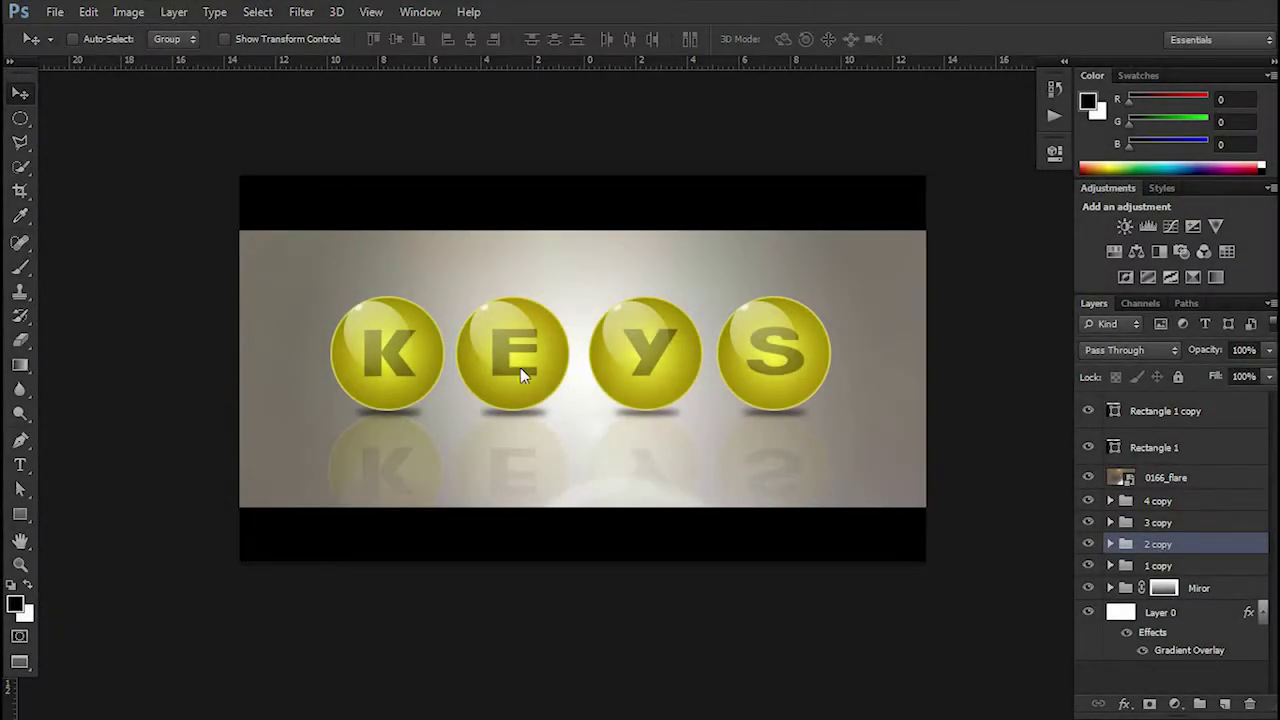
Pan and scroll the KEYS image to bring all four spheres into view.
{"action": "scroll", "coordinate": [521, 368], "scroll_direction": "up", "scroll_amount": 2}
{"action": "scroll", "coordinate": [515, 360], "scroll_direction": "up", "scroll_amount": 1}
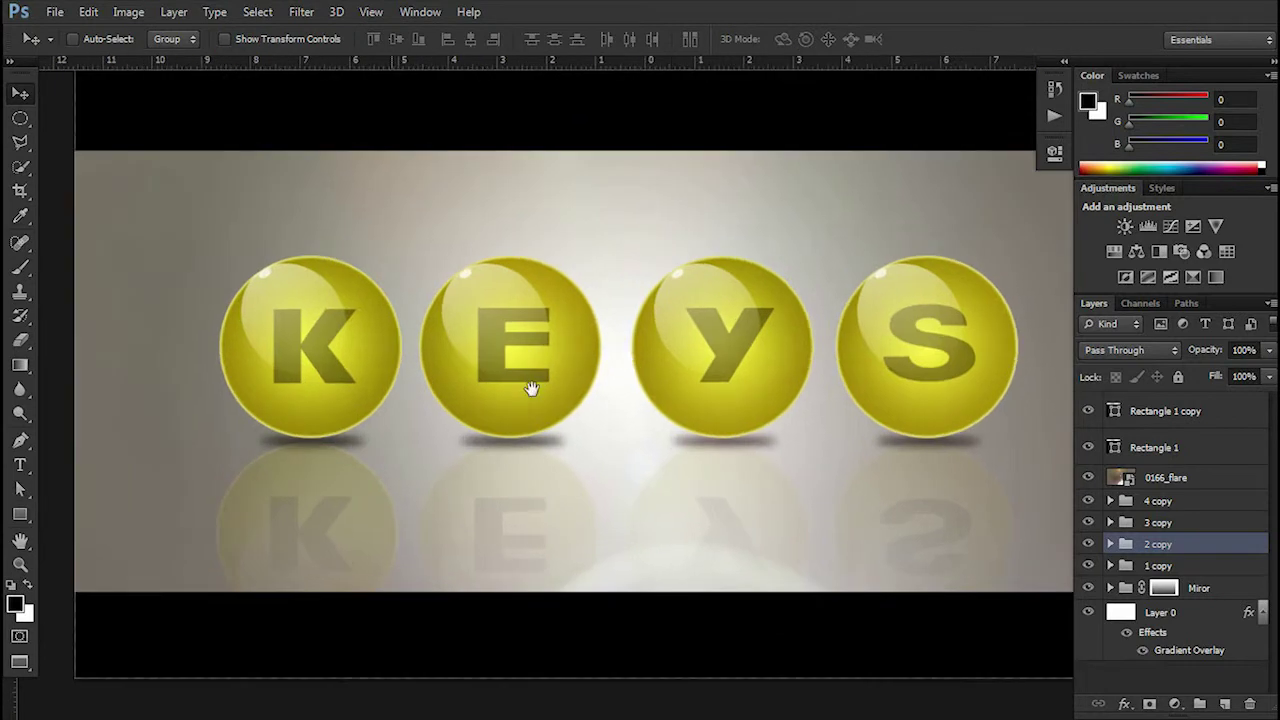
{"action": "scroll", "coordinate": [510, 355], "scroll_direction": "up", "scroll_amount": 1}
{"action": "mouse_move", "coordinate": [510, 355]}
{"action": "left_mouse_down"}
{"action": "mouse_move", "coordinate": [474, 323]}
{"action": "mouse_move", "coordinate": [449, 363]}
{"action": "mouse_move", "coordinate": [423, 297]}
{"action": "mouse_move", "coordinate": [417, 337]}
{"action": "left_mouse_up"}
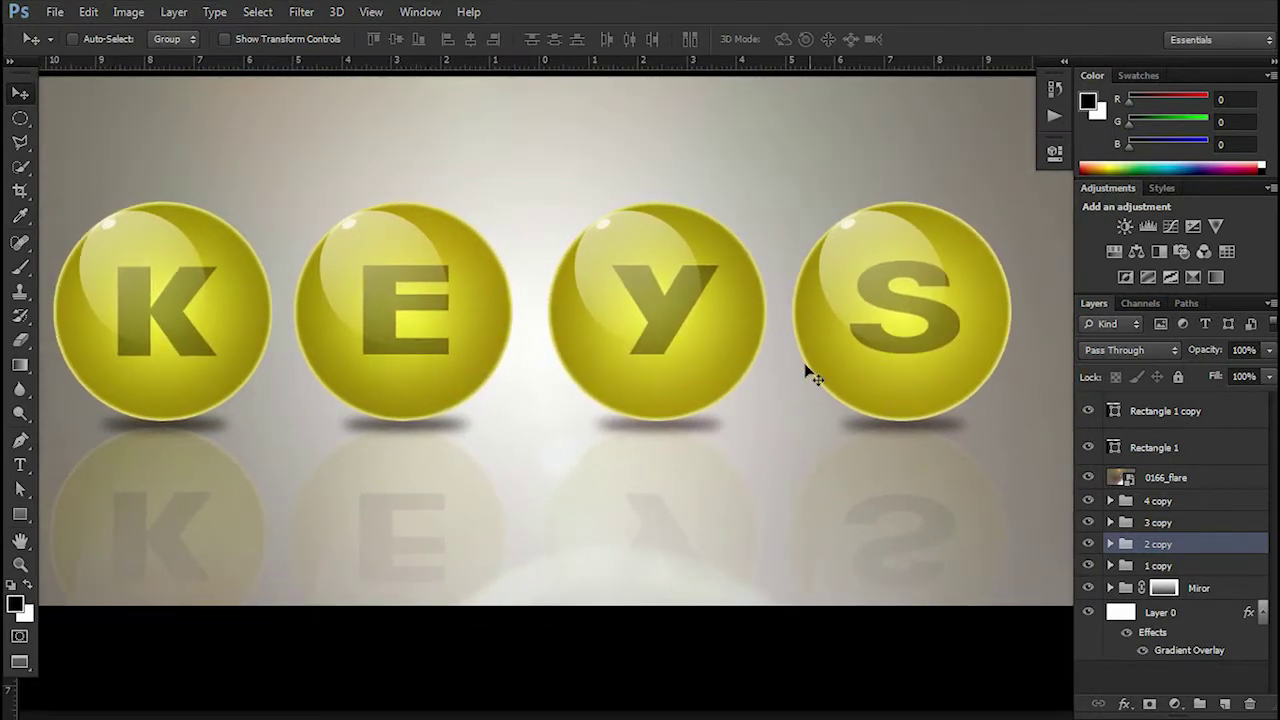
{"action": "scroll", "coordinate": [815, 372], "scroll_direction": "down", "scroll_amount": 2}
{"action": "scroll", "coordinate": [810, 373], "scroll_direction": "down", "scroll_amount": 1}
Create a new 1920 × 1080 document named Look from the HD 1080 preset.
{"action": "key", "text": "ctrl+n"}
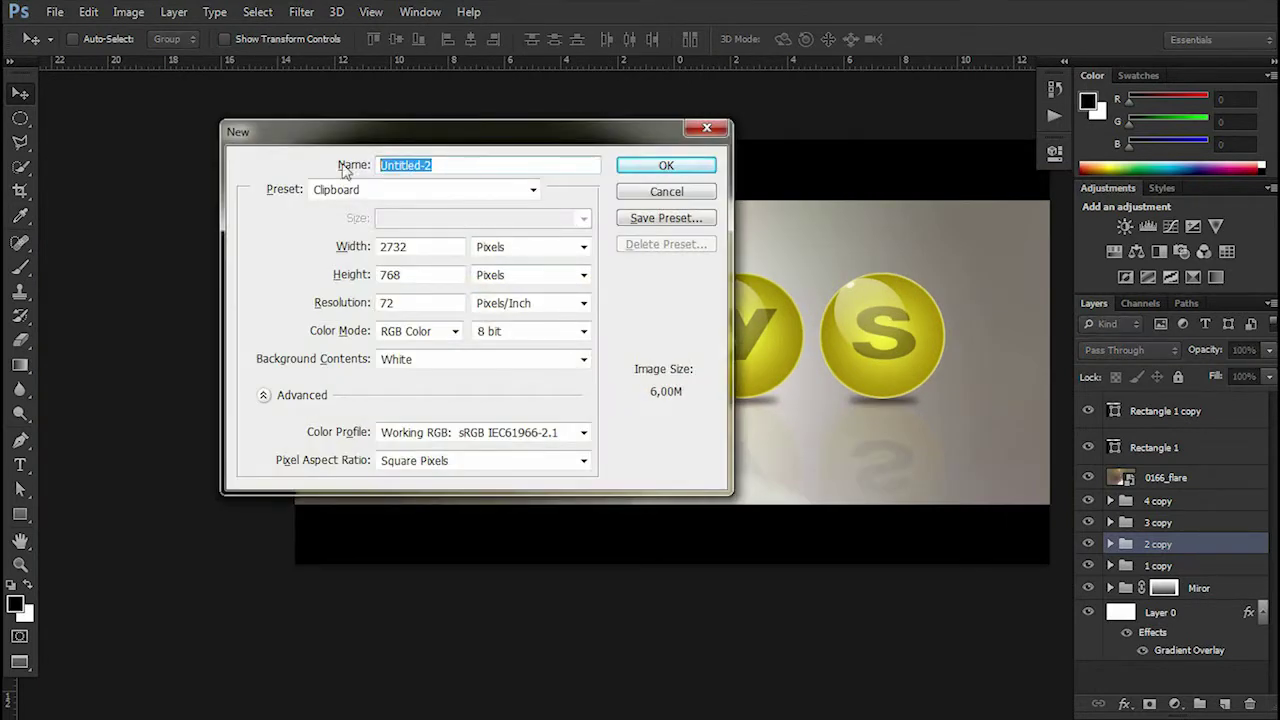
{"action": "key", "text": "BackSpace"}
{"action": "type", "text": "Look"}
{"action": "left_click", "coordinate": [533, 190]}
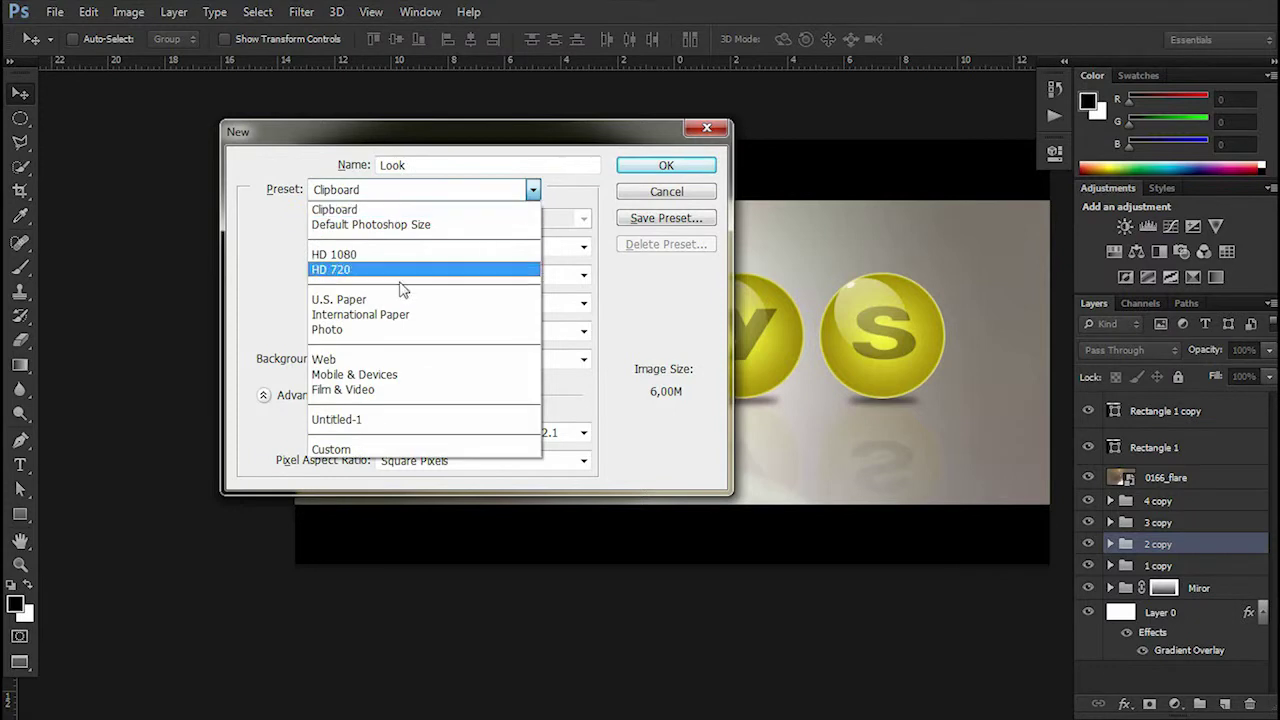
{"action": "left_click", "coordinate": [425, 250]}
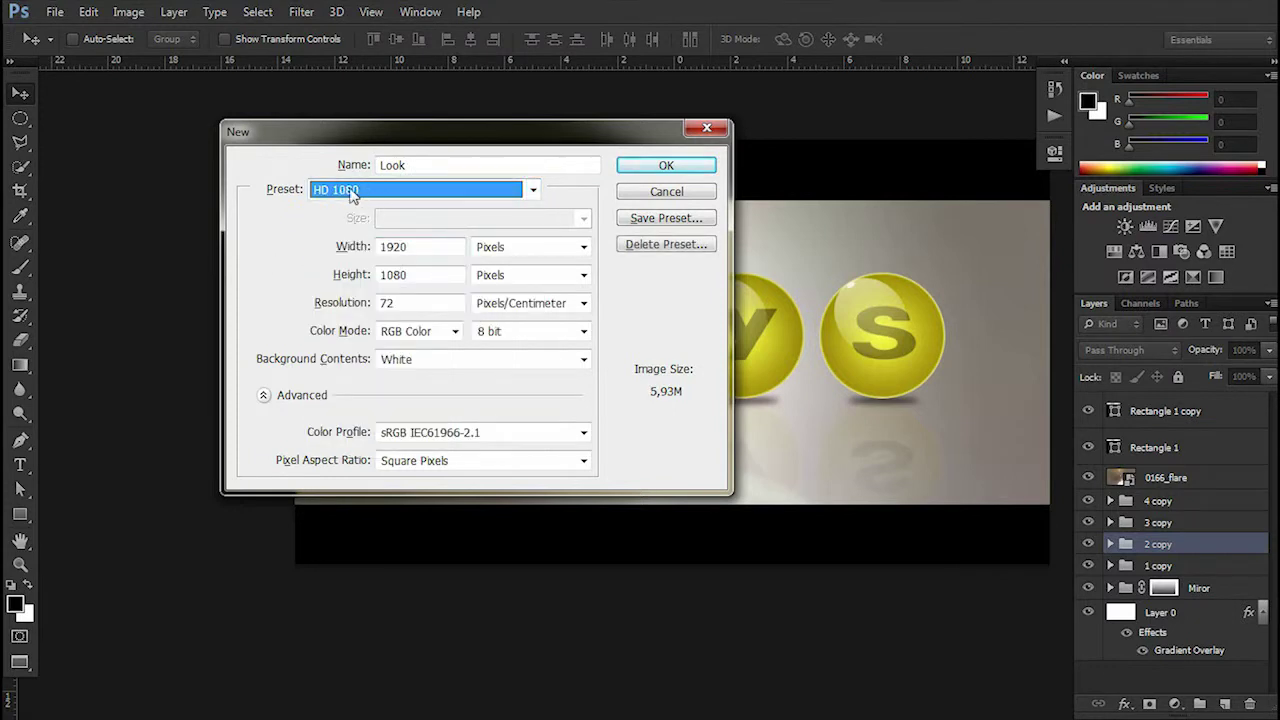
{"action": "key", "text": "Tab"}
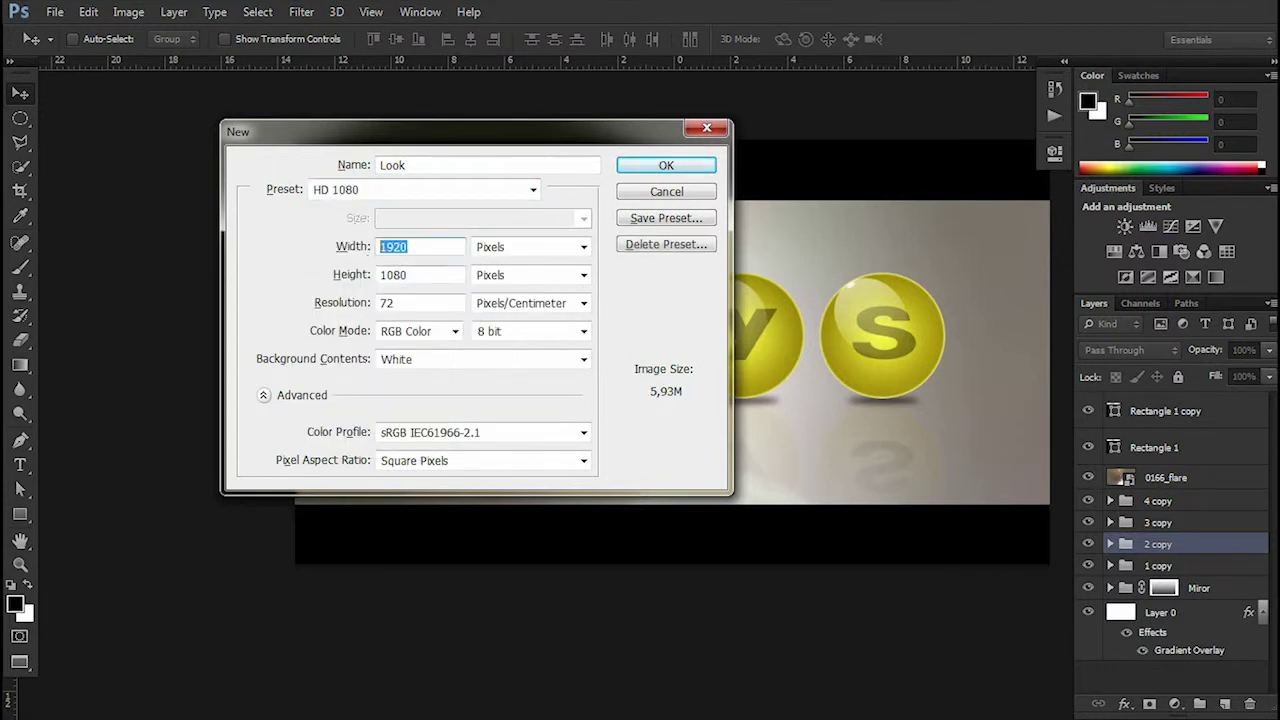
{"action": "key", "text": "Tab"}
{"action": "key", "text": "Tab"}
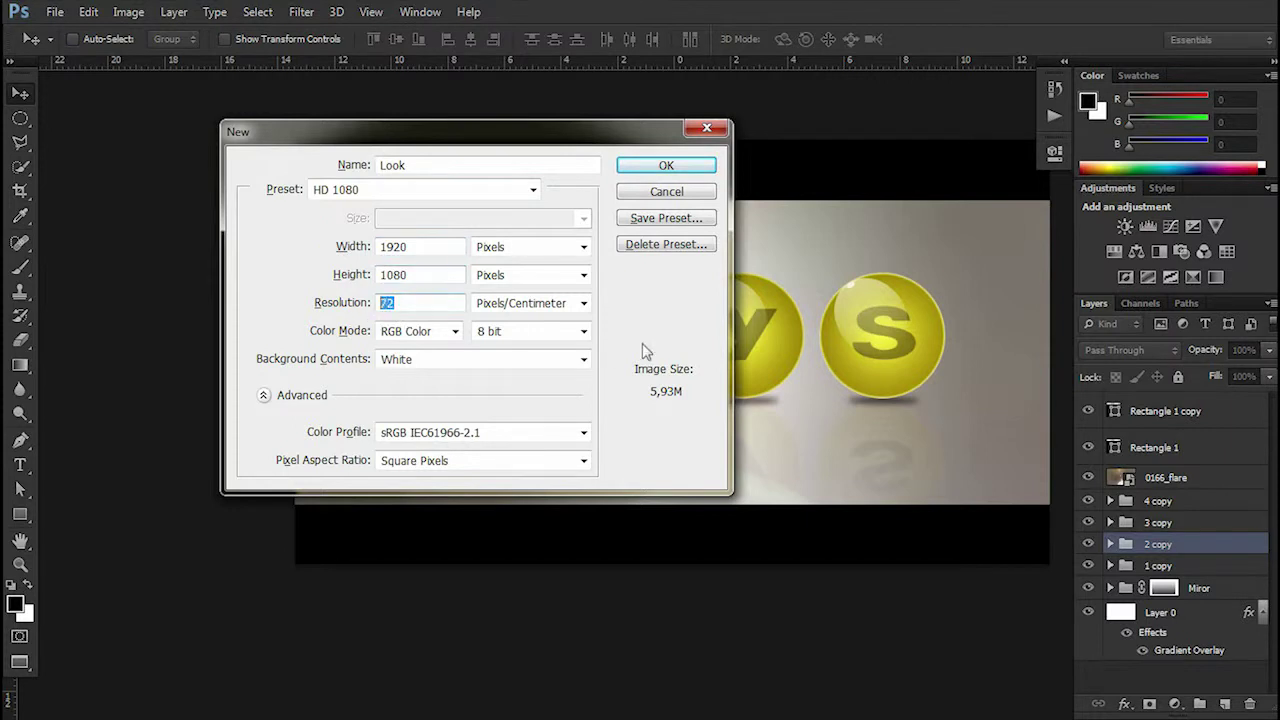
{"action": "left_click", "coordinate": [668, 168]}
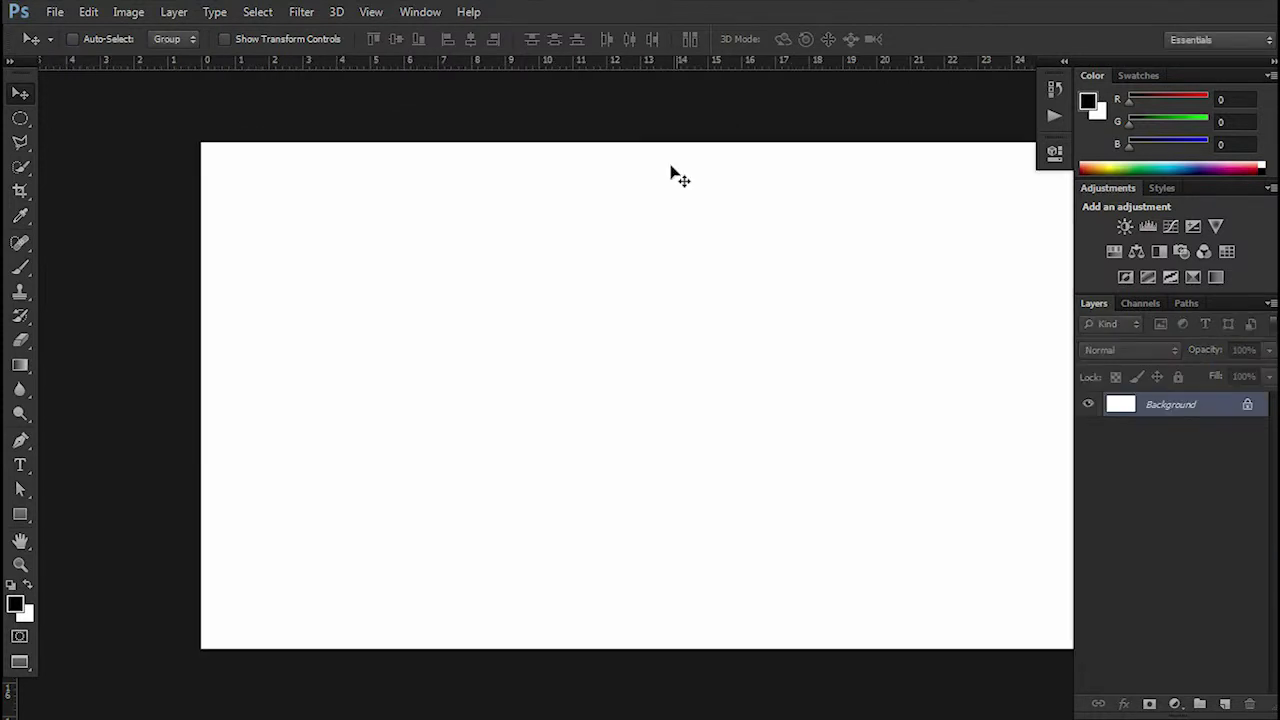
Convert the Background into an editable Layer 0.
{"action": "left_click_drag", "start_coordinate": [769, 331], "coordinate": [643, 277]}
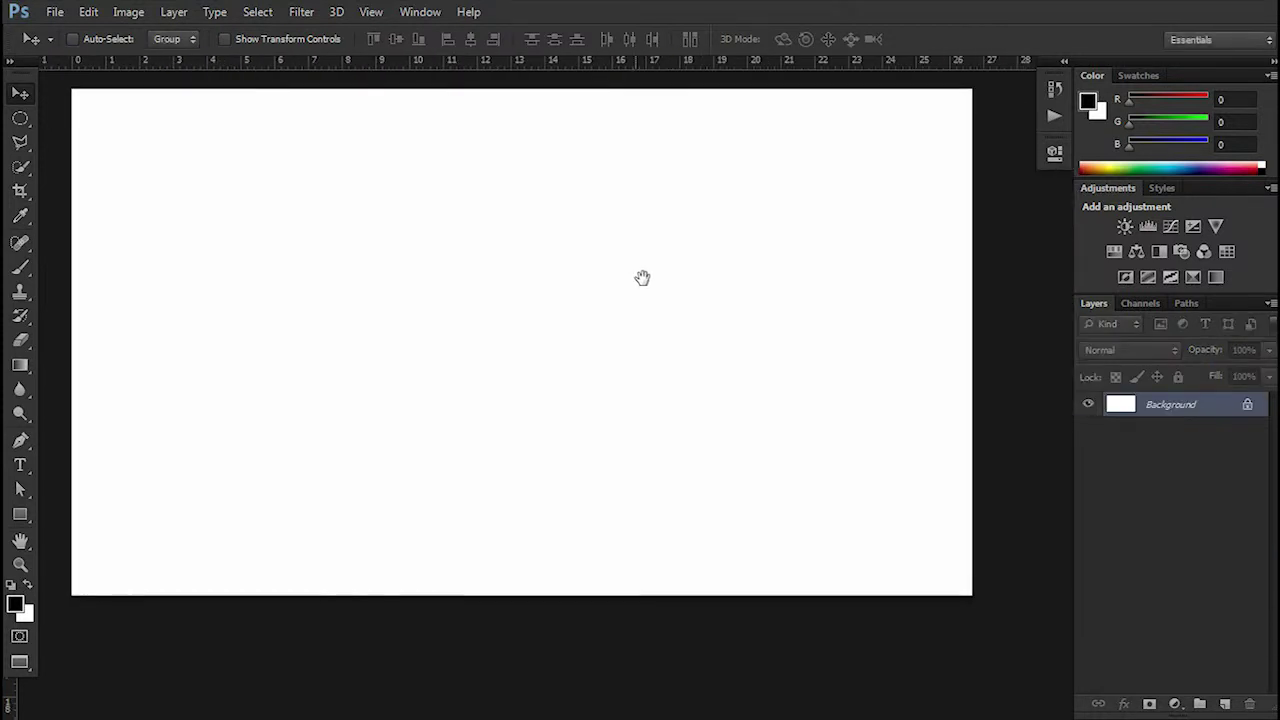
{"action": "double_click", "coordinate": [1176, 406]}
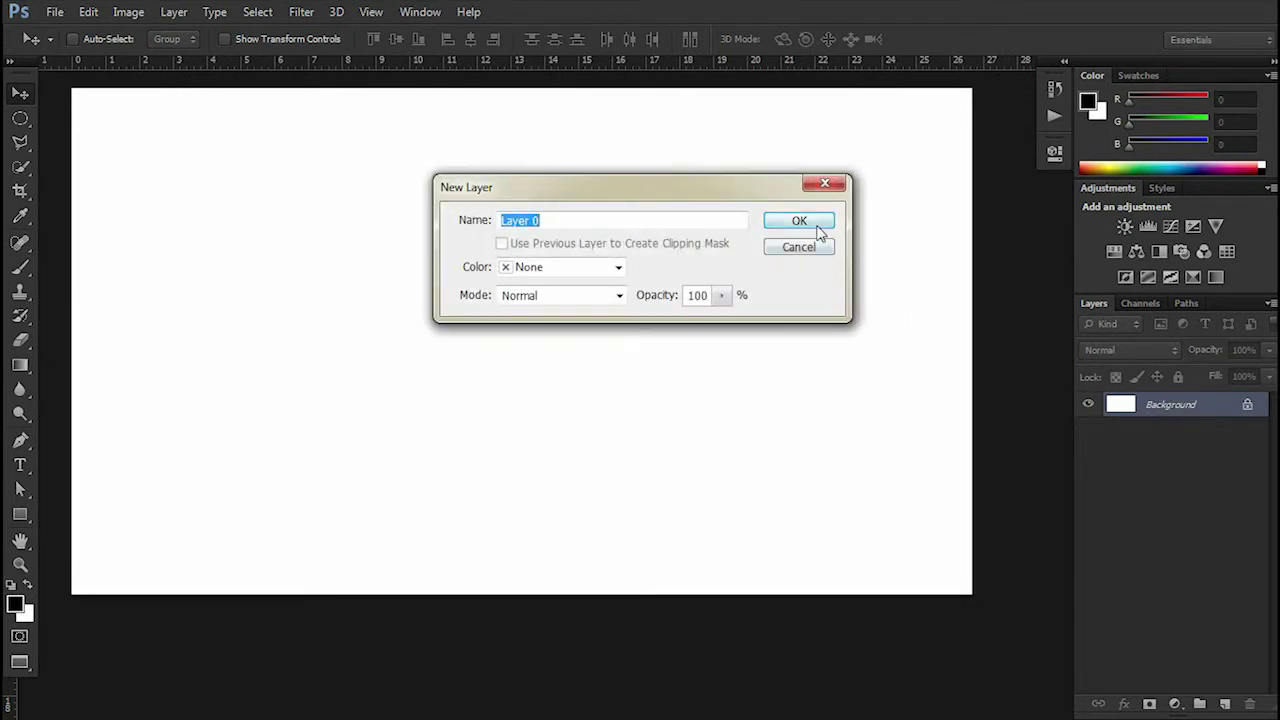
{"action": "left_click", "coordinate": [812, 224]}
Give Layer 0 a reversed radial Gradient Overlay at 150% scale with reduced opacity.
{"action": "left_click", "coordinate": [1124, 704]}
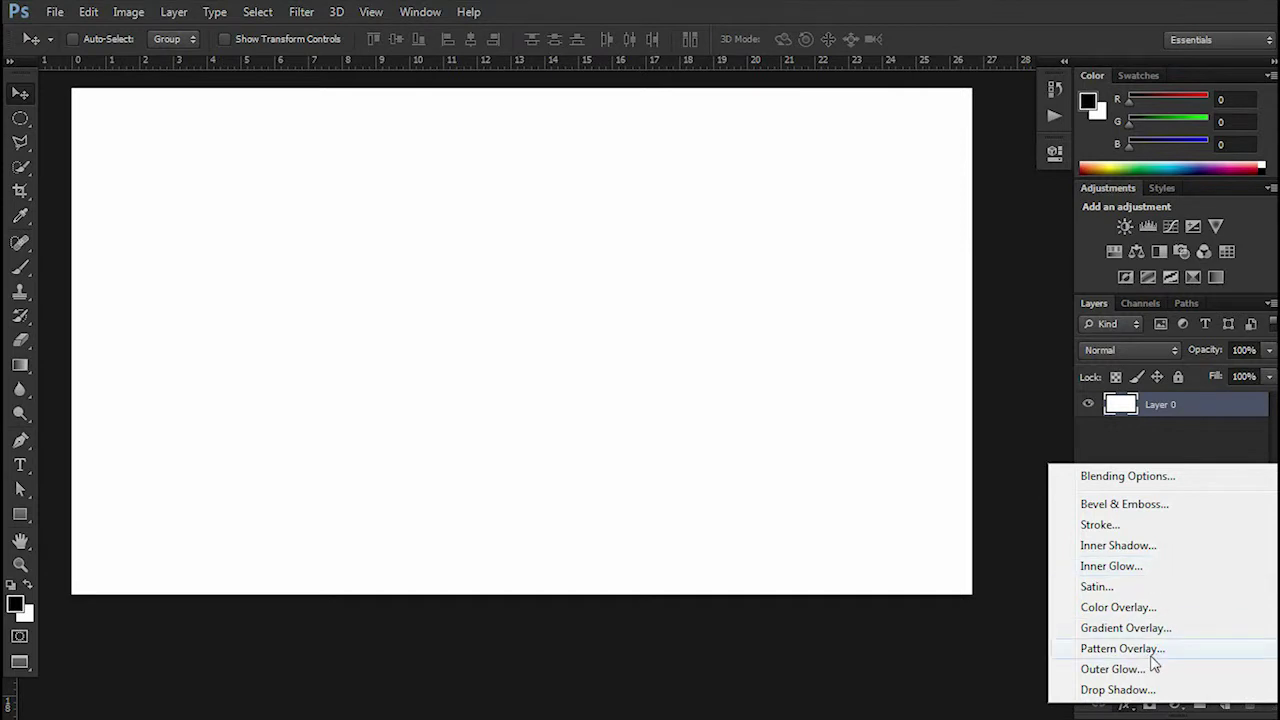
{"action": "left_click", "coordinate": [1146, 630]}
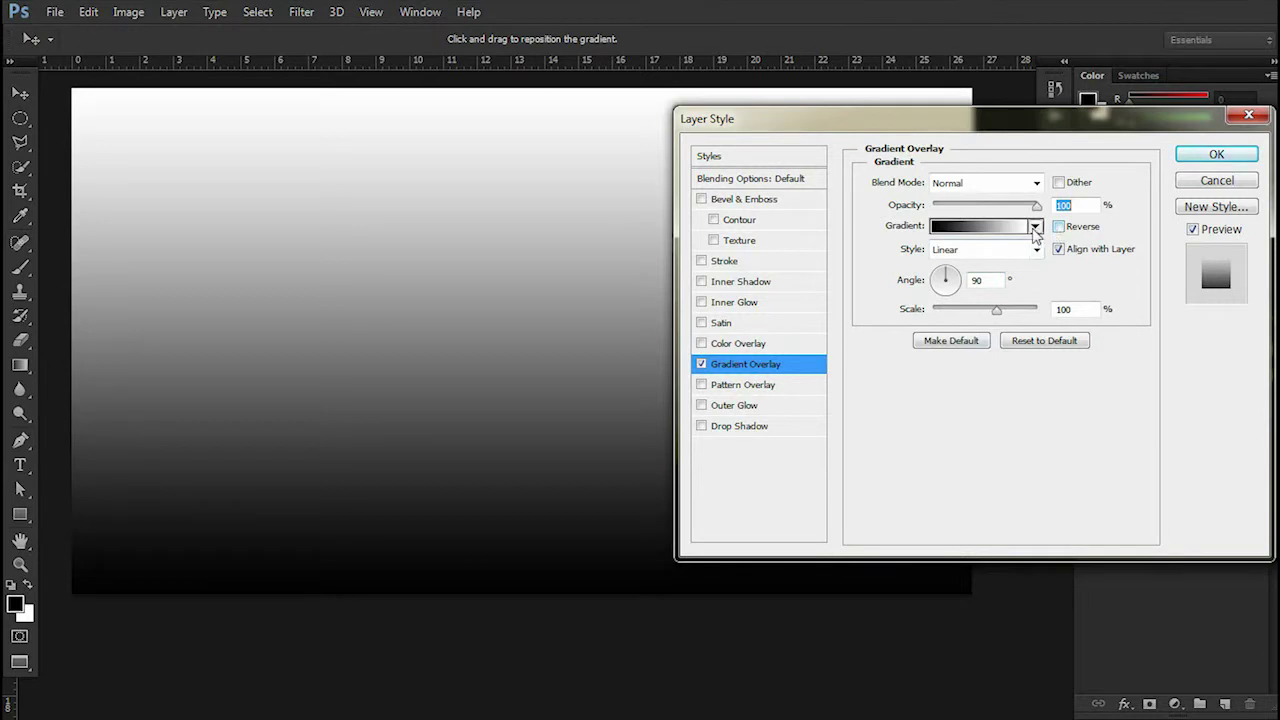
{"action": "left_click", "coordinate": [1036, 249]}
{"action": "left_click", "coordinate": [945, 284]}
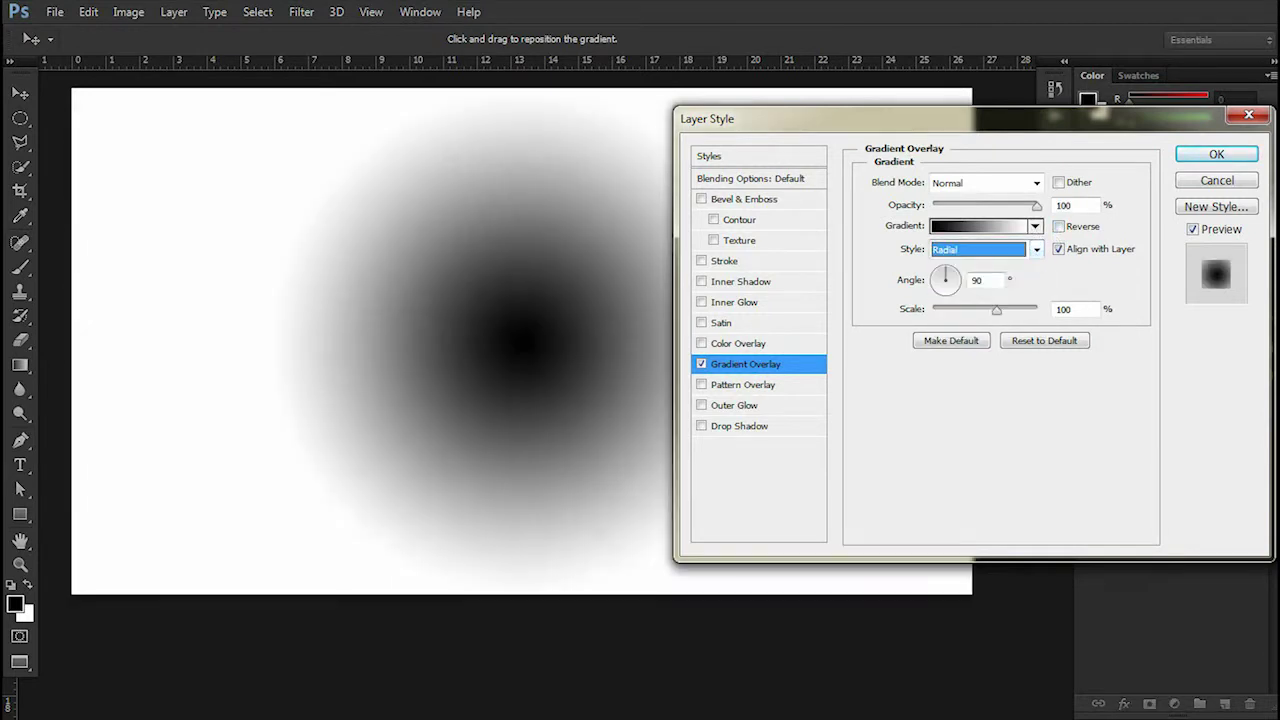
{"action": "left_click", "coordinate": [1058, 226]}
{"action": "left_click_drag", "start_coordinate": [1000, 312], "coordinate": [1036, 309]}
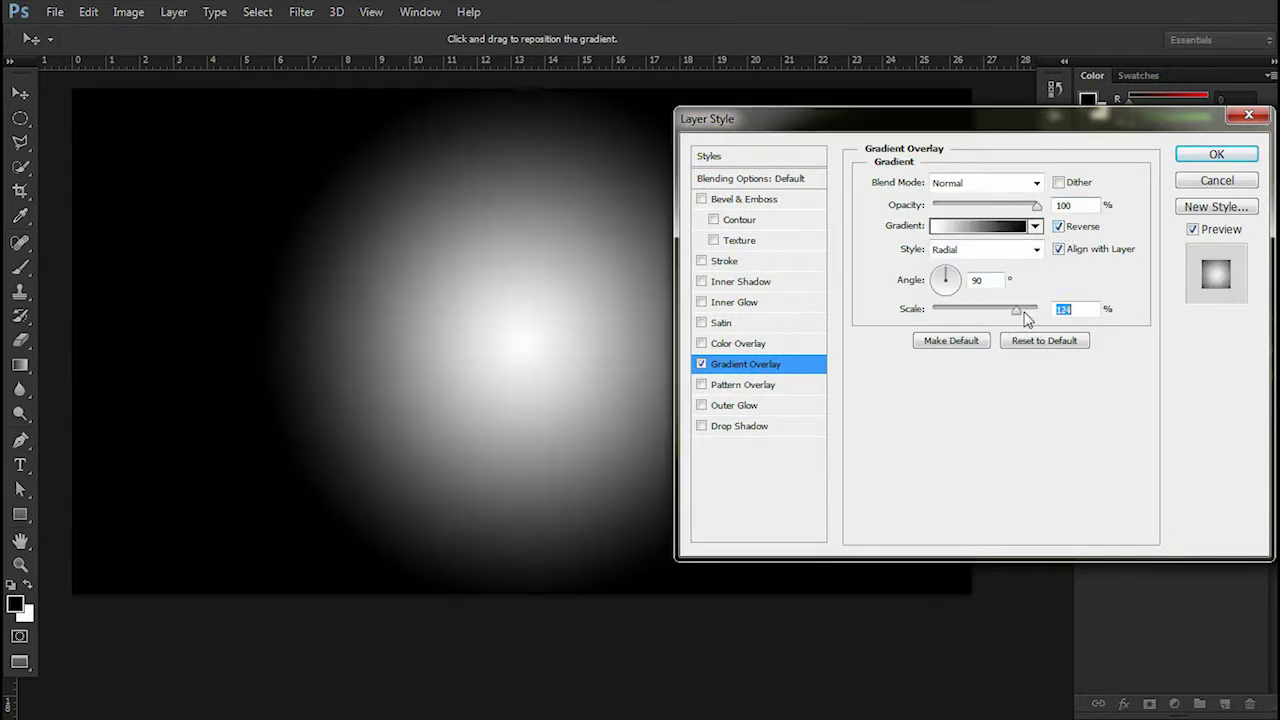
{"action": "left_click_drag", "start_coordinate": [1036, 205], "coordinate": [992, 210]}
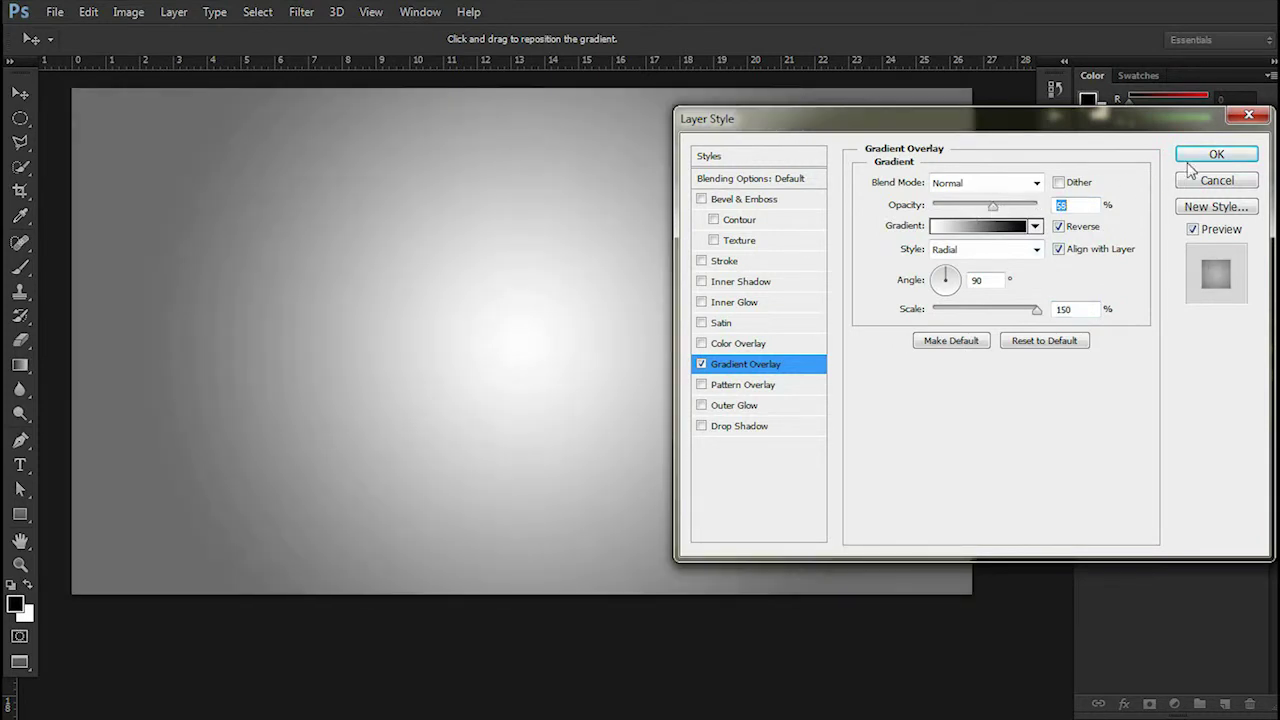
{"action": "left_click", "coordinate": [1216, 154]}
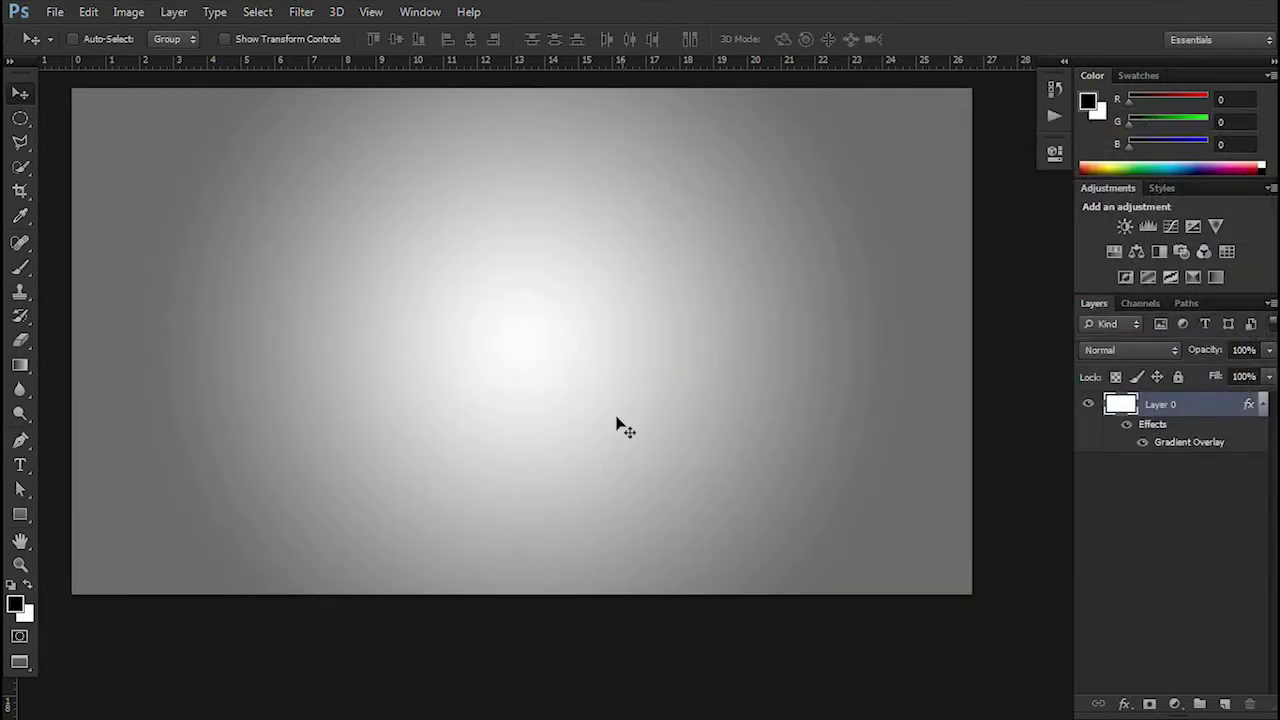
{"action": "left_click_drag", "start_coordinate": [485, 266], "coordinate": [494, 320]}
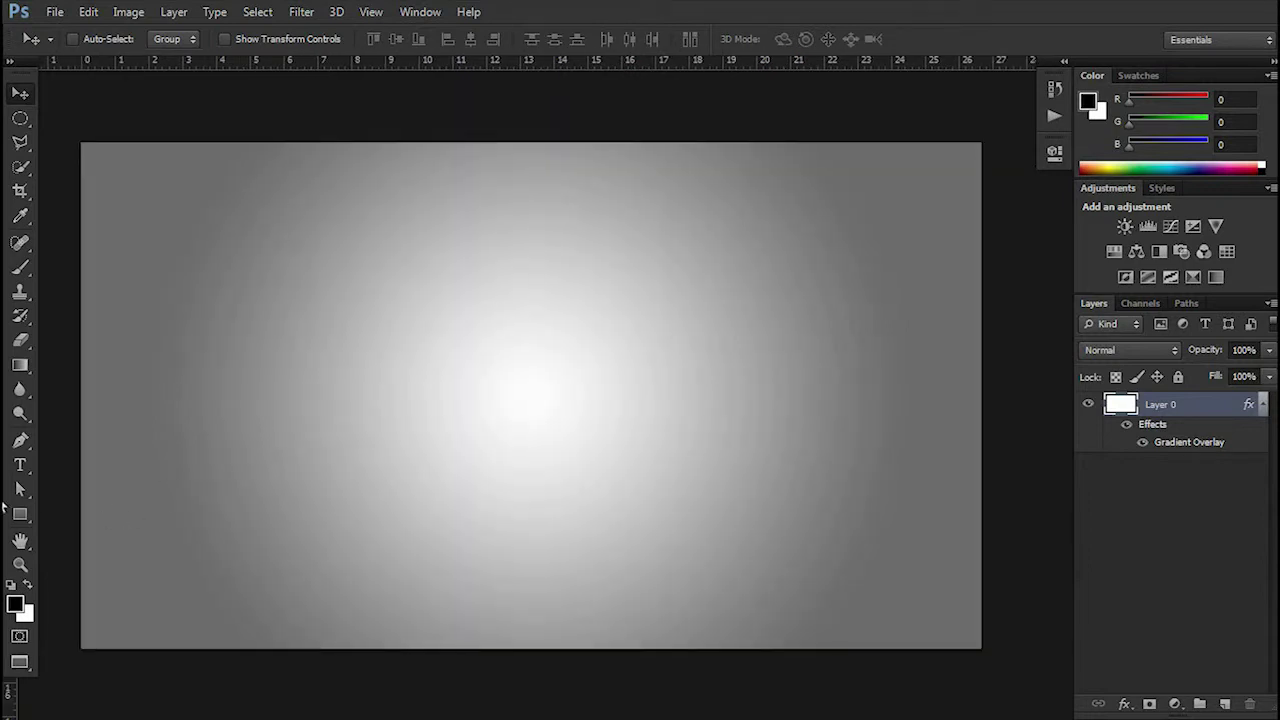
Draw a black 397 × 397 px circle near the canvas centre with the Ellipse Tool.
{"action": "left_click", "coordinate": [22, 518]}
{"action": "left_click", "coordinate": [22, 518]}
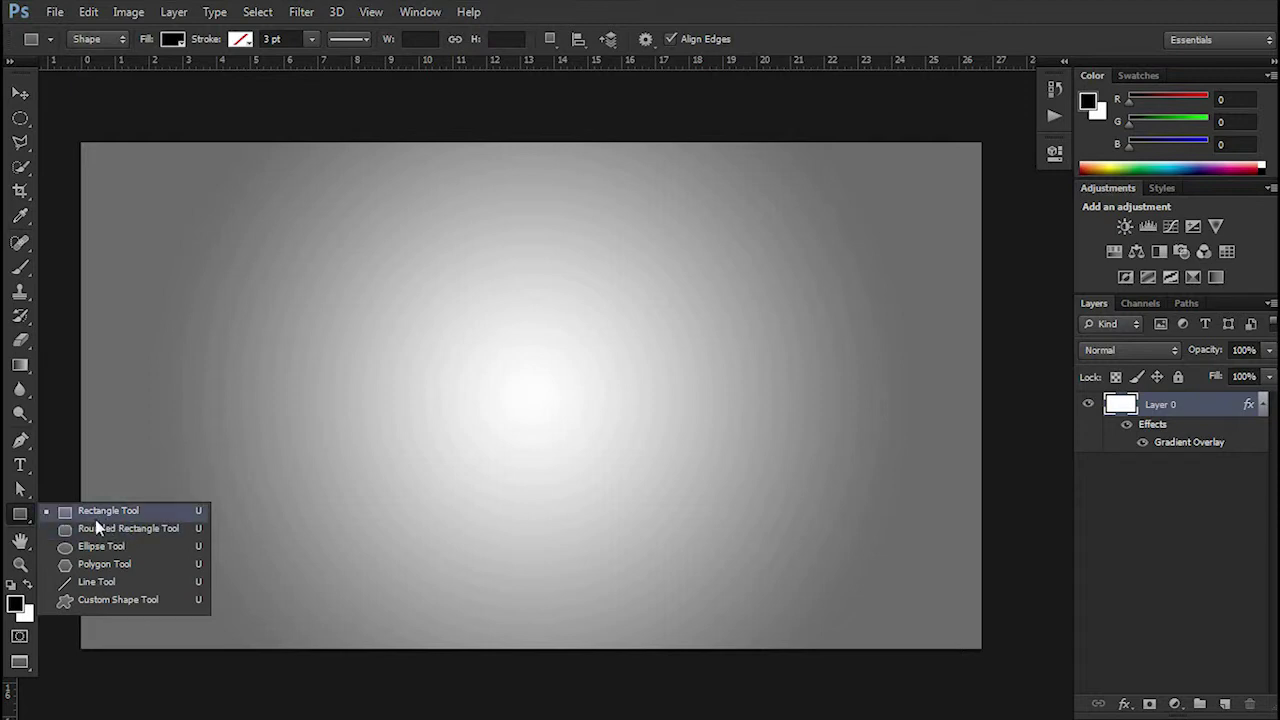
{"action": "left_click", "coordinate": [94, 546]}
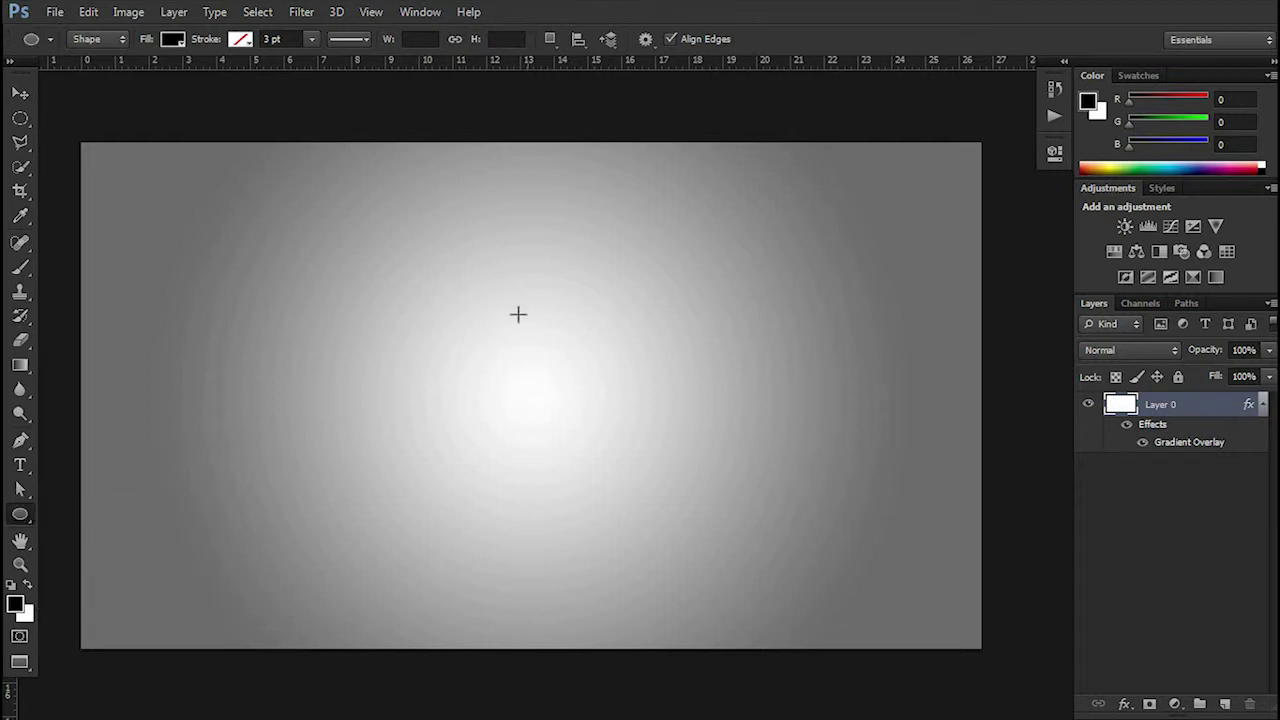
{"action": "scroll", "coordinate": [534, 363], "scroll_direction": "down", "scroll_amount": 1}
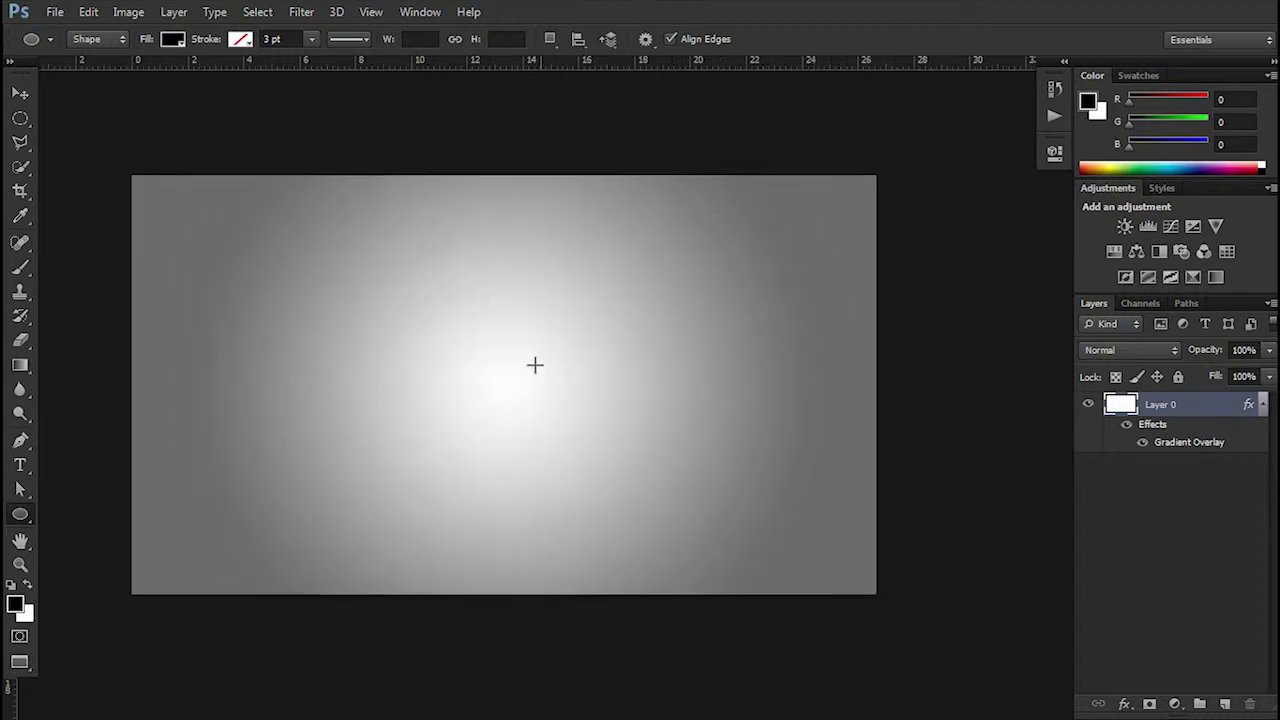
{"action": "scroll", "coordinate": [506, 360], "scroll_direction": "down", "scroll_amount": 1}
{"action": "left_click_drag", "start_coordinate": [483, 365], "coordinate": [518, 398]}
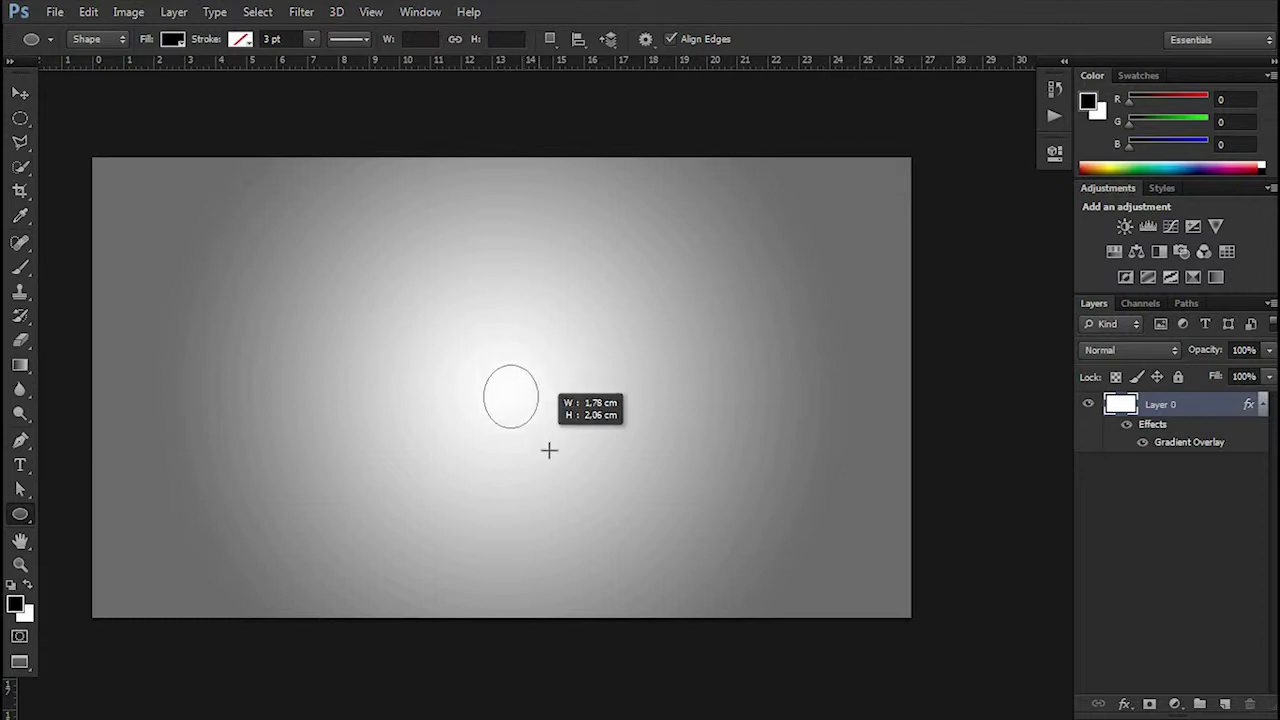
{"action": "mouse_move", "coordinate": [518, 398]}
{"action": "left_mouse_down"}
{"action": "mouse_move", "coordinate": [565, 472]}
{"action": "mouse_move", "coordinate": [617, 514]}
{"action": "mouse_move", "coordinate": [554, 443]}
{"action": "mouse_move", "coordinate": [566, 451]}
{"action": "left_mouse_up"}
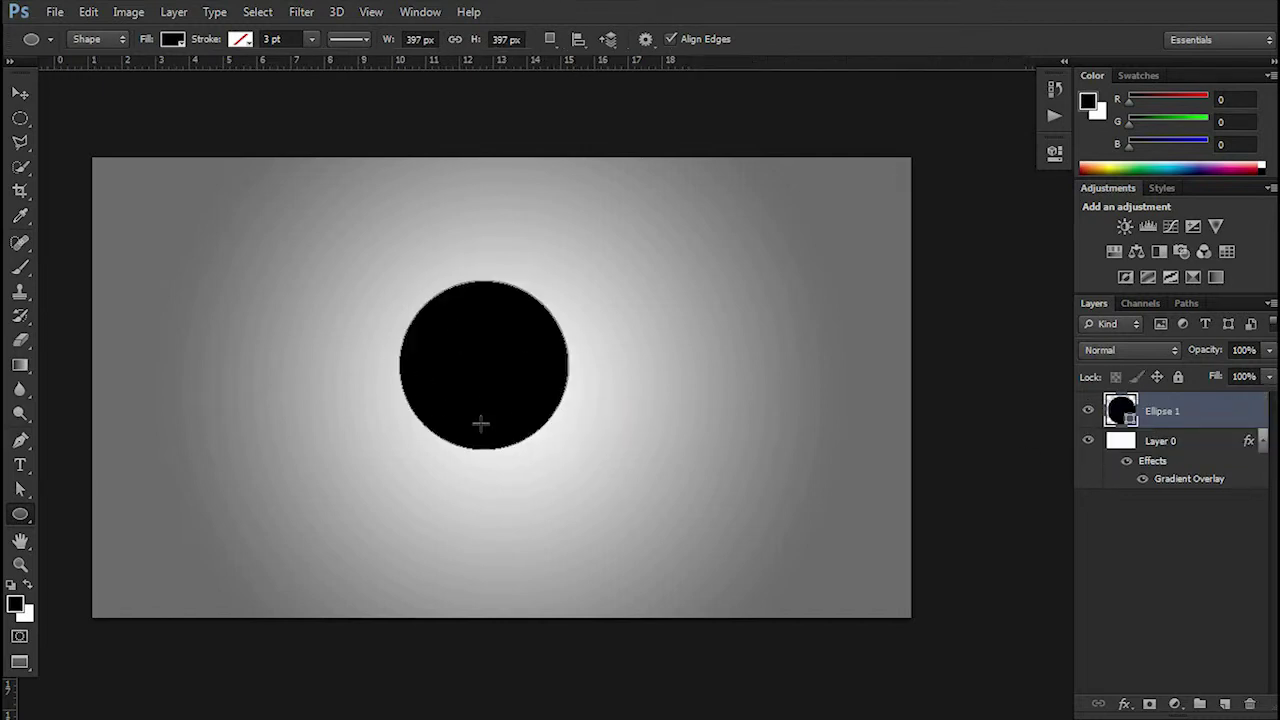
{"action": "scroll", "coordinate": [480, 424], "scroll_direction": "up", "scroll_amount": 1}
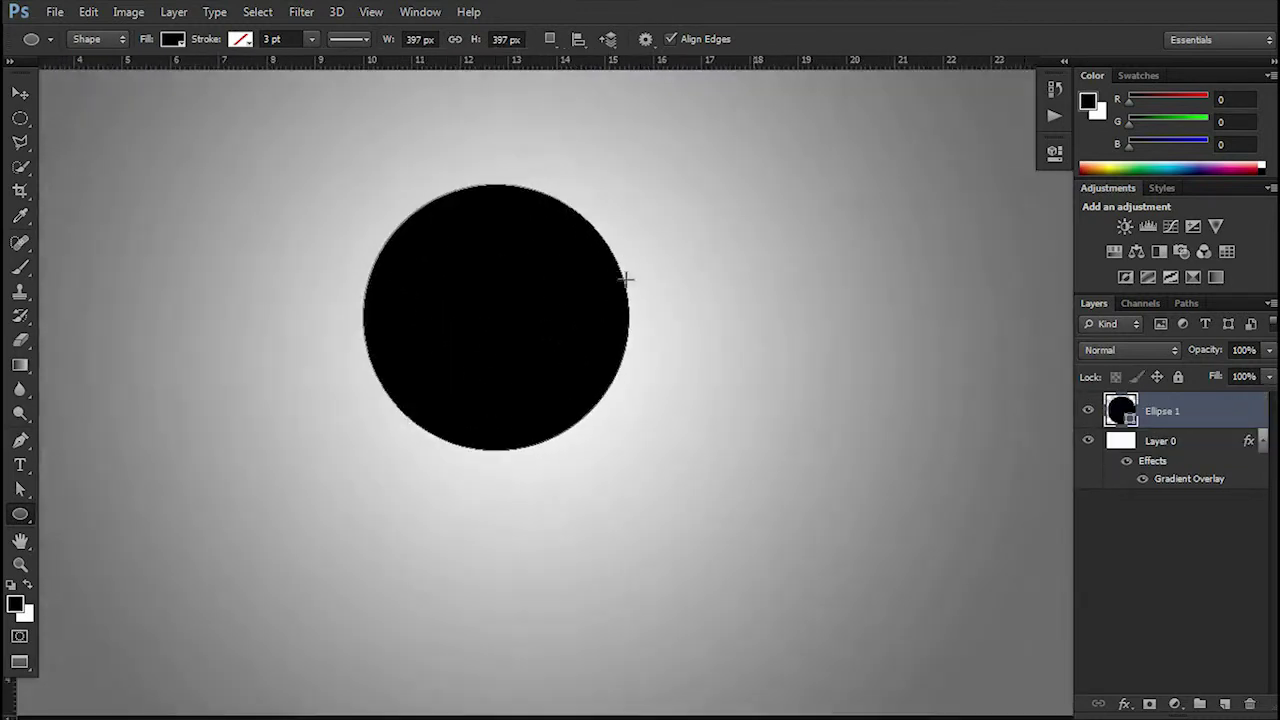
{"action": "scroll", "coordinate": [623, 271], "scroll_direction": "down", "scroll_amount": 1}
{"action": "left_click", "coordinate": [1124, 703]}
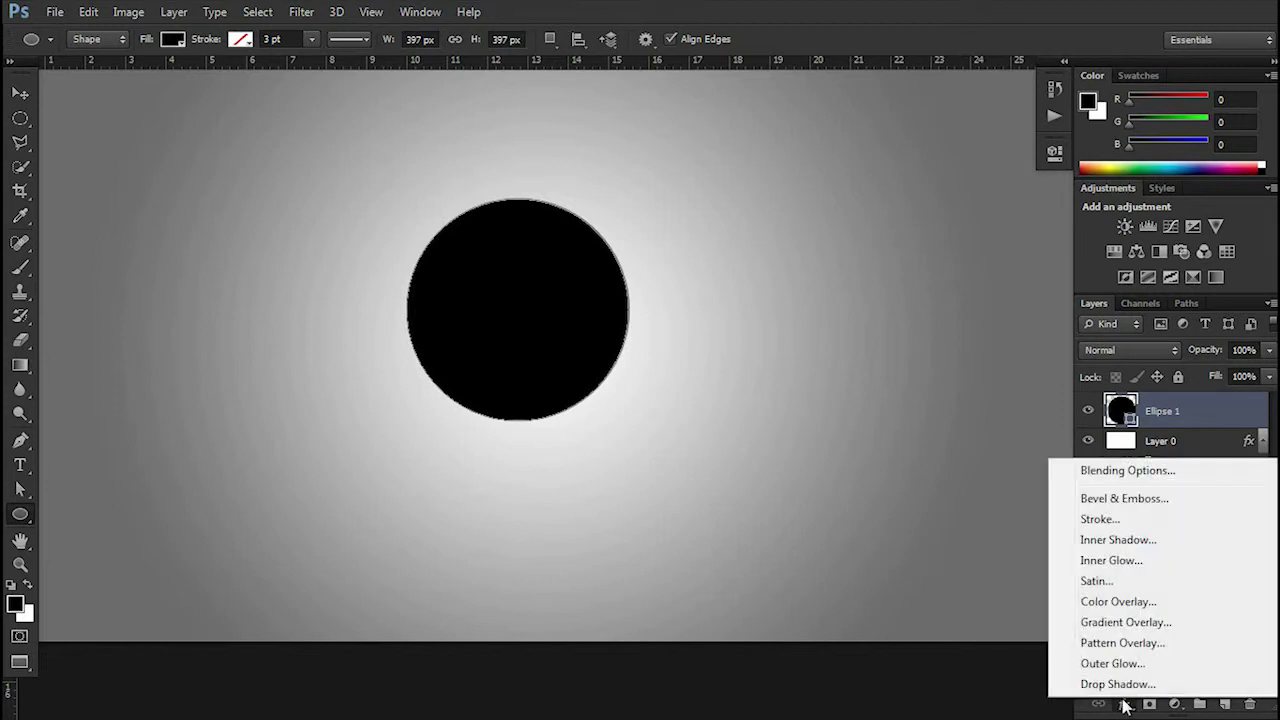
Add a reversed radial Gradient Overlay to the circle.
{"action": "left_click", "coordinate": [1136, 625]}
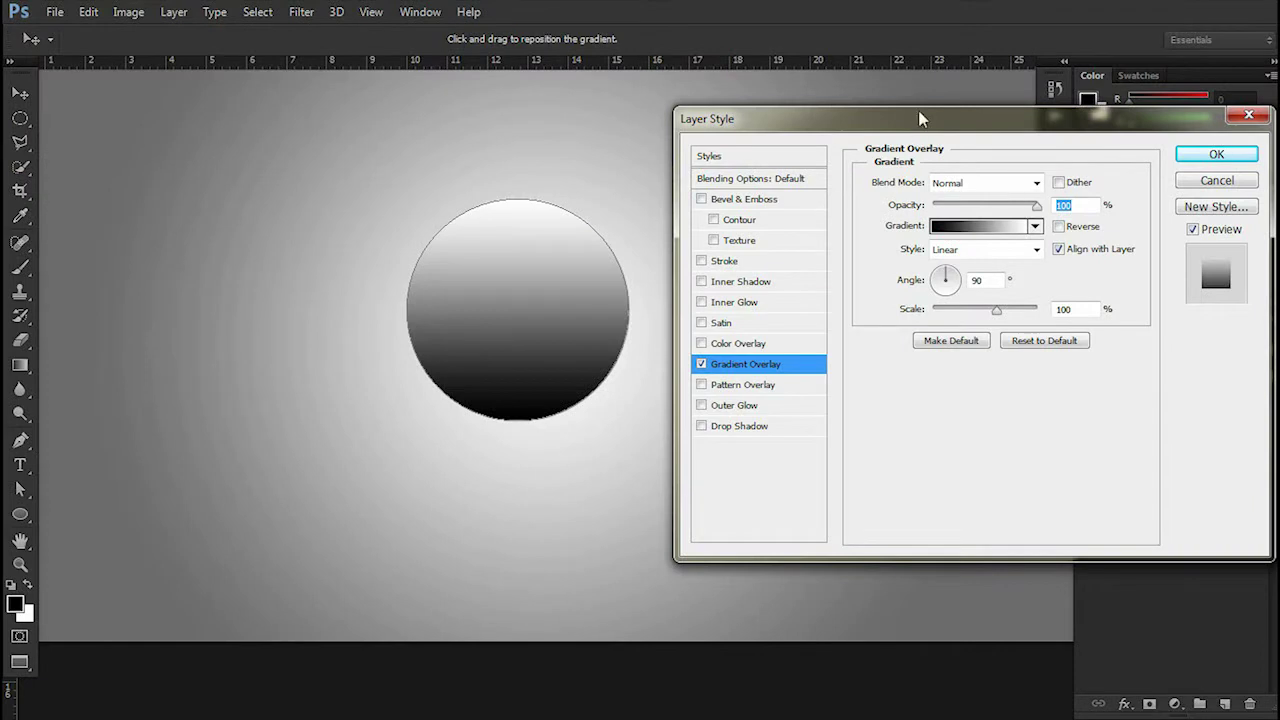
{"action": "left_click_drag", "start_coordinate": [920, 118], "coordinate": [795, 85]}
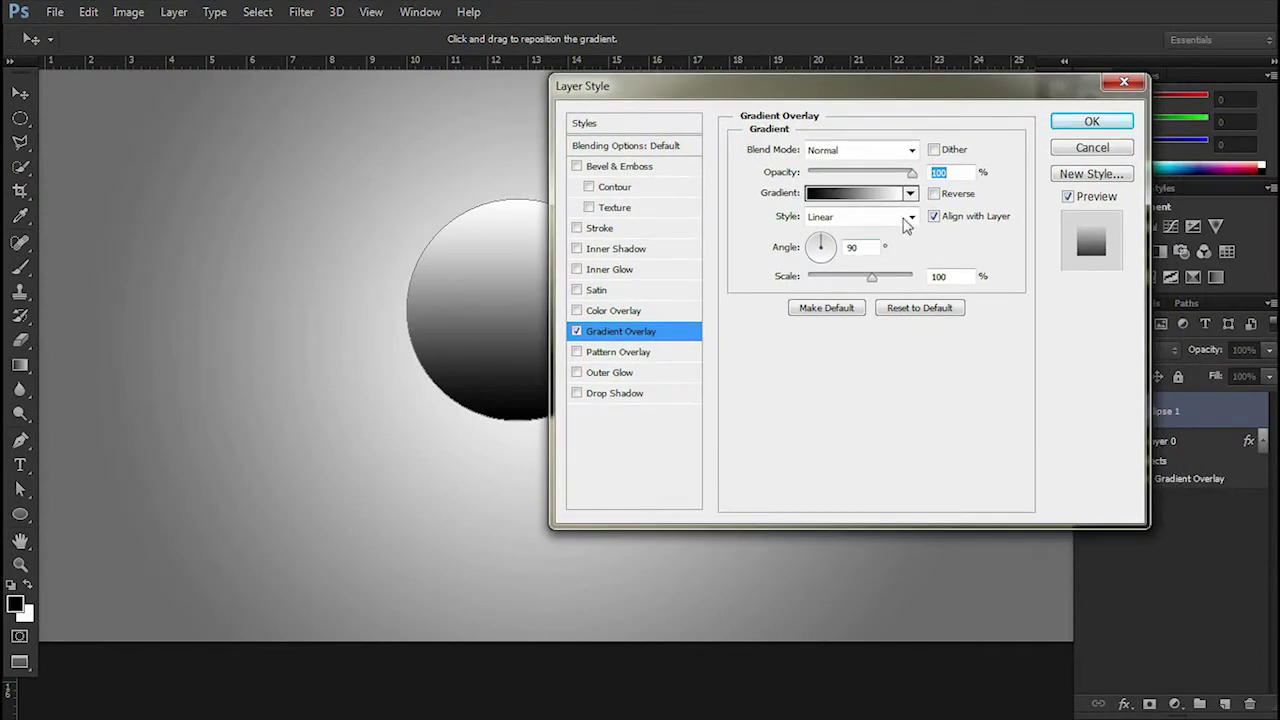
{"action": "left_click", "coordinate": [905, 220]}
{"action": "left_click", "coordinate": [856, 249]}
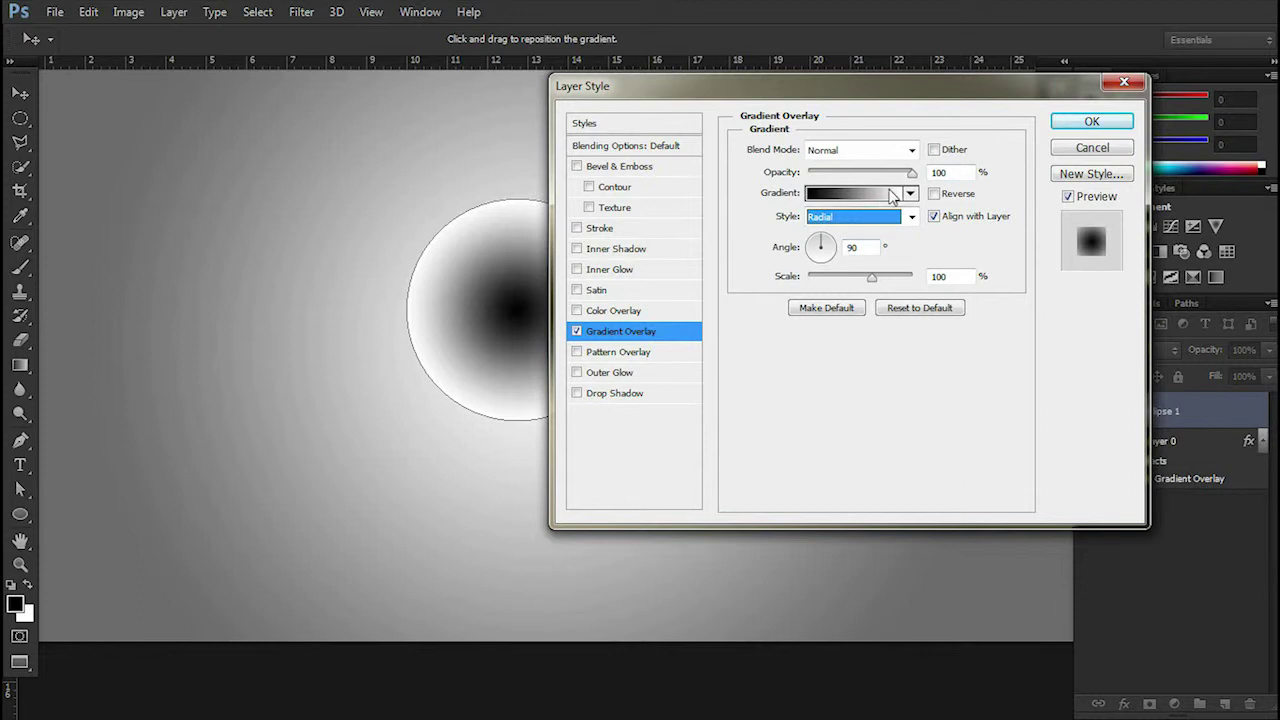
{"action": "left_click", "coordinate": [934, 194]}
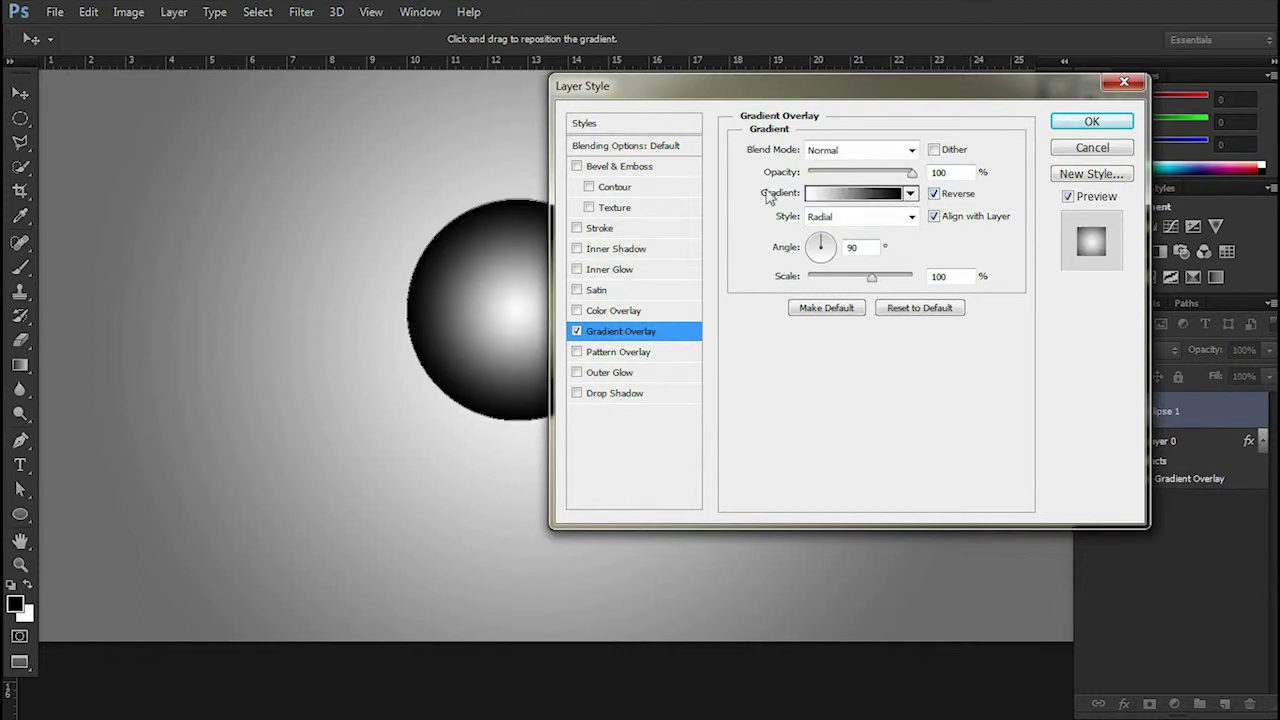
{"action": "left_click", "coordinate": [855, 195]}
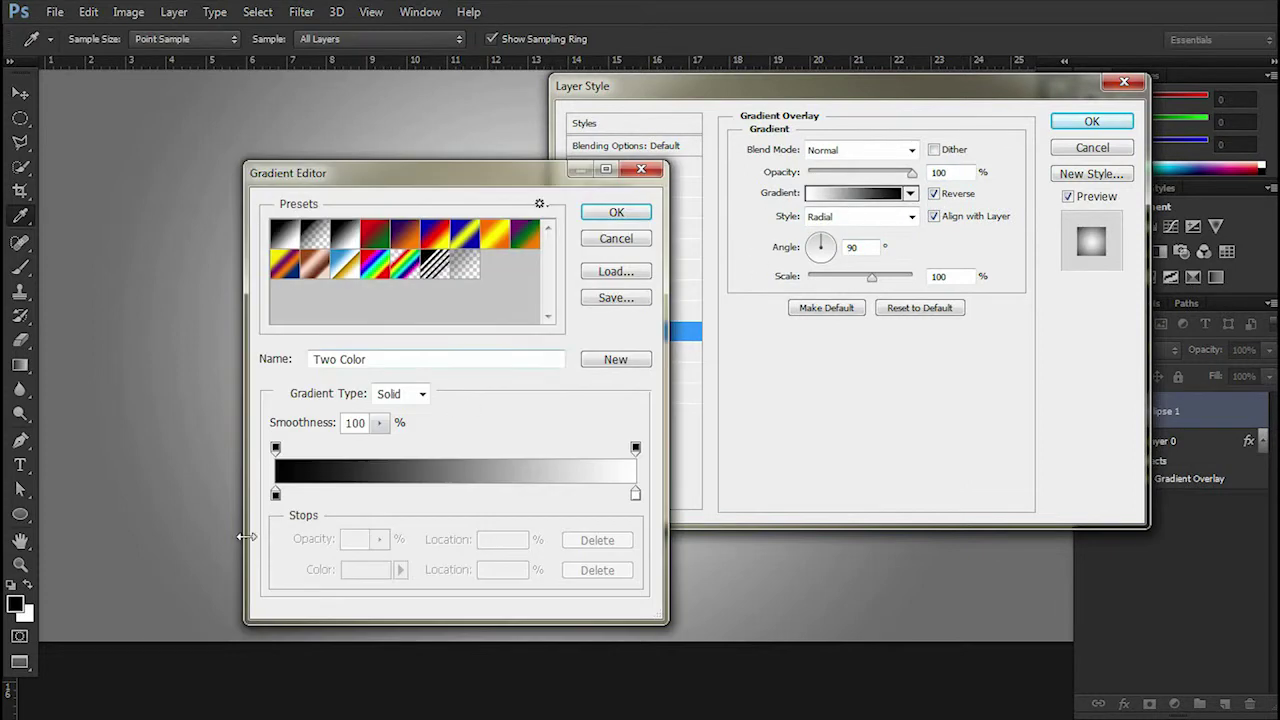
Set the gradient's left stop to dark red 740000.
{"action": "double_click", "coordinate": [276, 493]}
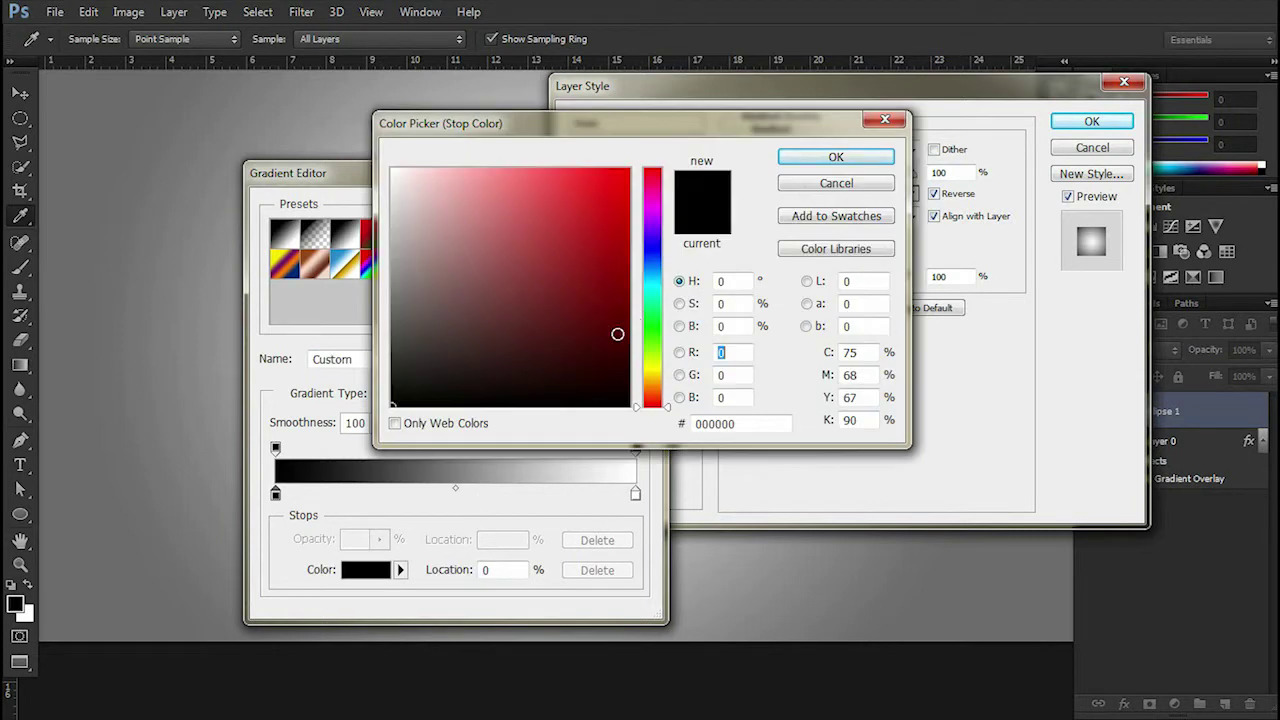
{"action": "left_click", "coordinate": [622, 336]}
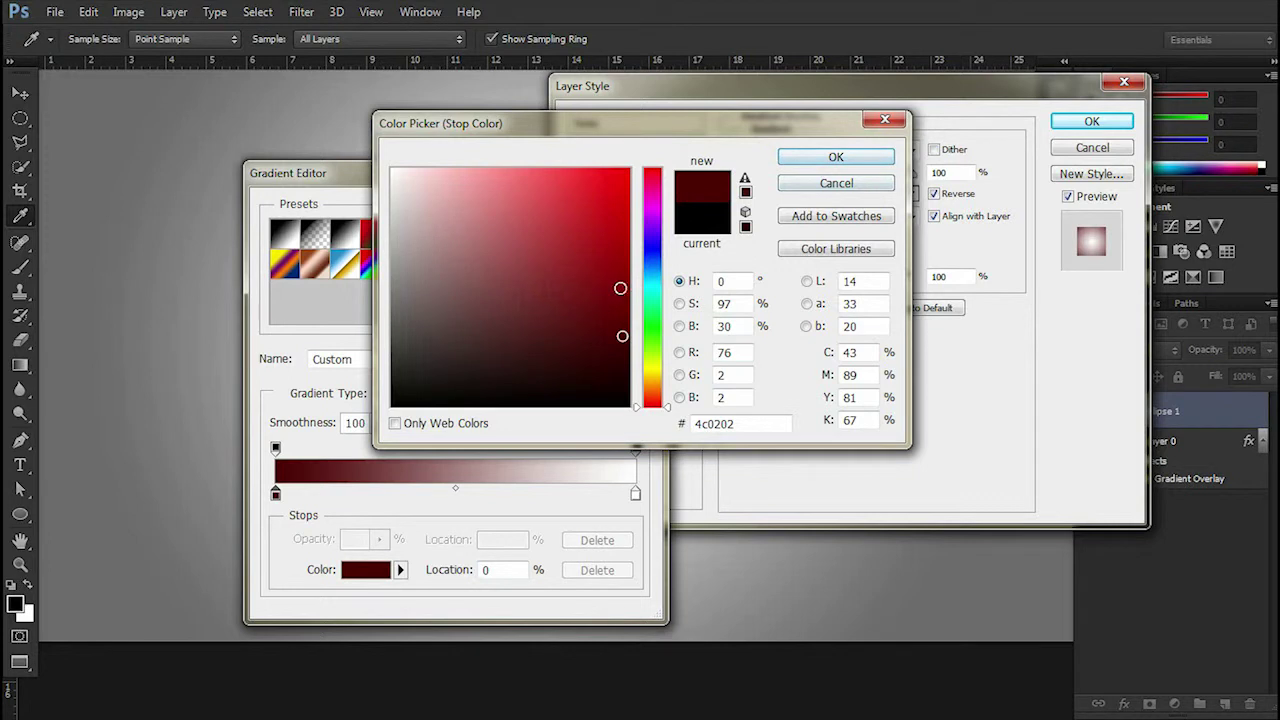
{"action": "left_click_drag", "start_coordinate": [621, 298], "coordinate": [630, 298]}
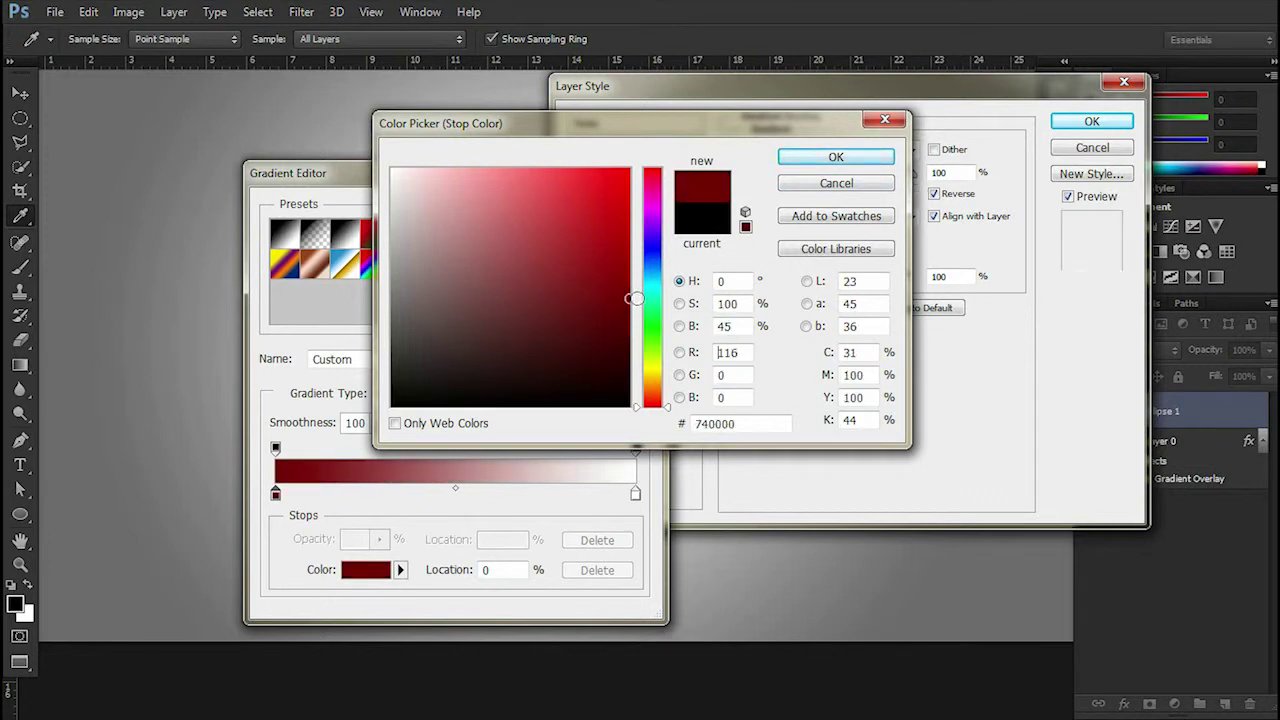
{"action": "left_click", "coordinate": [834, 157]}
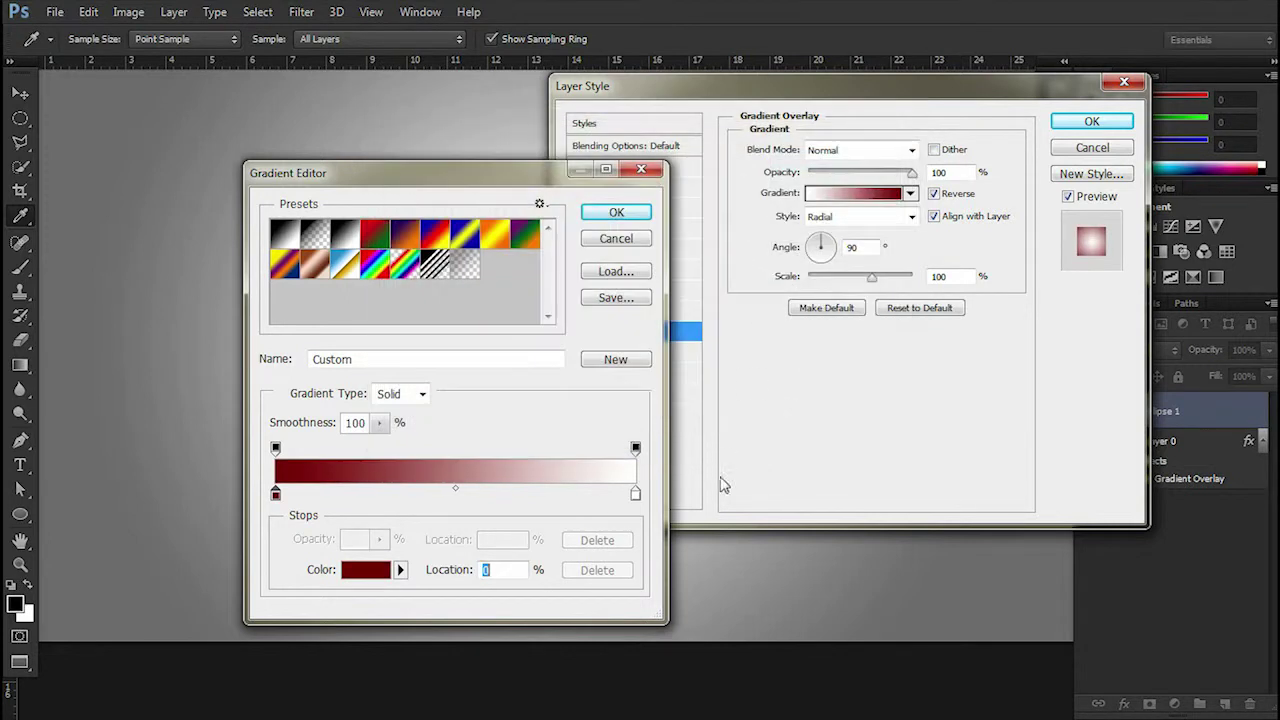
Set the right stop to bright red dd0303 and apply the red gradient overlay.
{"action": "left_click", "coordinate": [635, 494]}
{"action": "double_click", "coordinate": [636, 494]}
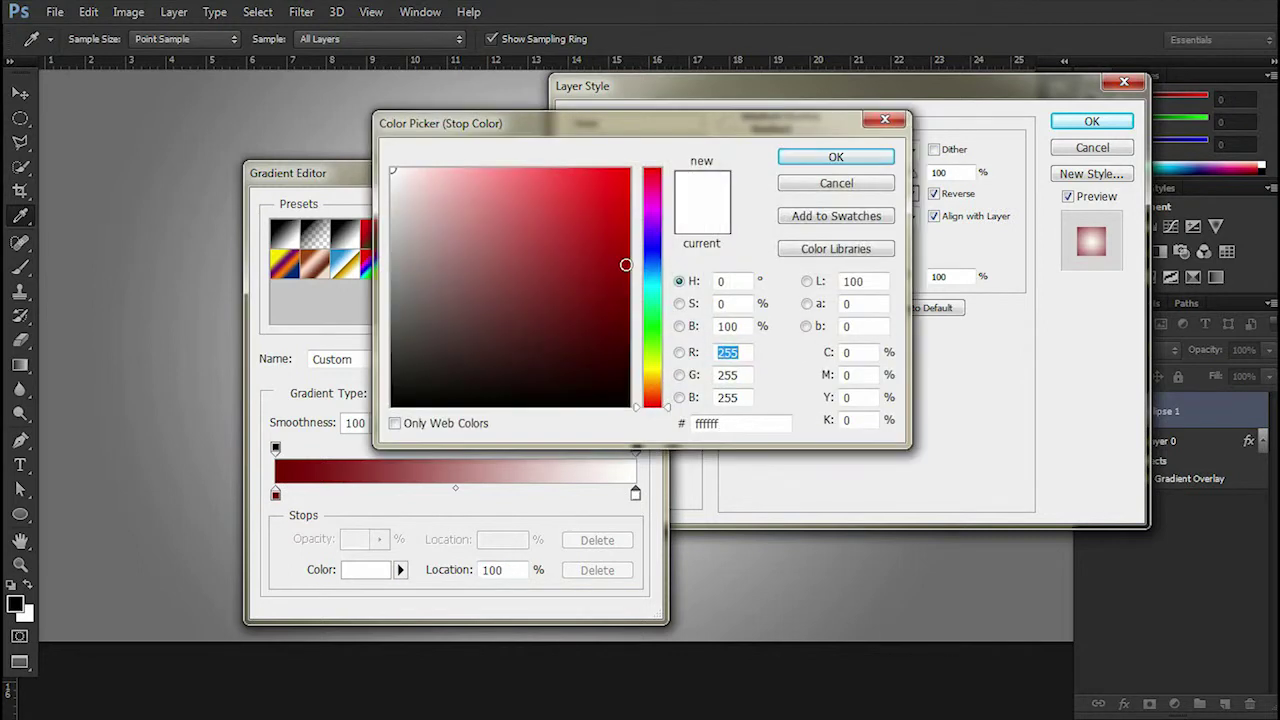
{"action": "left_click", "coordinate": [626, 254]}
{"action": "left_click_drag", "start_coordinate": [626, 254], "coordinate": [627, 218]}
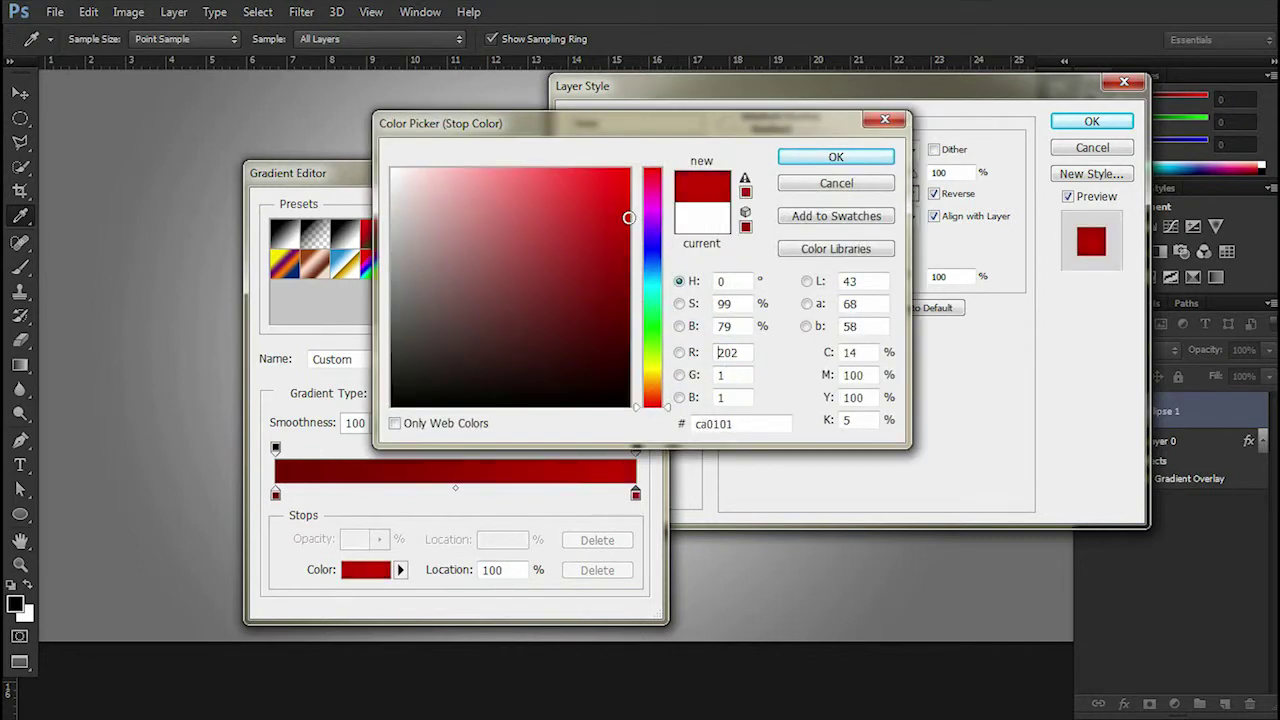
{"action": "left_click", "coordinate": [625, 201]}
{"action": "left_click", "coordinate": [834, 158]}
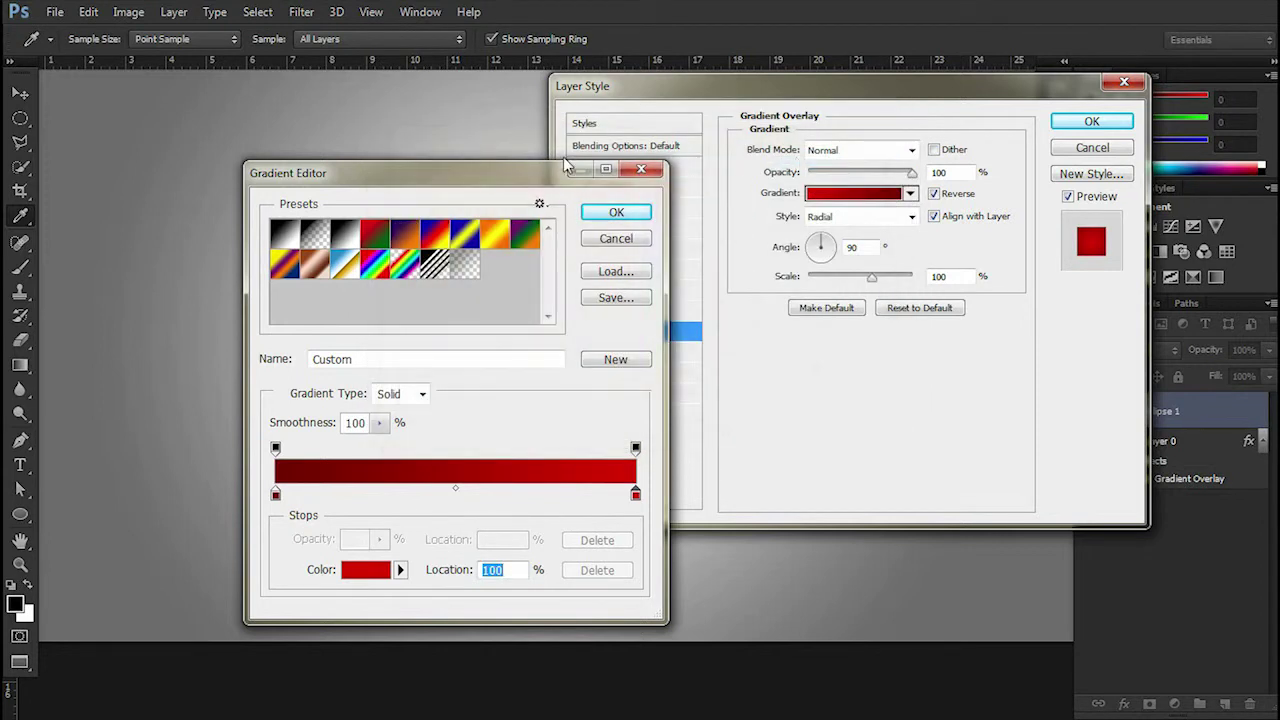
{"action": "left_click_drag", "start_coordinate": [540, 177], "coordinate": [956, 195]}
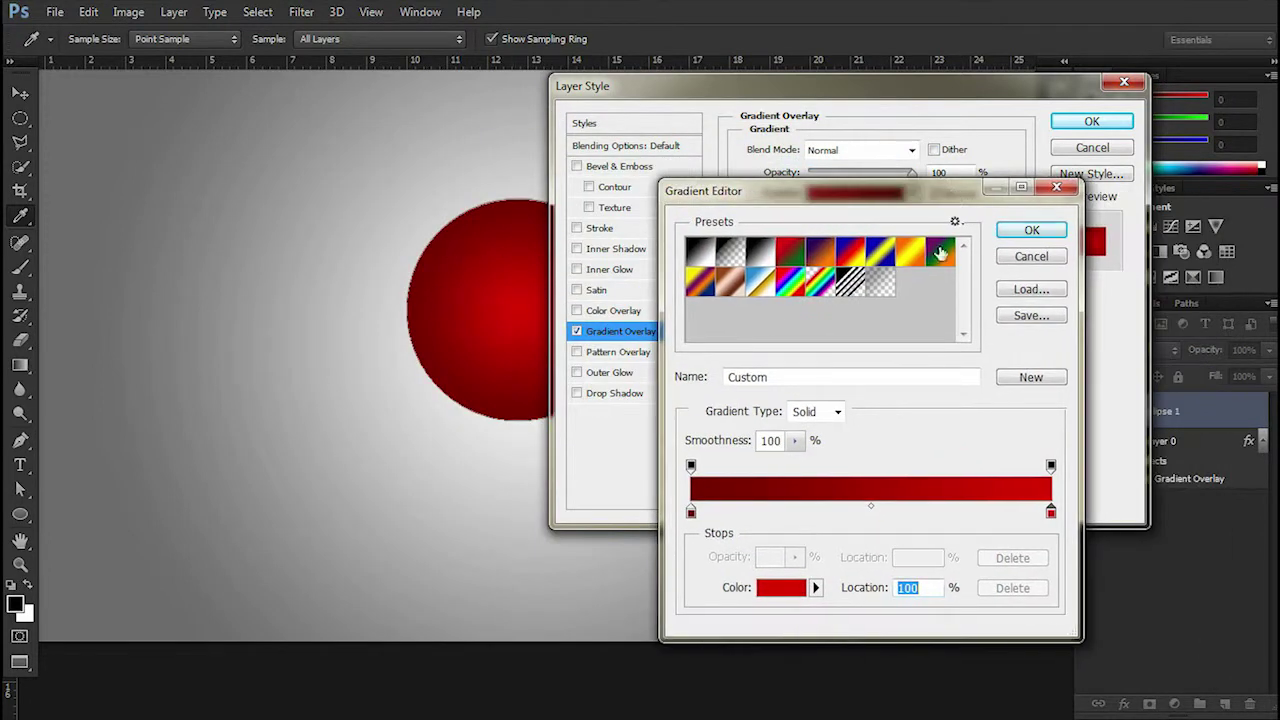
{"action": "left_click", "coordinate": [1045, 231]}
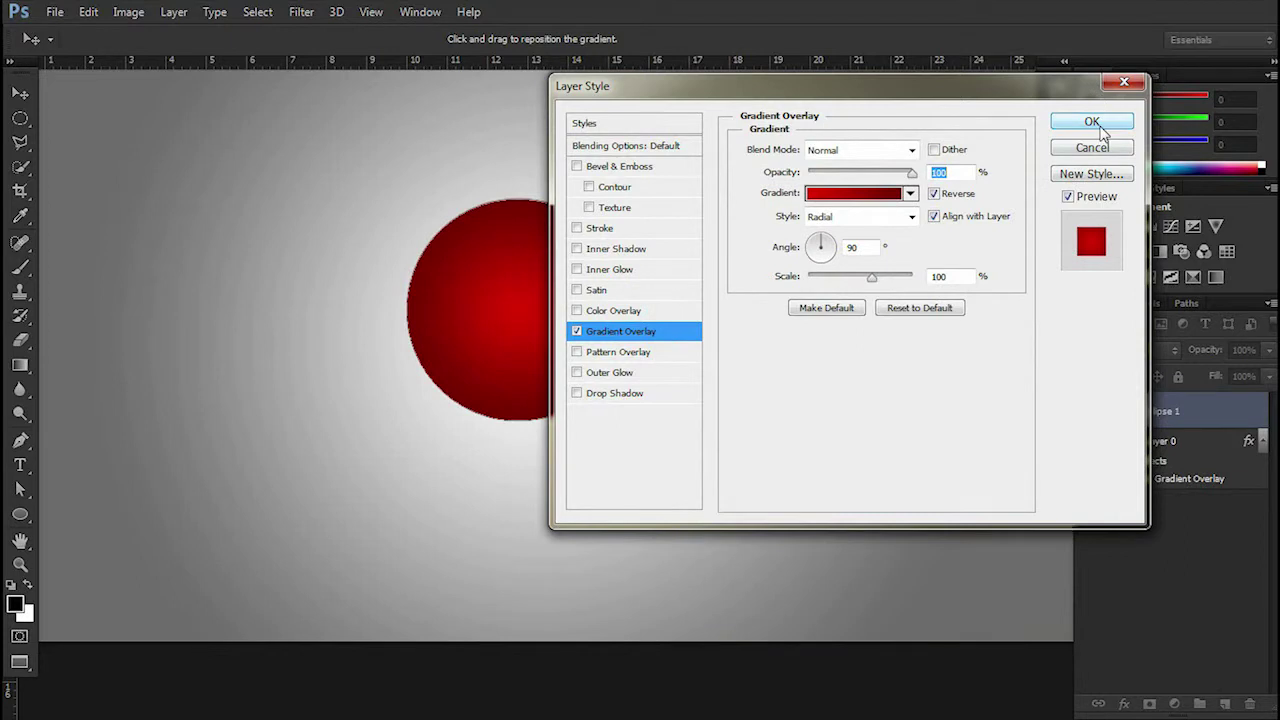
{"action": "left_click", "coordinate": [1092, 123]}
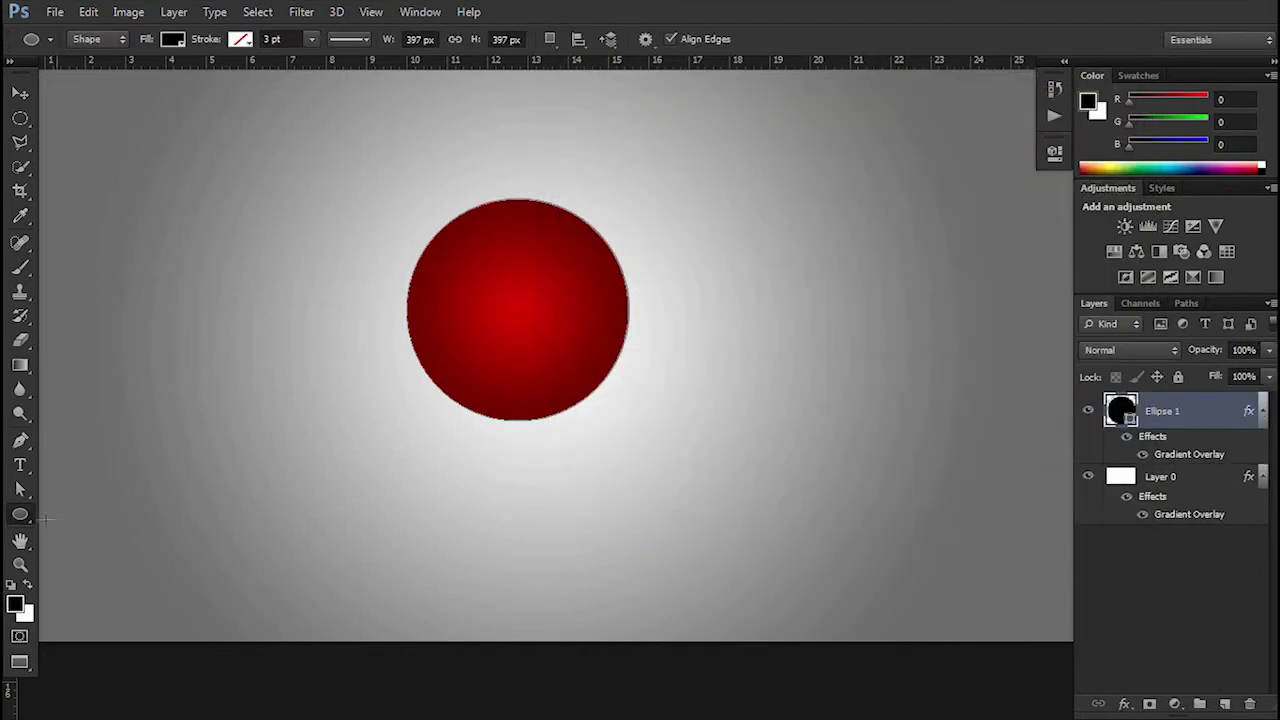
Draw a tall narrow oval over the sphere and rotate it to a tilt.
{"action": "scroll", "coordinate": [560, 258], "scroll_direction": "up", "scroll_amount": 2}
{"action": "left_click_drag", "start_coordinate": [437, 234], "coordinate": [497, 289]}
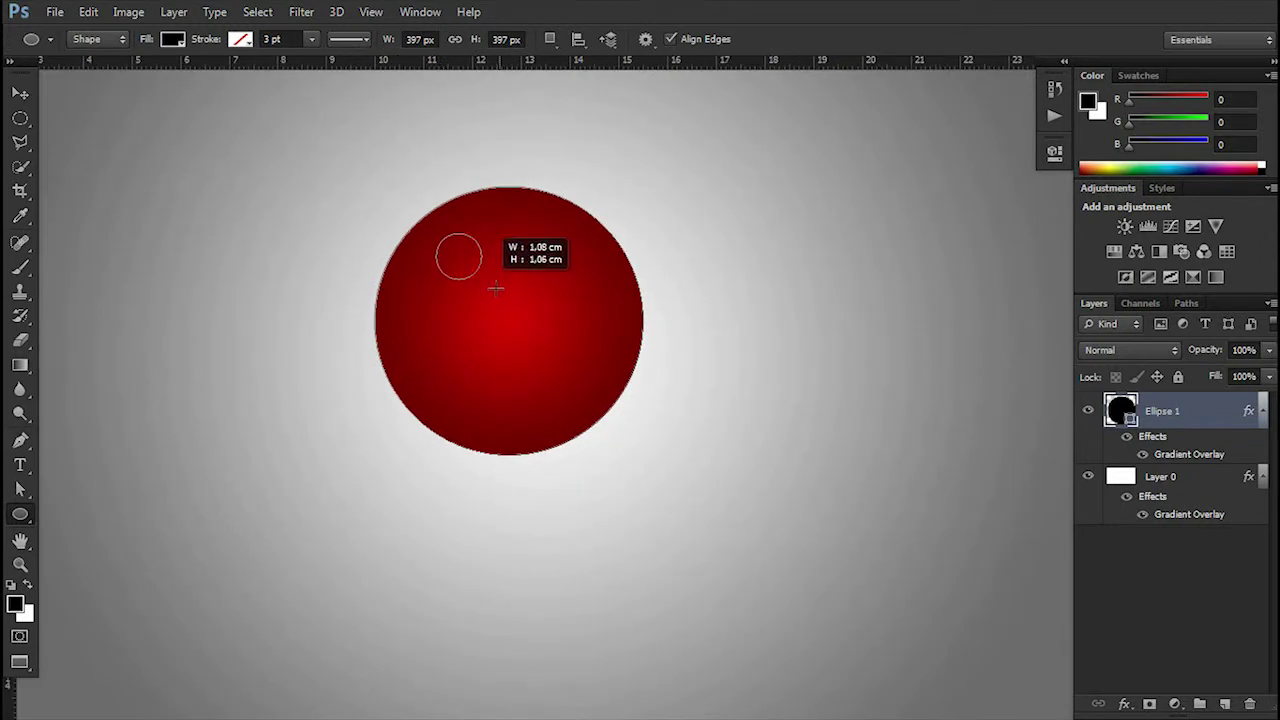
{"action": "mouse_move", "coordinate": [497, 289]}
{"action": "left_mouse_down"}
{"action": "mouse_move", "coordinate": [470, 312]}
{"action": "mouse_move", "coordinate": [482, 318]}
{"action": "left_mouse_up"}
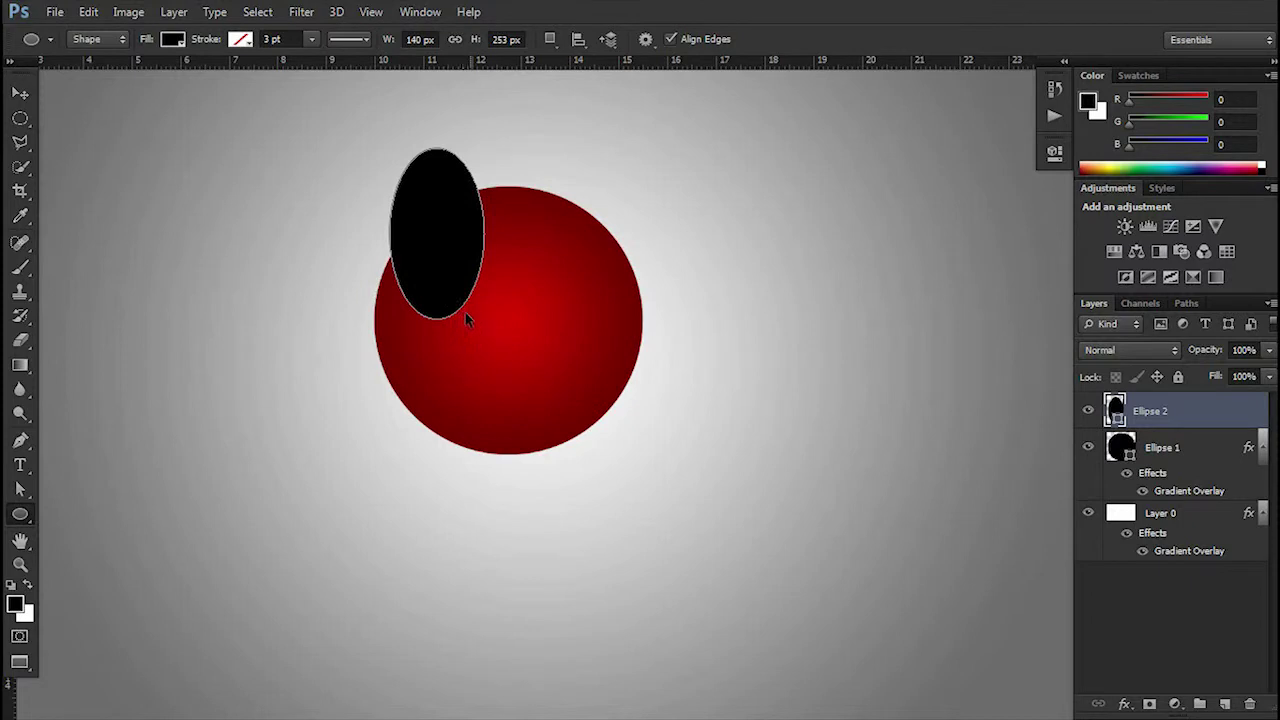
{"action": "key", "text": "ctrl+t"}
{"action": "mouse_move", "coordinate": [520, 66]}
{"action": "left_mouse_down"}
{"action": "mouse_move", "coordinate": [410, 90]}
{"action": "mouse_move", "coordinate": [483, 116]}
{"action": "mouse_move", "coordinate": [554, 193]}
{"action": "mouse_move", "coordinate": [526, 146]}
{"action": "mouse_move", "coordinate": [420, 120]}
{"action": "left_mouse_up"}
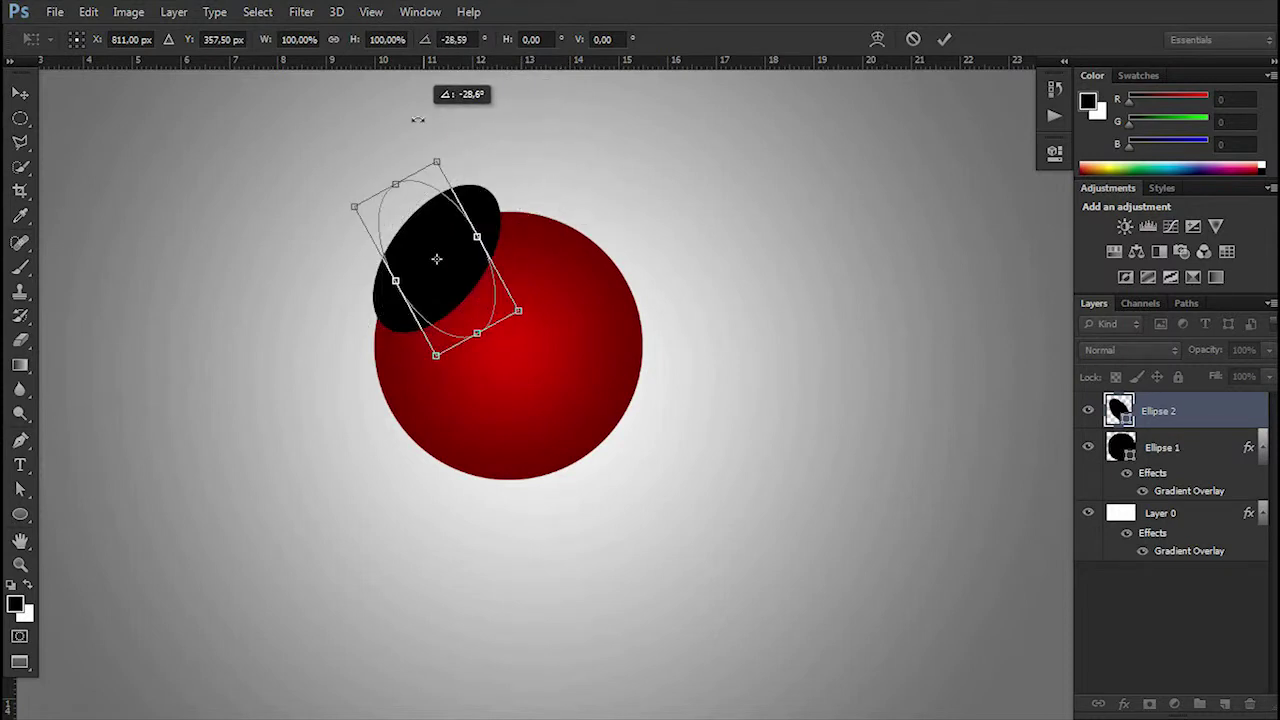
{"action": "left_click_drag", "start_coordinate": [434, 257], "coordinate": [537, 282]}
{"action": "left_click", "coordinate": [944, 39]}
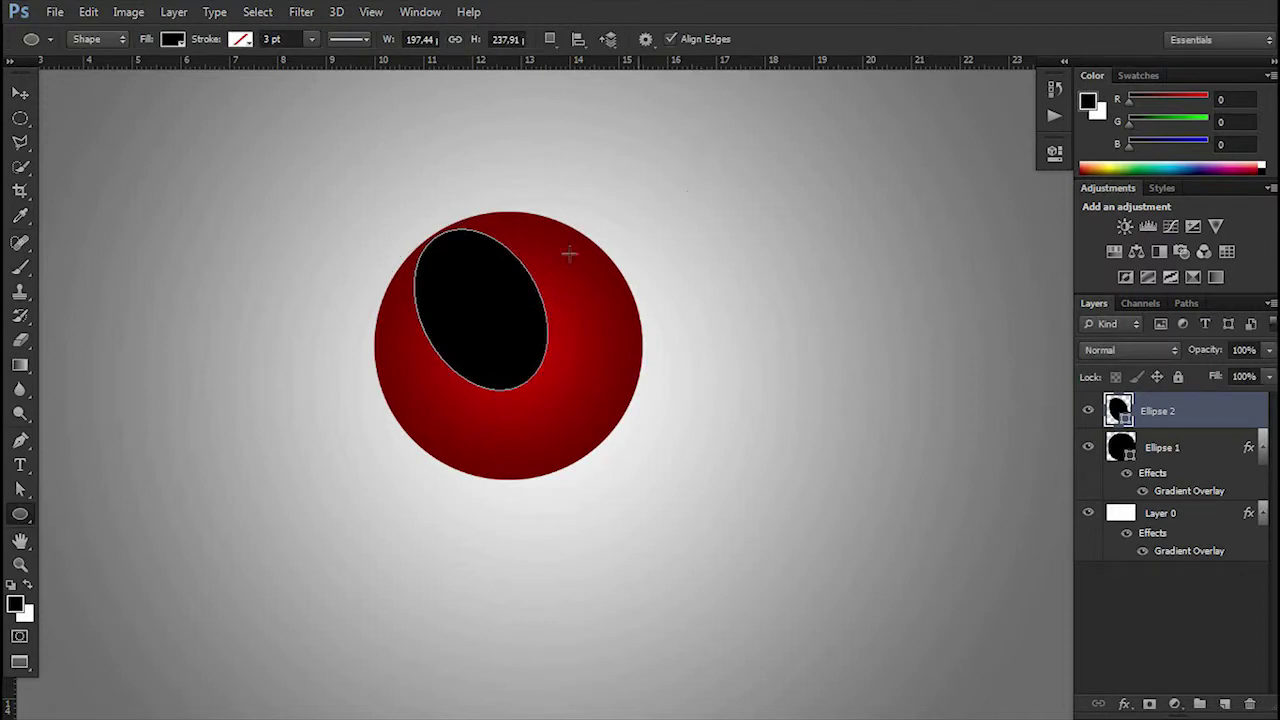
Fill the Ellipse 2 oval with white and nudge it up over the sphere.
{"action": "double_click", "coordinate": [1120, 410]}
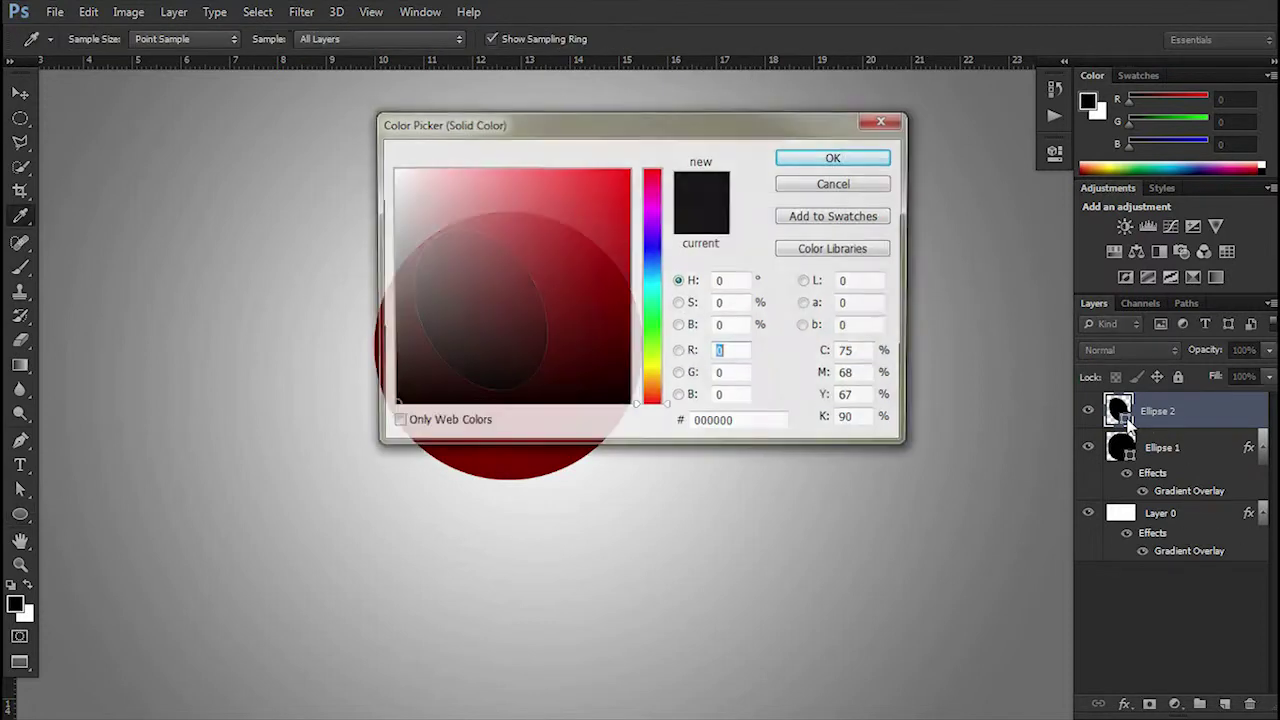
{"action": "left_click_drag", "start_coordinate": [537, 331], "coordinate": [393, 170]}
{"action": "left_click", "coordinate": [793, 155]}
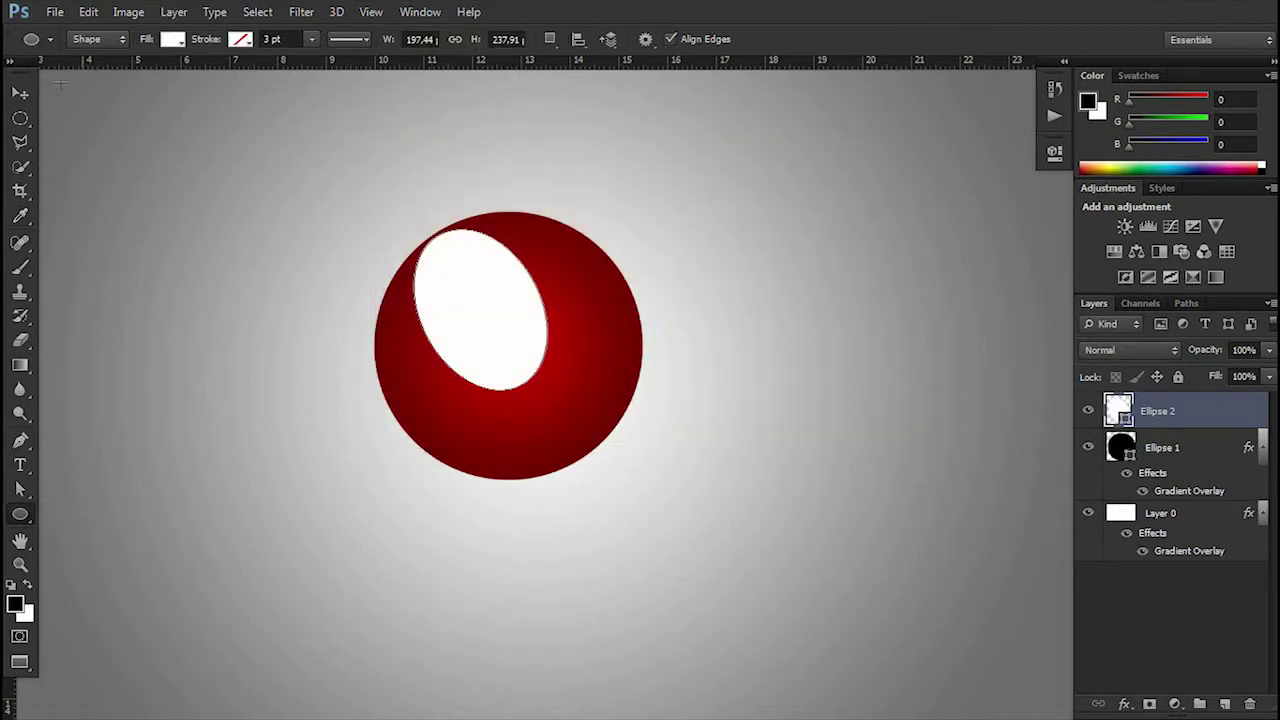
{"action": "key", "text": "v"}
{"action": "key", "text": "Up"}
{"action": "key", "text": "Up"}
{"action": "key", "text": "Up"}
{"action": "key", "text": "Up"}
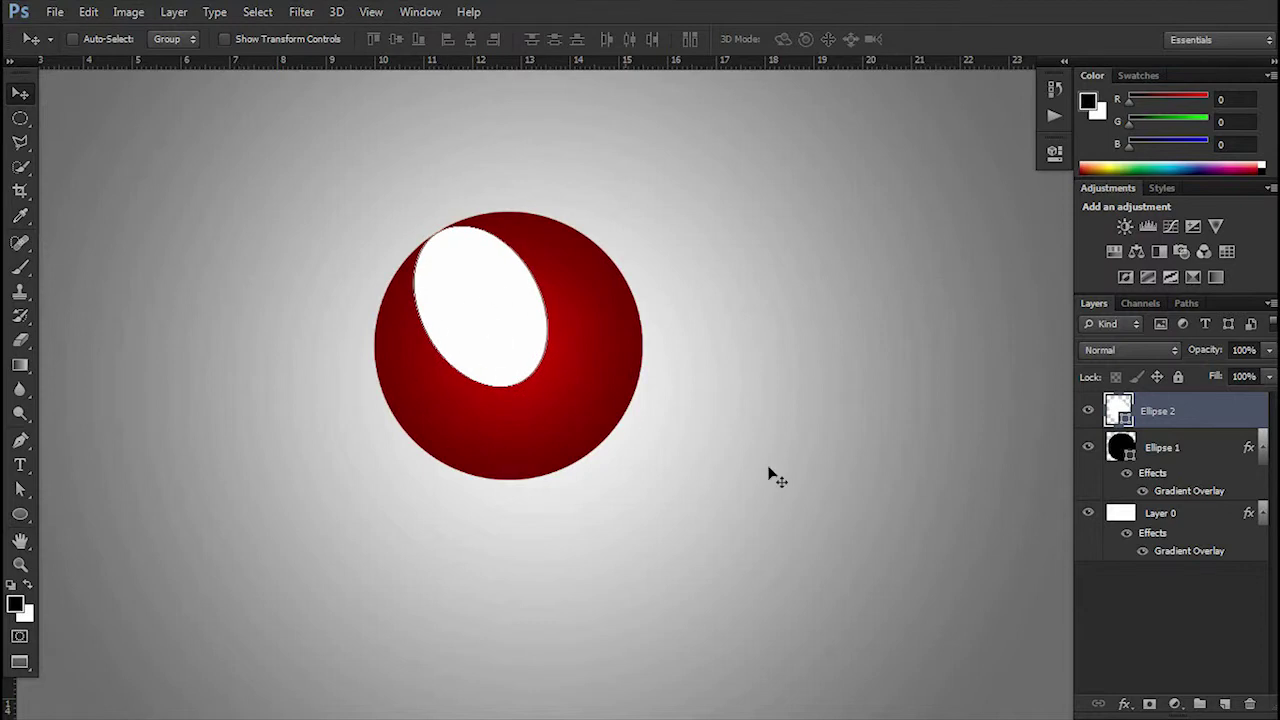
Mask Ellipse 2 with a top-down fading gradient and set its opacity to 50%.
{"action": "left_click", "coordinate": [1149, 704]}
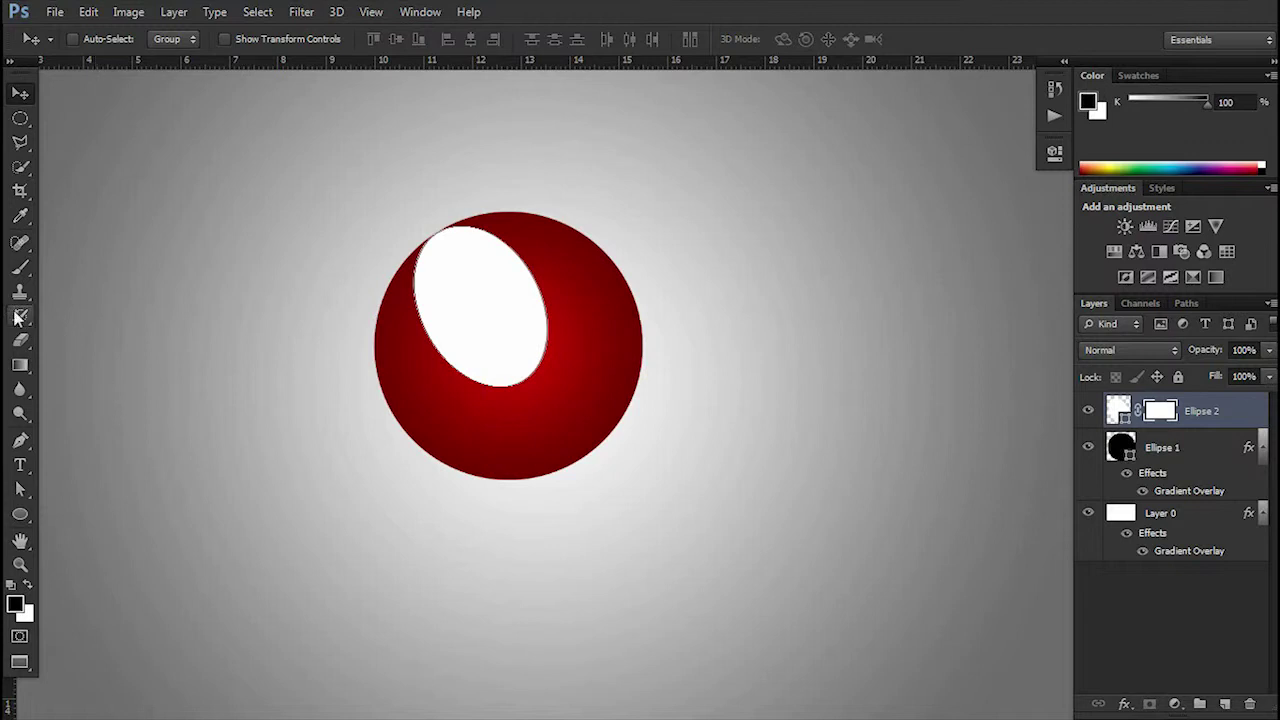
{"action": "left_click", "coordinate": [20, 366]}
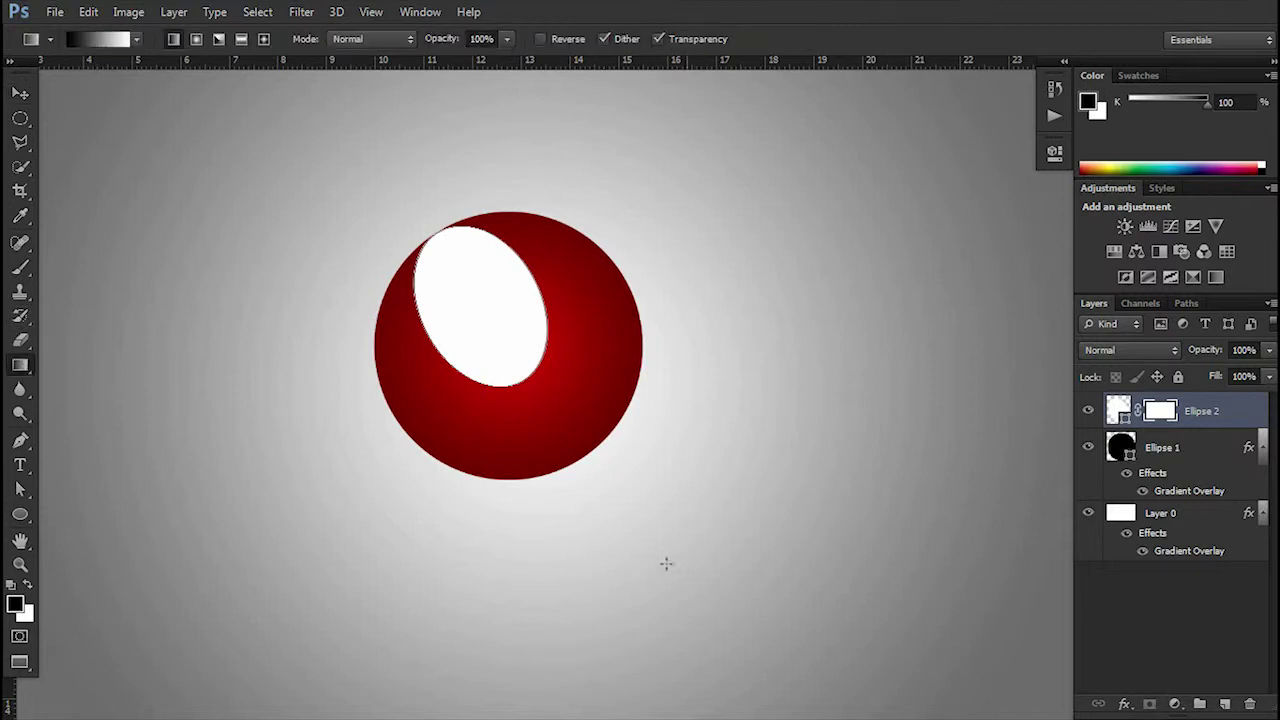
{"action": "left_click_drag", "start_coordinate": [587, 564], "coordinate": [376, 164]}
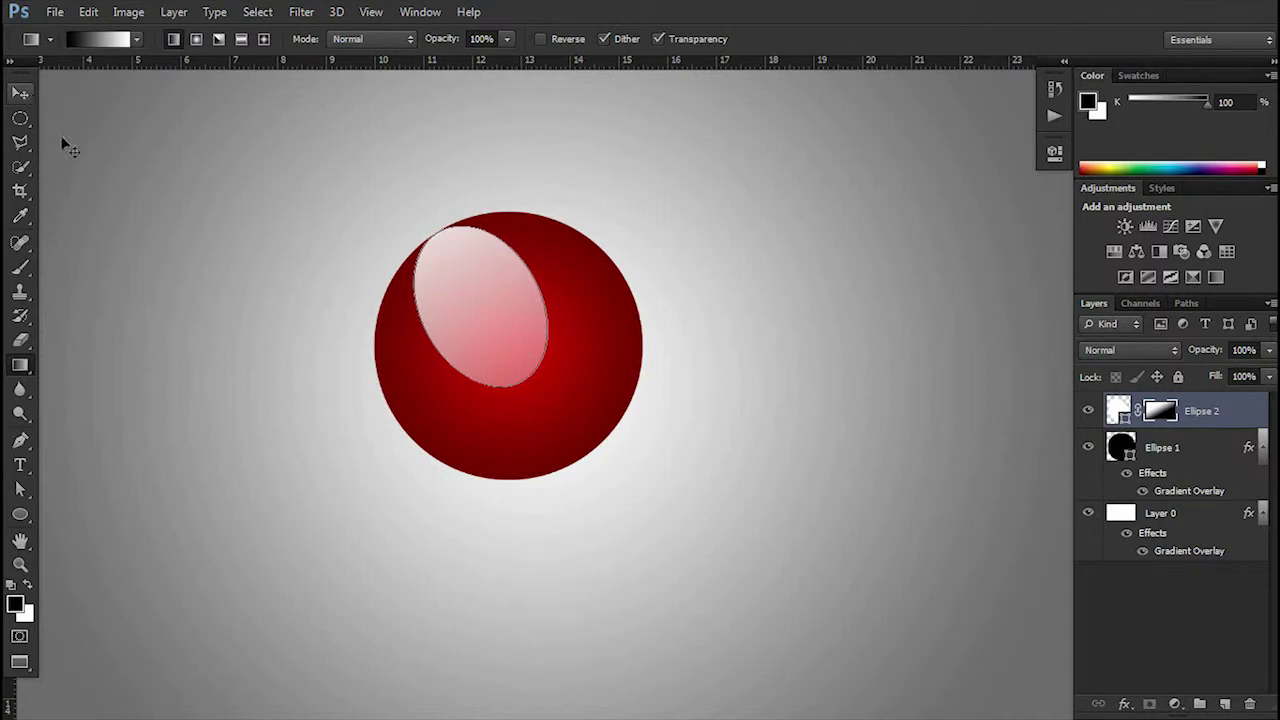
{"action": "key", "text": "ctrl+z"}
{"action": "left_click_drag", "start_coordinate": [449, 252], "coordinate": [444, 238]}
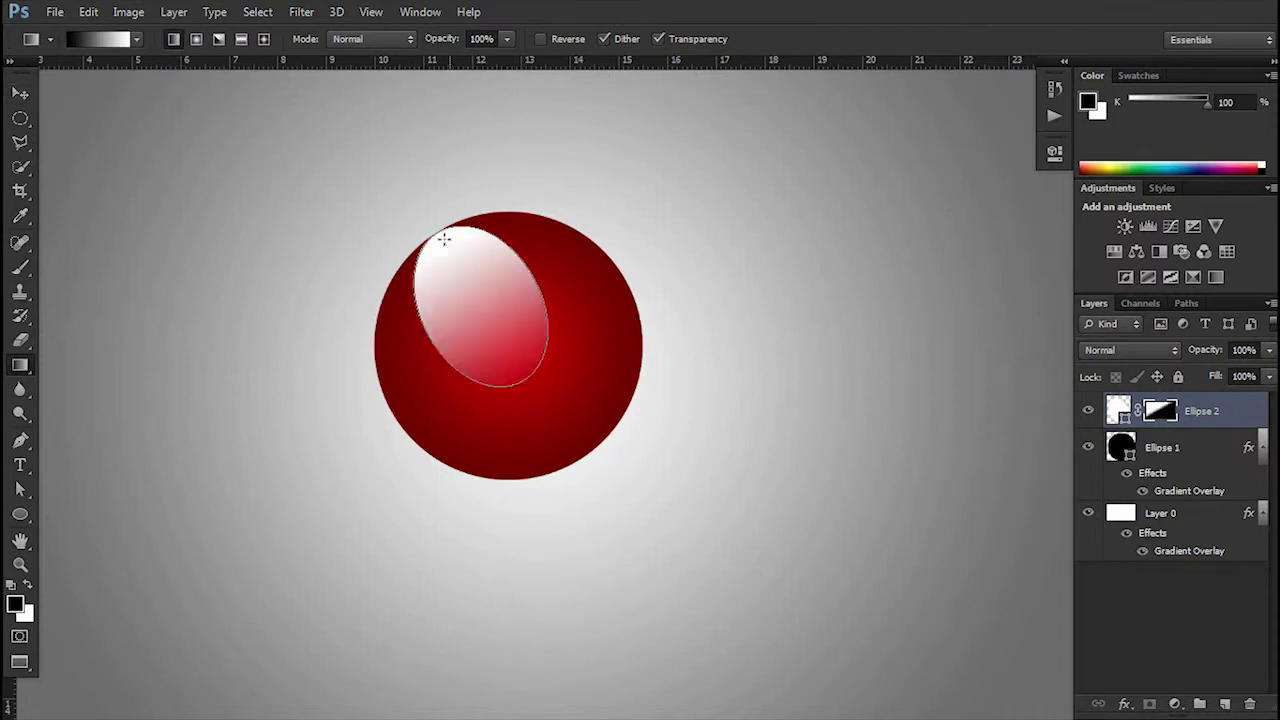
{"action": "left_click", "coordinate": [30, 93]}
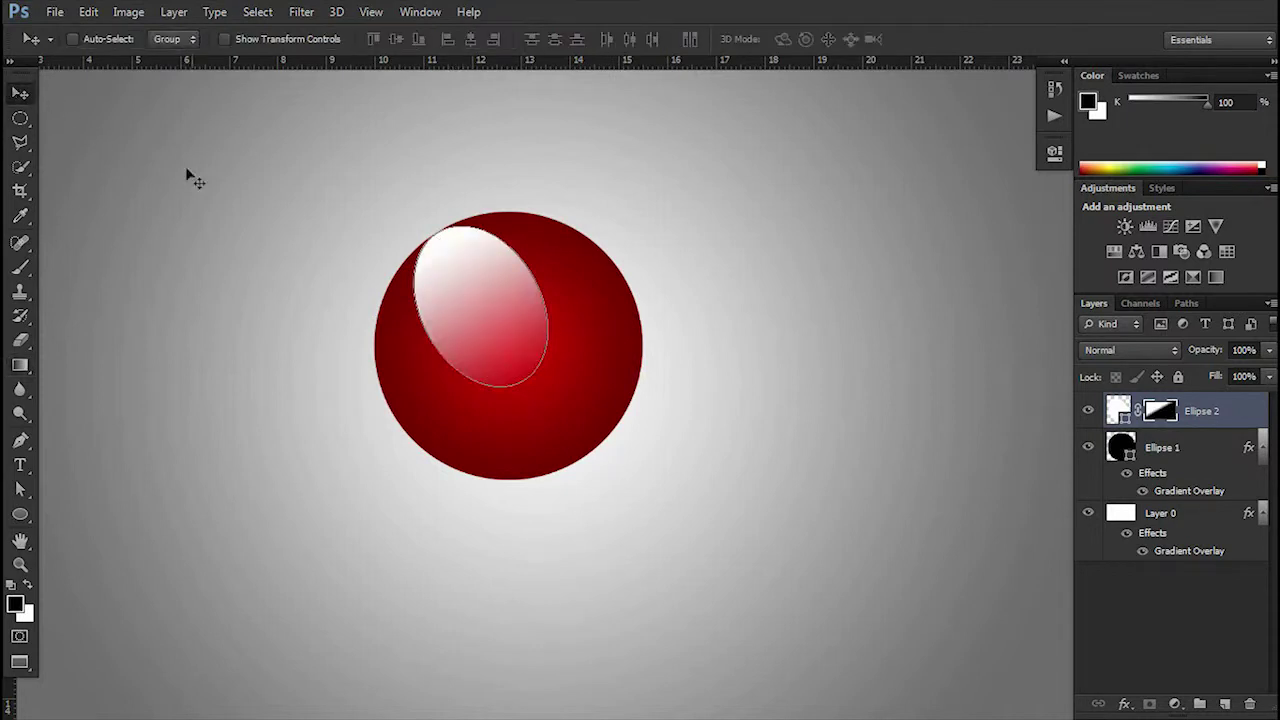
{"action": "left_click", "coordinate": [1257, 350]}
{"action": "type", "text": "50"}
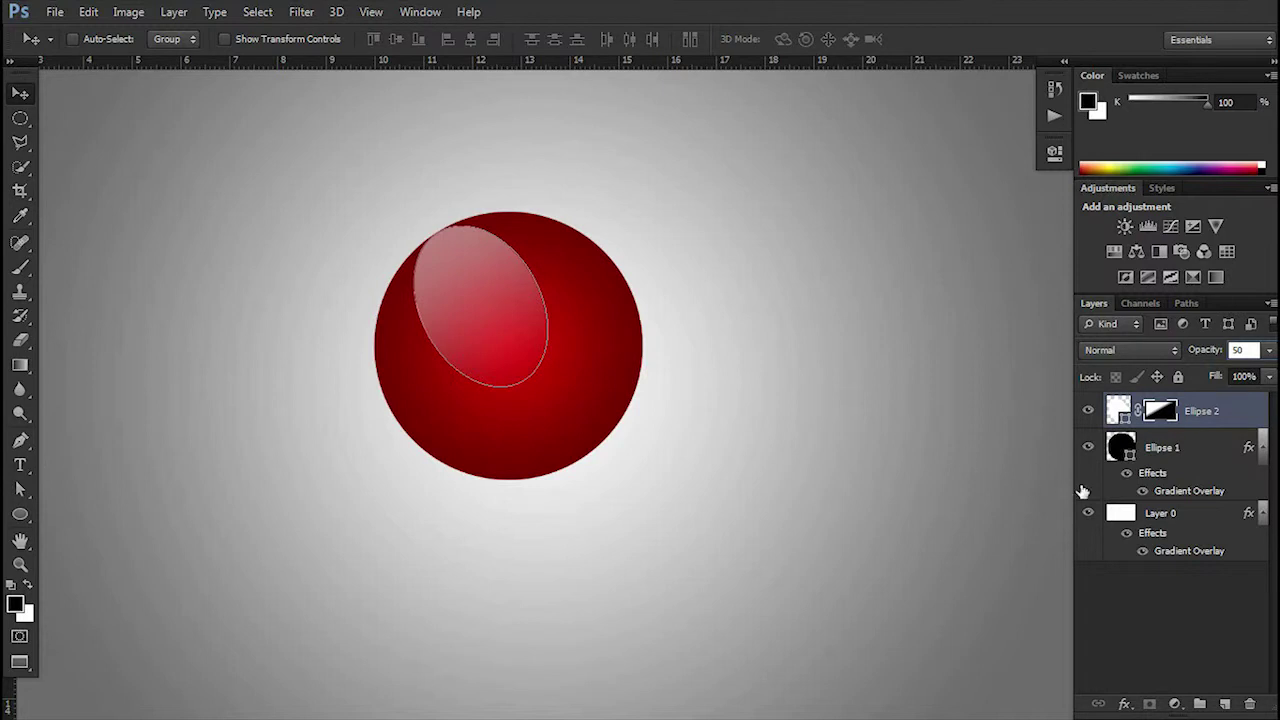
Restore Layer 0's opacity to 100%.
{"action": "left_click", "coordinate": [1138, 513]}
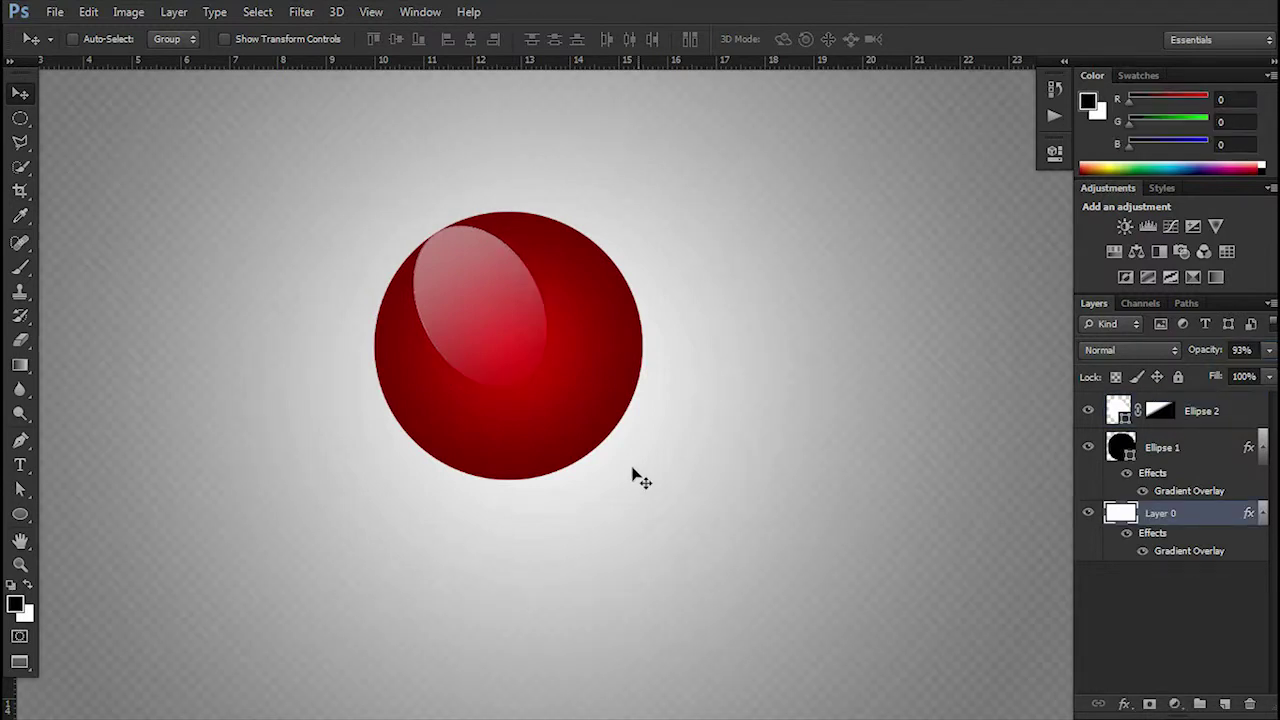
{"action": "scroll", "coordinate": [640, 478], "scroll_direction": "down", "scroll_amount": 1}
{"action": "scroll", "coordinate": [640, 478], "scroll_direction": "down", "scroll_amount": 1}
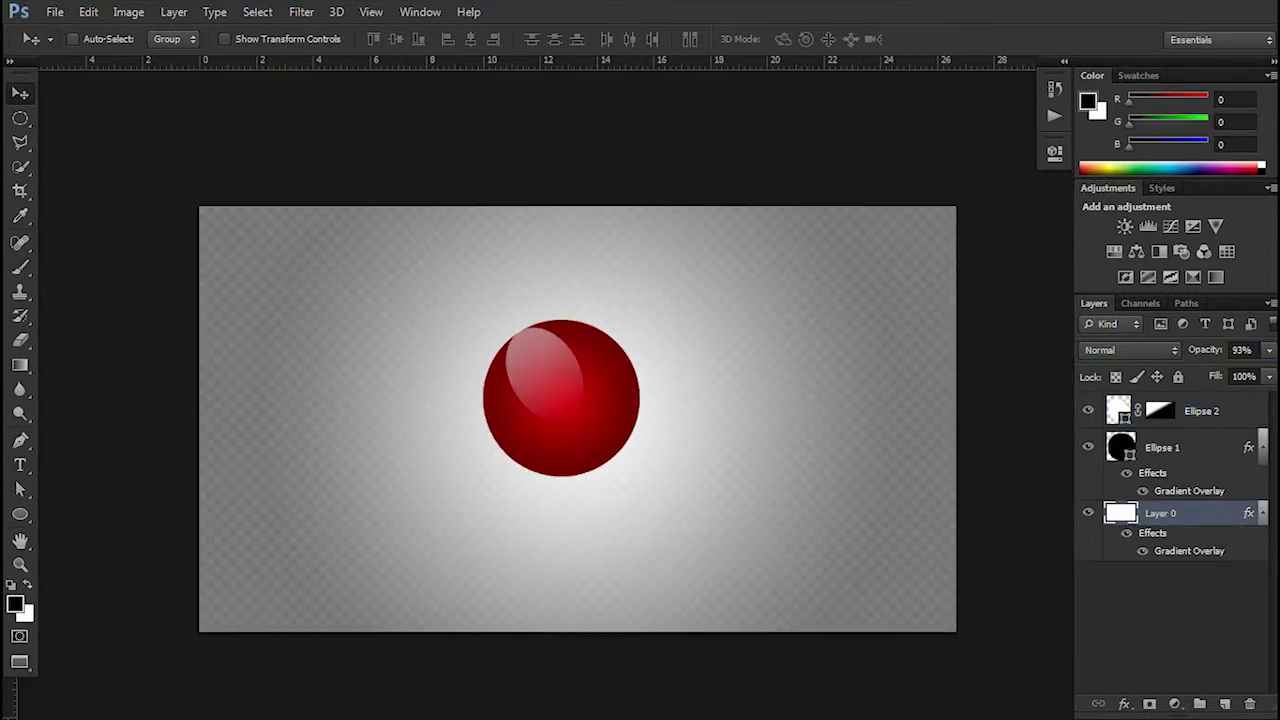
{"action": "left_click", "coordinate": [1269, 350]}
{"action": "left_click_drag", "start_coordinate": [1272, 373], "coordinate": [1278, 373]}
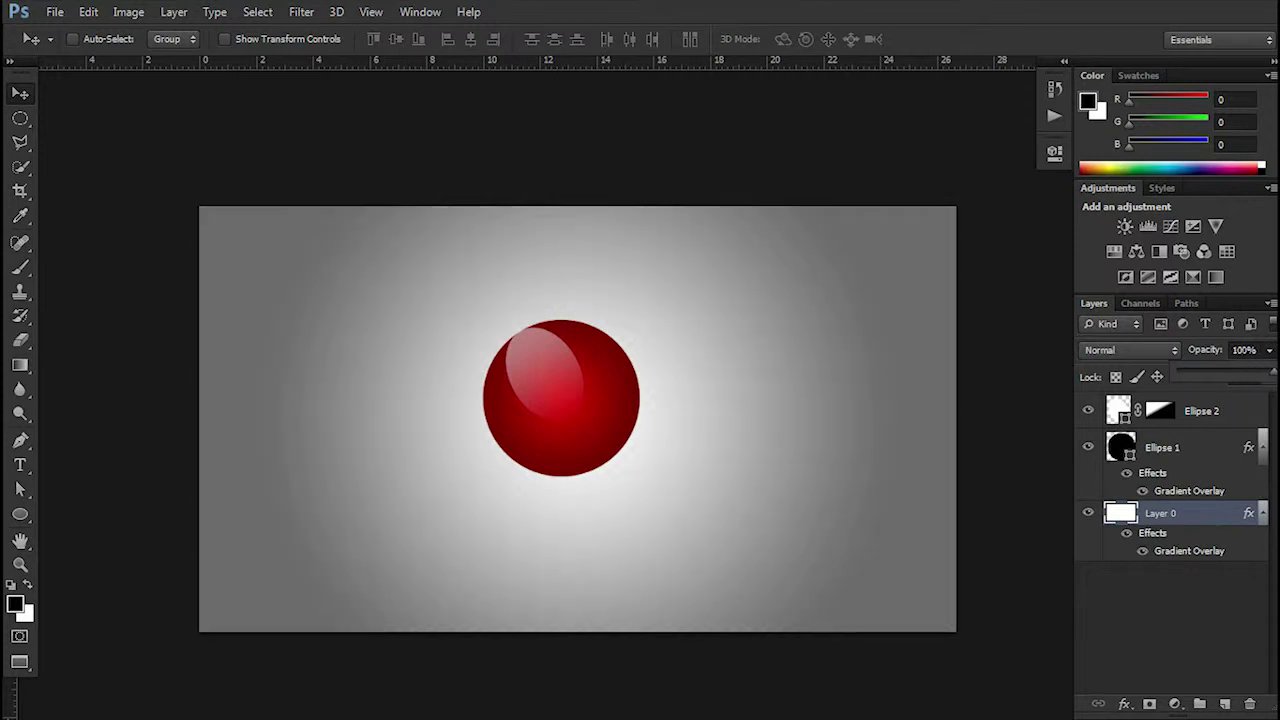
{"action": "left_click", "coordinate": [1219, 595]}
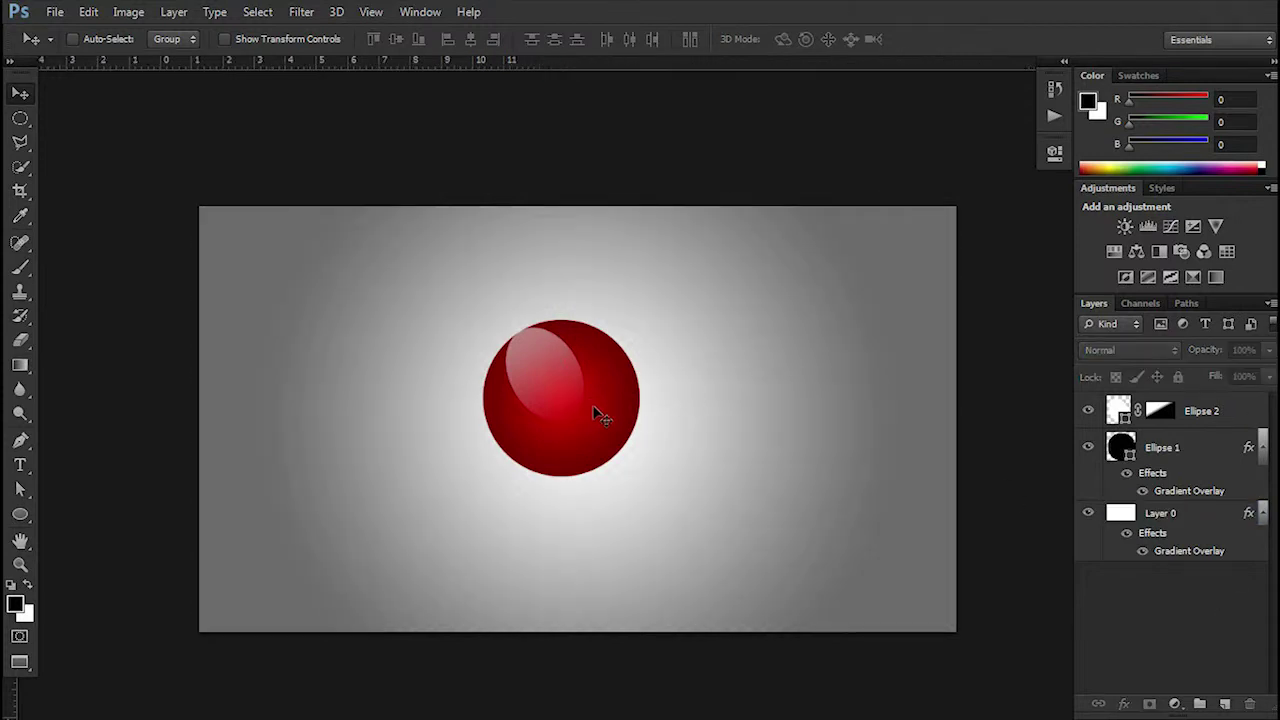
{"action": "scroll", "coordinate": [597, 414], "scroll_direction": "up", "scroll_amount": 1}
{"action": "scroll", "coordinate": [594, 414], "scroll_direction": "up", "scroll_amount": 1}
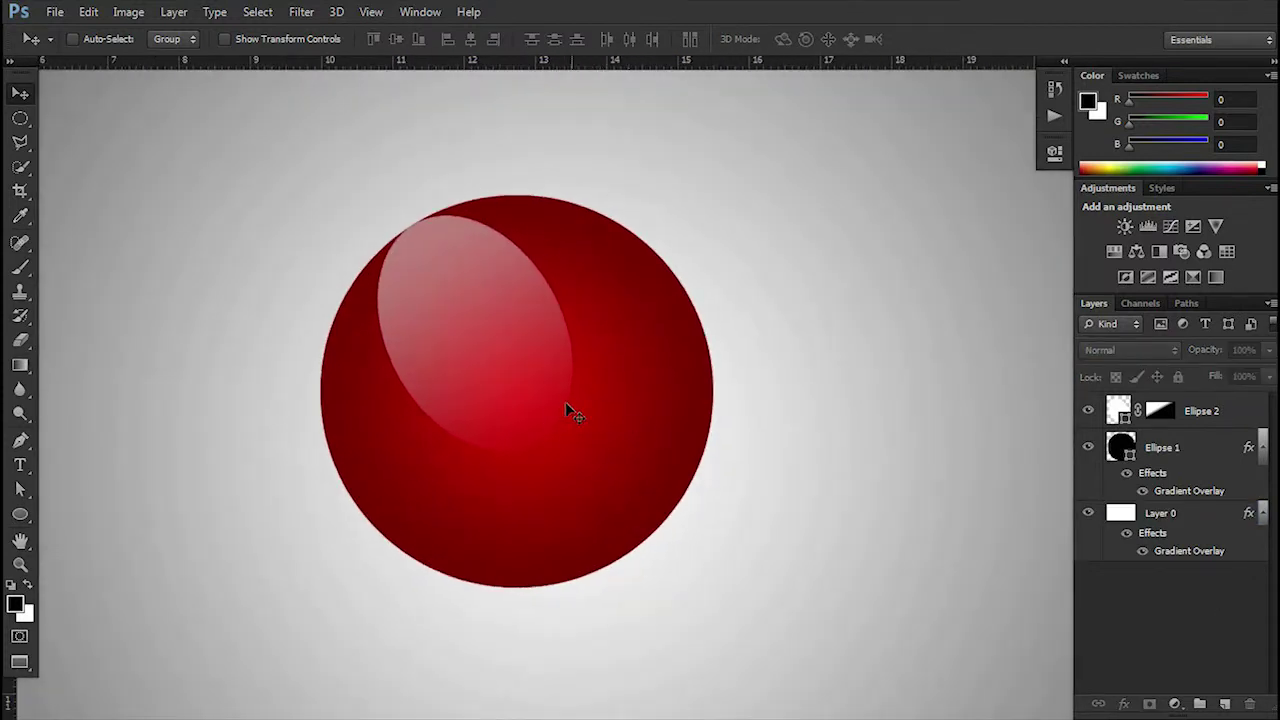
{"action": "left_click_drag", "start_coordinate": [586, 420], "coordinate": [540, 354]}
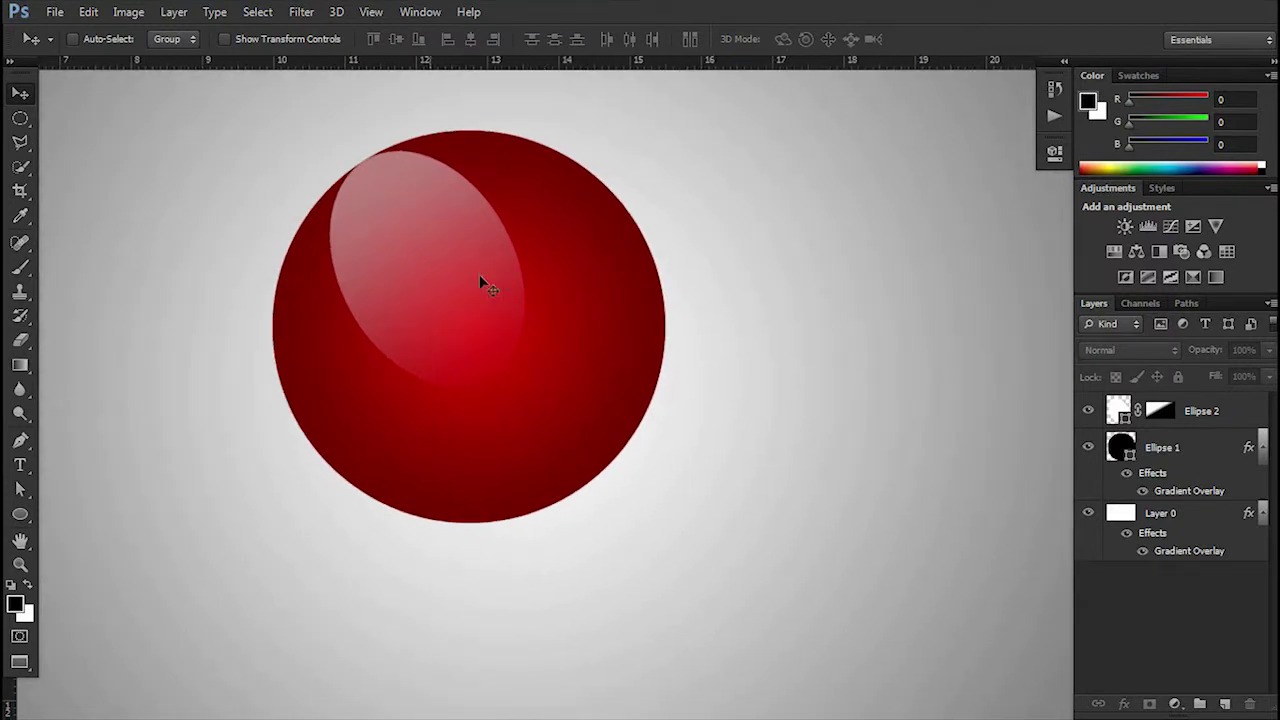
{"action": "left_click", "coordinate": [1207, 447]}
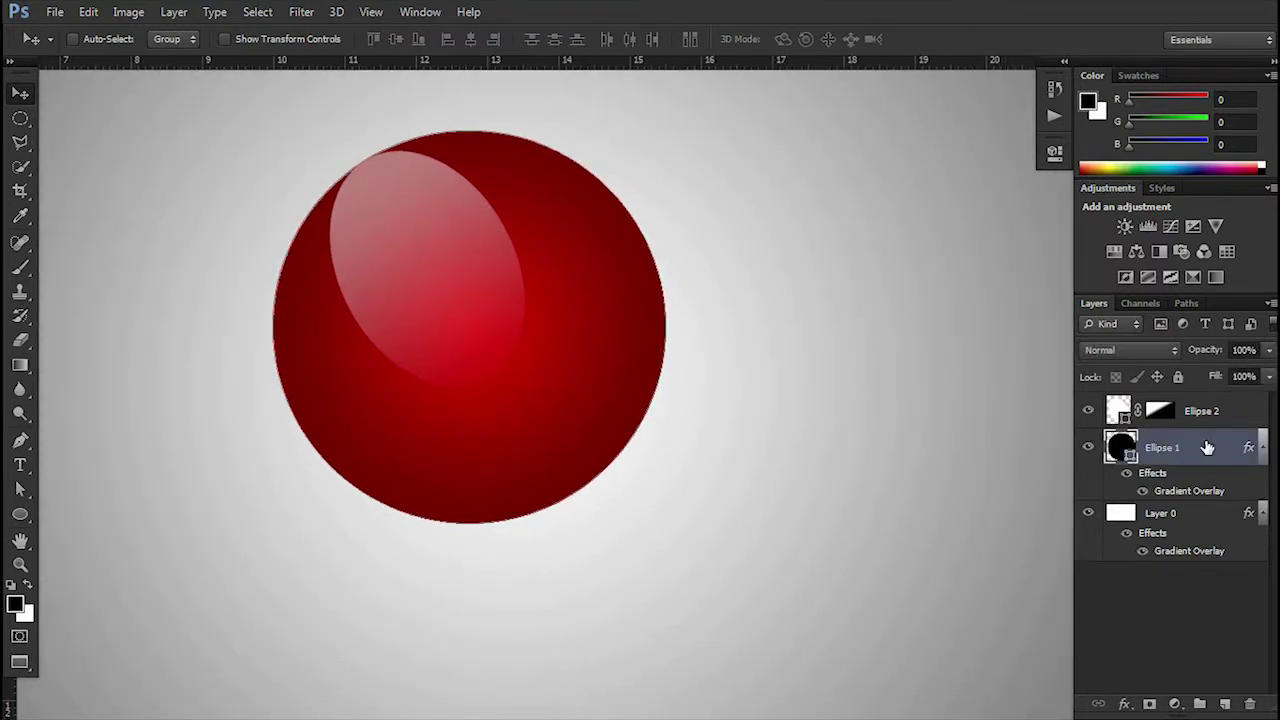
Add an Inner Glow to the sphere coloured pale peach.
{"action": "left_click", "coordinate": [1126, 706]}
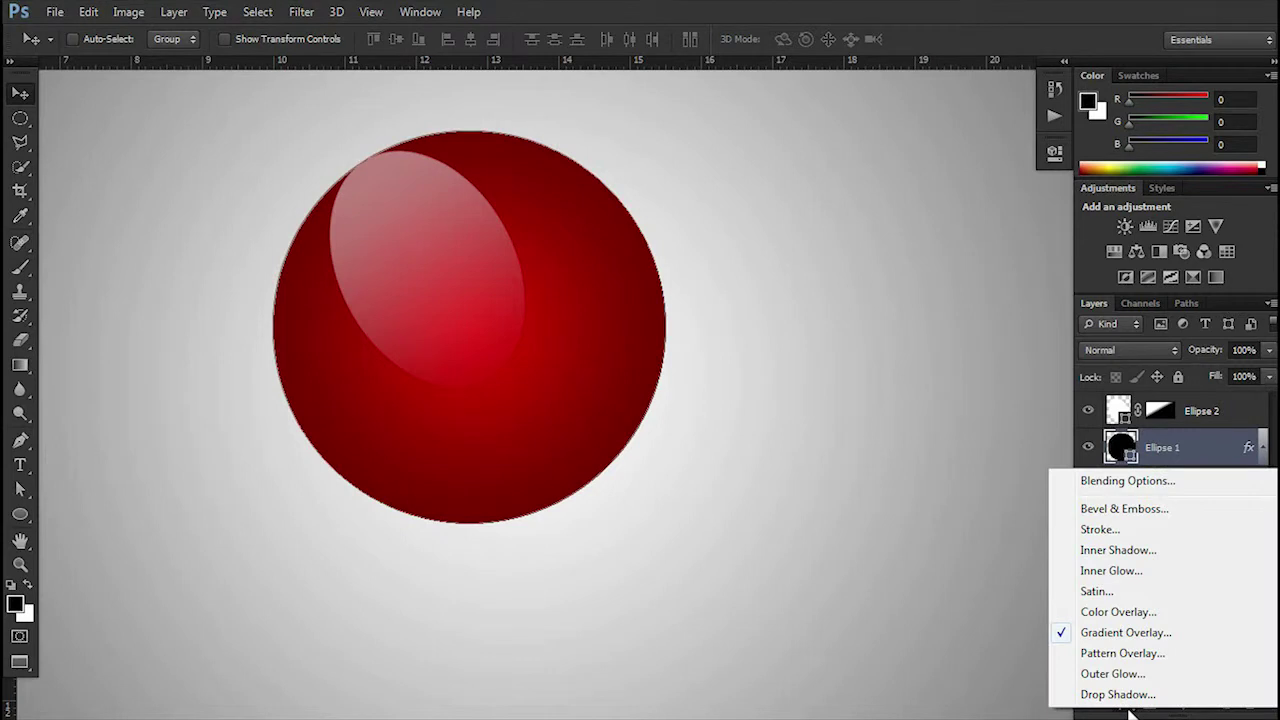
{"action": "left_click", "coordinate": [1142, 569]}
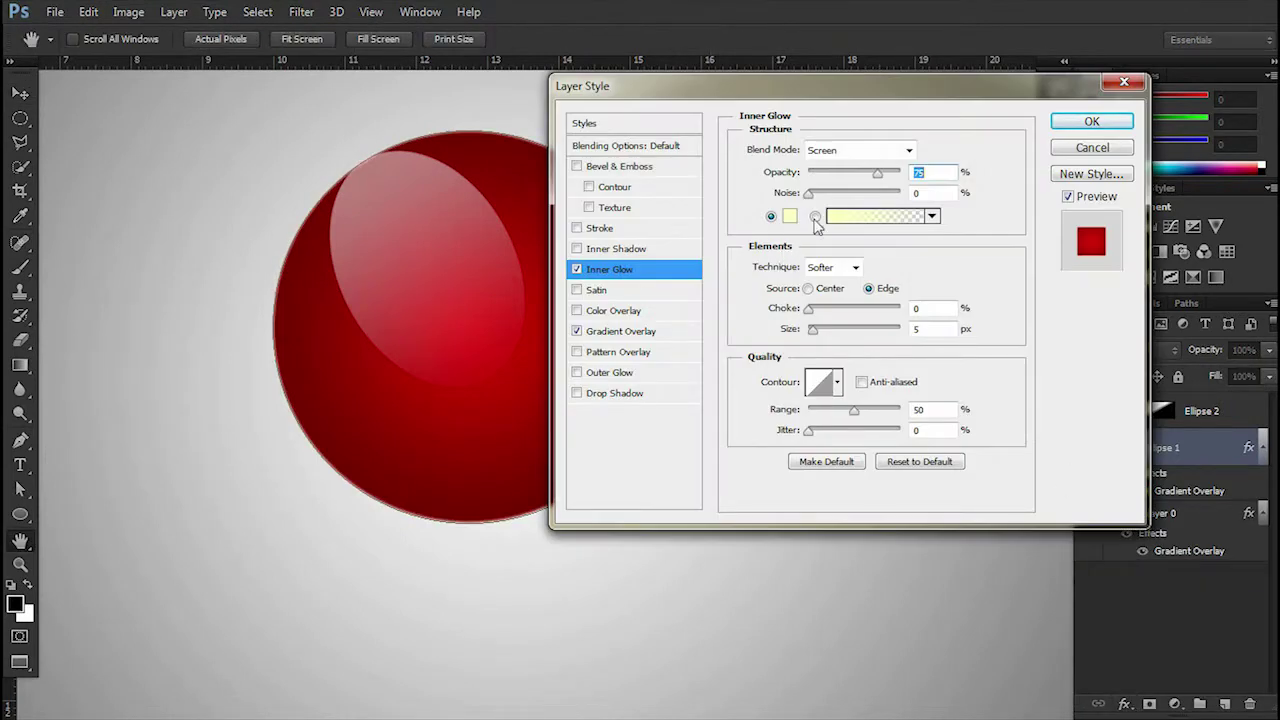
{"action": "left_click", "coordinate": [790, 216]}
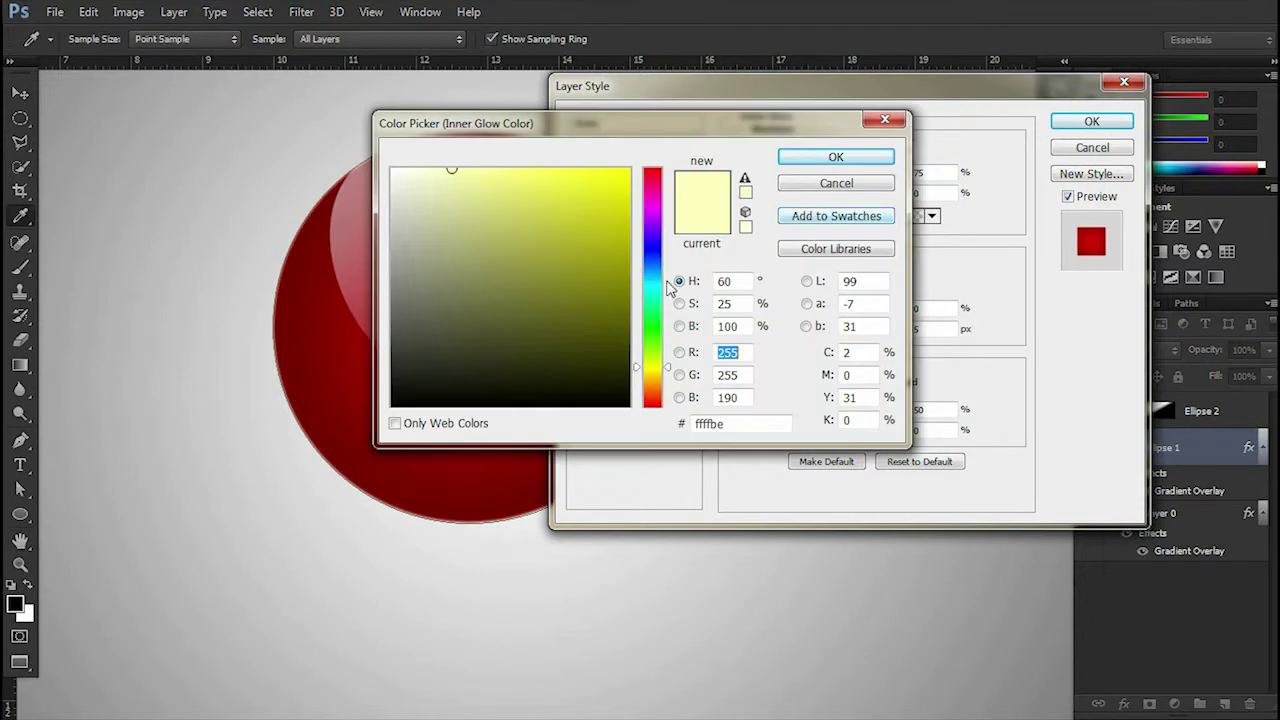
{"action": "left_click", "coordinate": [658, 252]}
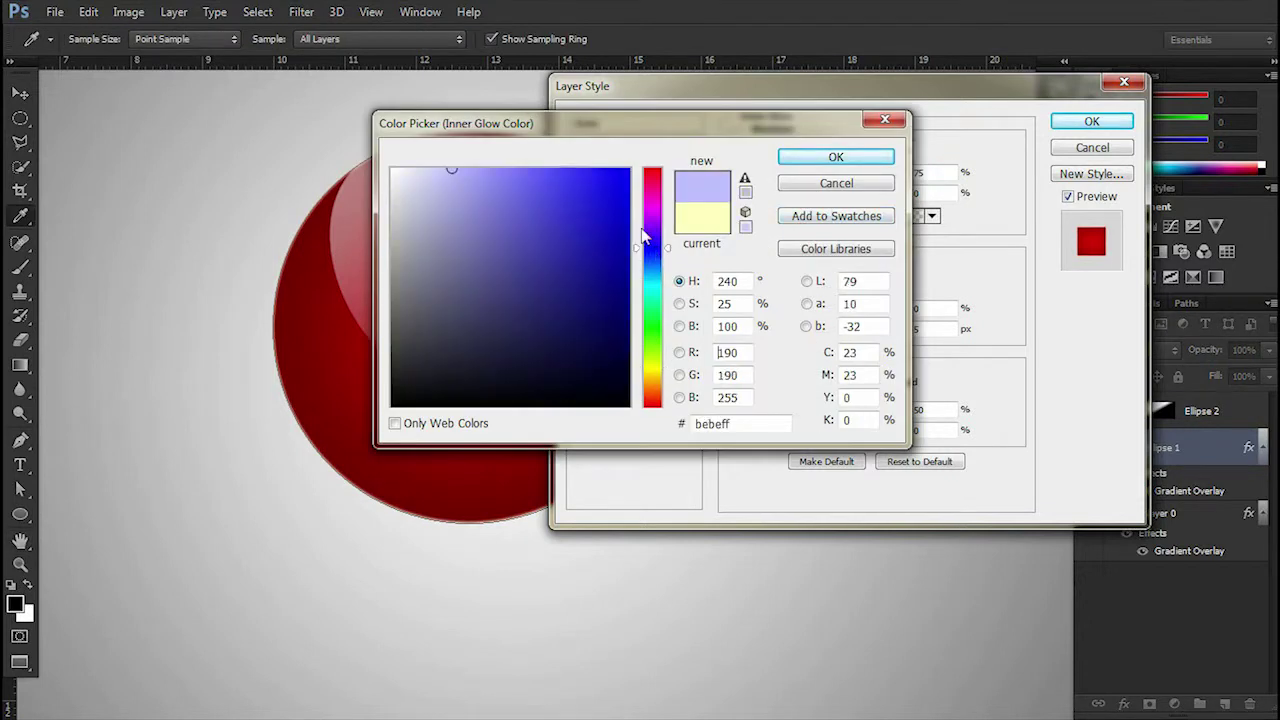
{"action": "left_click", "coordinate": [658, 214]}
{"action": "left_click", "coordinate": [589, 176]}
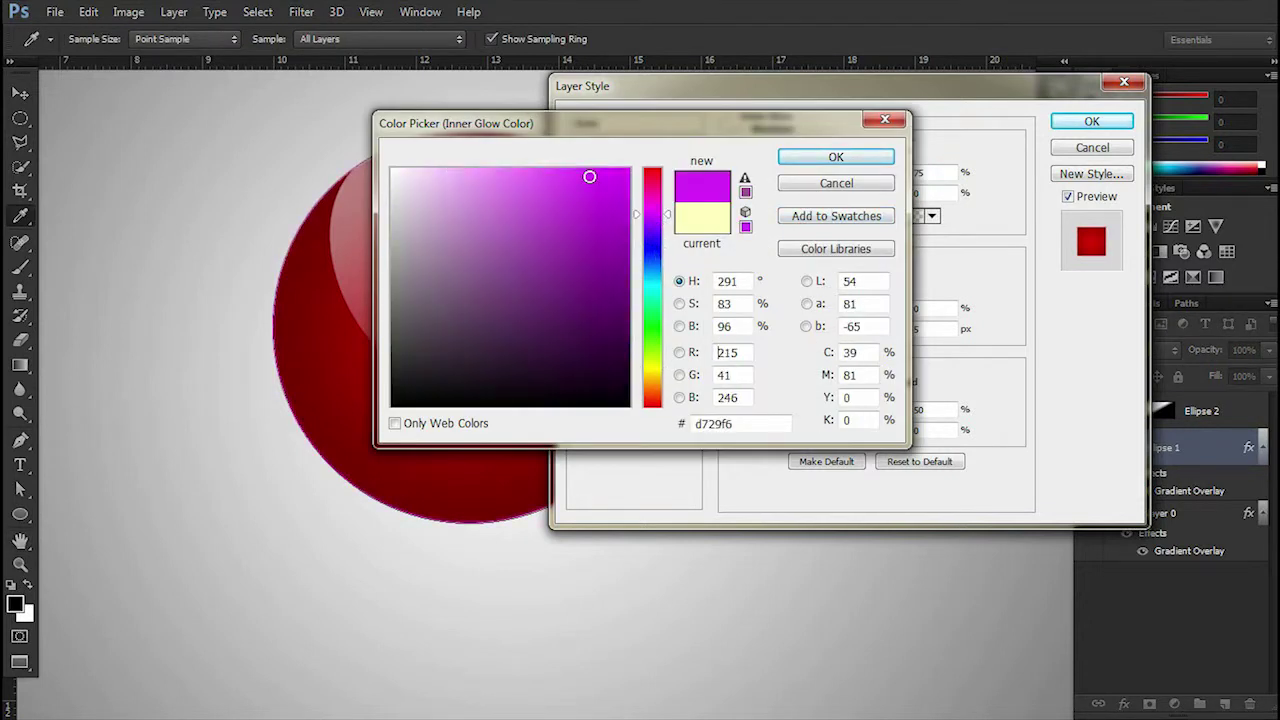
{"action": "left_click_drag", "start_coordinate": [663, 294], "coordinate": [660, 386]}
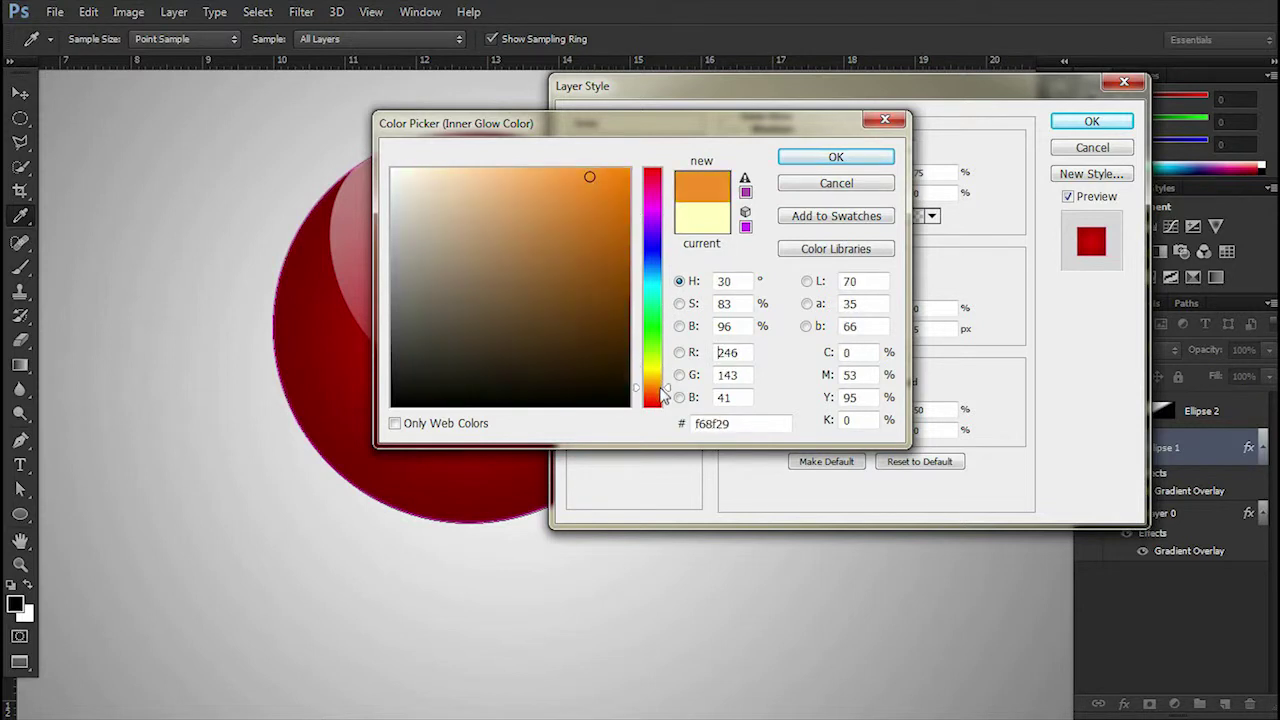
{"action": "left_click_drag", "start_coordinate": [532, 187], "coordinate": [537, 167]}
{"action": "left_click", "coordinate": [814, 160]}
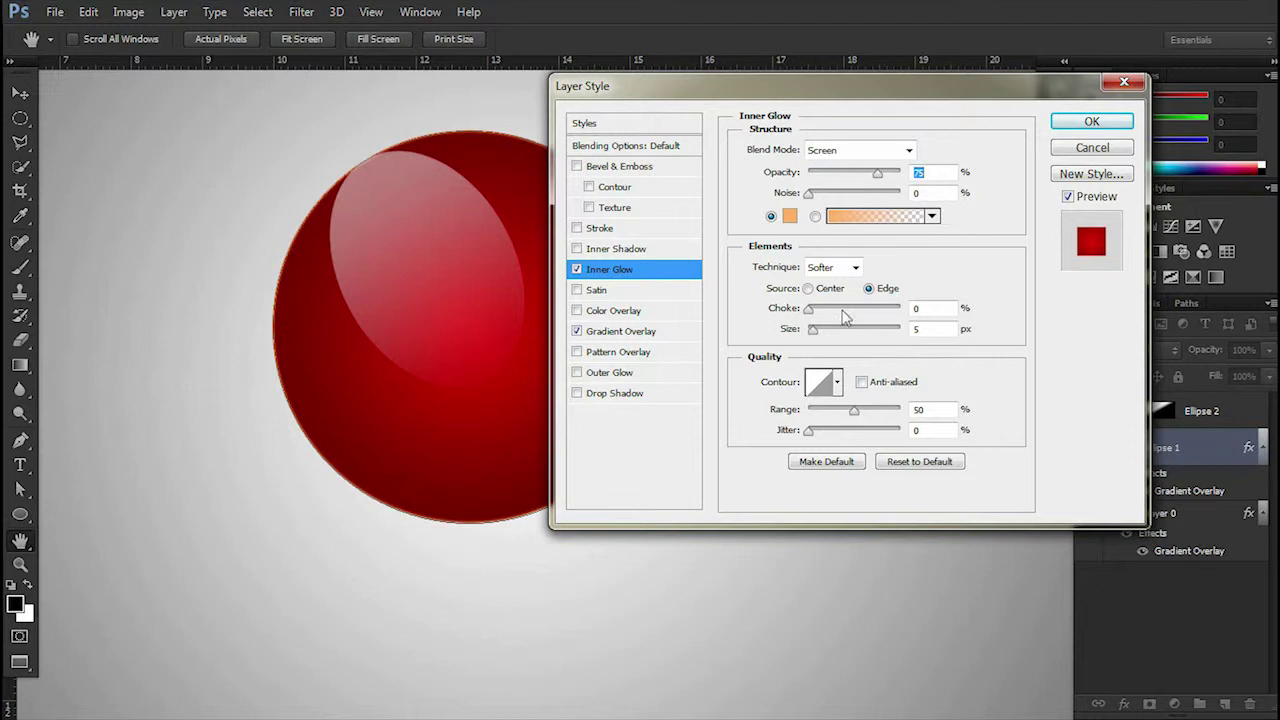
Give the inner glow a half-round contour and size 5, then apply it.
{"action": "left_click_drag", "start_coordinate": [815, 336], "coordinate": [817, 337]}
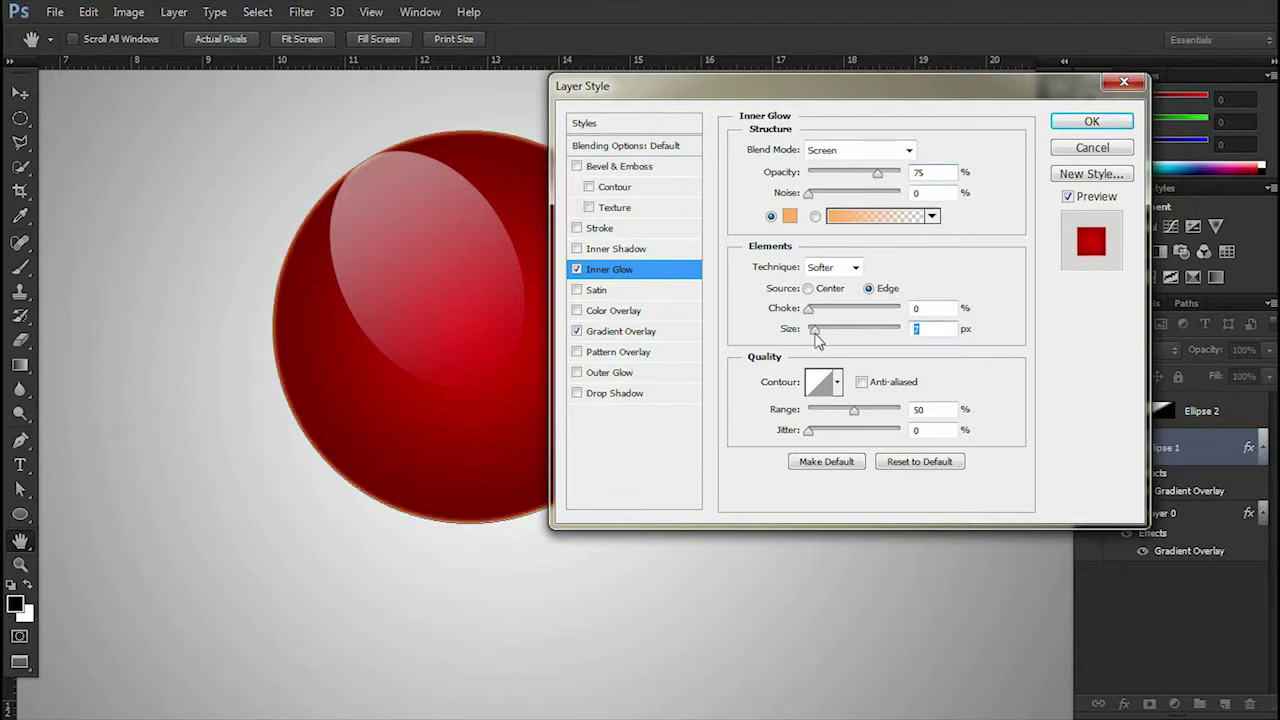
{"action": "left_click", "coordinate": [837, 382]}
{"action": "left_click", "coordinate": [731, 456]}
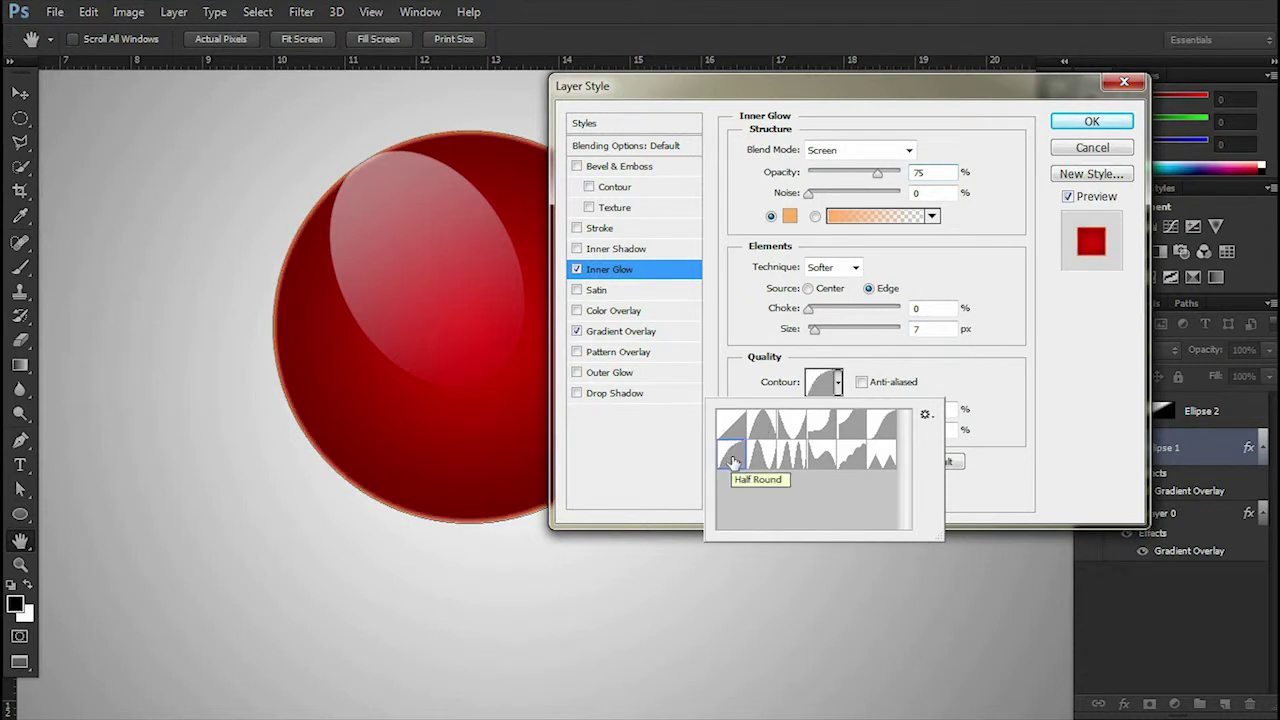
{"action": "left_click", "coordinate": [926, 284]}
{"action": "type", "text": "5"}
{"action": "left_click", "coordinate": [1085, 124]}
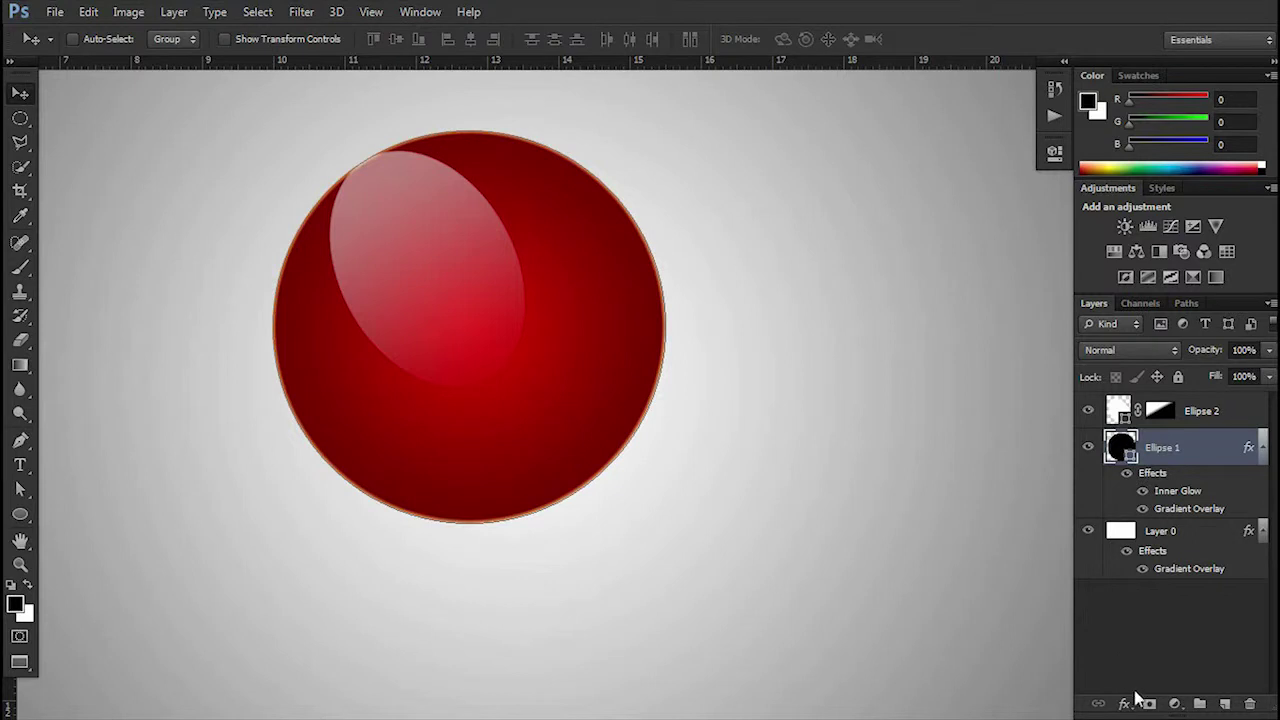
Add a 16 px Outer Glow to the sphere.
{"action": "left_click", "coordinate": [1124, 703]}
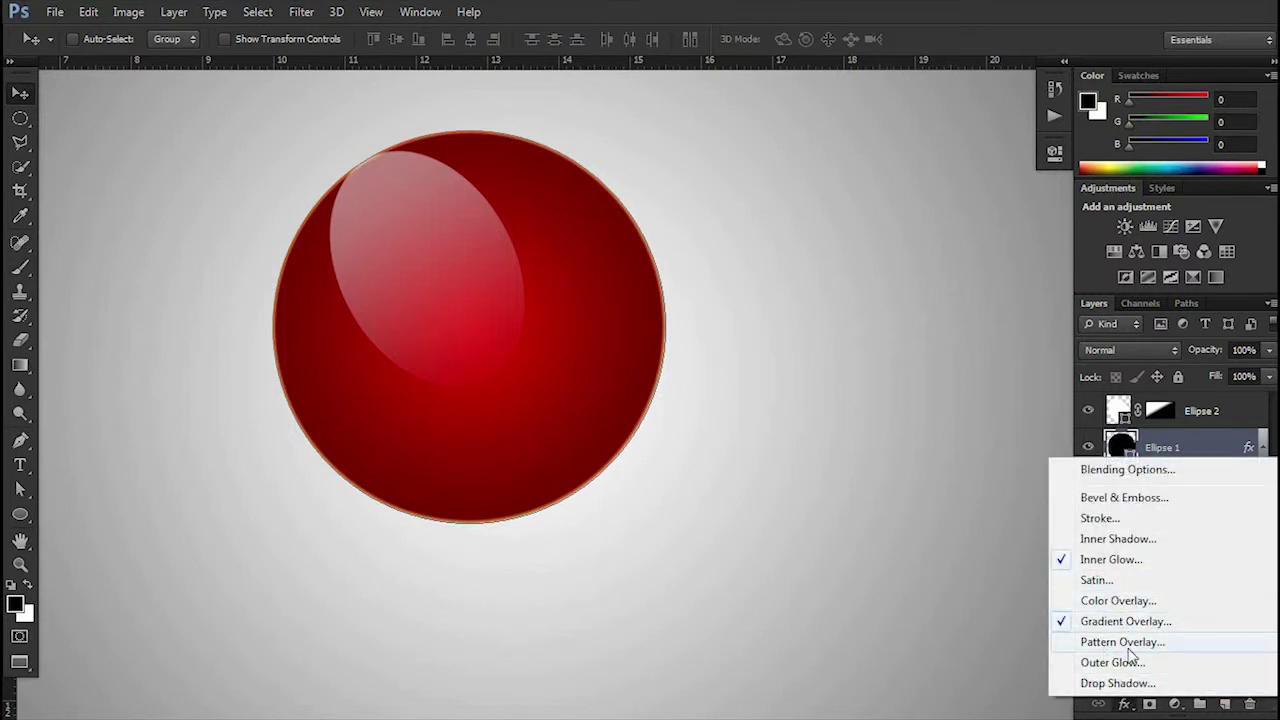
{"action": "left_click", "coordinate": [1113, 662]}
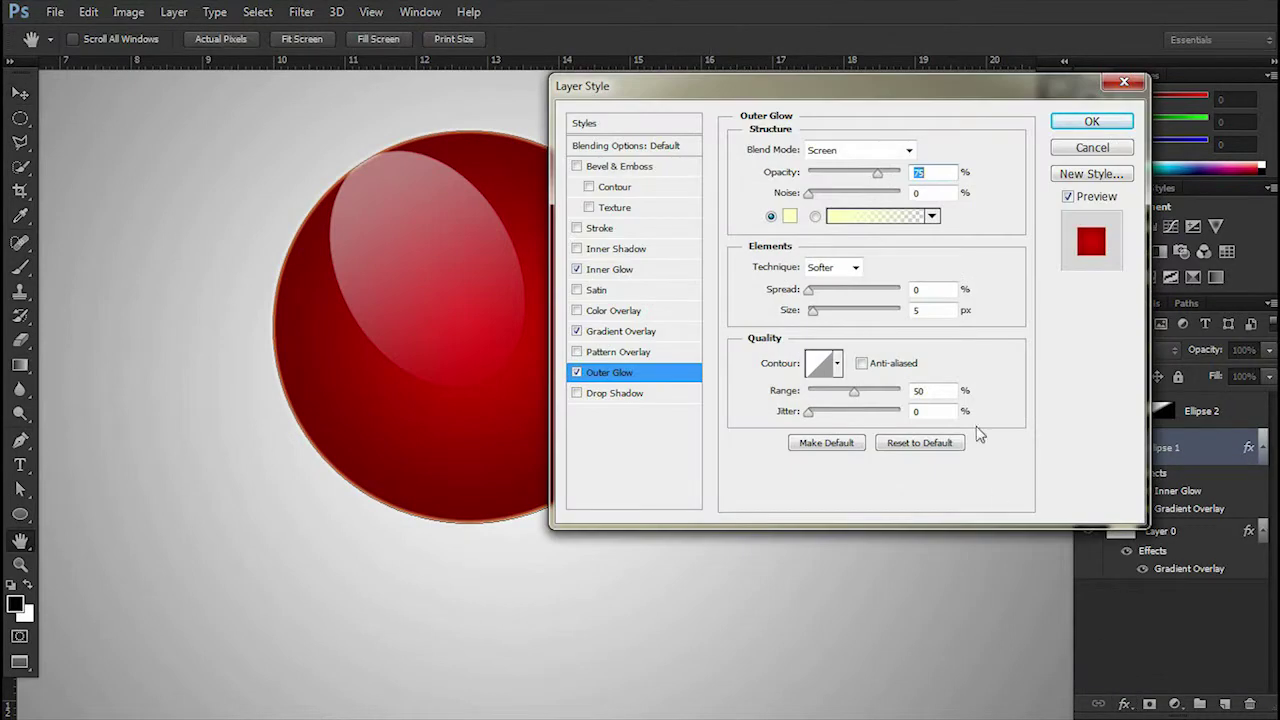
{"action": "left_click_drag", "start_coordinate": [813, 316], "coordinate": [831, 325]}
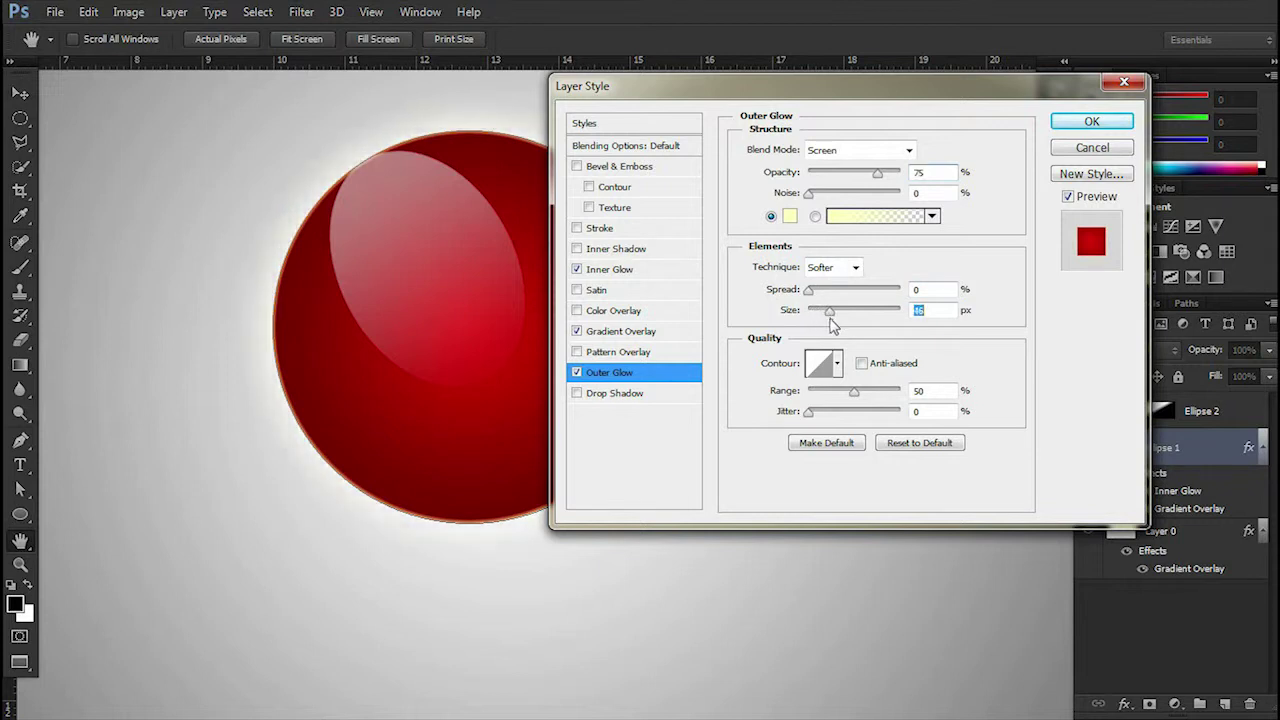
{"action": "left_click", "coordinate": [1092, 121]}
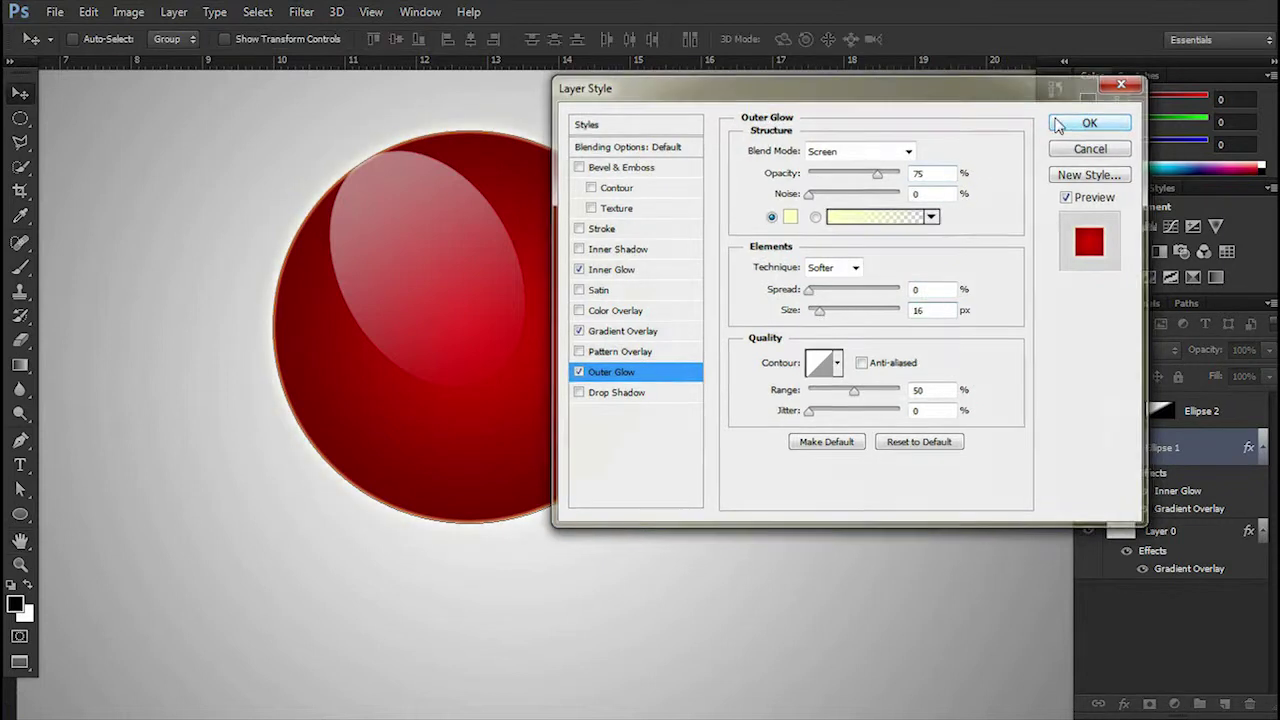
{"action": "scroll", "coordinate": [544, 466], "scroll_direction": "down", "scroll_amount": 1}
{"action": "scroll", "coordinate": [550, 472], "scroll_direction": "down", "scroll_amount": 1}
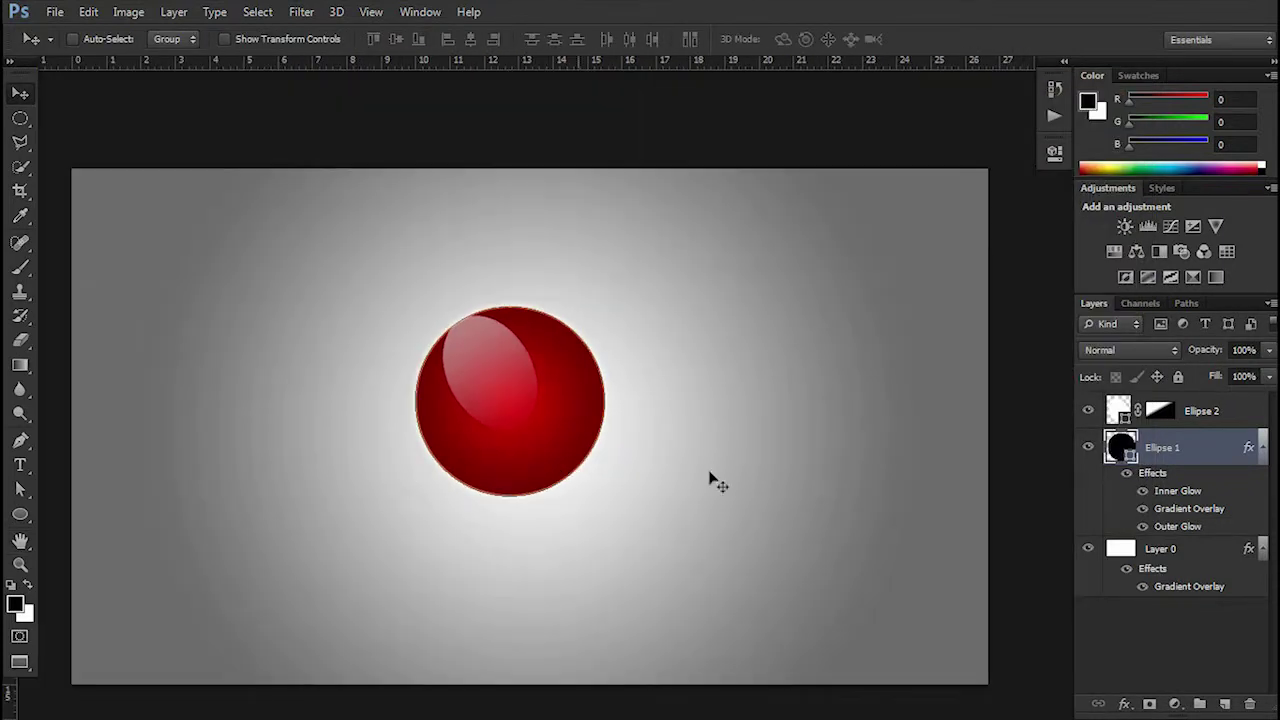
{"action": "scroll", "coordinate": [549, 531], "scroll_direction": "up", "scroll_amount": 1}
{"action": "scroll", "coordinate": [552, 532], "scroll_direction": "up", "scroll_amount": 1}
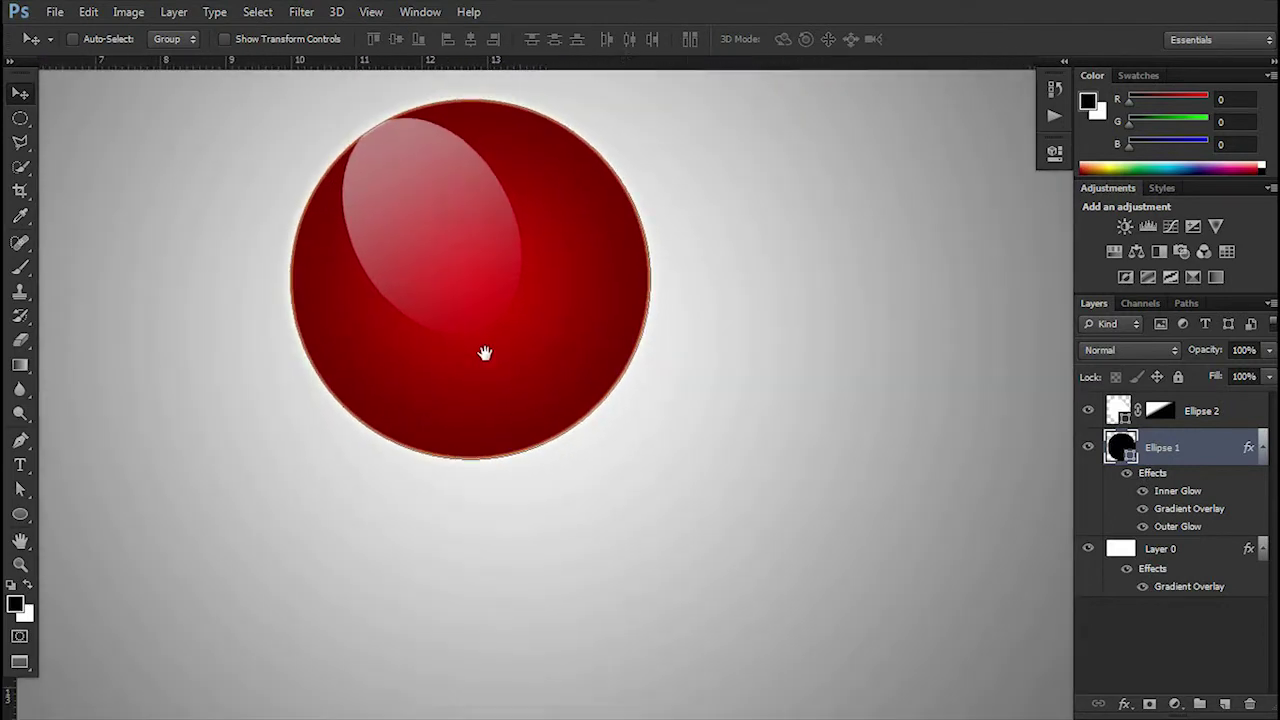
Add Layer 1 above Layer 0 and fill a flat elliptical selection under the sphere black.
{"action": "left_click", "coordinate": [24, 122]}
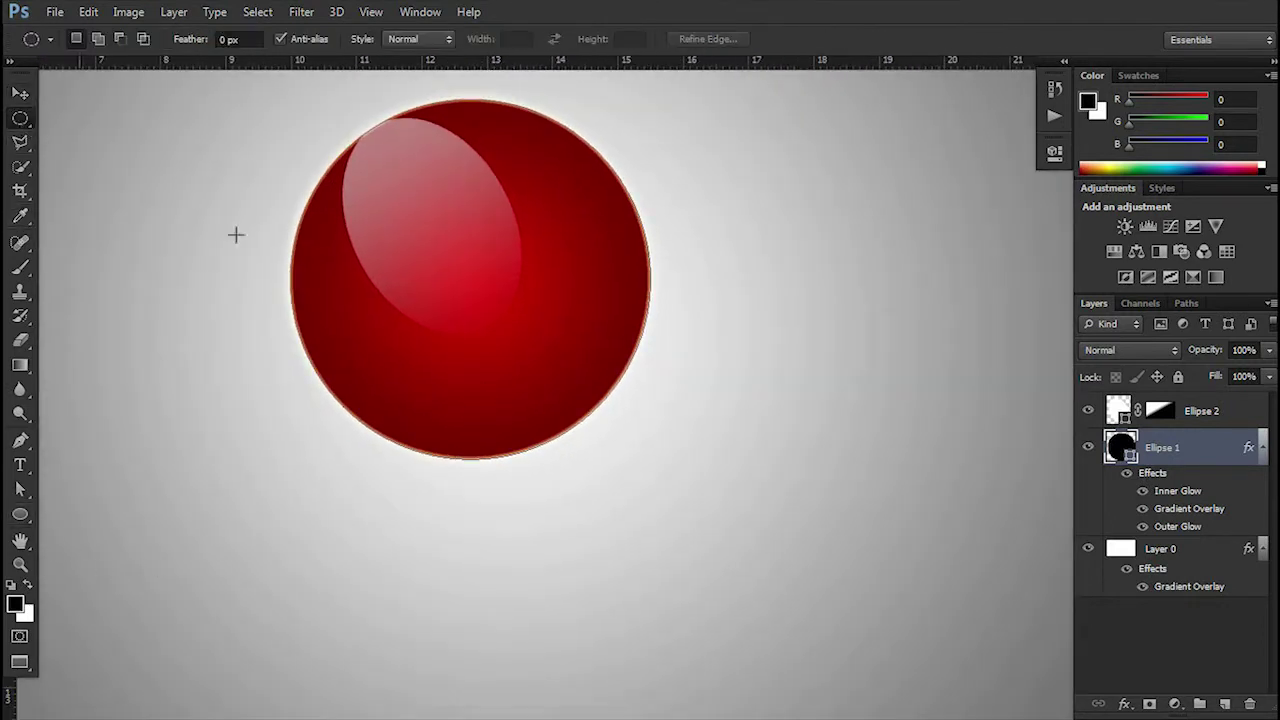
{"action": "left_click", "coordinate": [1218, 416]}
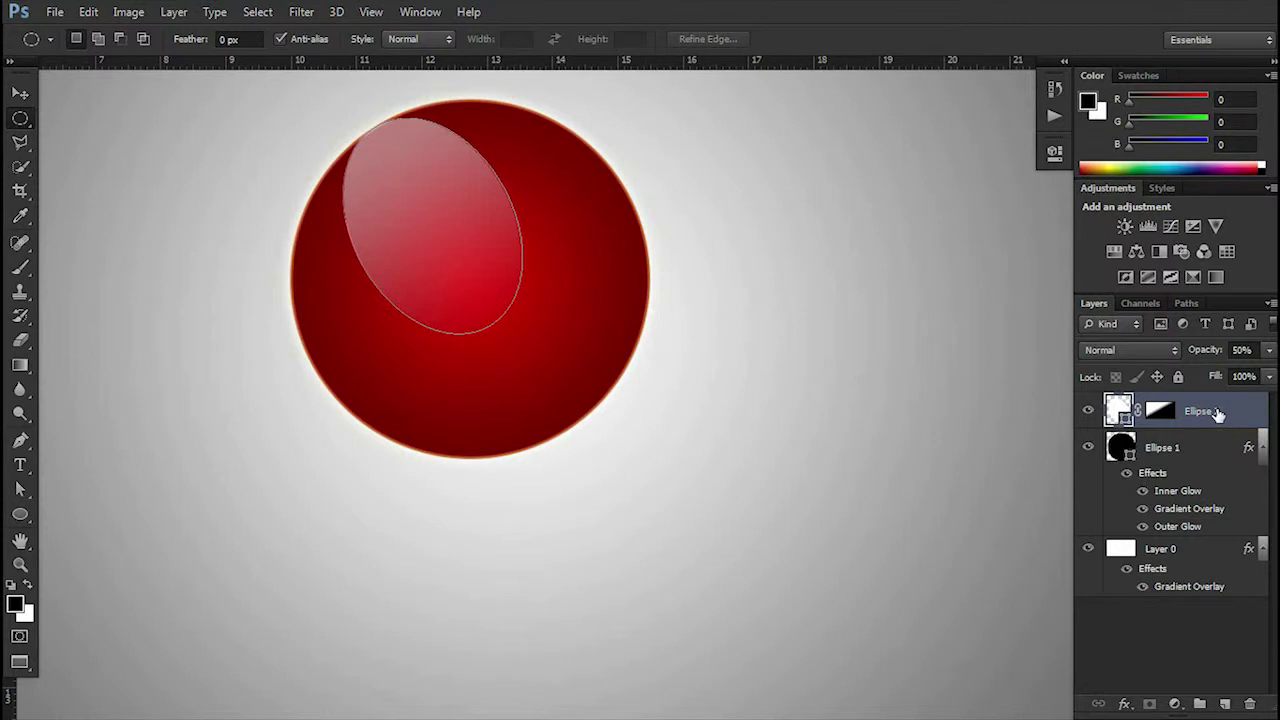
{"action": "left_click", "coordinate": [1232, 518]}
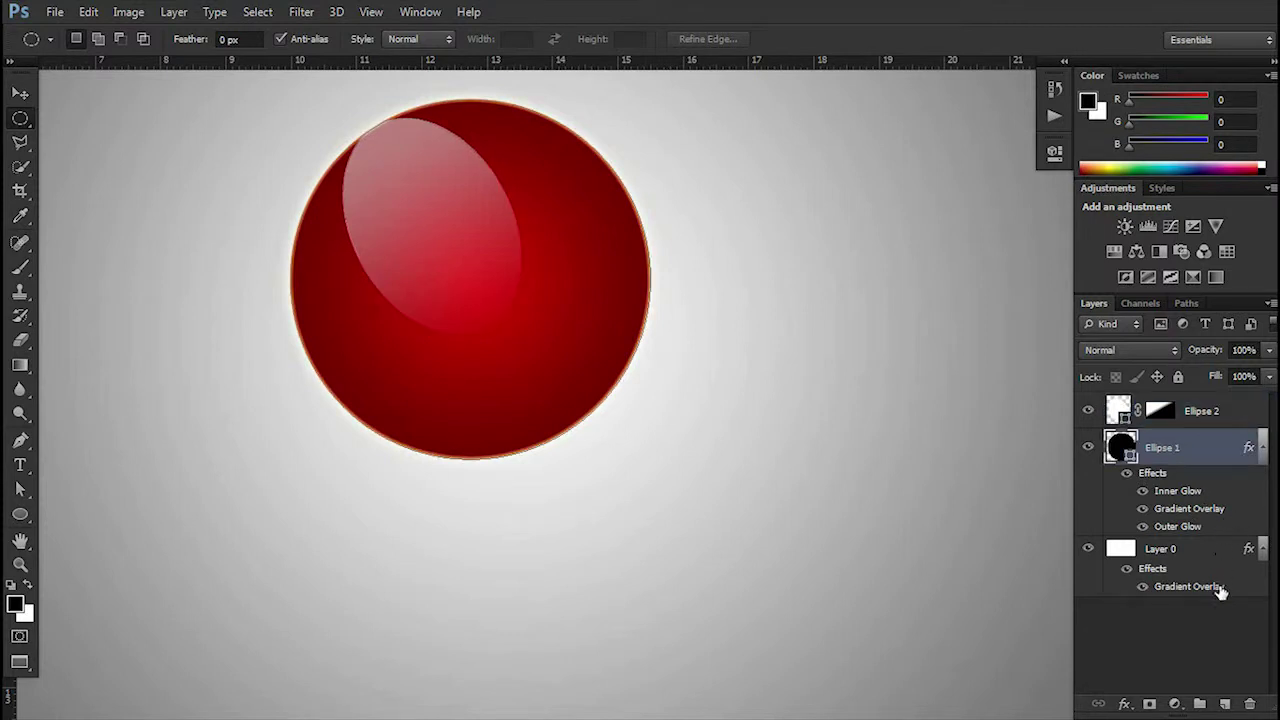
{"action": "left_click", "coordinate": [1213, 572]}
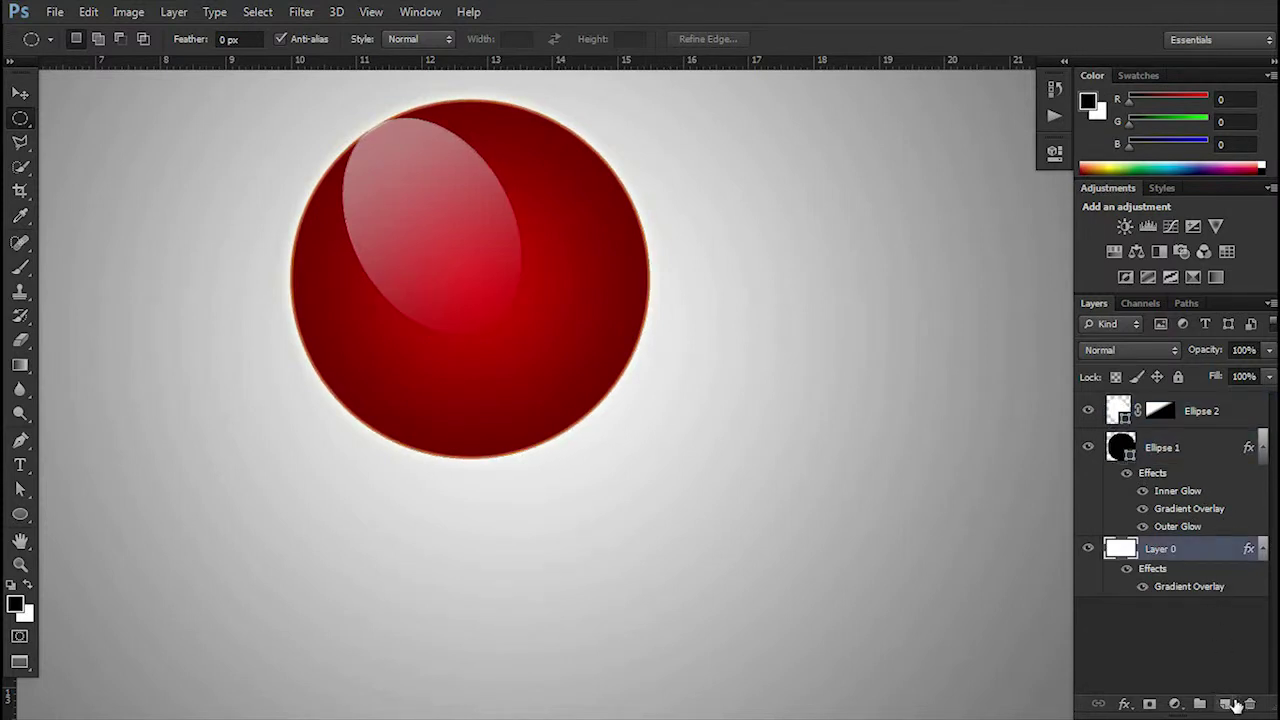
{"action": "left_click", "coordinate": [1227, 704]}
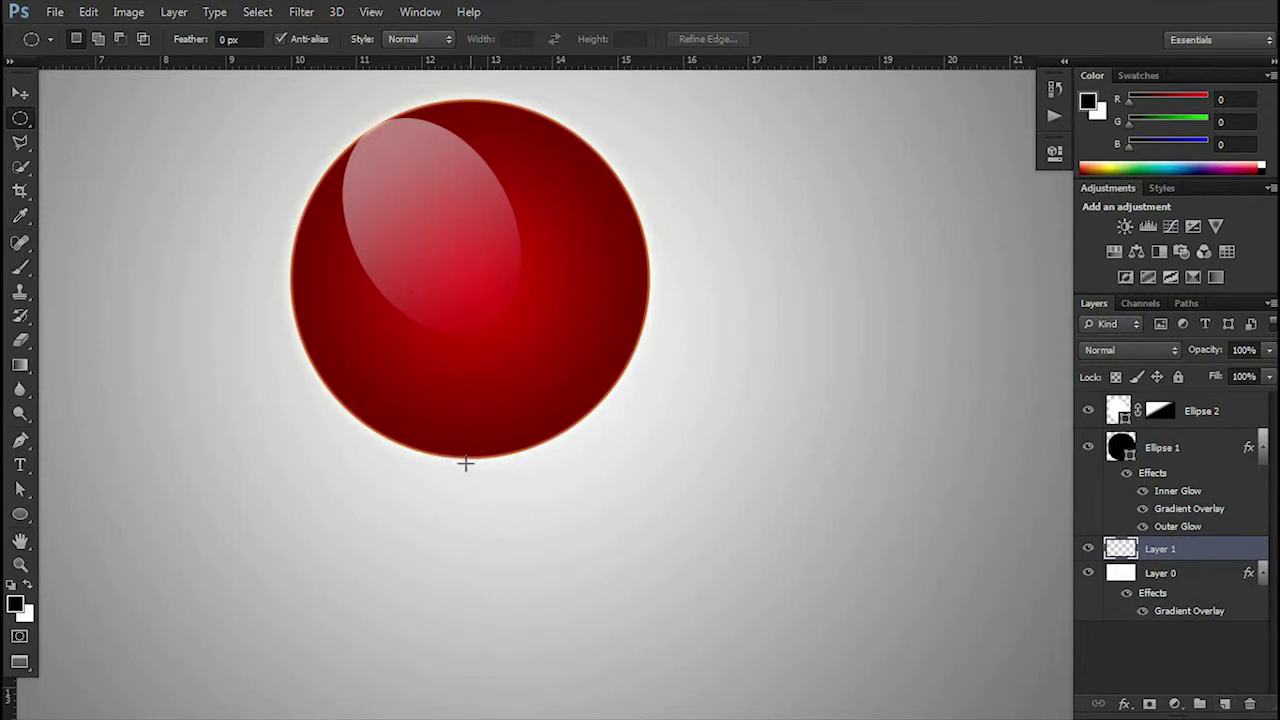
{"action": "left_click_drag", "start_coordinate": [468, 462], "coordinate": [651, 471]}
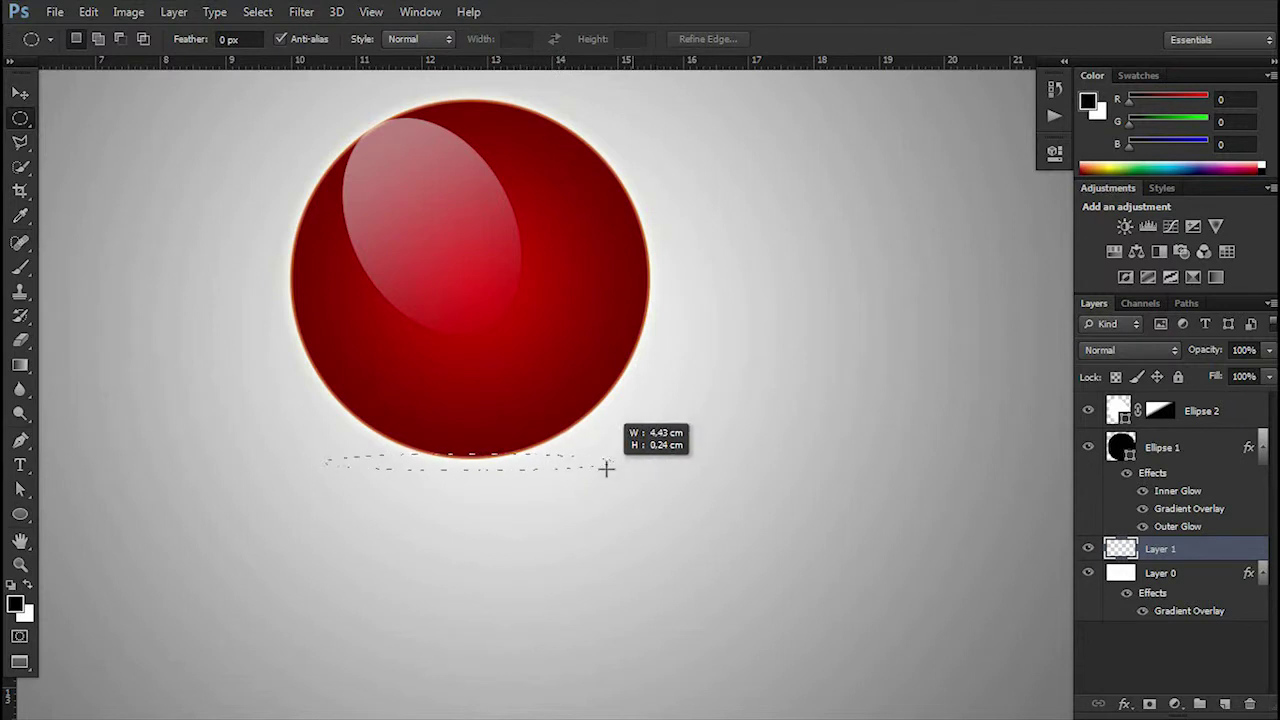
{"action": "left_click_drag", "start_coordinate": [650, 471], "coordinate": [598, 469]}
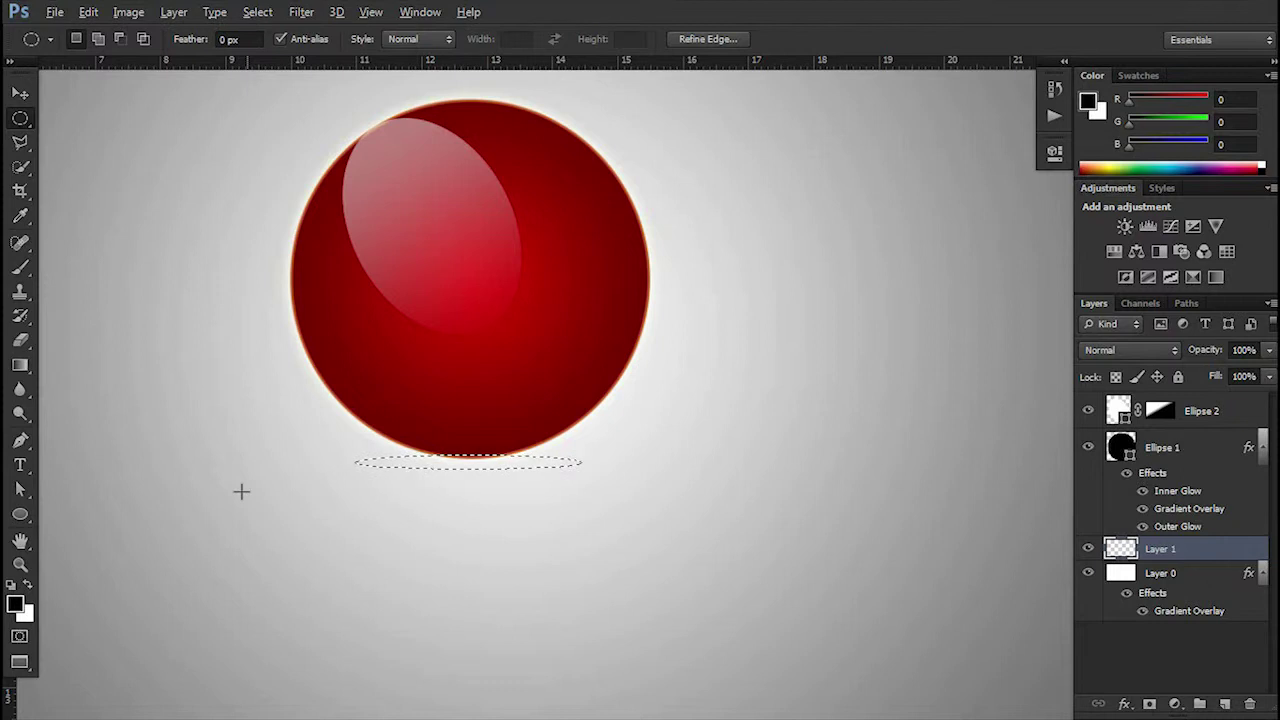
{"action": "key", "text": "alt+BackSpace"}
{"action": "key", "text": "ctrl+d"}
Position the black shadow ellipse just beneath the sphere.
{"action": "left_click", "coordinate": [21, 95]}
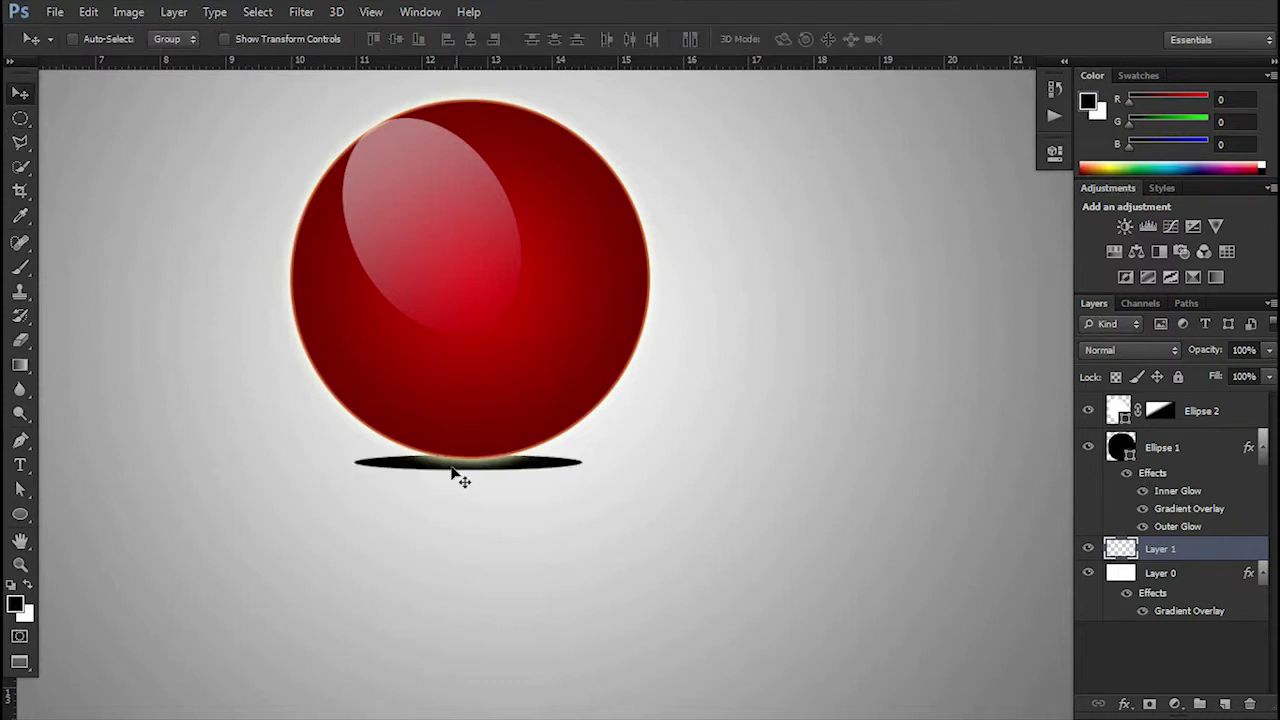
{"action": "left_click_drag", "start_coordinate": [483, 477], "coordinate": [480, 490]}
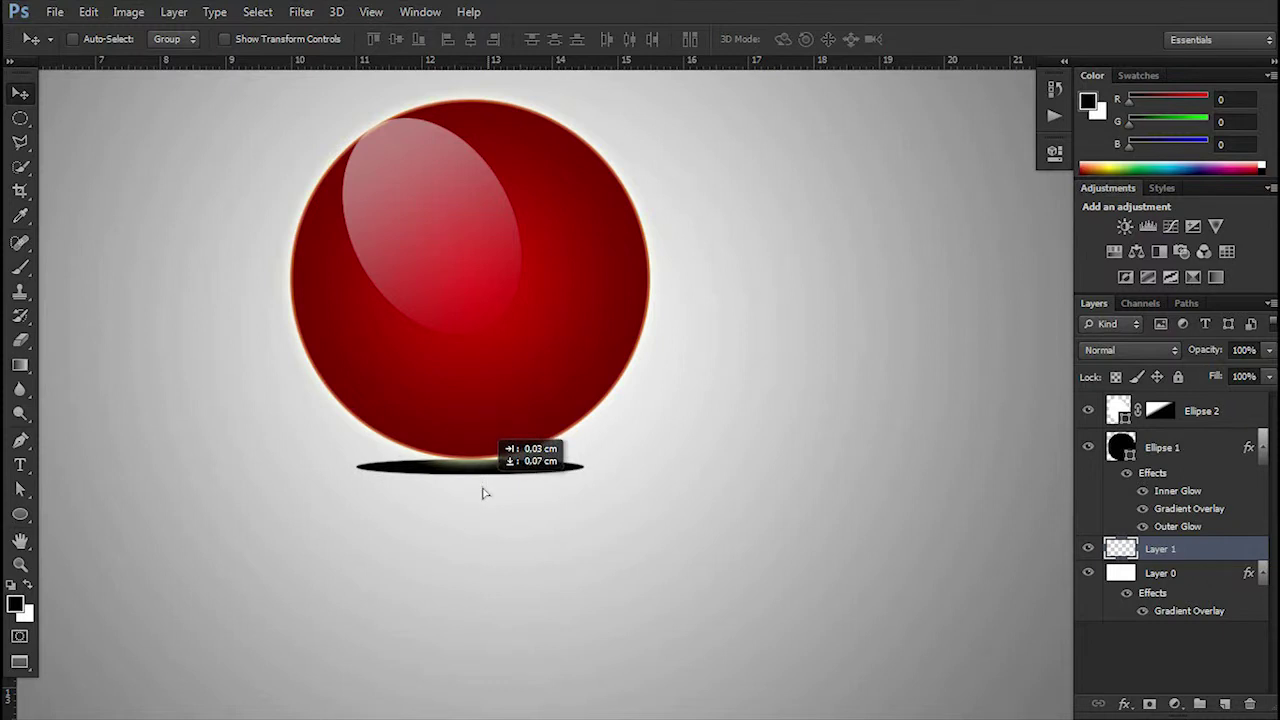
{"action": "left_click_drag", "start_coordinate": [480, 490], "coordinate": [480, 486]}
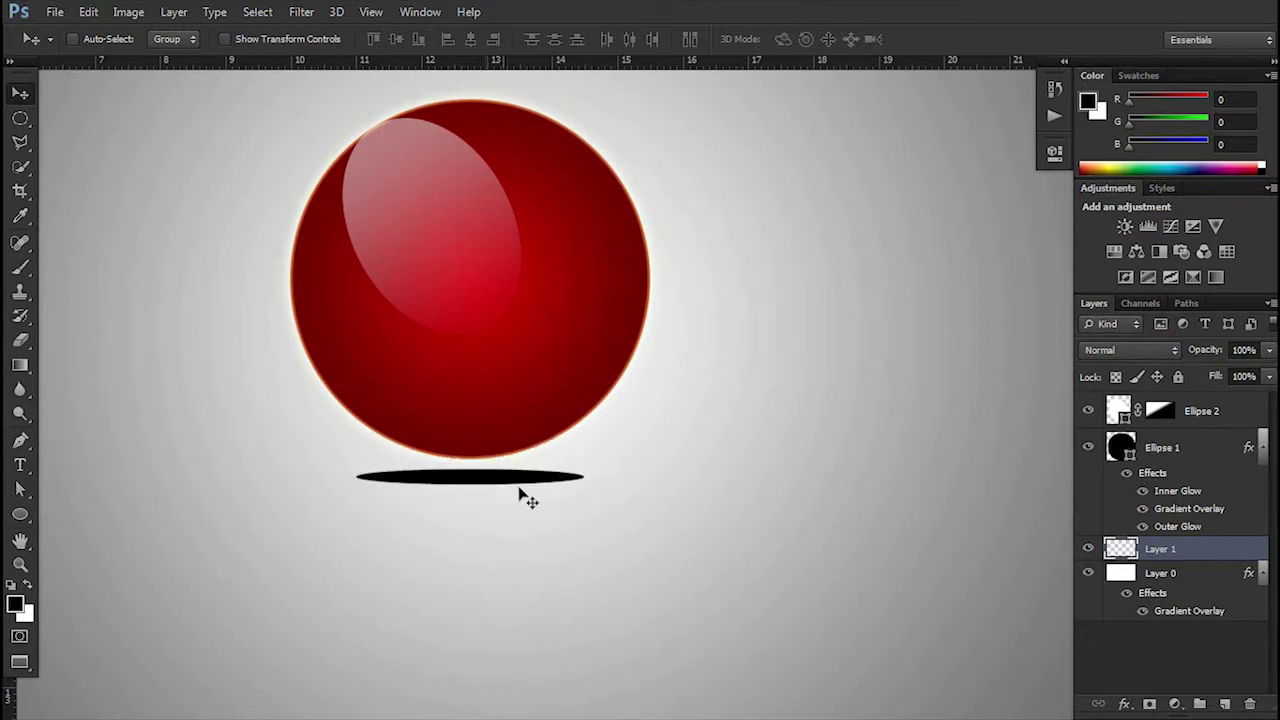
{"action": "key", "text": "Up"}
{"action": "key", "text": "Up"}
{"action": "key", "text": "Up"}
{"action": "key", "text": "Up"}
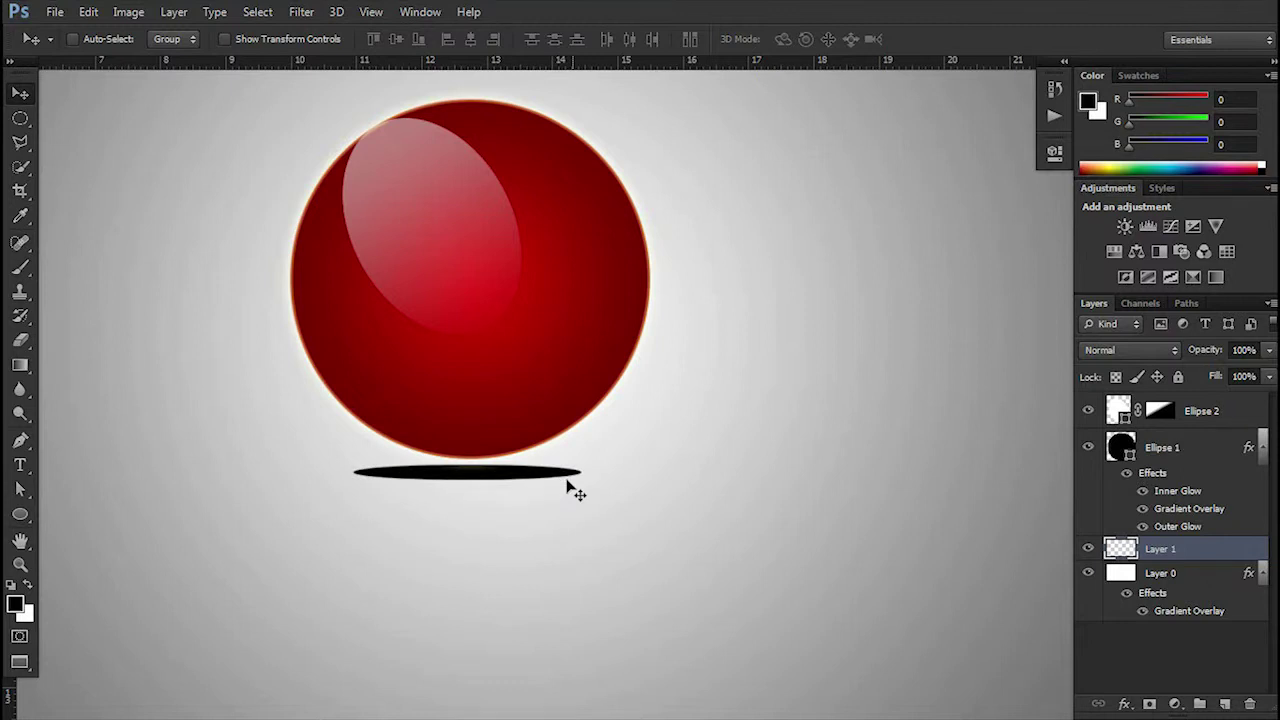
{"action": "key", "text": "ctrl+alt+f"}
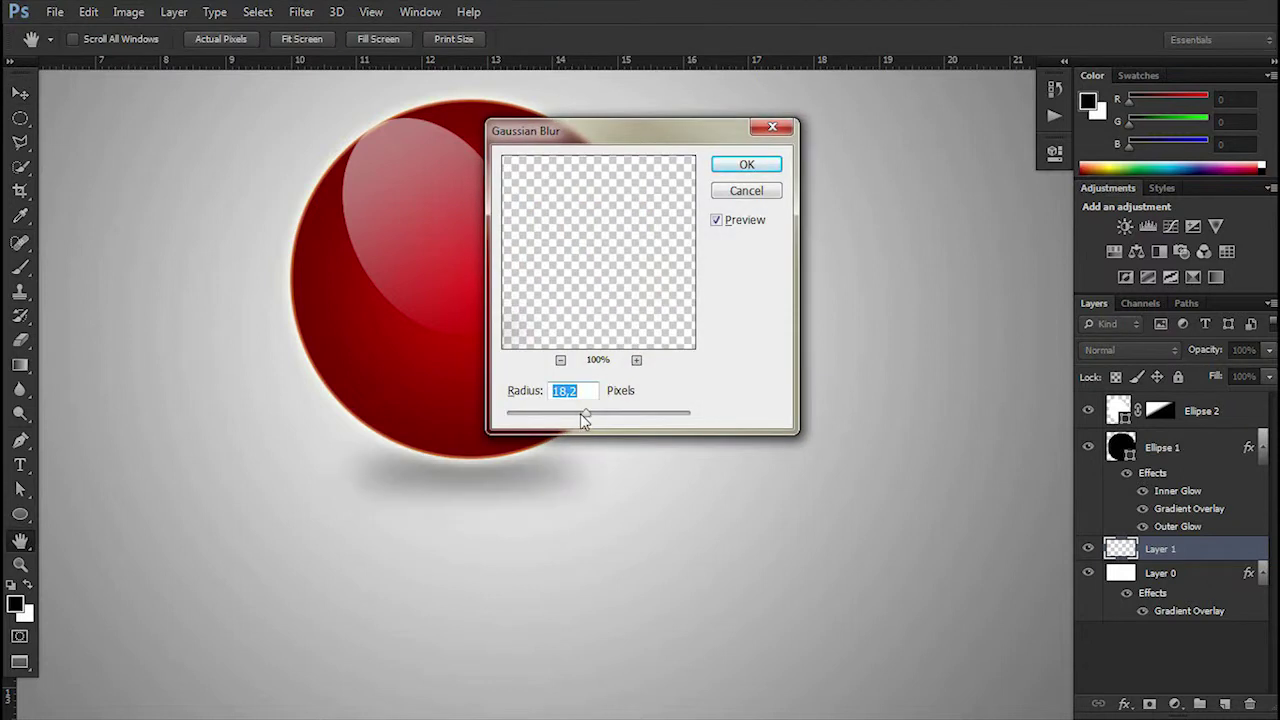
Blur the shadow ellipse with a Gaussian Blur of radius 18.
{"action": "type", "text": "18"}
{"action": "left_click", "coordinate": [744, 166]}
{"action": "key", "text": "ctrl+minus"}
{"action": "key", "text": "ctrl+minus"}
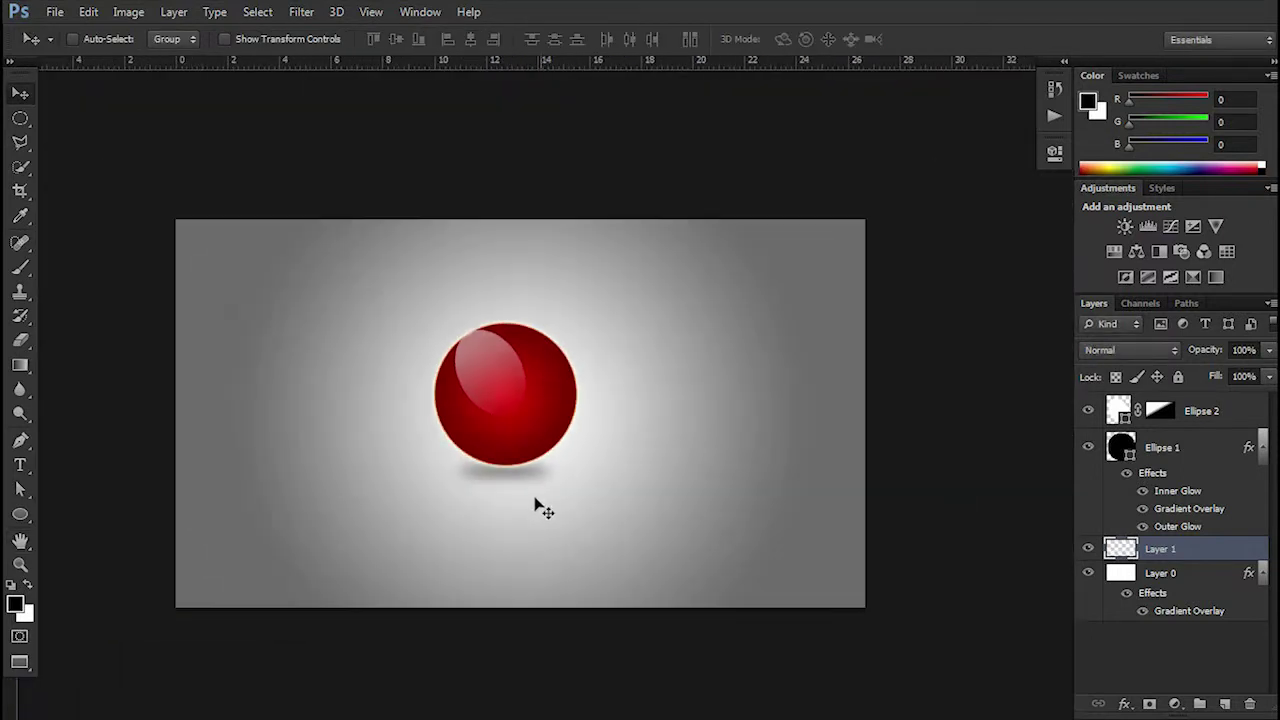
{"action": "key", "text": "ctrl+plus"}
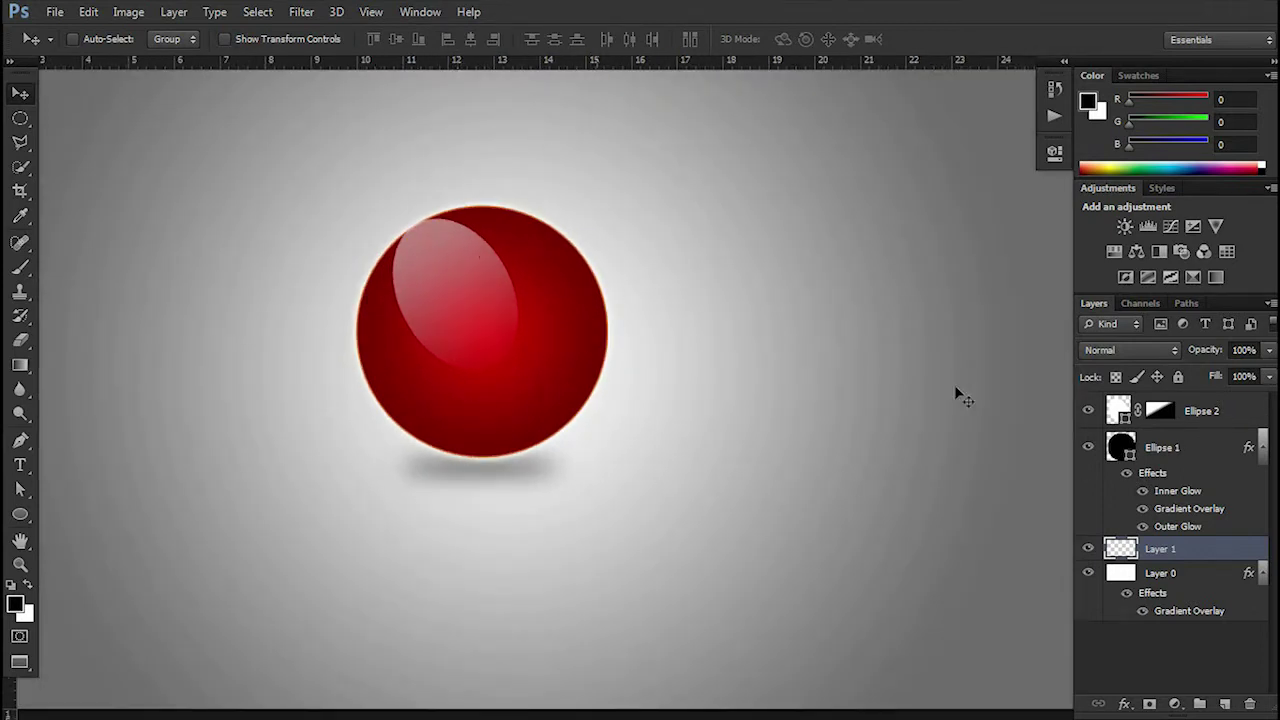
Fine-tune the position of the Ellipse 2 highlight on the sphere.
{"action": "left_click", "coordinate": [1122, 412]}
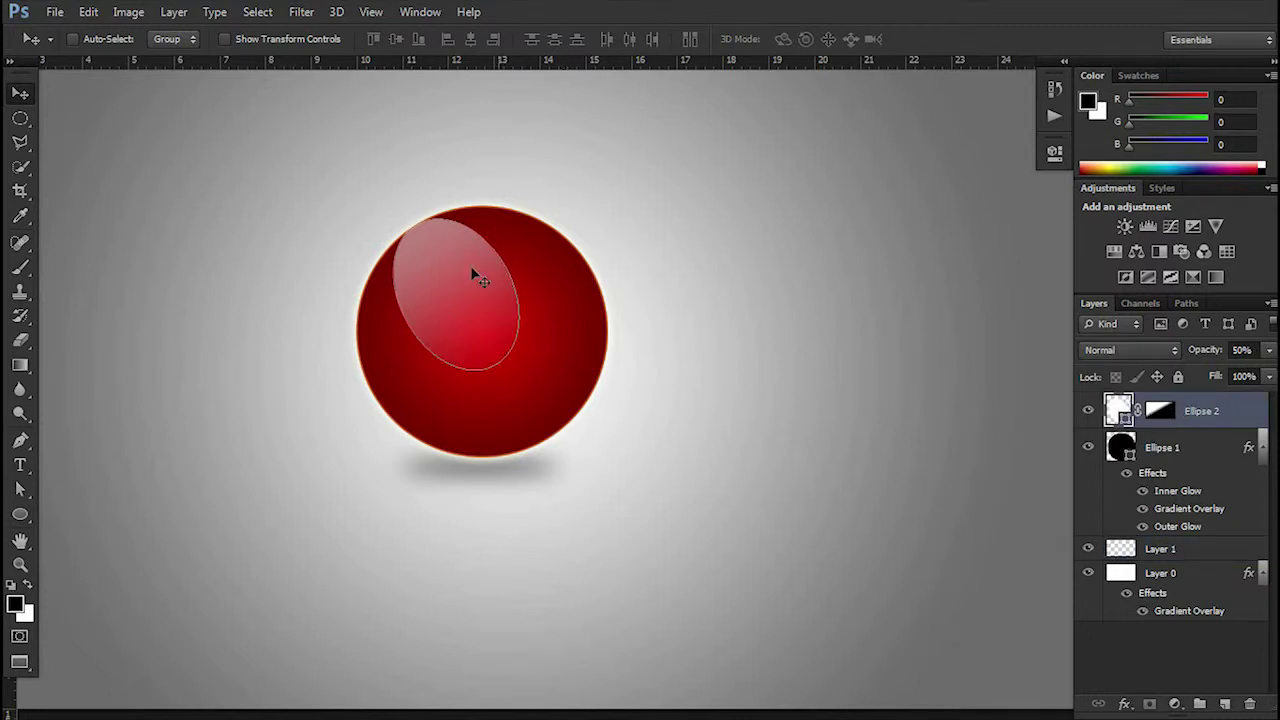
{"action": "scroll", "coordinate": [466, 272], "scroll_direction": "up", "scroll_amount": 1}
{"action": "key", "text": "Right"}
{"action": "key", "text": "Right"}
{"action": "key", "text": "Down"}
{"action": "key", "text": "Down"}
{"action": "key", "text": "Up"}
{"action": "key", "text": "Up"}
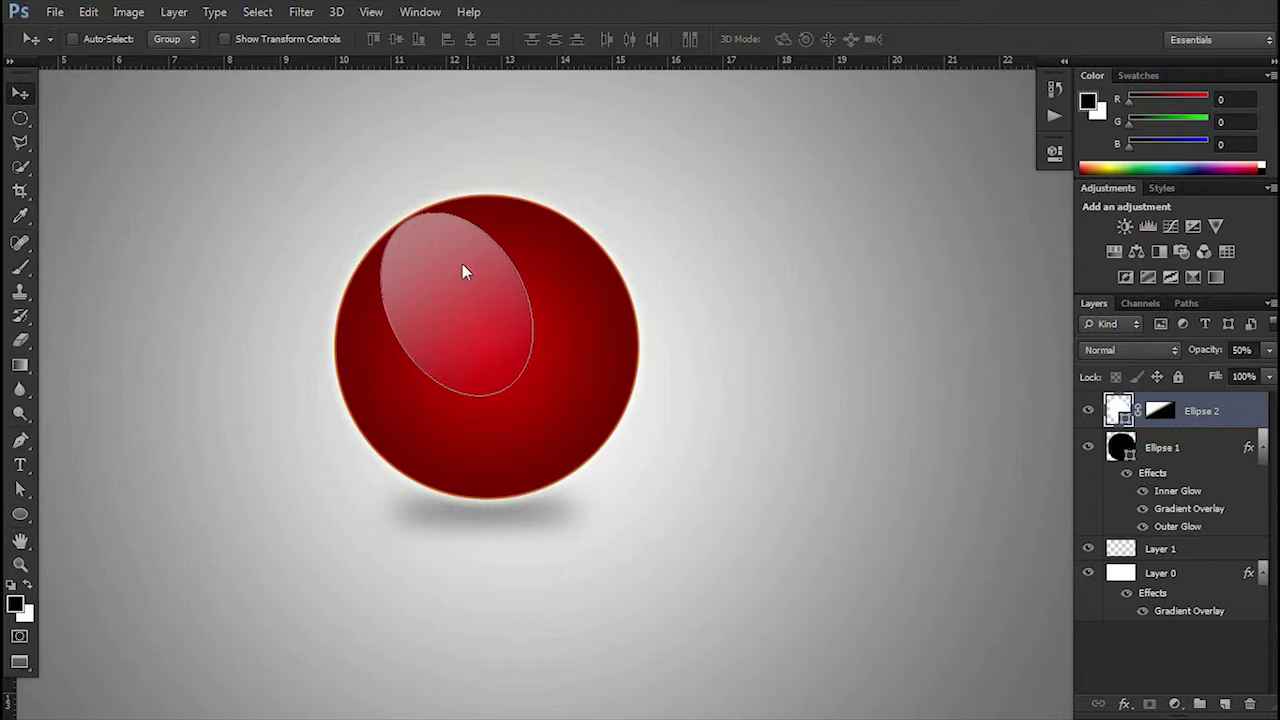
{"action": "key", "text": "Left"}
{"action": "key", "text": "Left"}
{"action": "key", "text": "Left"}
{"action": "key", "text": "Down"}
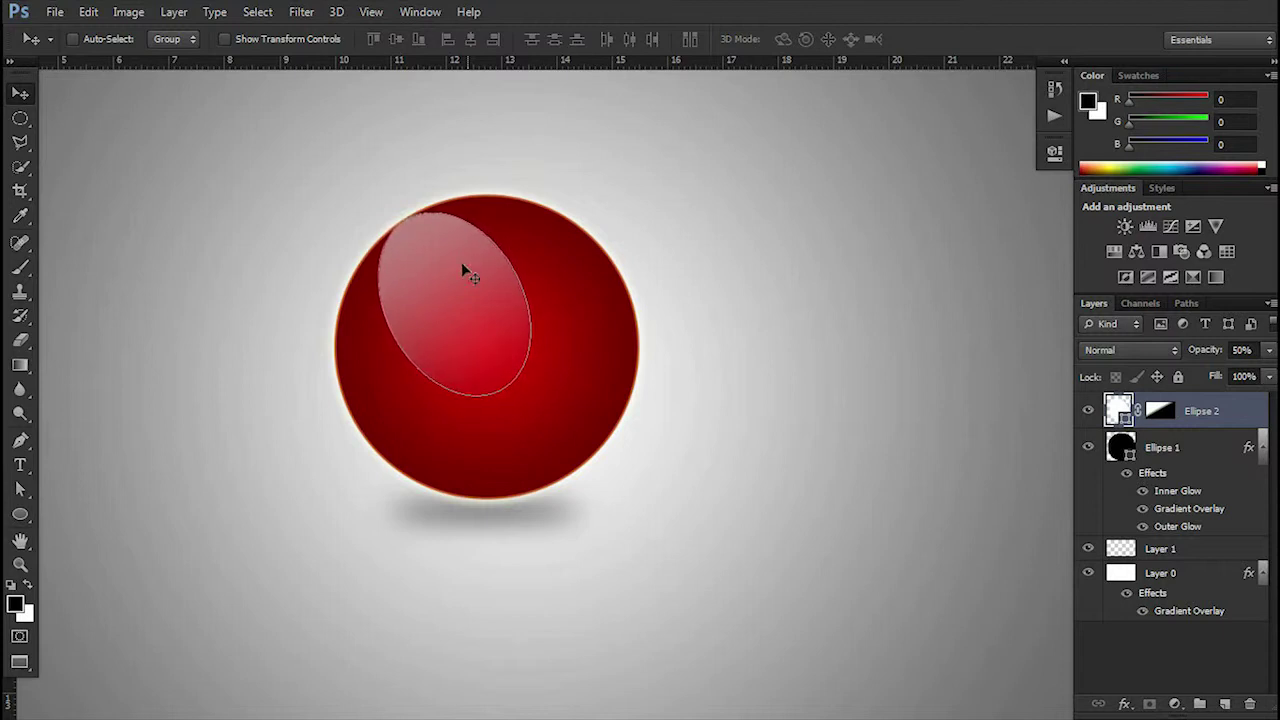
{"action": "left_click", "coordinate": [1187, 581]}
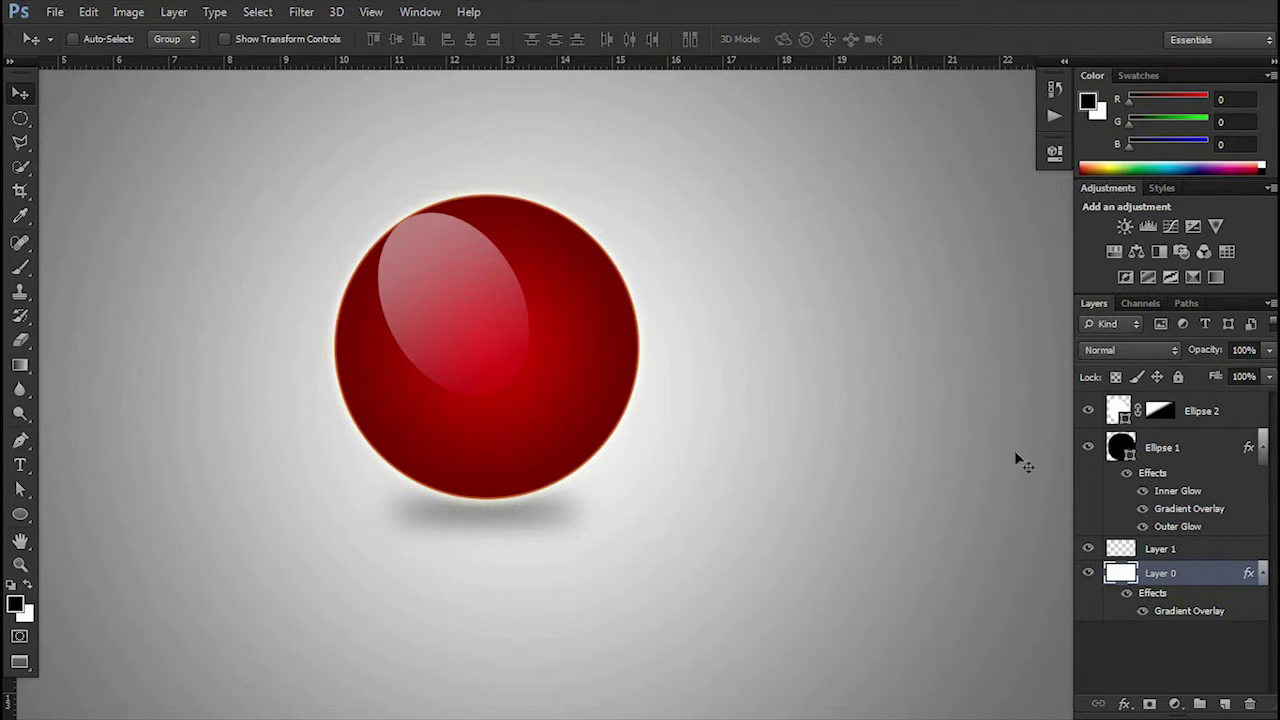
{"action": "left_click", "coordinate": [20, 514]}
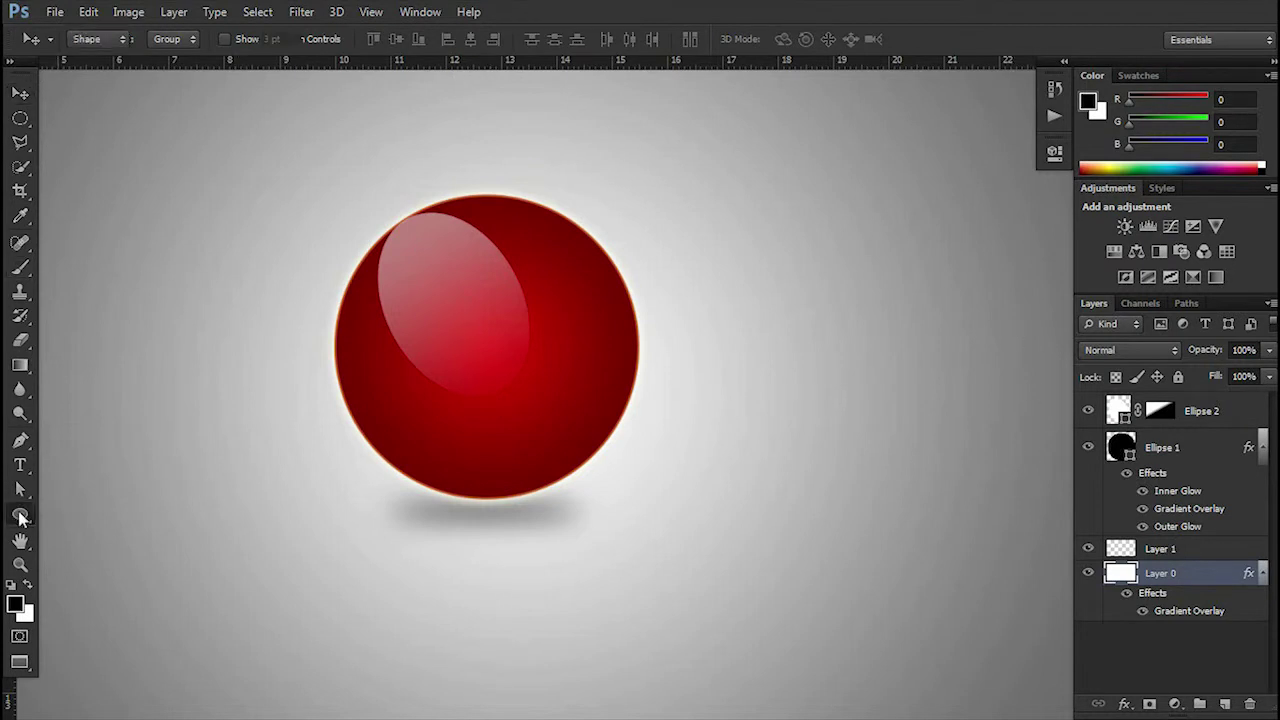
Draw a small white ellipse at the highlight's top-left, rotate it, and nudge it into place.
{"action": "scroll", "coordinate": [427, 220], "scroll_direction": "up", "scroll_amount": 3}
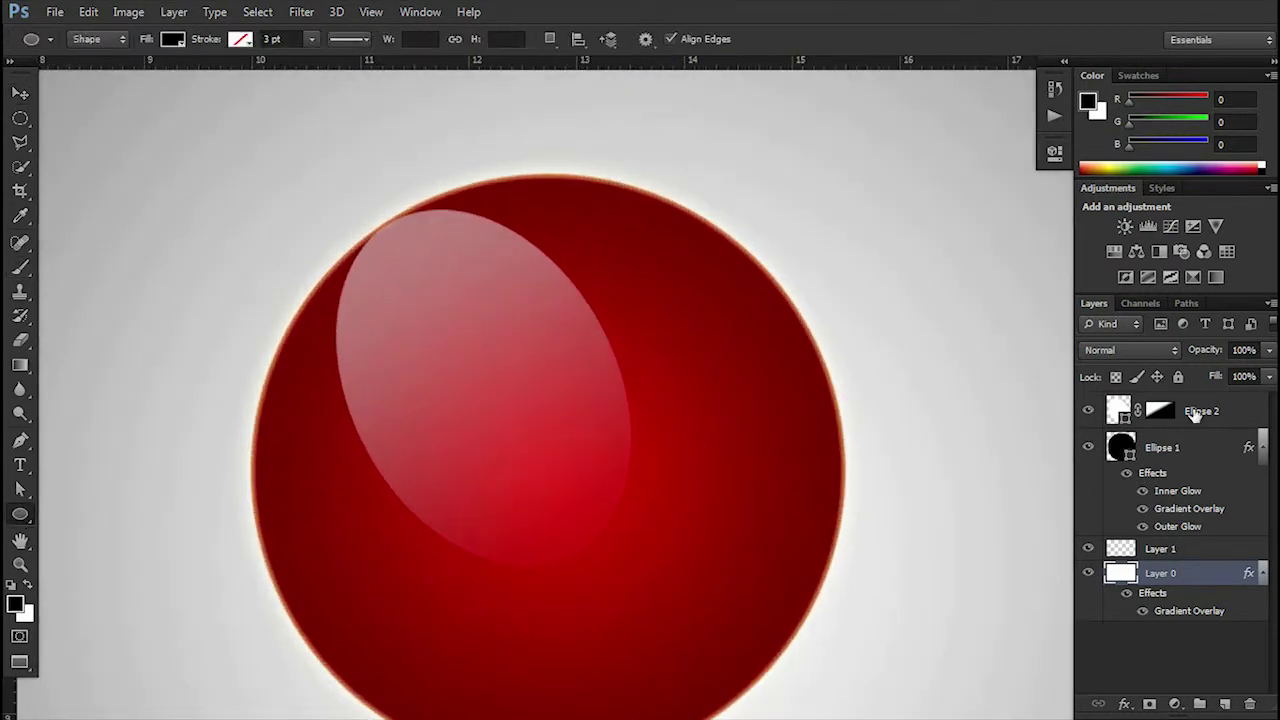
{"action": "left_click", "coordinate": [1194, 413]}
{"action": "mouse_move", "coordinate": [388, 242]}
{"action": "left_mouse_down"}
{"action": "mouse_move", "coordinate": [416, 256]}
{"action": "mouse_move", "coordinate": [417, 201]}
{"action": "left_mouse_up"}
{"action": "key", "text": "ctrl+t"}
{"action": "left_click", "coordinate": [20, 92]}
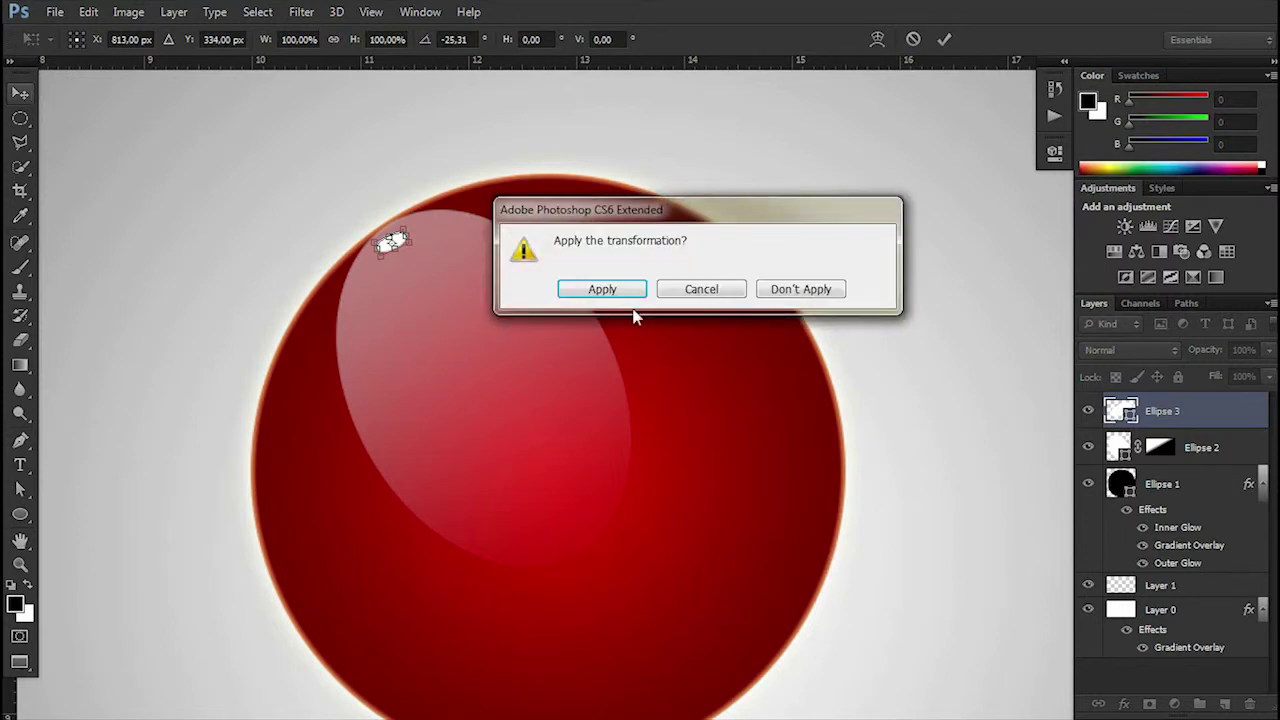
{"action": "left_click", "coordinate": [600, 289]}
{"action": "left_click_drag", "start_coordinate": [405, 247], "coordinate": [412, 239]}
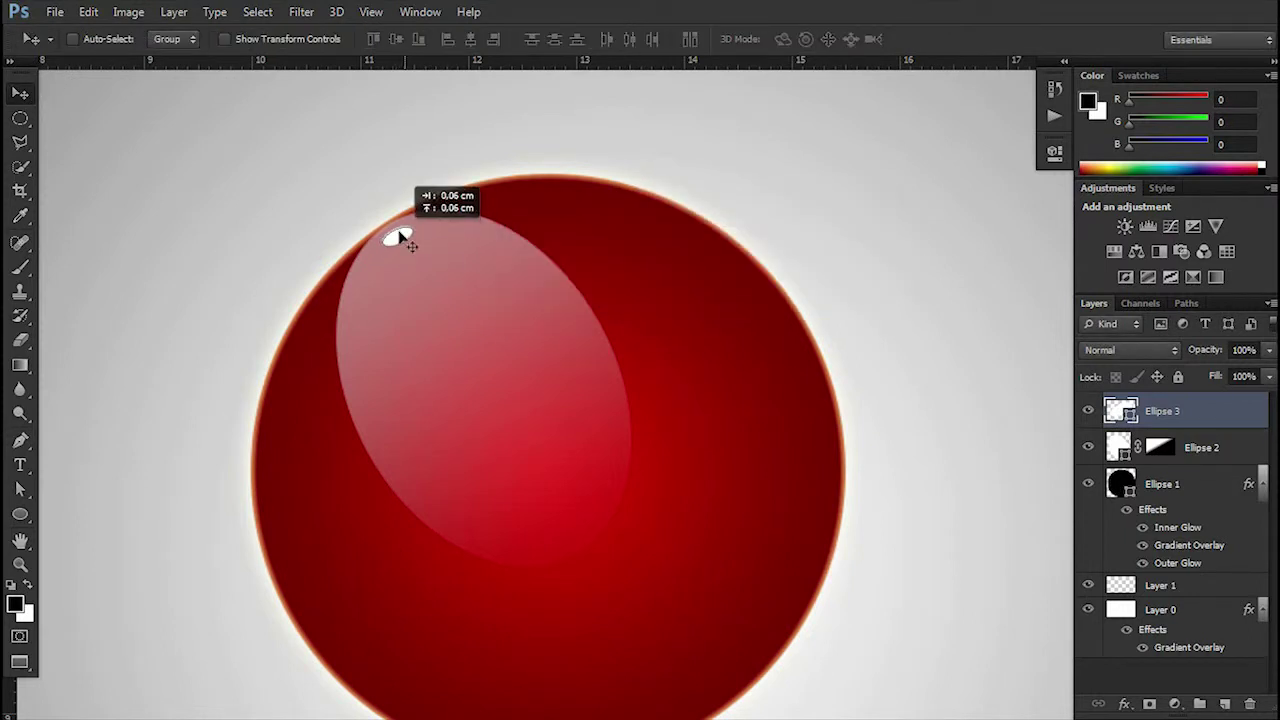
Set the glint layer's opacity to 50%, then select Layer 0 and fit the image in view.
{"action": "left_click", "coordinate": [1250, 352]}
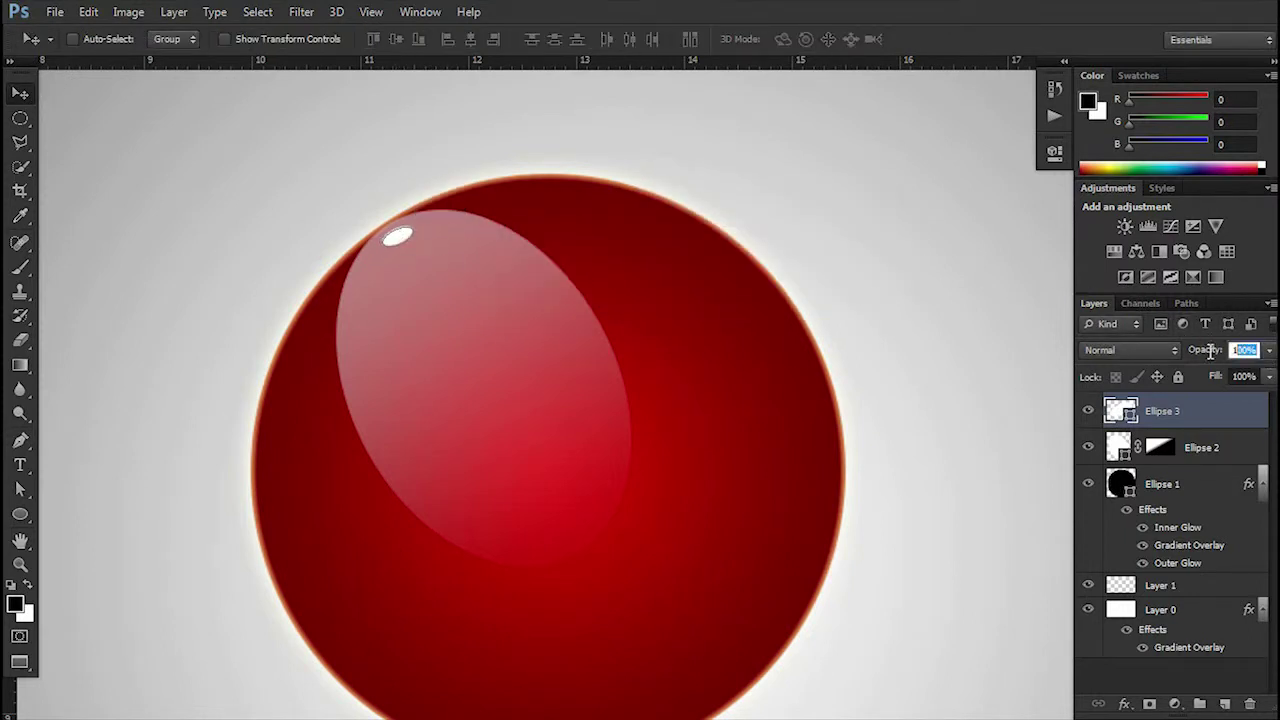
{"action": "type", "text": "50"}
{"action": "key", "text": "Return"}
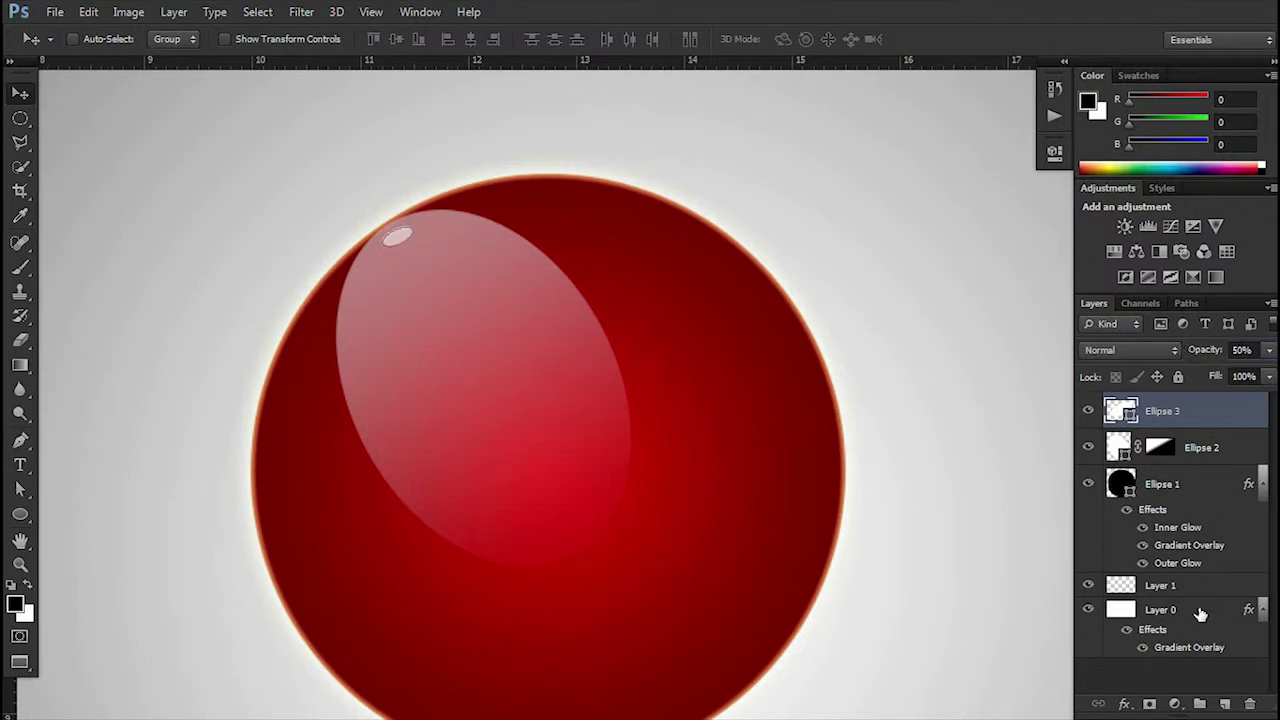
{"action": "left_click", "coordinate": [1200, 613]}
{"action": "key", "text": "ctrl+0"}
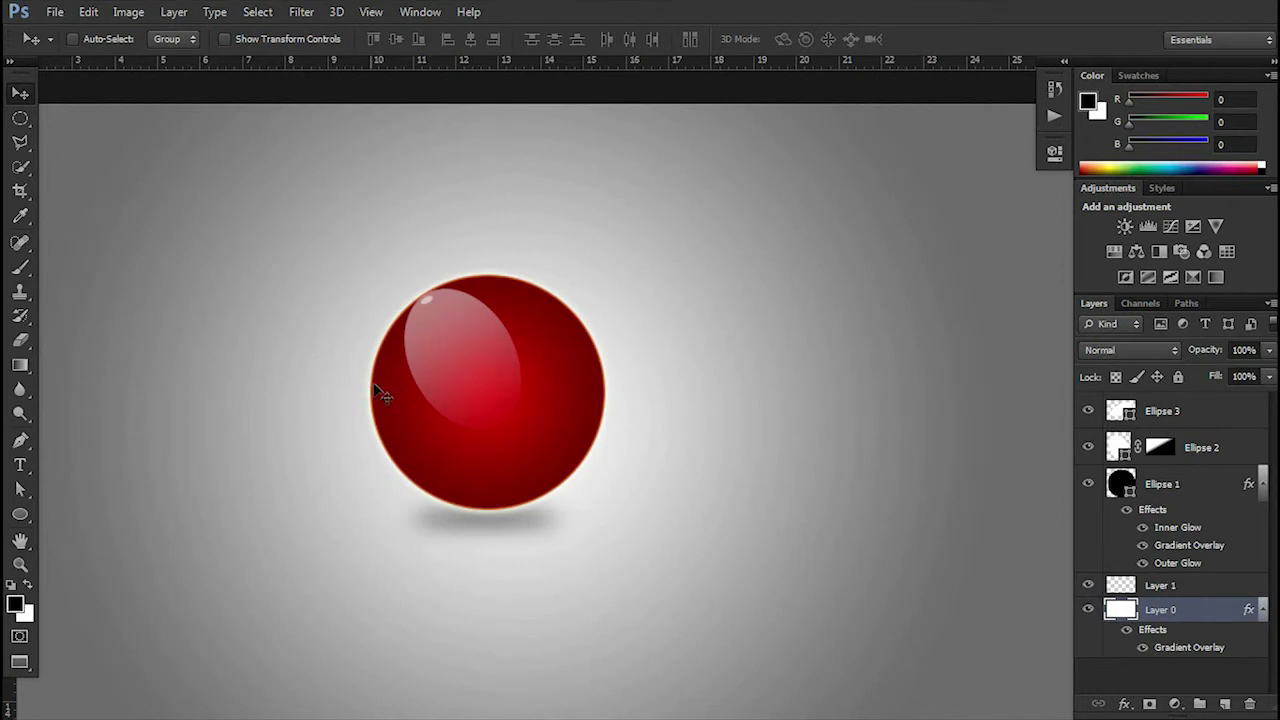
Create a new group from Ellipse 3 through Layer 1 and name it 1.
{"action": "scroll", "coordinate": [477, 349], "scroll_direction": "down", "scroll_amount": 2}
{"action": "scroll", "coordinate": [523, 389], "scroll_direction": "up", "scroll_amount": 3}
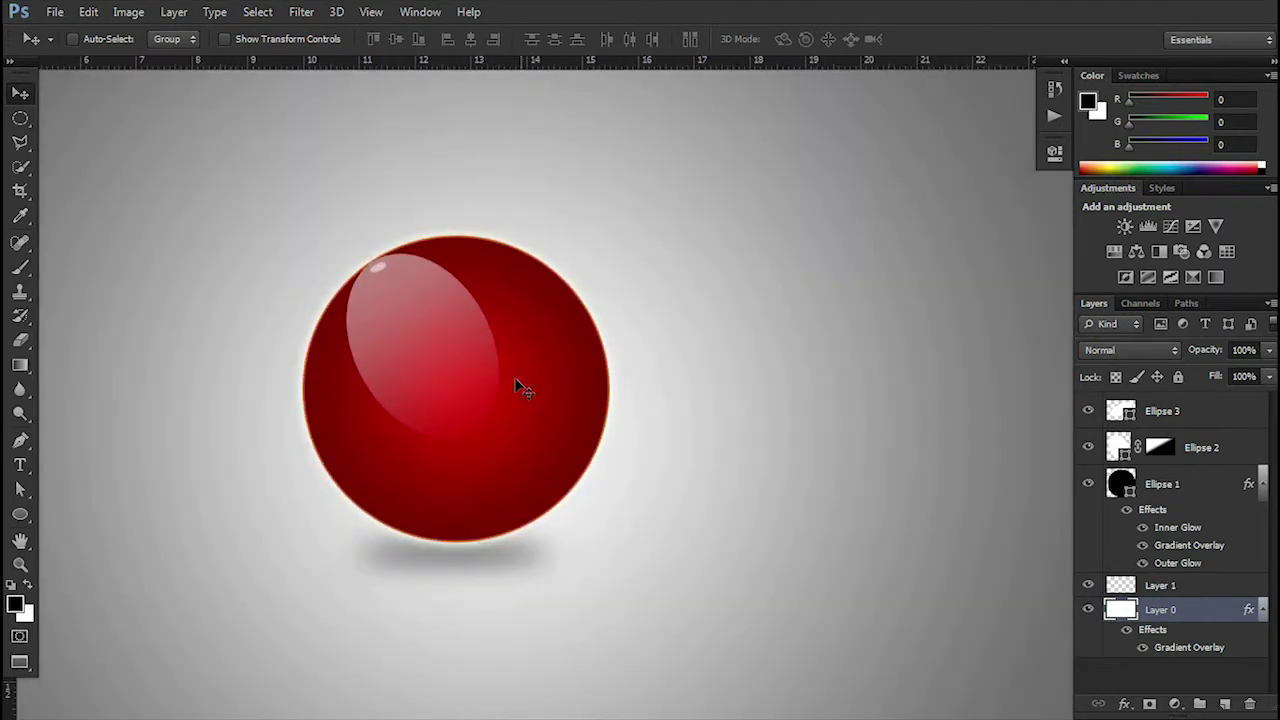
{"action": "scroll", "coordinate": [518, 388], "scroll_direction": "up", "scroll_amount": 1}
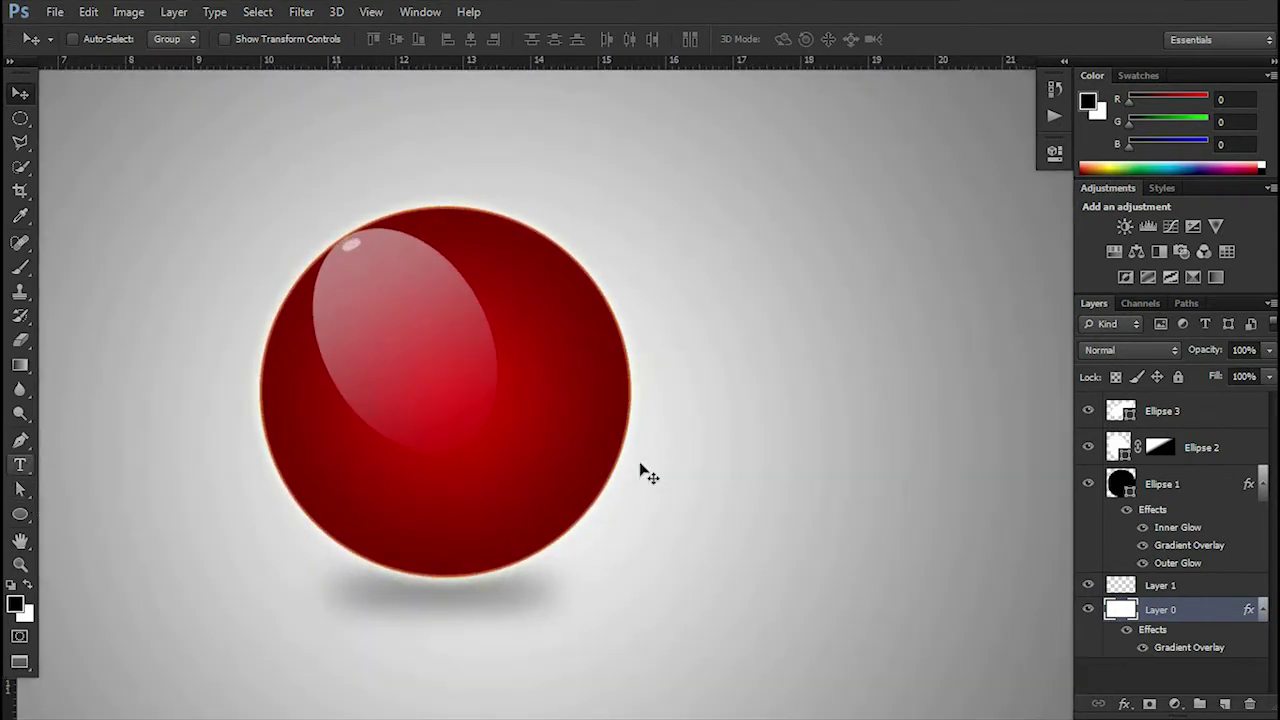
{"action": "left_click", "coordinate": [1230, 426]}
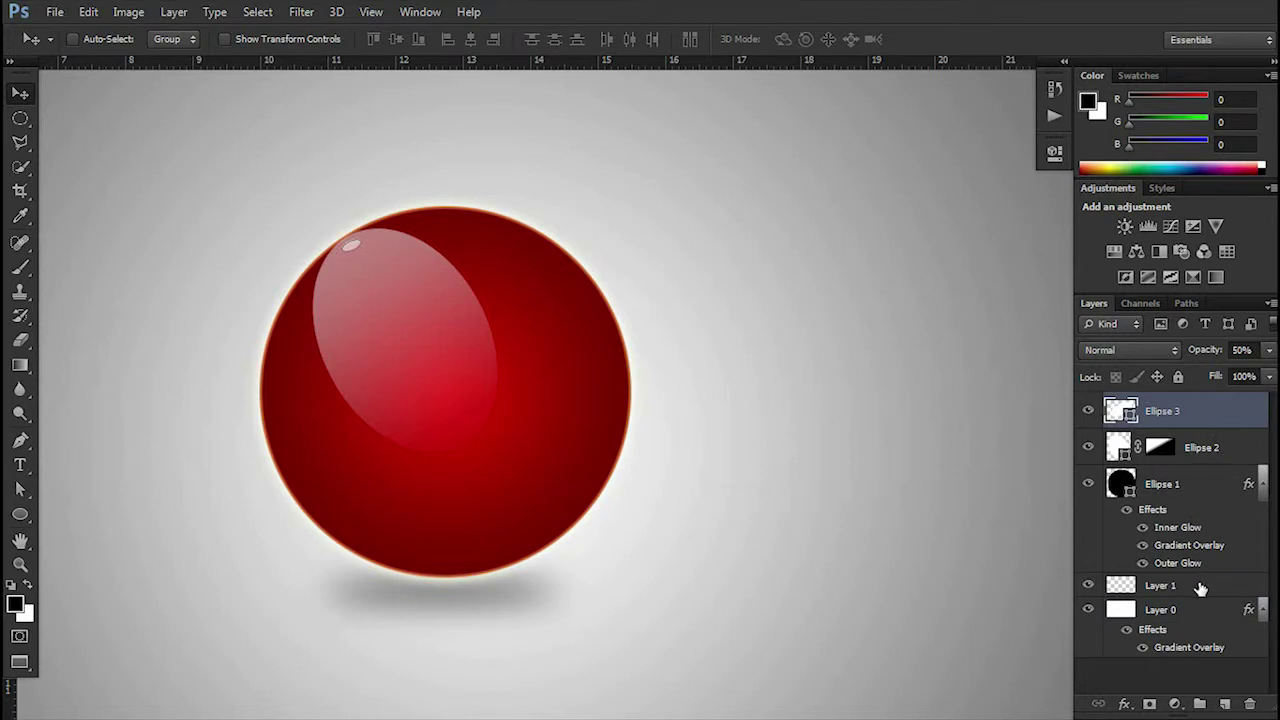
{"action": "left_click", "coordinate": [1201, 589], "text": "shift"}
{"action": "left_click", "coordinate": [1200, 701]}
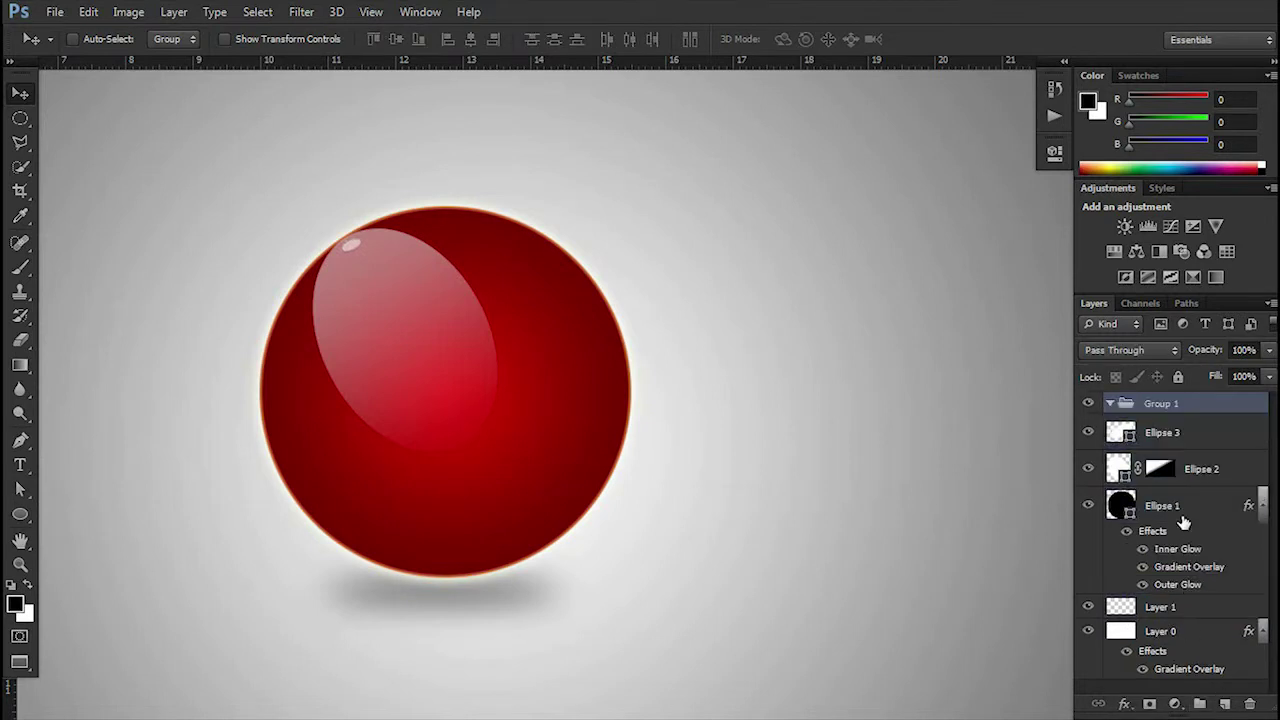
{"action": "double_click", "coordinate": [1175, 405]}
{"action": "type", "text": "1"}
{"action": "left_click", "coordinate": [1112, 560]}
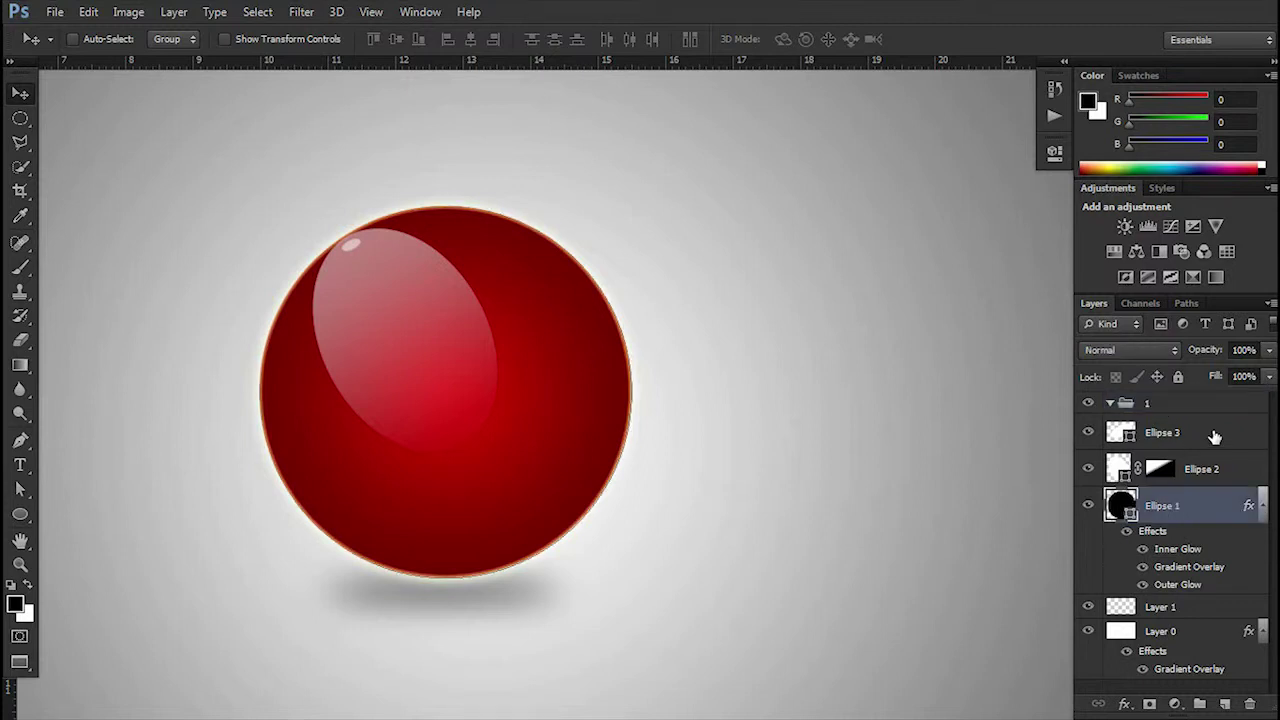
Move the Ellipse 3 through Layer 1 layers inside group 1 and collapse it.
{"action": "left_click", "coordinate": [1213, 435]}
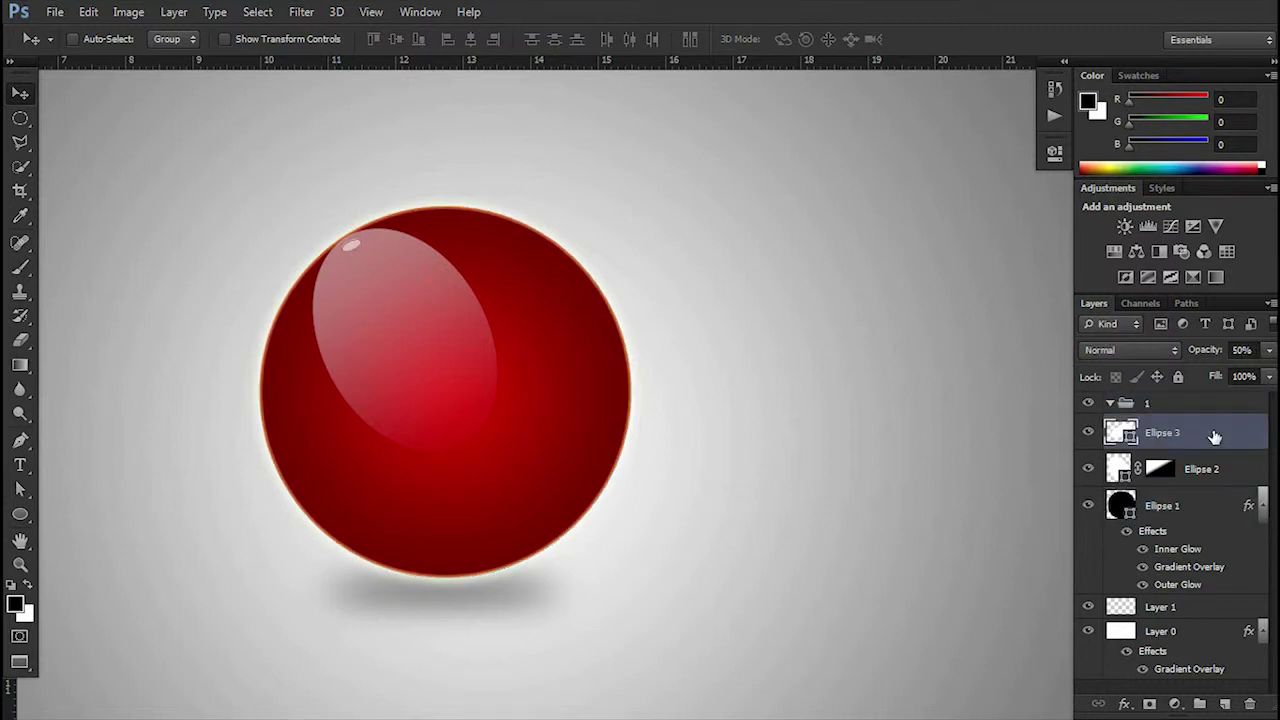
{"action": "left_click", "coordinate": [1213, 604], "text": "shift"}
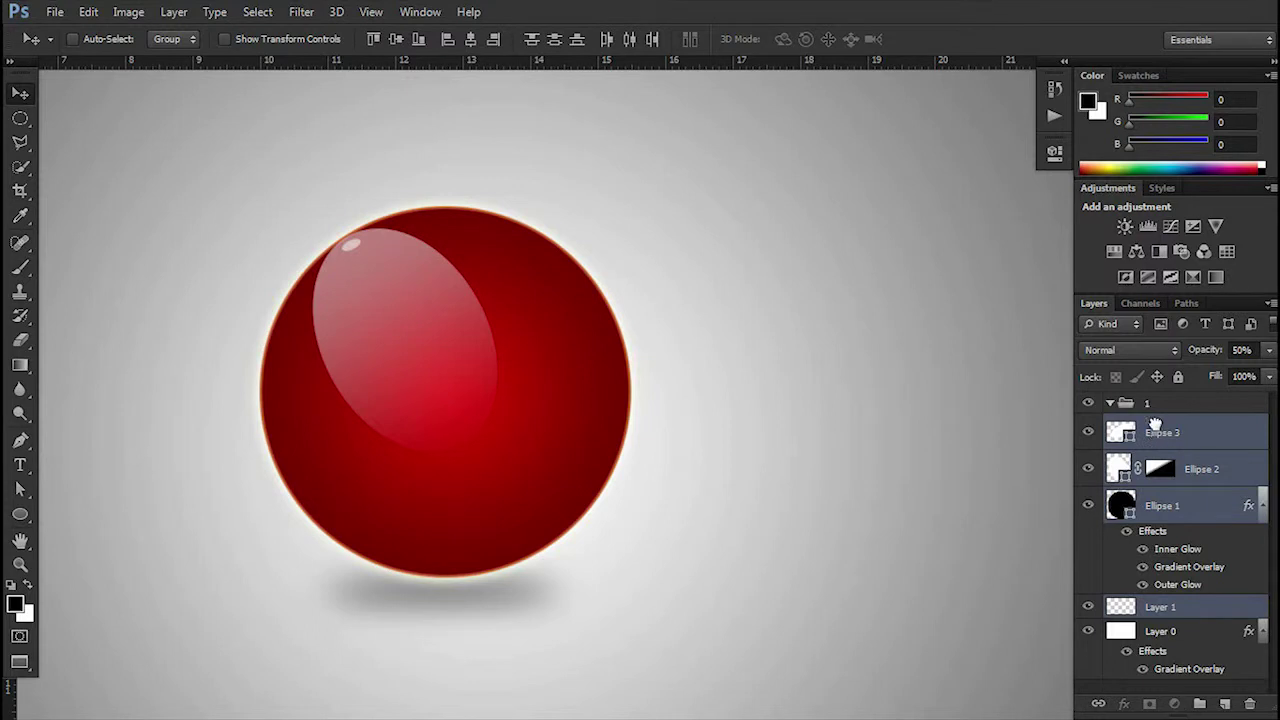
{"action": "left_click_drag", "start_coordinate": [1155, 430], "coordinate": [1128, 408]}
{"action": "left_click", "coordinate": [1124, 406]}
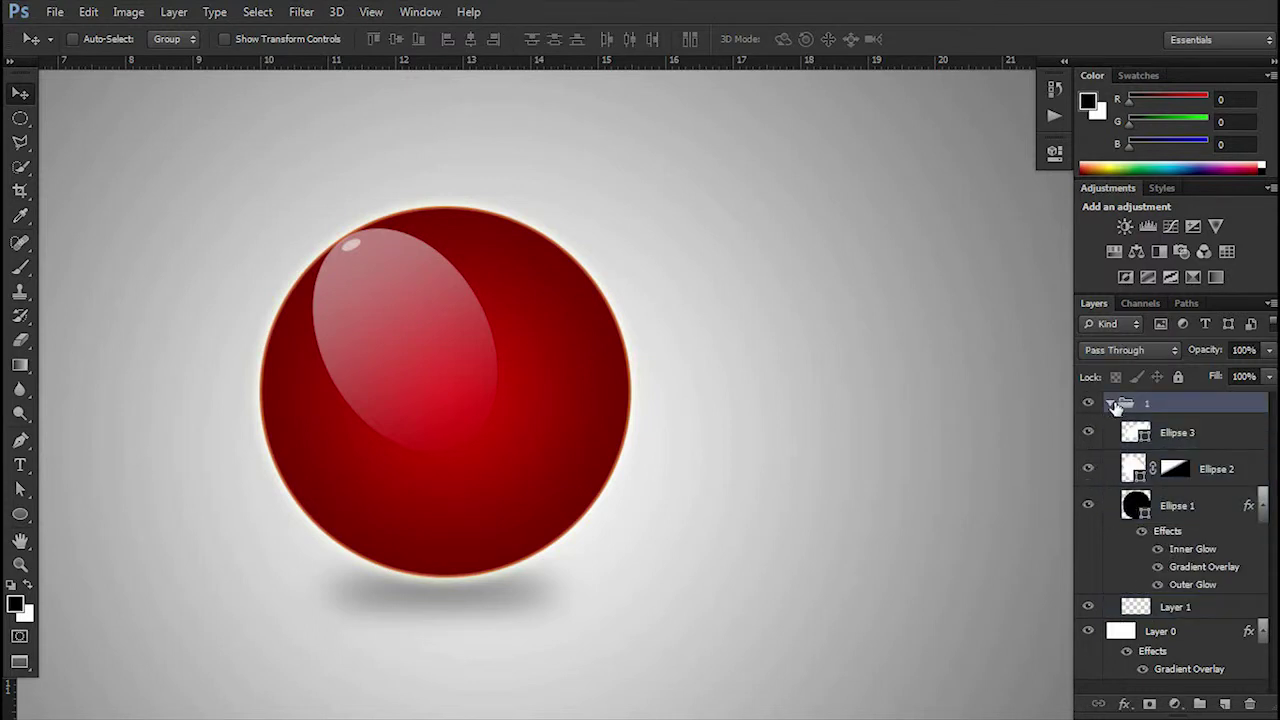
{"action": "left_click", "coordinate": [1111, 403]}
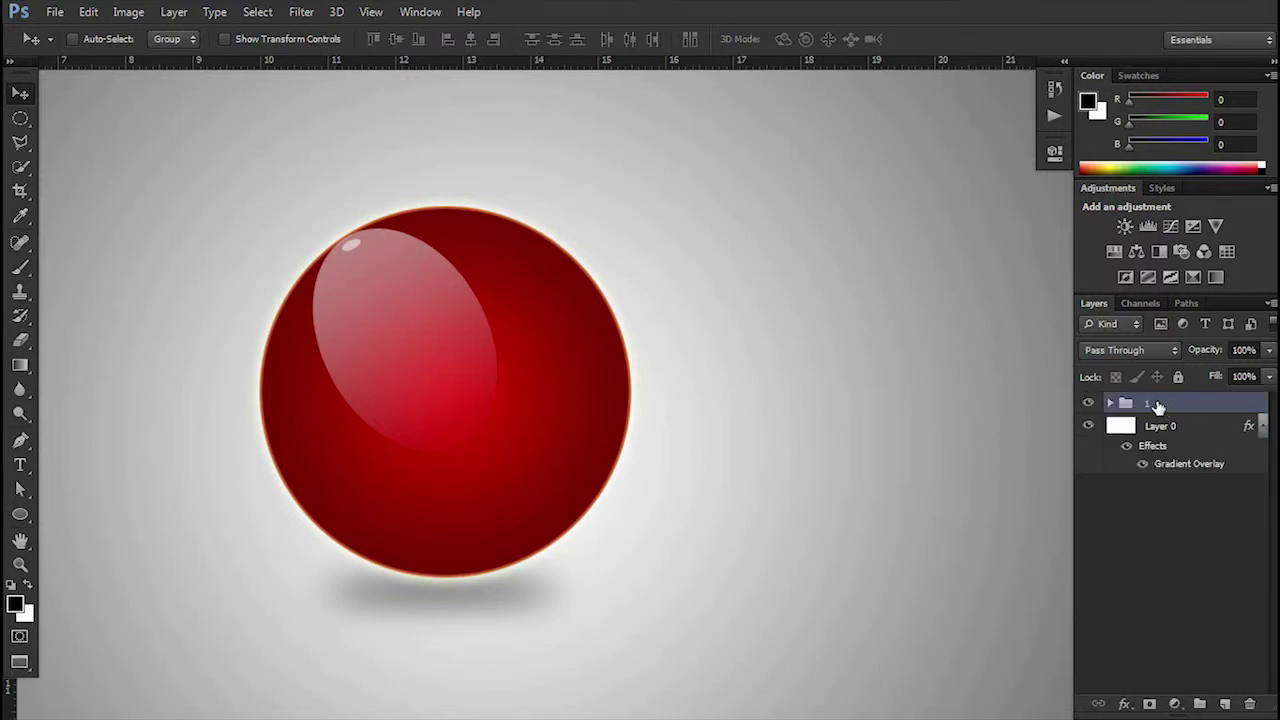
Duplicate the sphere group three times, naming the copies 2, 3 and 4.
{"action": "right_click", "coordinate": [1157, 406]}
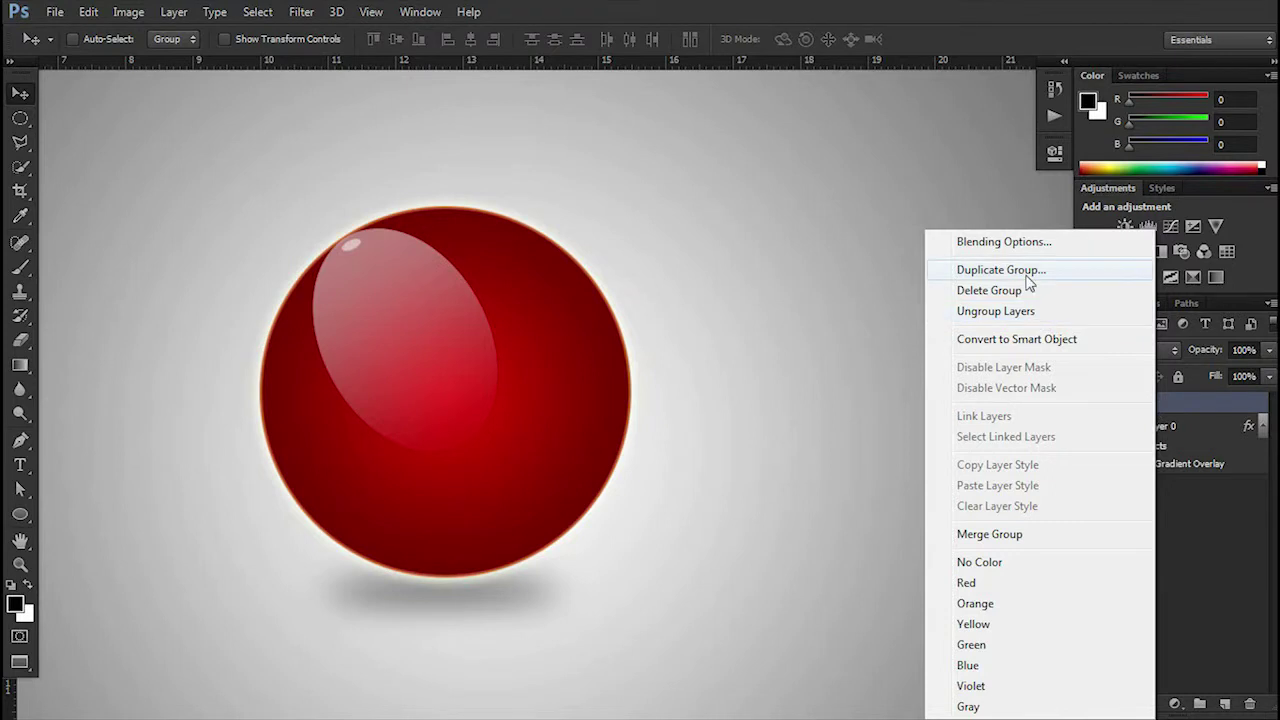
{"action": "left_click", "coordinate": [1028, 270]}
{"action": "type", "text": "2"}
{"action": "left_click", "coordinate": [818, 210]}
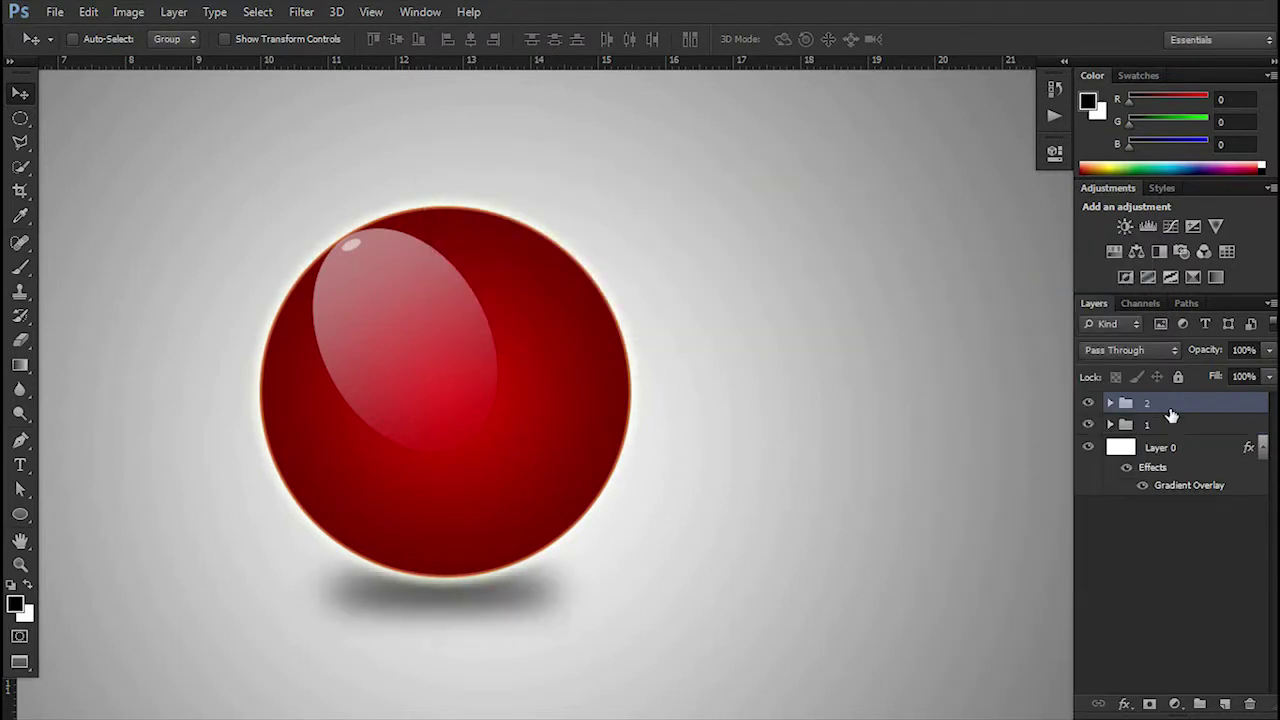
{"action": "right_click", "coordinate": [1168, 410]}
{"action": "left_click", "coordinate": [1018, 272]}
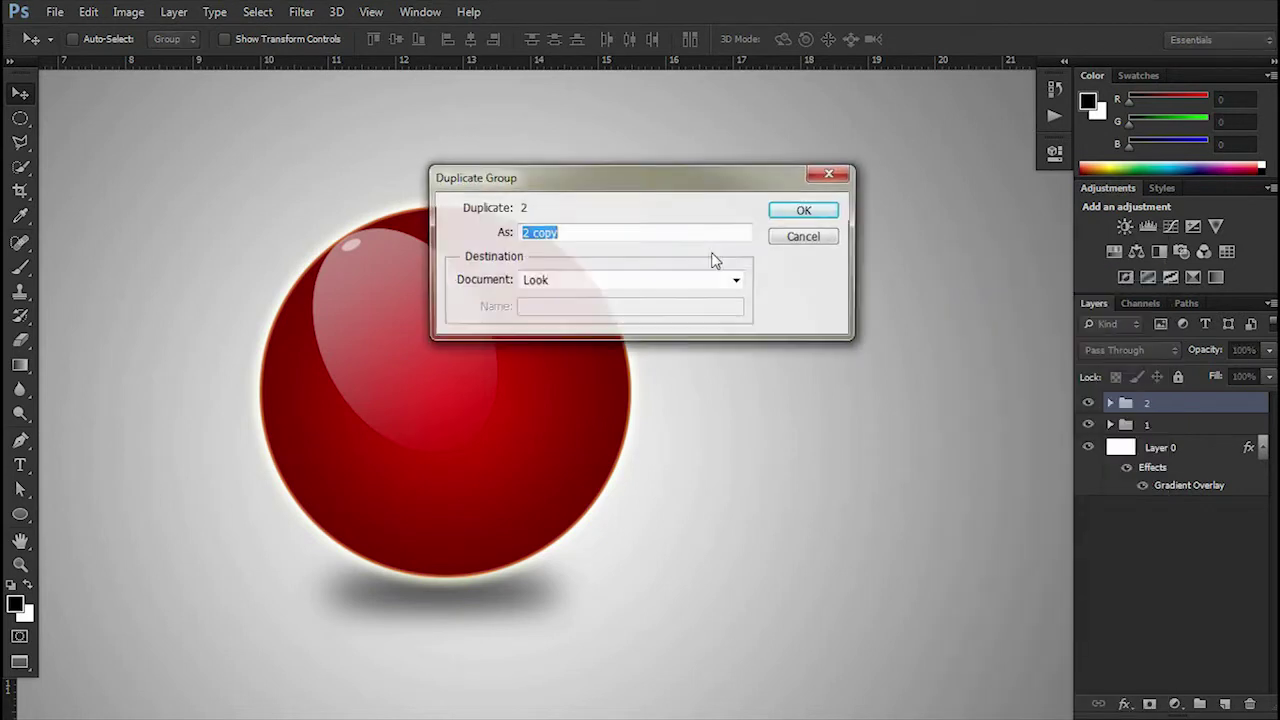
{"action": "type", "text": "3"}
{"action": "left_click", "coordinate": [806, 211]}
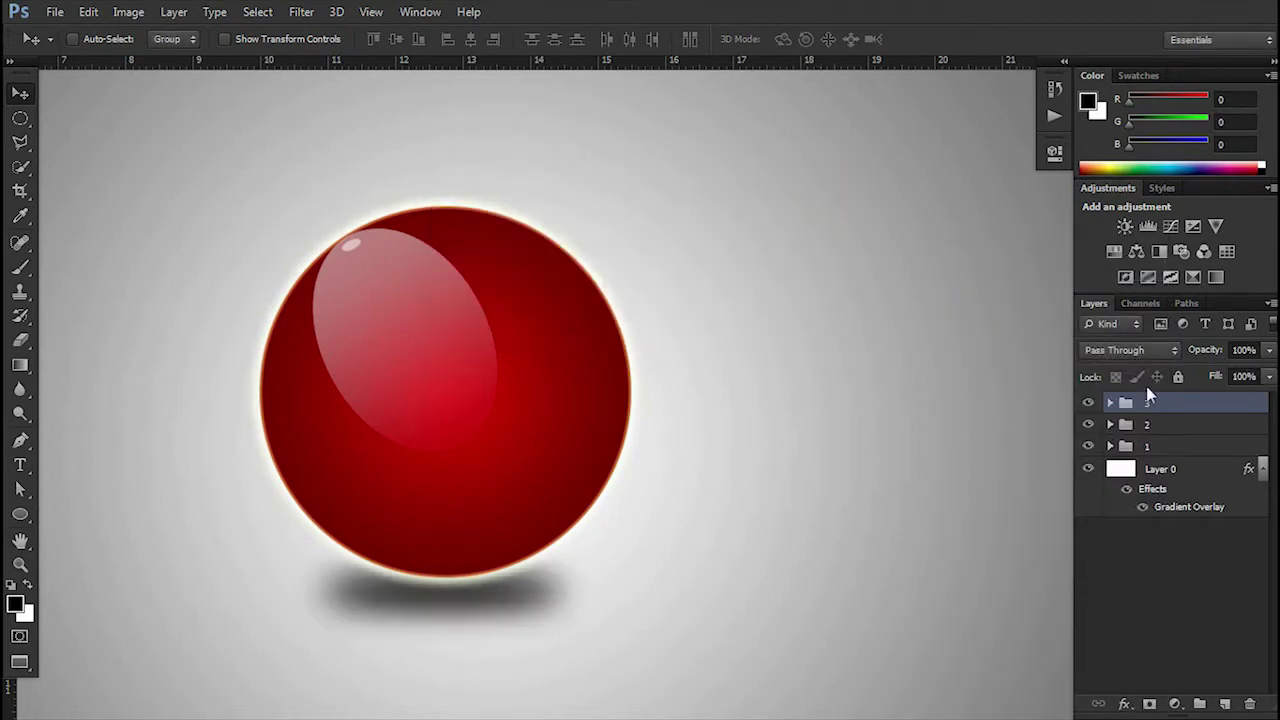
{"action": "right_click", "coordinate": [1157, 403]}
{"action": "left_click", "coordinate": [1022, 272]}
{"action": "type", "text": "4"}
{"action": "left_click", "coordinate": [808, 209]}
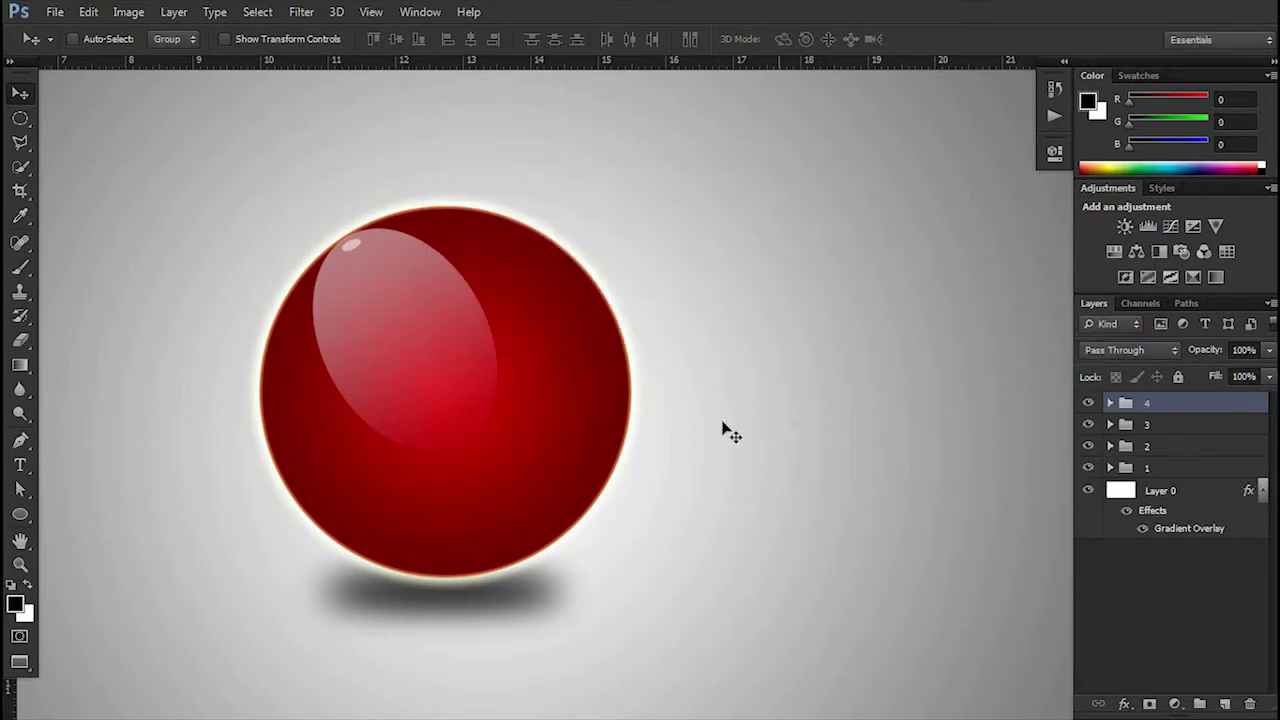
{"action": "scroll", "coordinate": [722, 430], "scroll_direction": "down", "scroll_amount": 1}
{"action": "scroll", "coordinate": [722, 430], "scroll_direction": "down", "scroll_amount": 2}
{"action": "scroll", "coordinate": [717, 440], "scroll_direction": "down", "scroll_amount": 1}
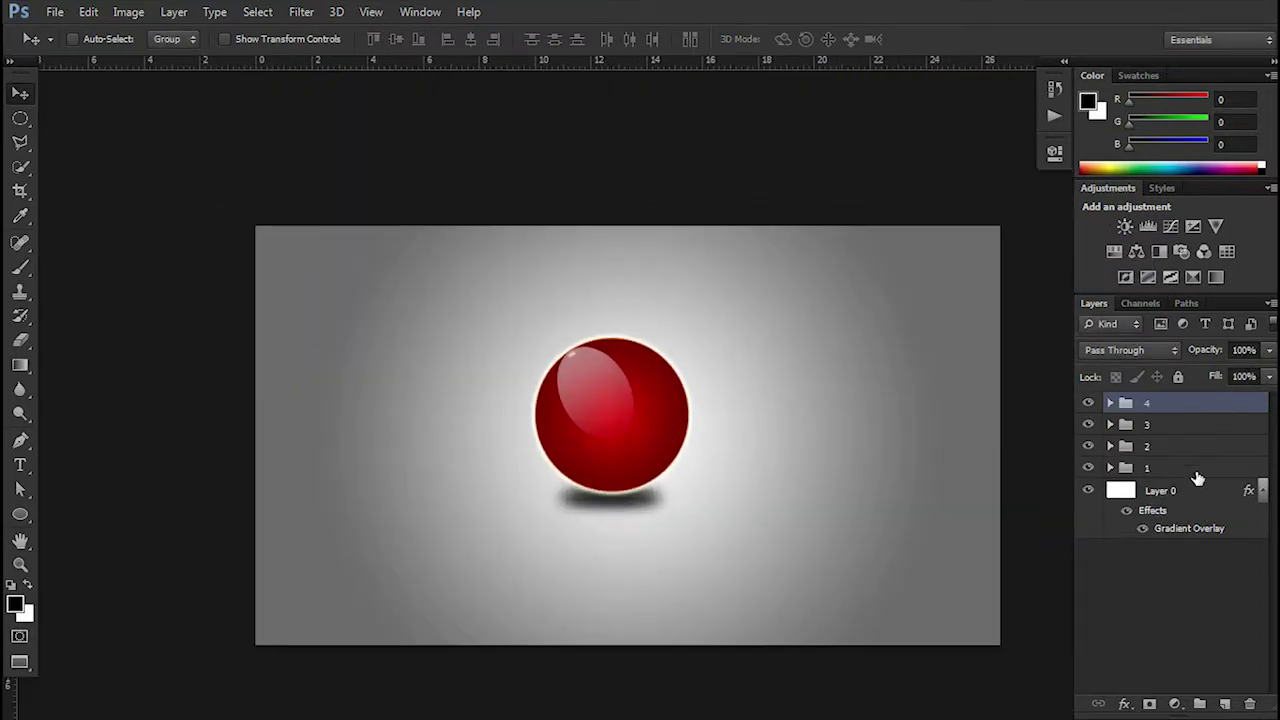
Move the first sphere left, add a horizontal guide at 4 cm, and place the second sphere.
{"action": "left_click", "coordinate": [1195, 468]}
{"action": "mouse_move", "coordinate": [633, 450]}
{"action": "left_mouse_down"}
{"action": "mouse_move", "coordinate": [443, 434]}
{"action": "mouse_move", "coordinate": [418, 450]}
{"action": "mouse_move", "coordinate": [419, 438]}
{"action": "left_mouse_up"}
{"action": "left_click_drag", "start_coordinate": [590, 62], "coordinate": [586, 337]}
{"action": "left_click", "coordinate": [1174, 444]}
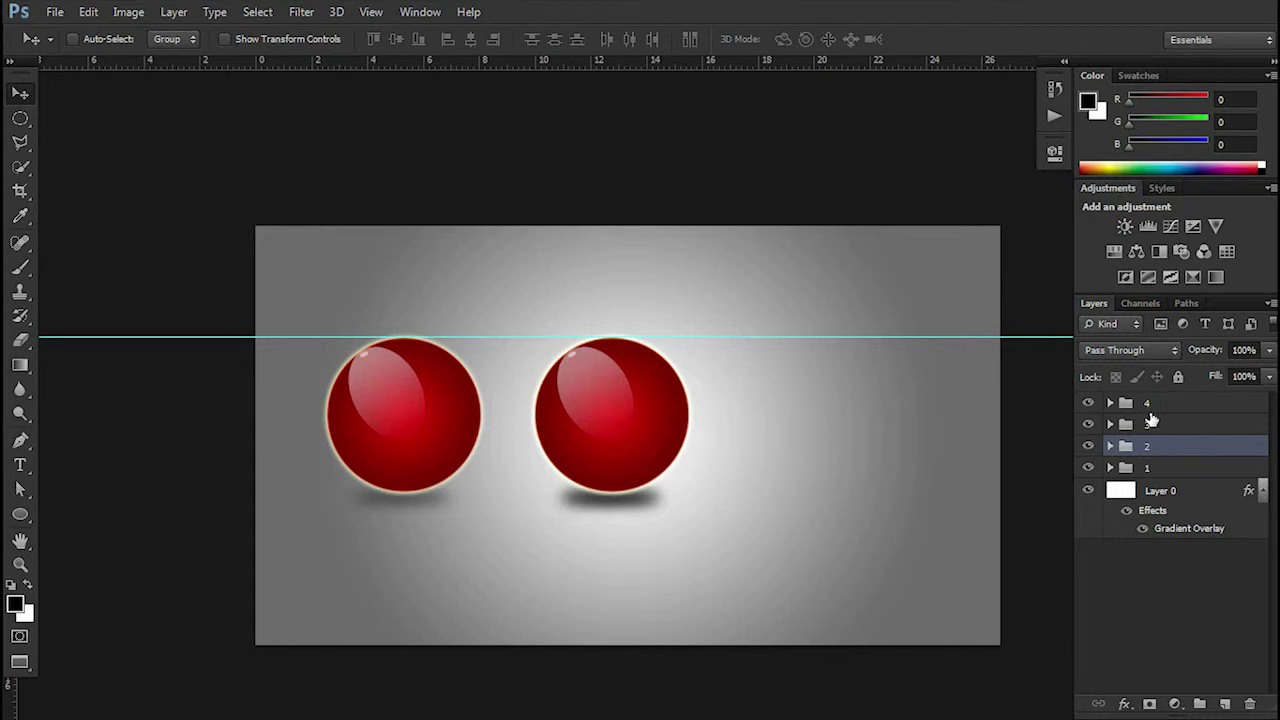
{"action": "mouse_move", "coordinate": [684, 430]}
{"action": "left_mouse_down"}
{"action": "mouse_move", "coordinate": [783, 429]}
{"action": "mouse_move", "coordinate": [642, 428]}
{"action": "left_mouse_up"}
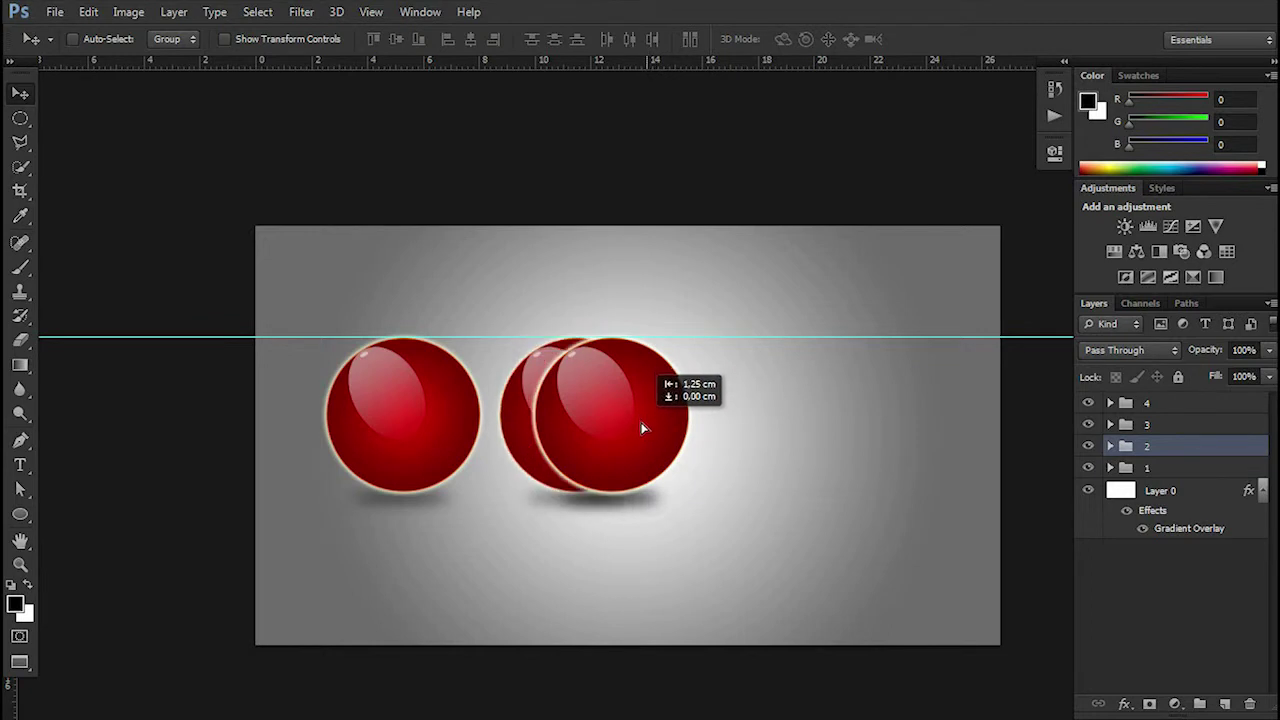
Spread the remaining spheres rightward along the guide, then select all four sphere groups.
{"action": "left_click_drag", "start_coordinate": [642, 428], "coordinate": [832, 422]}
{"action": "left_click", "coordinate": [1130, 426]}
{"action": "left_click", "coordinate": [1146, 403]}
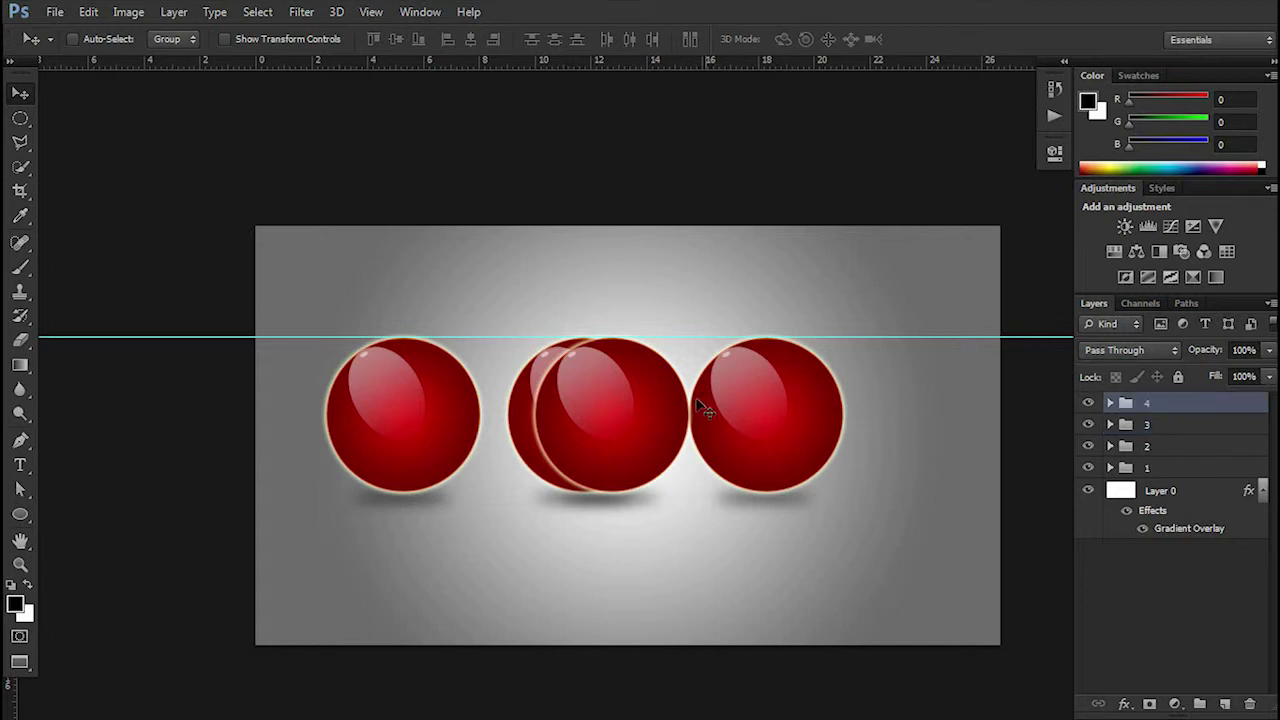
{"action": "left_click_drag", "start_coordinate": [661, 425], "coordinate": [983, 437]}
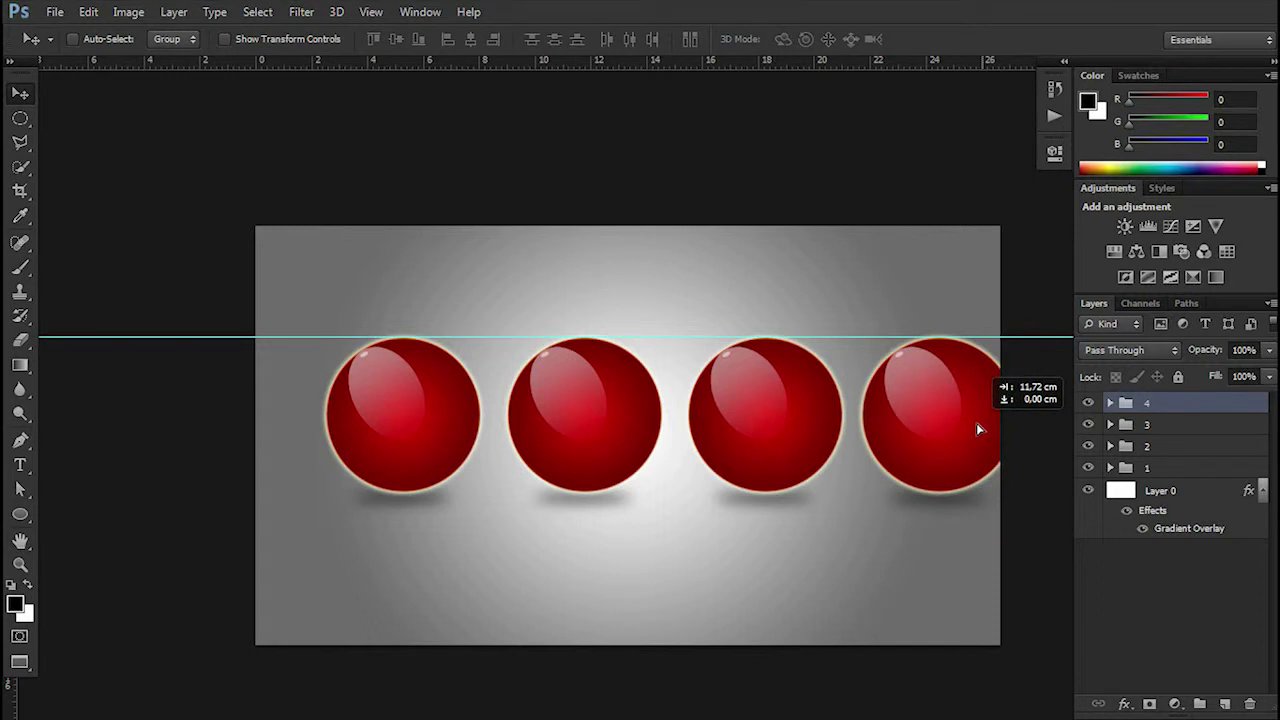
{"action": "left_click_drag", "start_coordinate": [983, 437], "coordinate": [975, 423]}
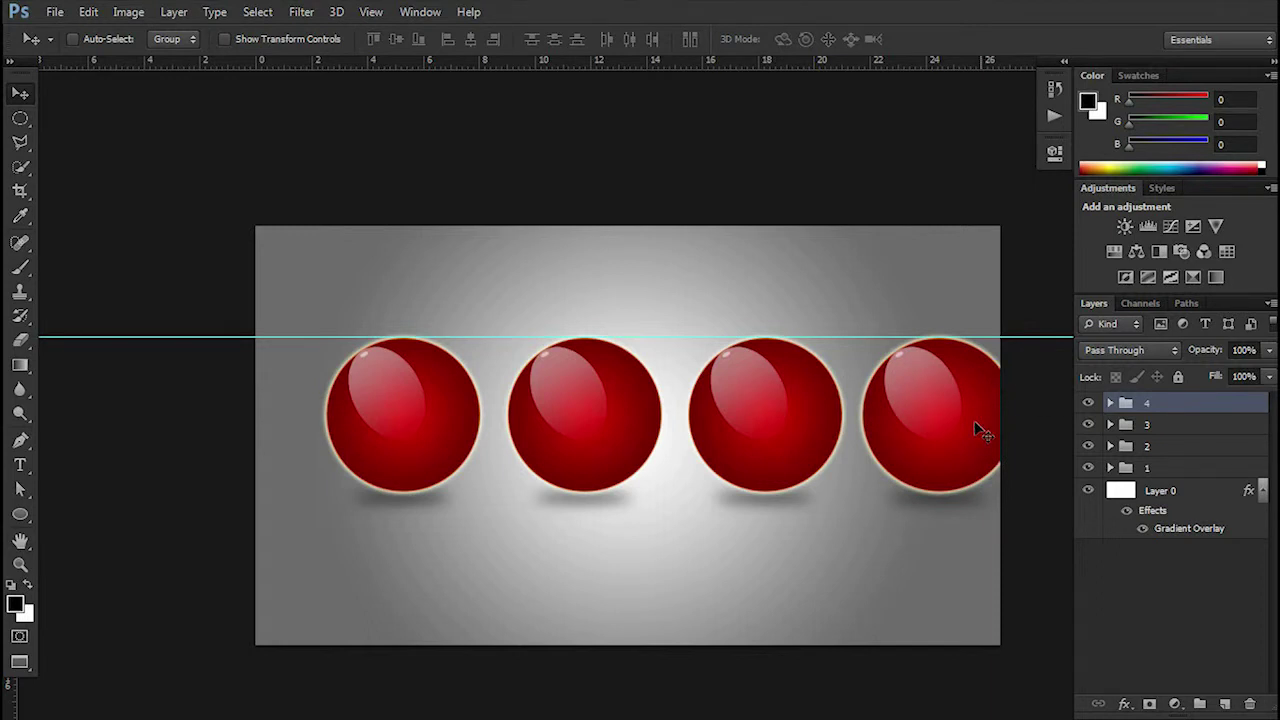
{"action": "key", "text": "Right"}
{"action": "key", "text": "Right"}
{"action": "key", "text": "Right"}
{"action": "key", "text": "Right"}
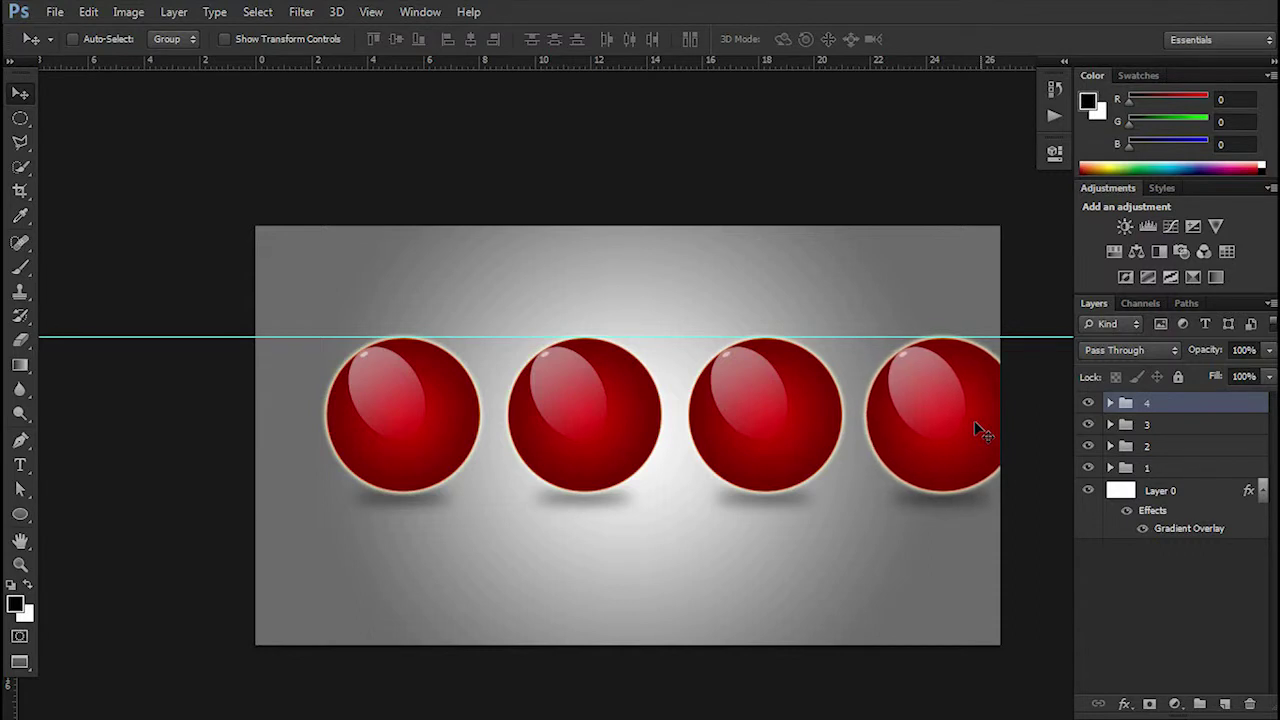
{"action": "left_click", "coordinate": [1191, 467]}
{"action": "left_click", "coordinate": [1175, 412]}
{"action": "left_click", "coordinate": [1180, 468], "text": "shift"}
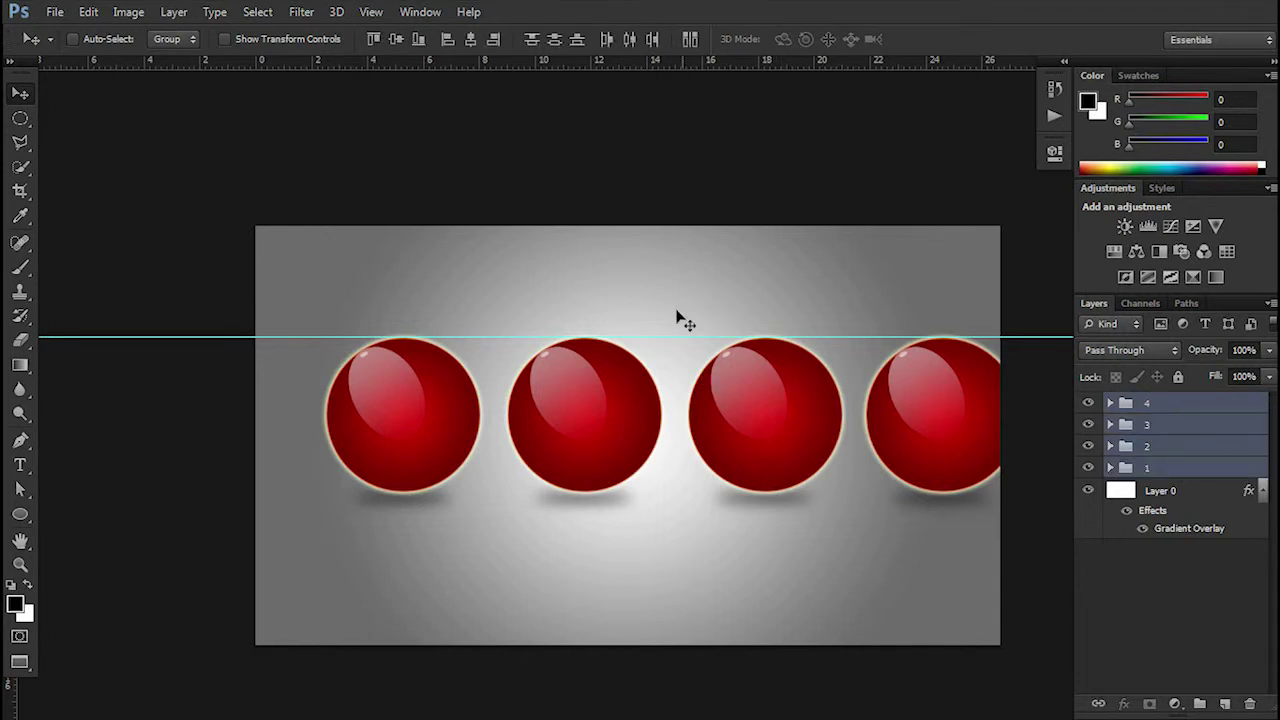
Scale the four spheres together down to about 77.6%.
{"action": "left_click", "coordinate": [88, 12]}
{"action": "left_click", "coordinate": [193, 362]}
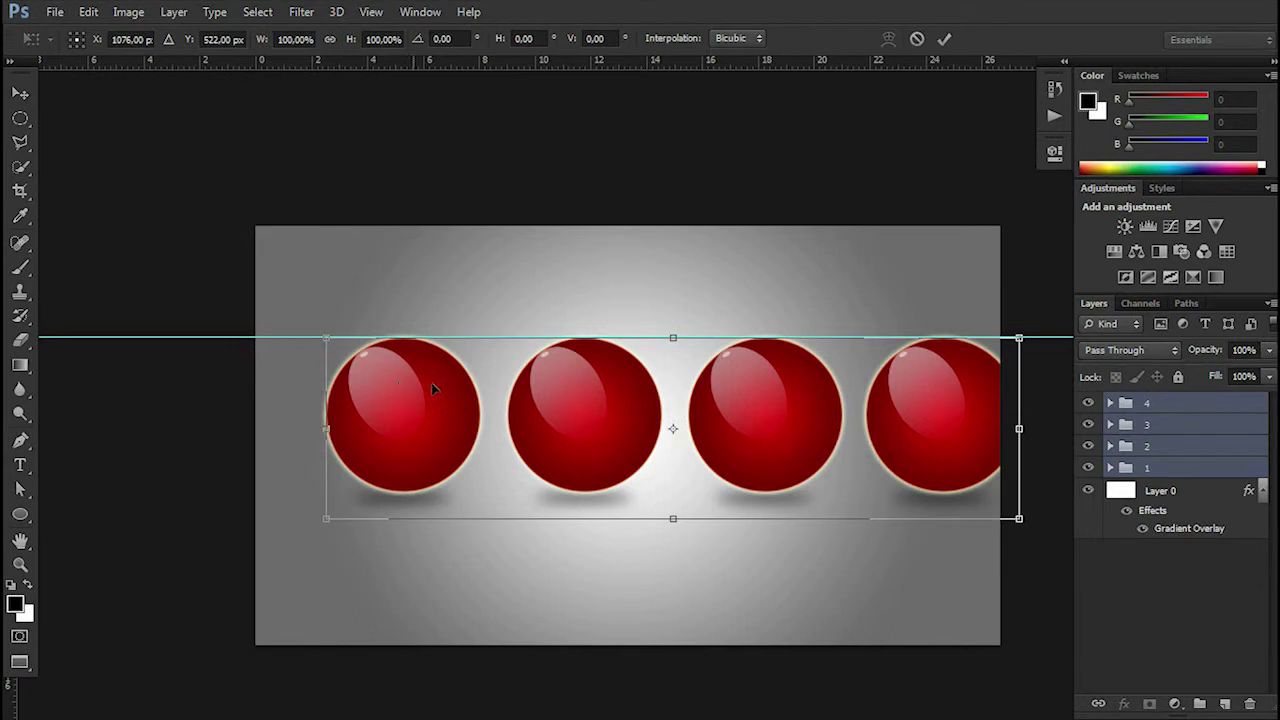
{"action": "mouse_move", "coordinate": [1019, 518]}
{"action": "left_mouse_down"}
{"action": "mouse_move", "coordinate": [923, 492]}
{"action": "mouse_move", "coordinate": [935, 496]}
{"action": "left_mouse_up"}
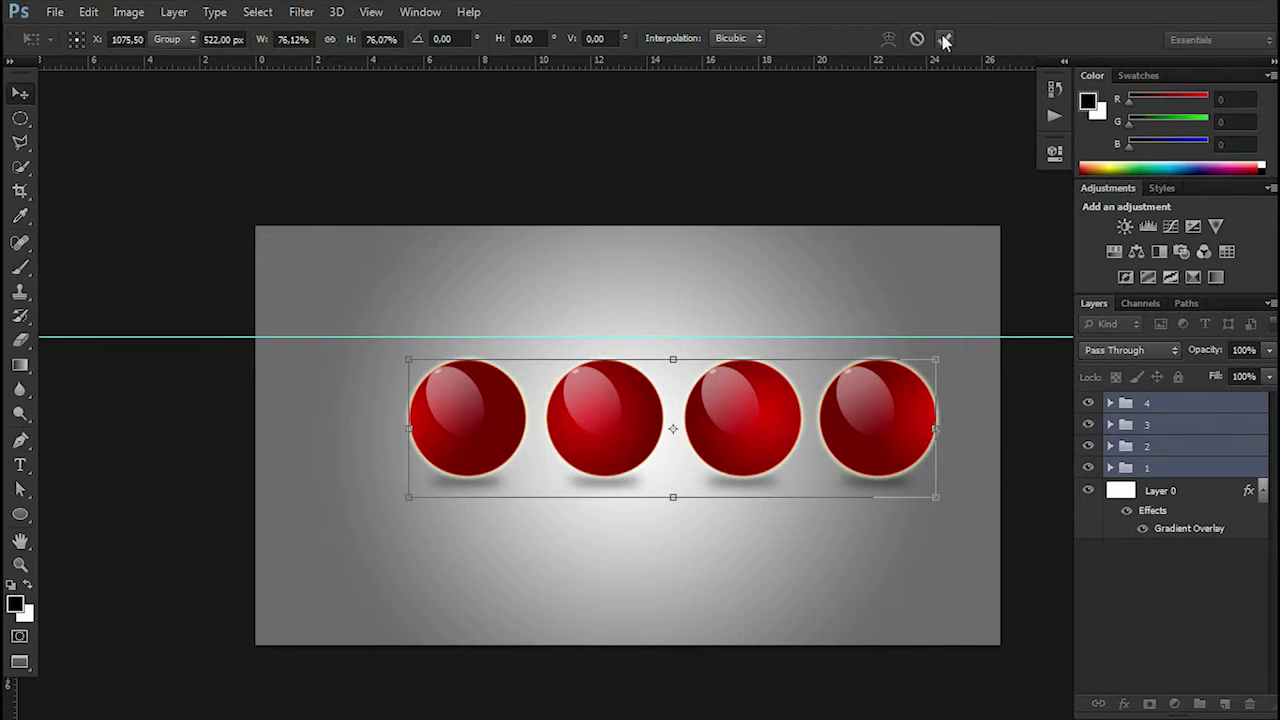
{"action": "left_click", "coordinate": [945, 38]}
Reposition the sphere row on the guide with small downward nudges, then select only group 1.
{"action": "key", "text": "ctrl+plus"}
{"action": "left_click_drag", "start_coordinate": [603, 446], "coordinate": [553, 408]}
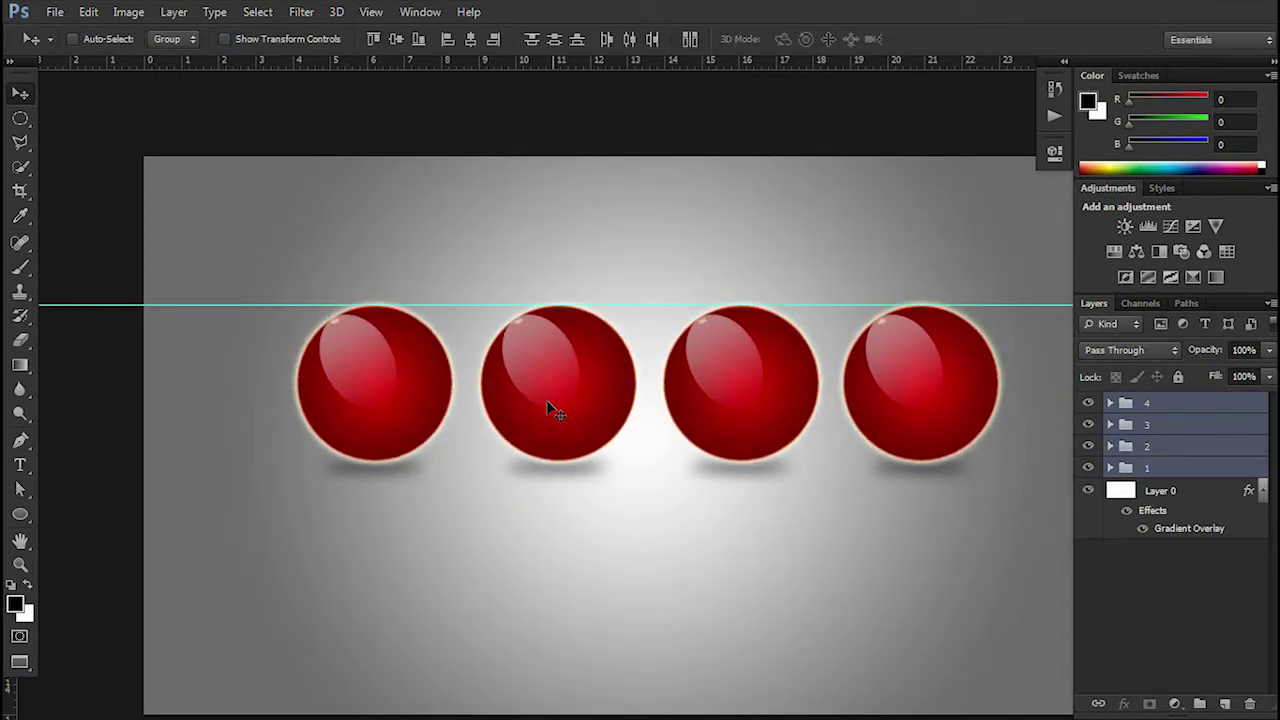
{"action": "key", "text": "ctrl+minus"}
{"action": "left_click_drag", "start_coordinate": [688, 528], "coordinate": [591, 460]}
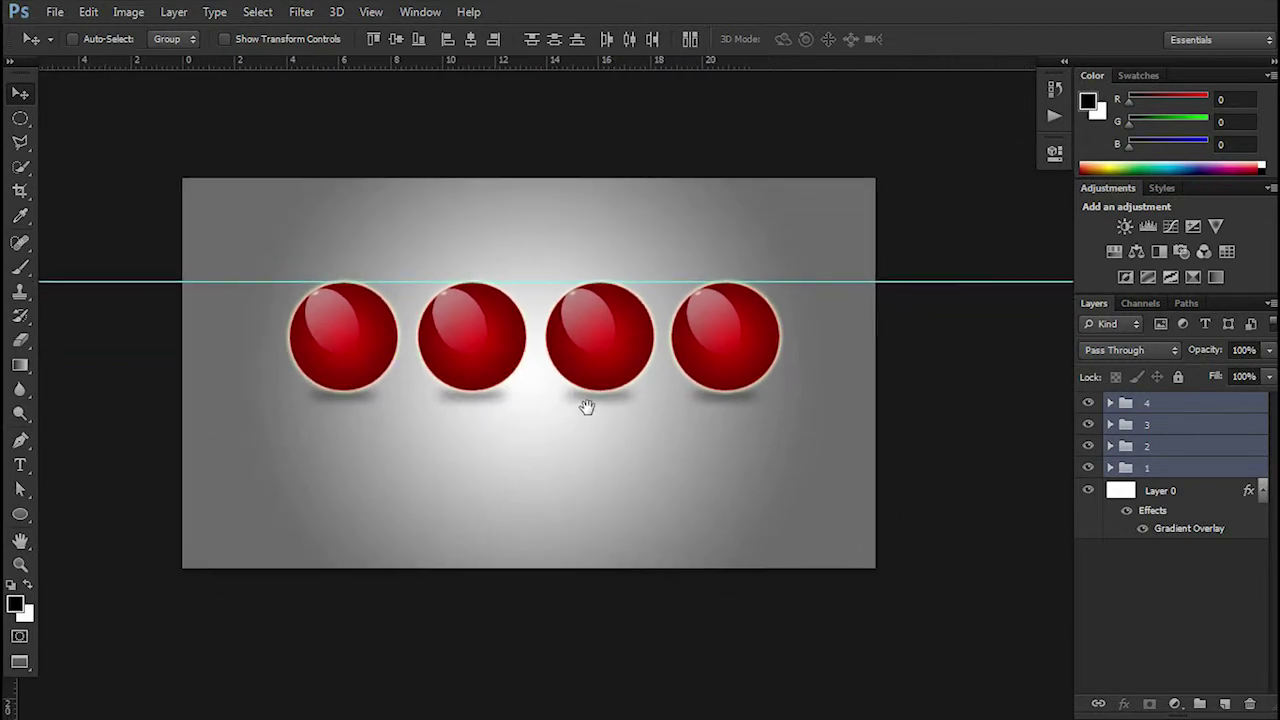
{"action": "left_click_drag", "start_coordinate": [594, 356], "coordinate": [589, 351]}
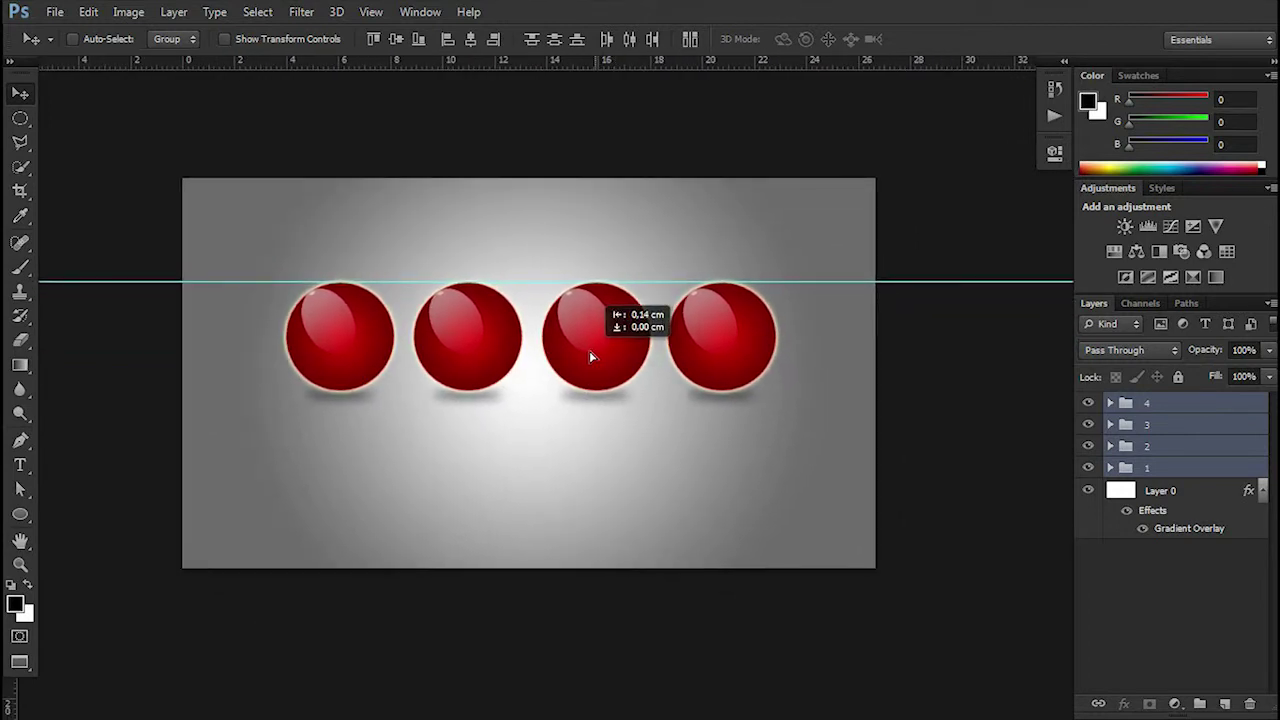
{"action": "key", "text": "Down"}
{"action": "key", "text": "Down"}
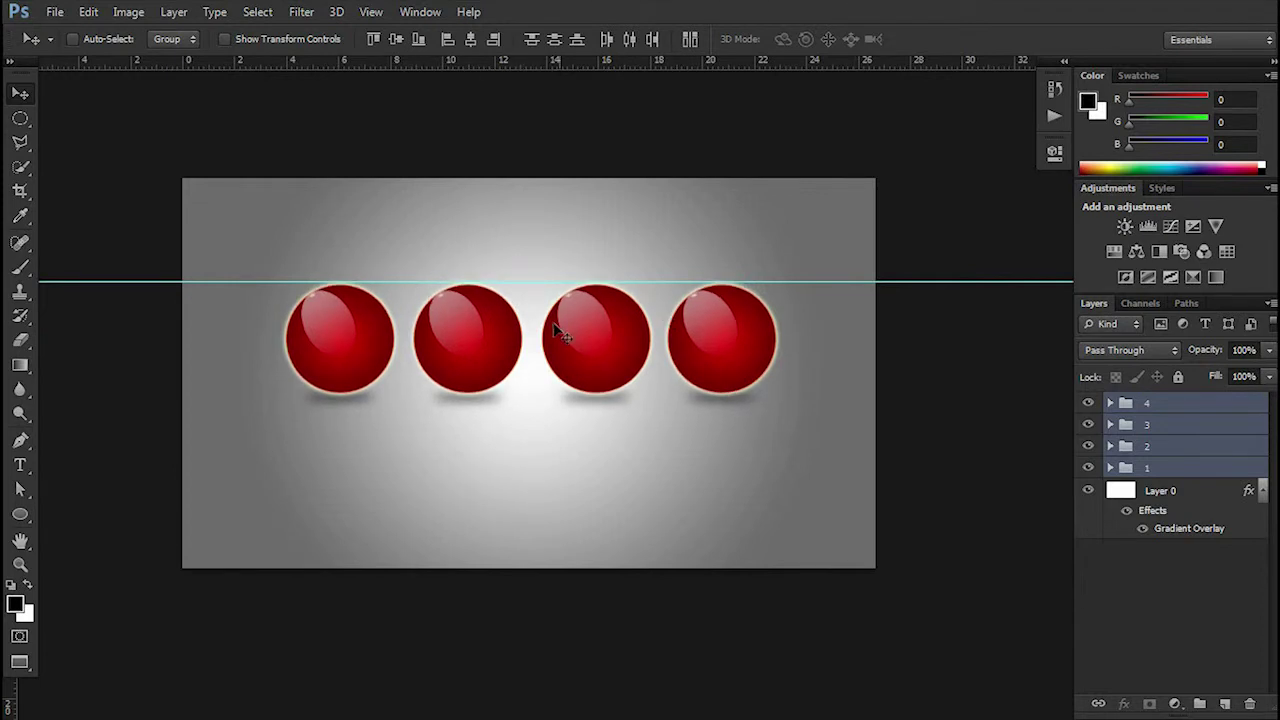
{"action": "key", "text": "Down"}
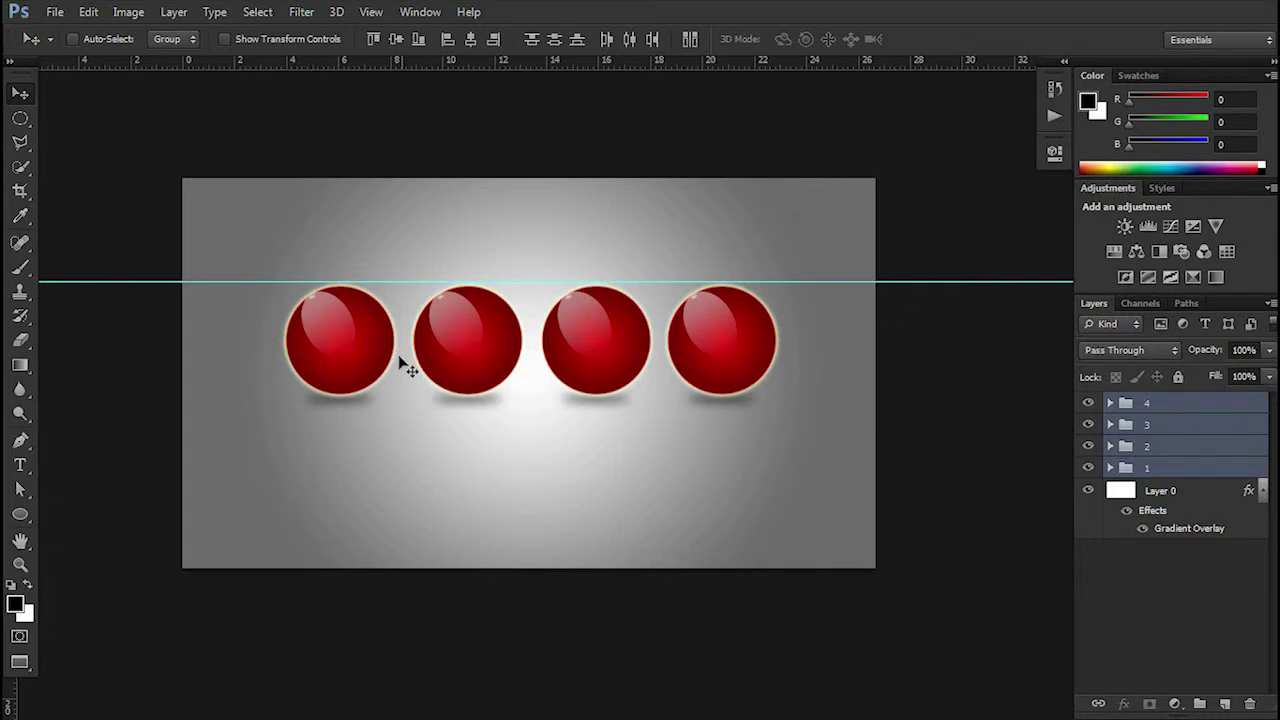
{"action": "scroll", "coordinate": [506, 334], "scroll_direction": "up", "scroll_amount": 1}
{"action": "scroll", "coordinate": [493, 340], "scroll_direction": "up", "scroll_amount": 1}
{"action": "scroll", "coordinate": [493, 340], "scroll_direction": "up", "scroll_amount": 1}
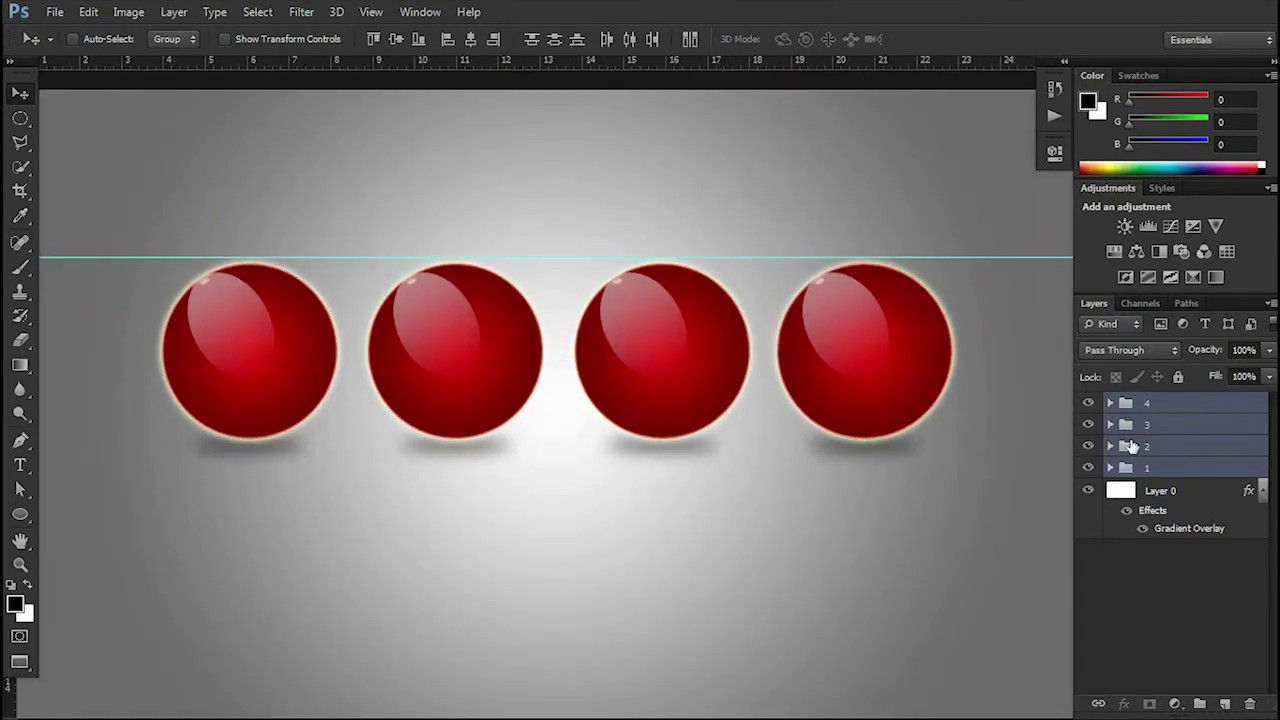
{"action": "left_click", "coordinate": [1175, 468]}
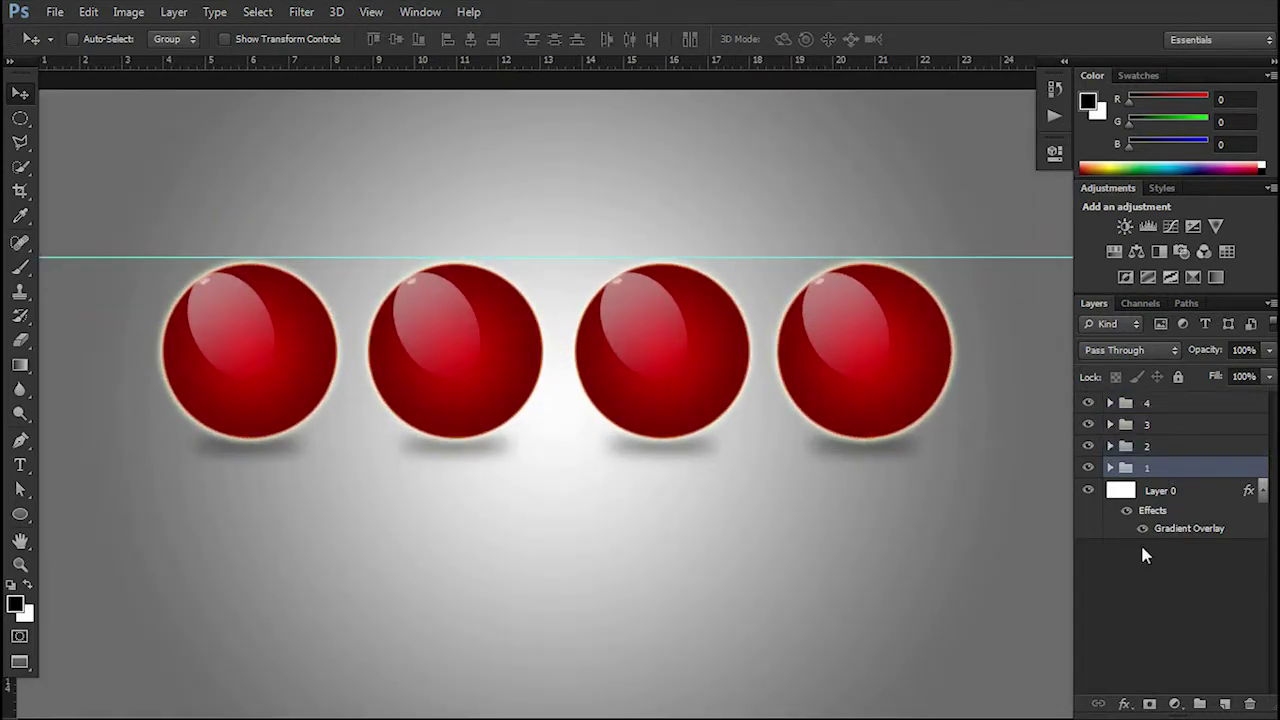
Start a text layer below the first sphere with the font set to Typograph Pro.
{"action": "left_click", "coordinate": [20, 465]}
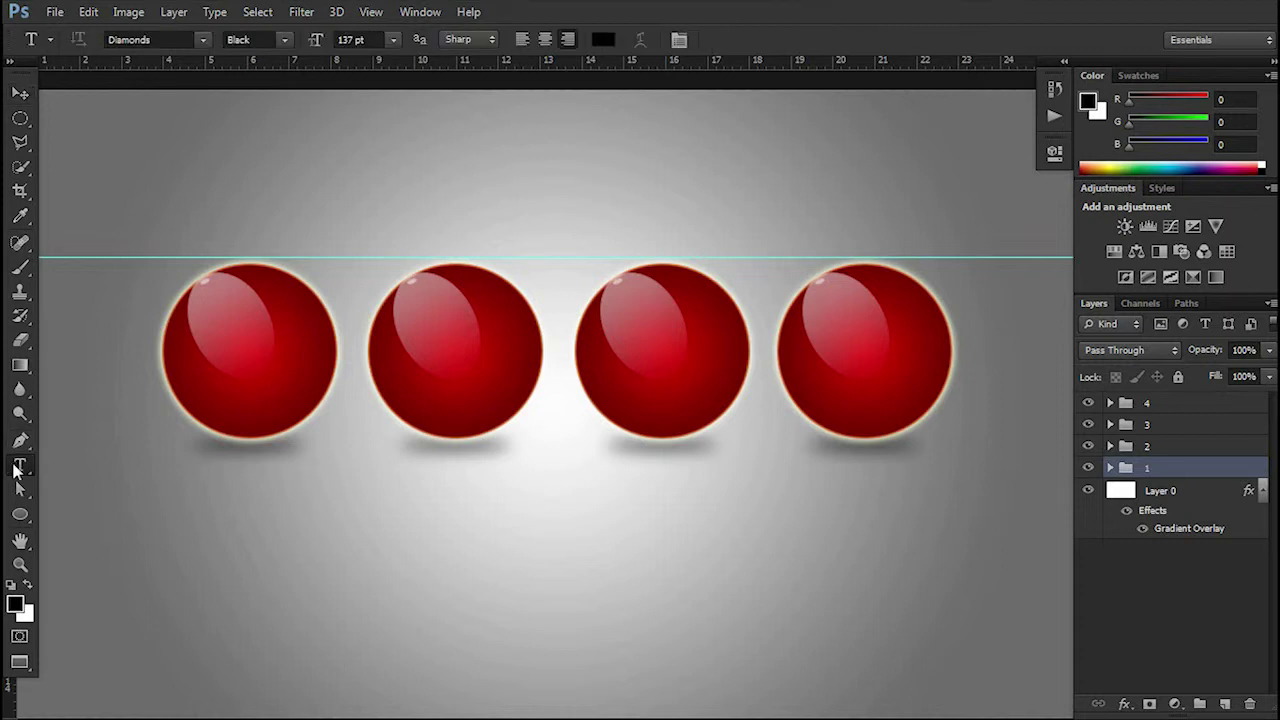
{"action": "left_click", "coordinate": [250, 520]}
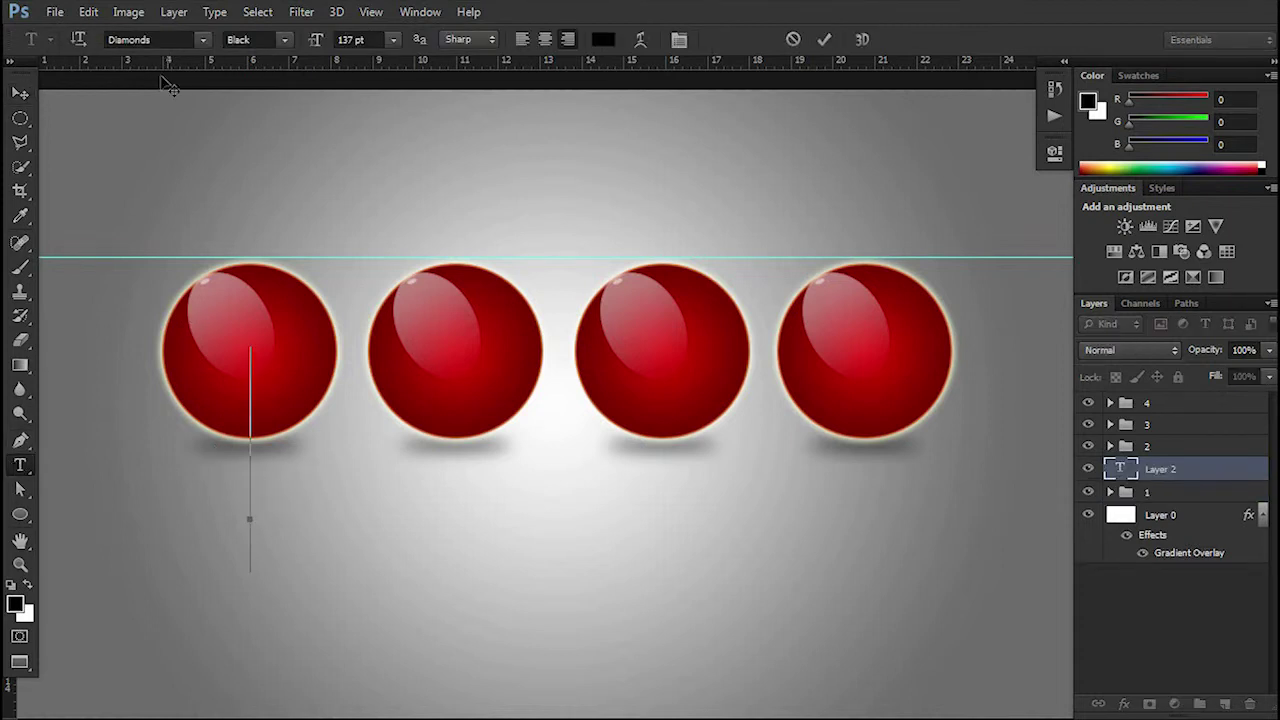
{"action": "left_click", "coordinate": [167, 41]}
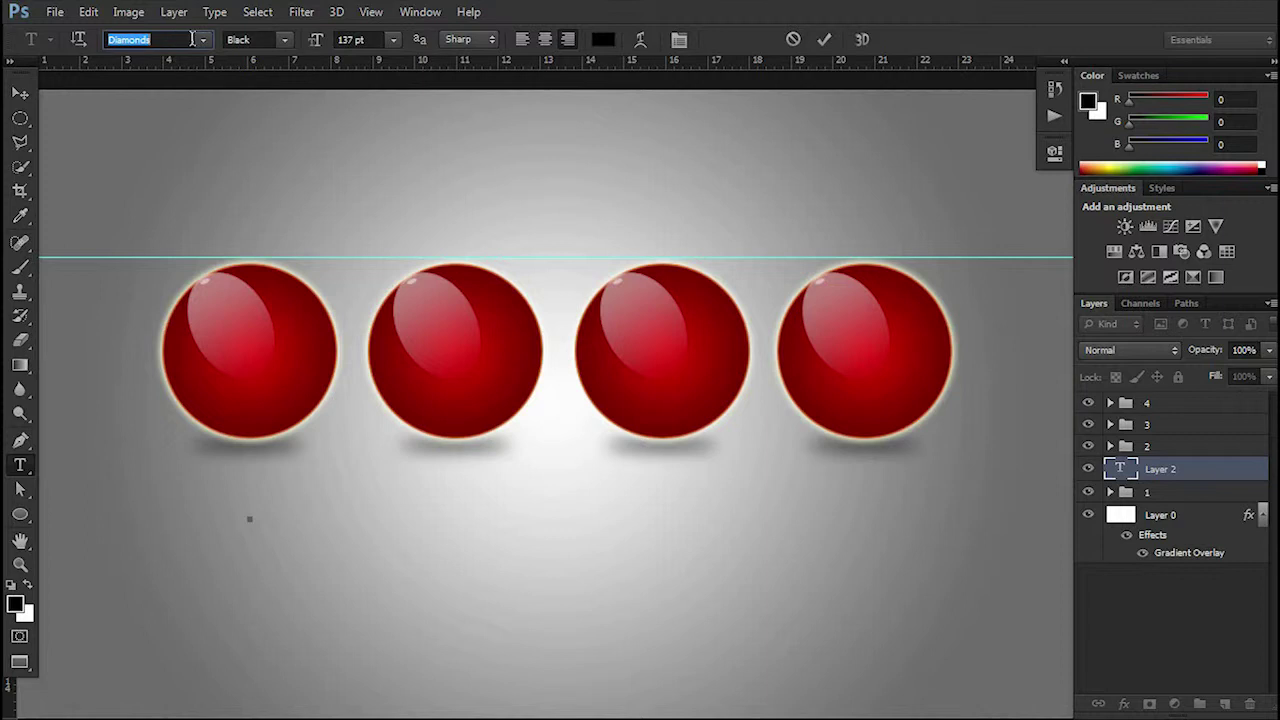
{"action": "left_click", "coordinate": [203, 39]}
{"action": "left_click", "coordinate": [203, 40]}
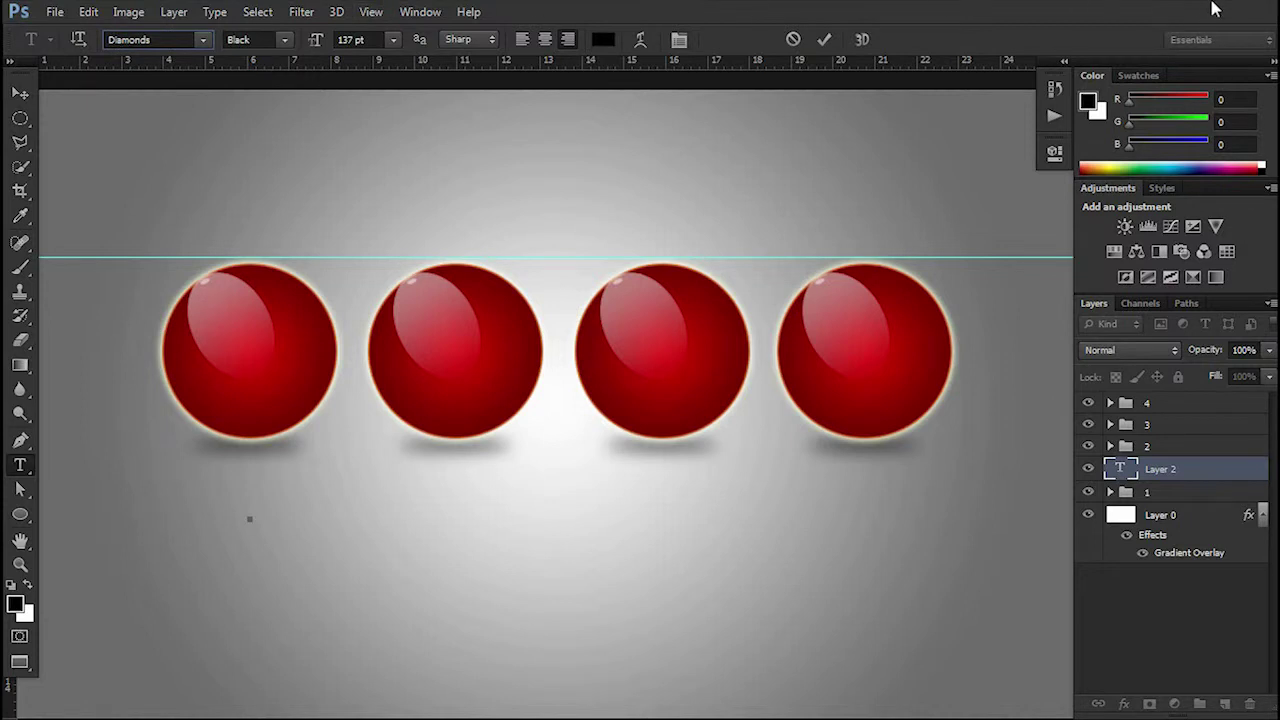
{"action": "left_click", "coordinate": [155, 40]}
{"action": "type", "text": "ty"}
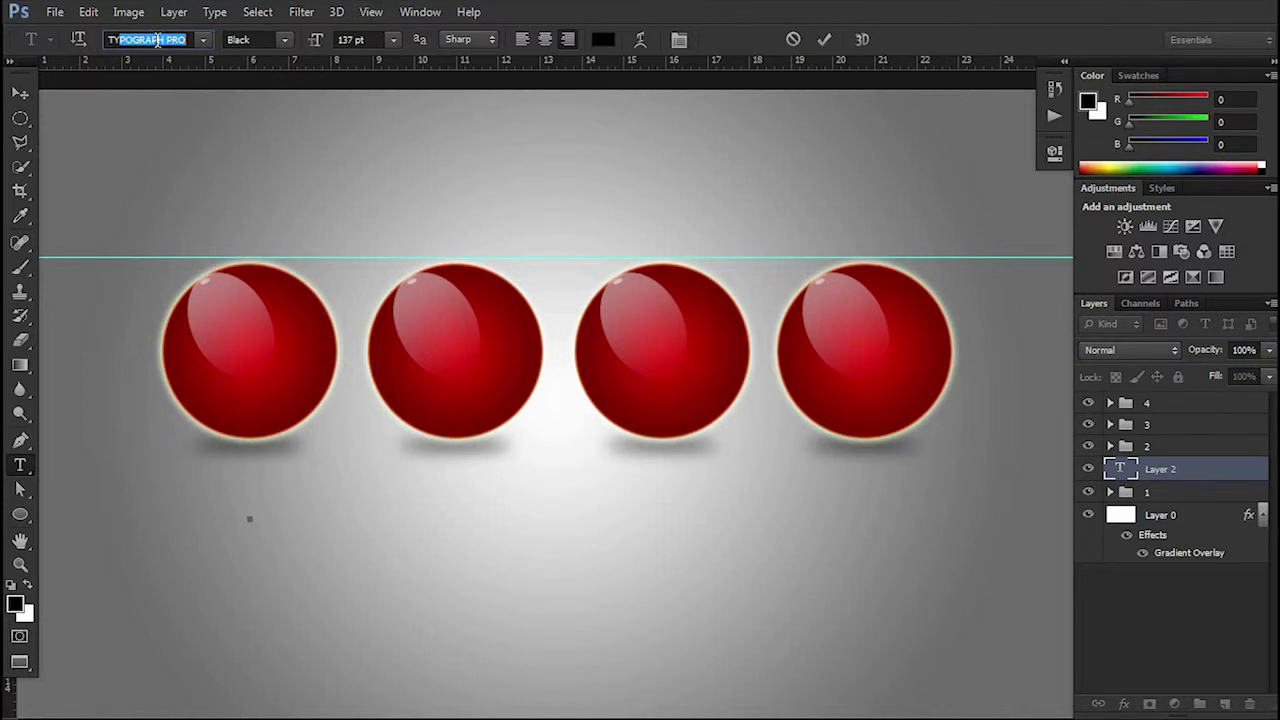
{"action": "key", "text": "Return"}
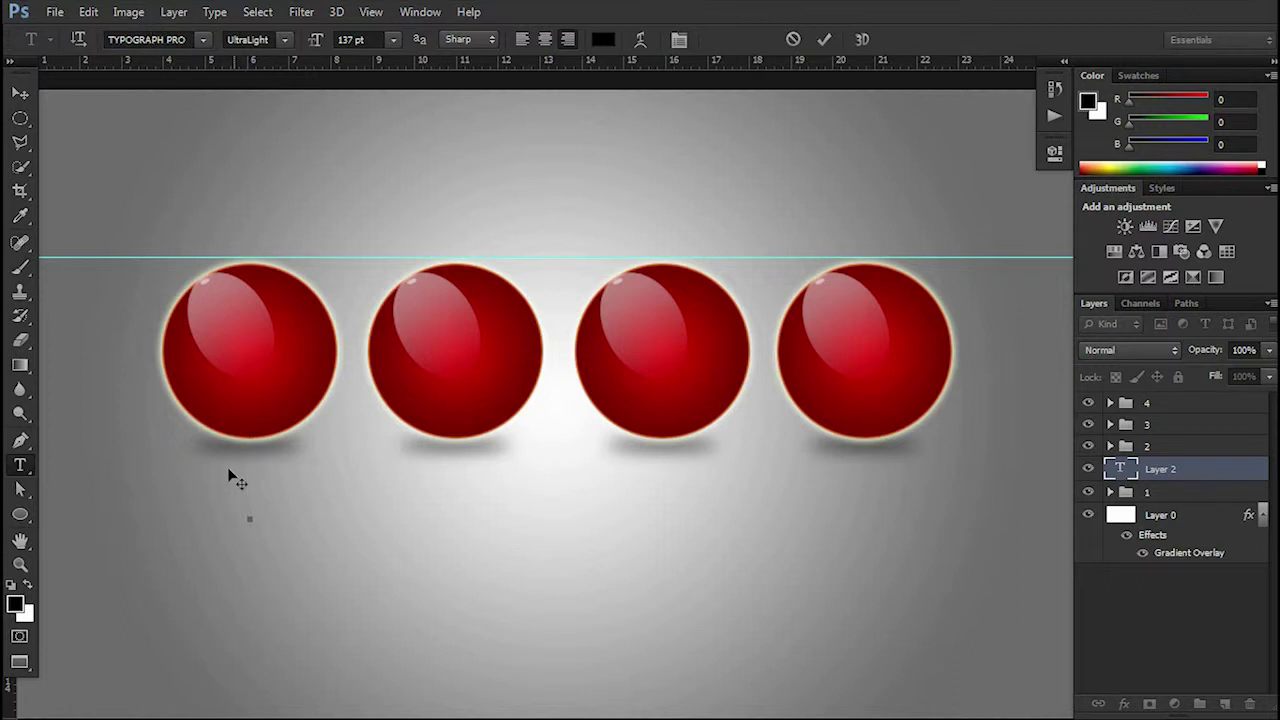
Type the letter L and set its font style to SemiBold.
{"action": "type", "text": "1"}
{"action": "double_click", "coordinate": [235, 447]}
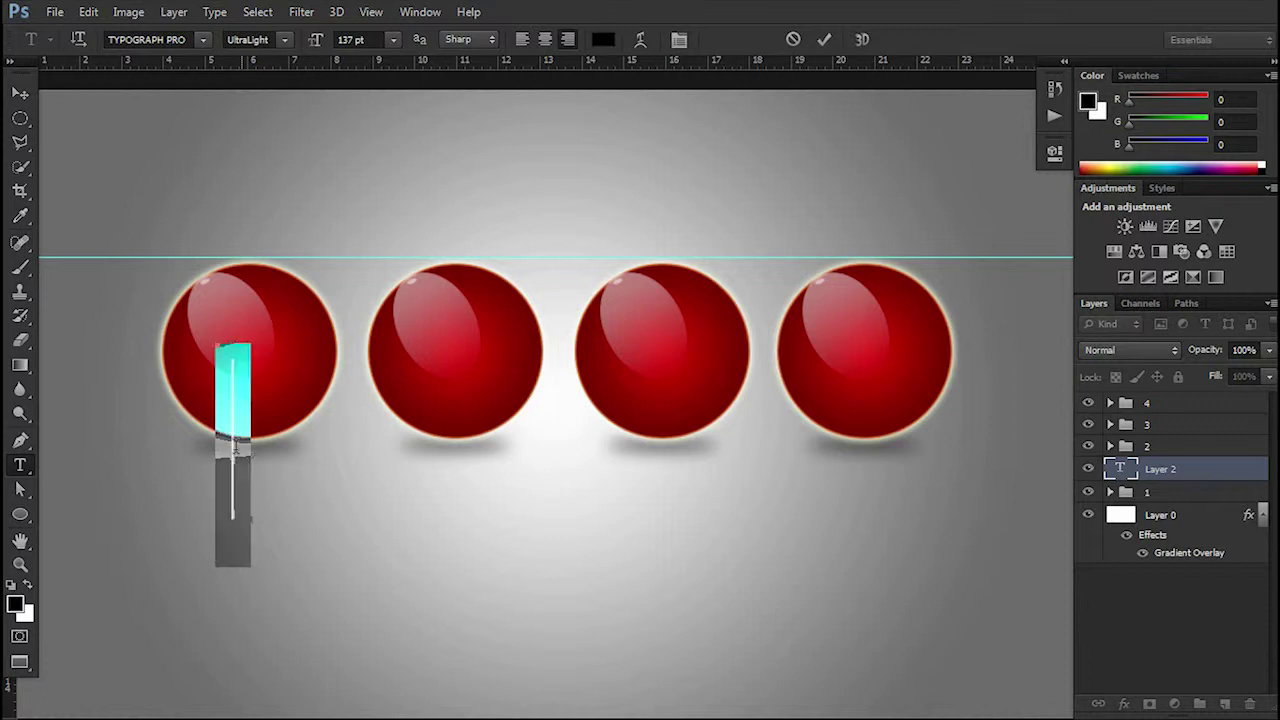
{"action": "type", "text": "L"}
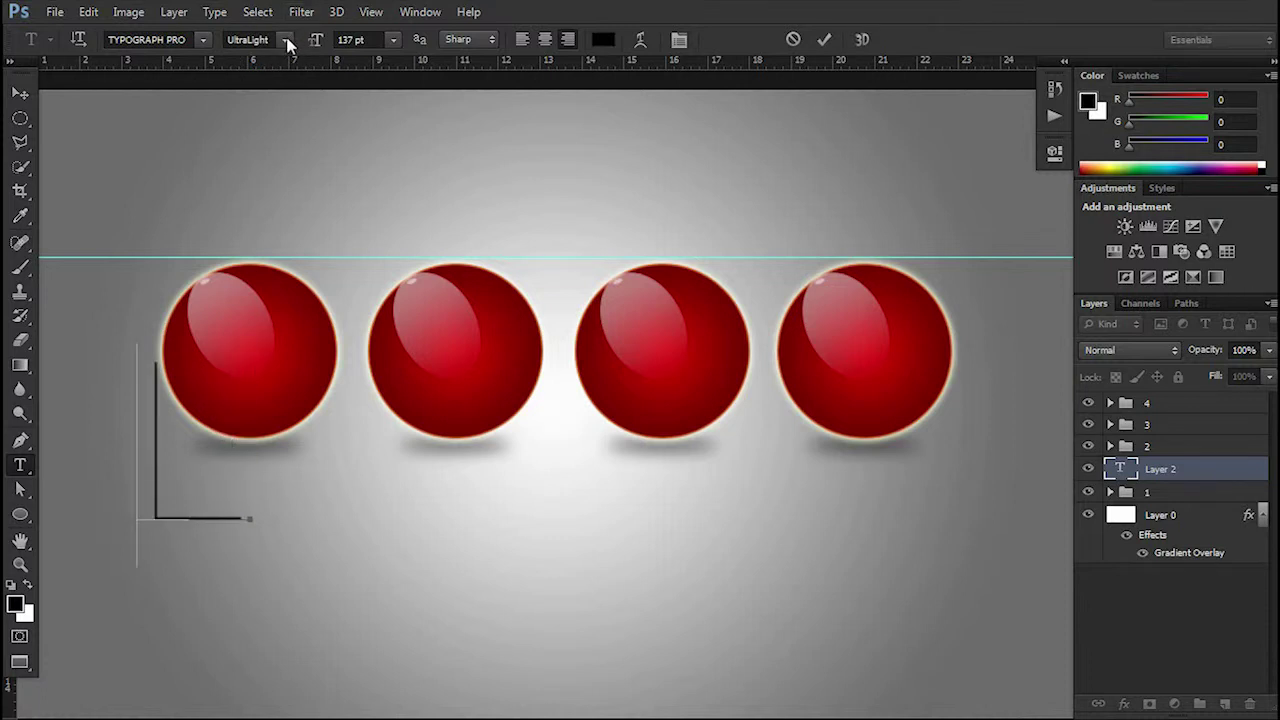
{"action": "left_click", "coordinate": [287, 40]}
{"action": "left_click", "coordinate": [255, 117]}
{"action": "double_click", "coordinate": [200, 518]}
{"action": "type", "text": "A"}
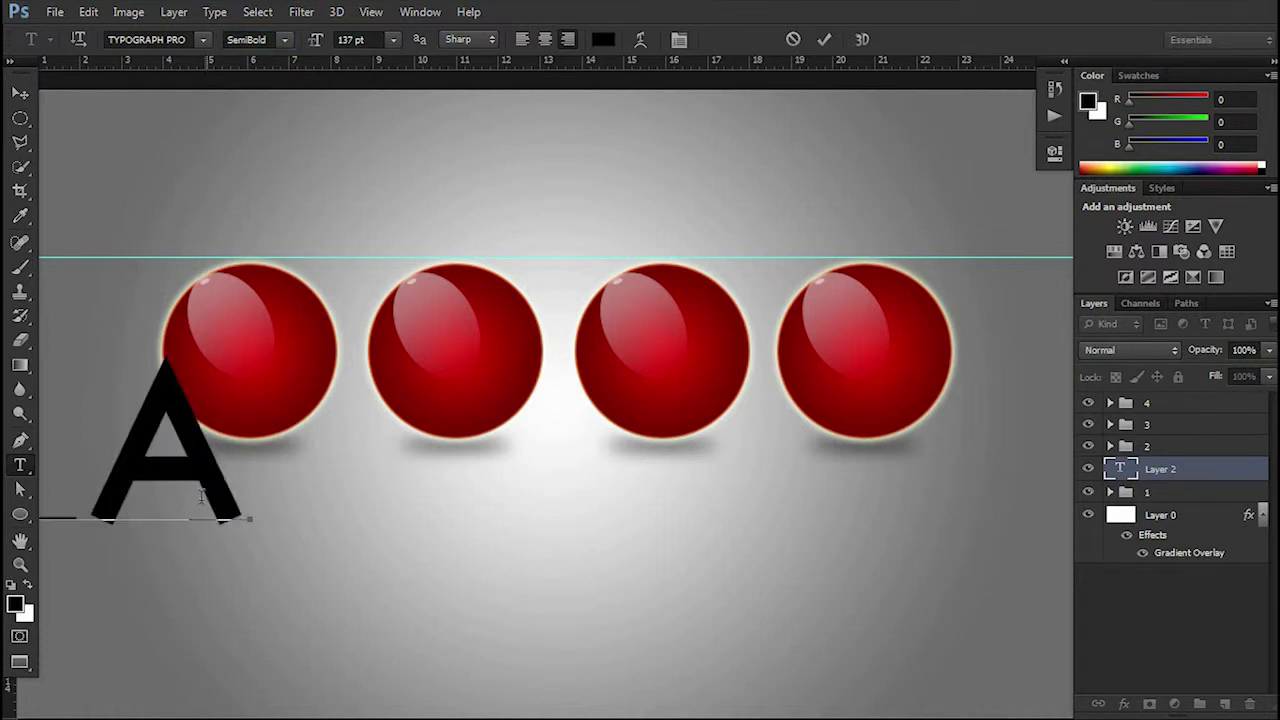
{"action": "key", "text": "ctrl+z"}
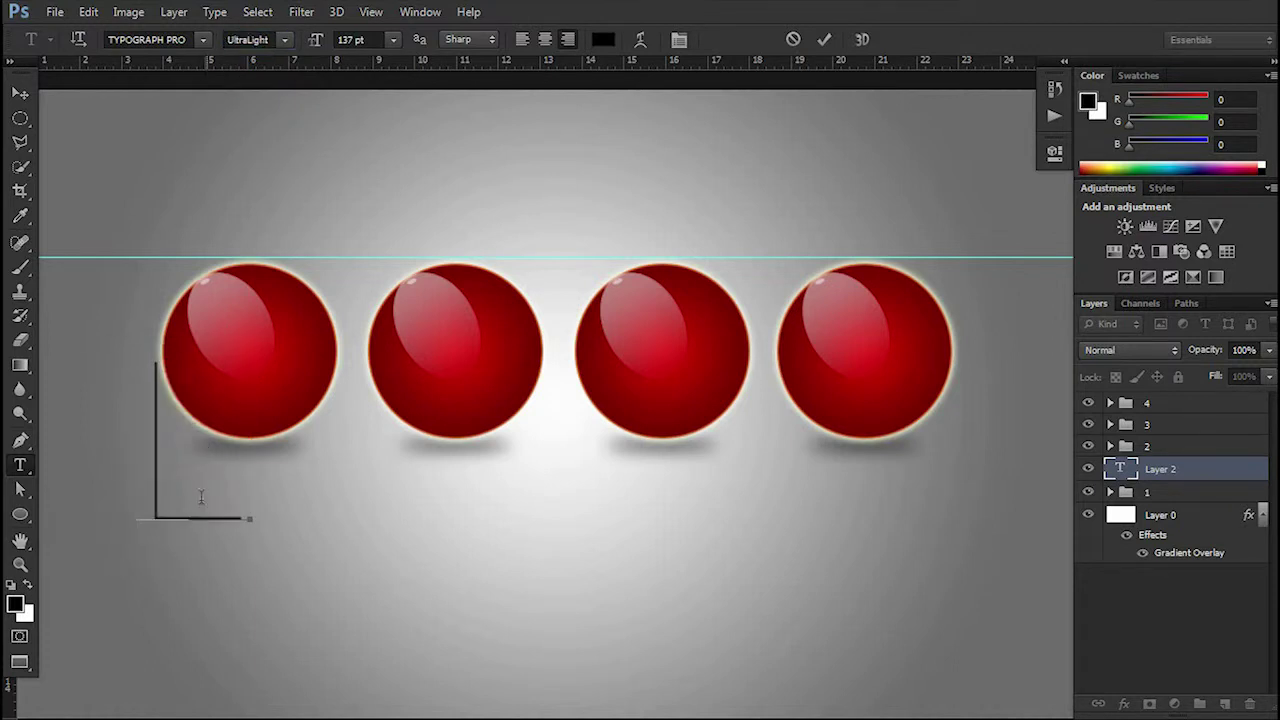
Reapply SemiBold to the L, commit the text, and move it onto the first sphere.
{"action": "left_click", "coordinate": [284, 40]}
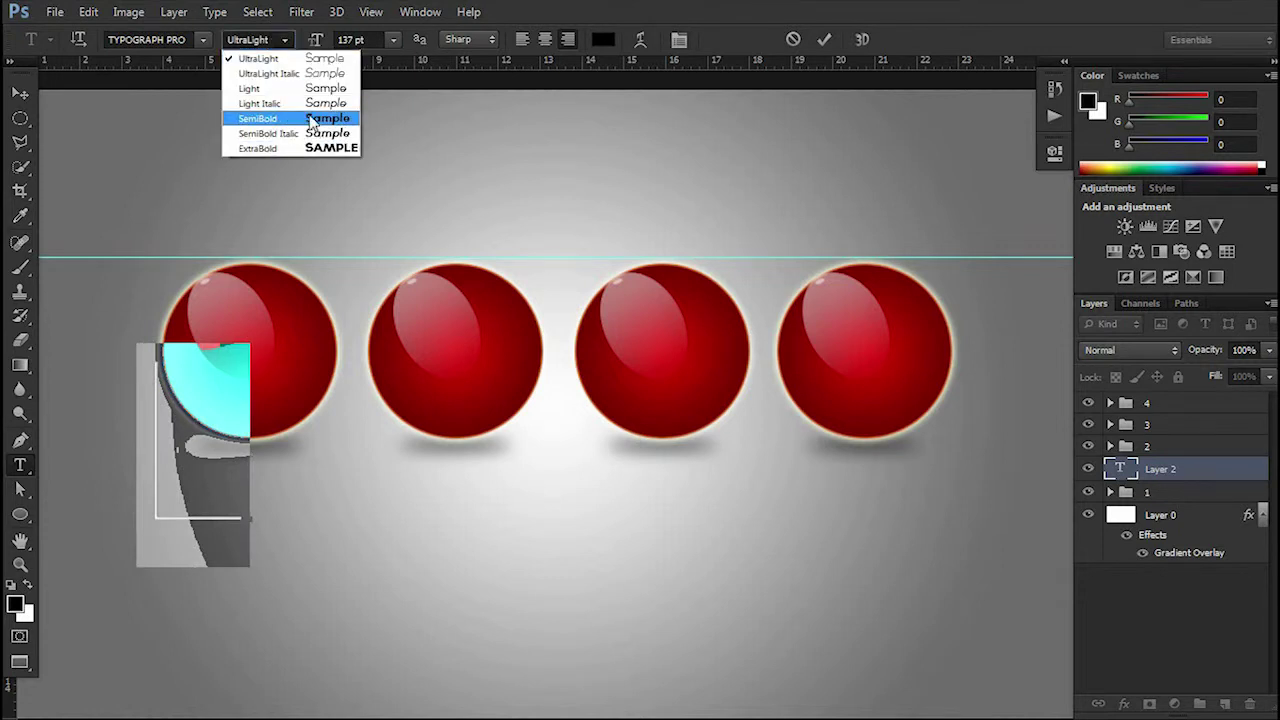
{"action": "left_click", "coordinate": [310, 118]}
{"action": "left_click", "coordinate": [218, 481]}
{"action": "left_click", "coordinate": [20, 92]}
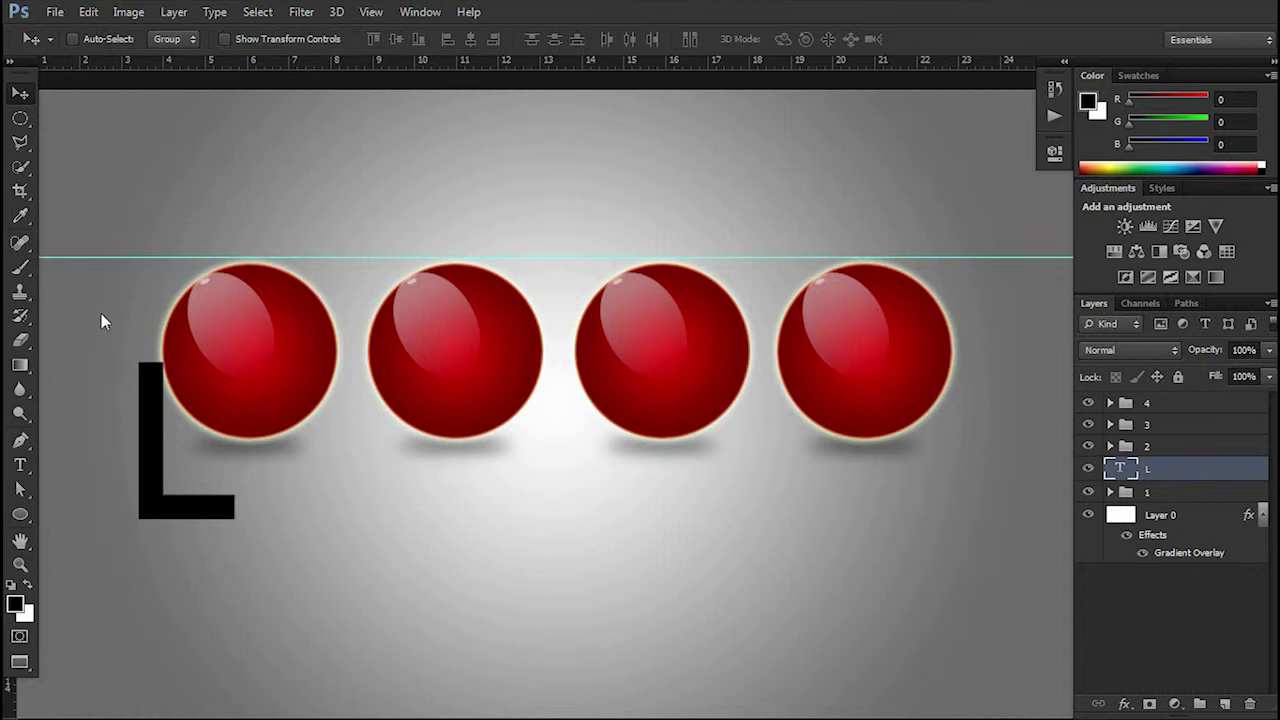
{"action": "left_click_drag", "start_coordinate": [166, 443], "coordinate": [236, 339]}
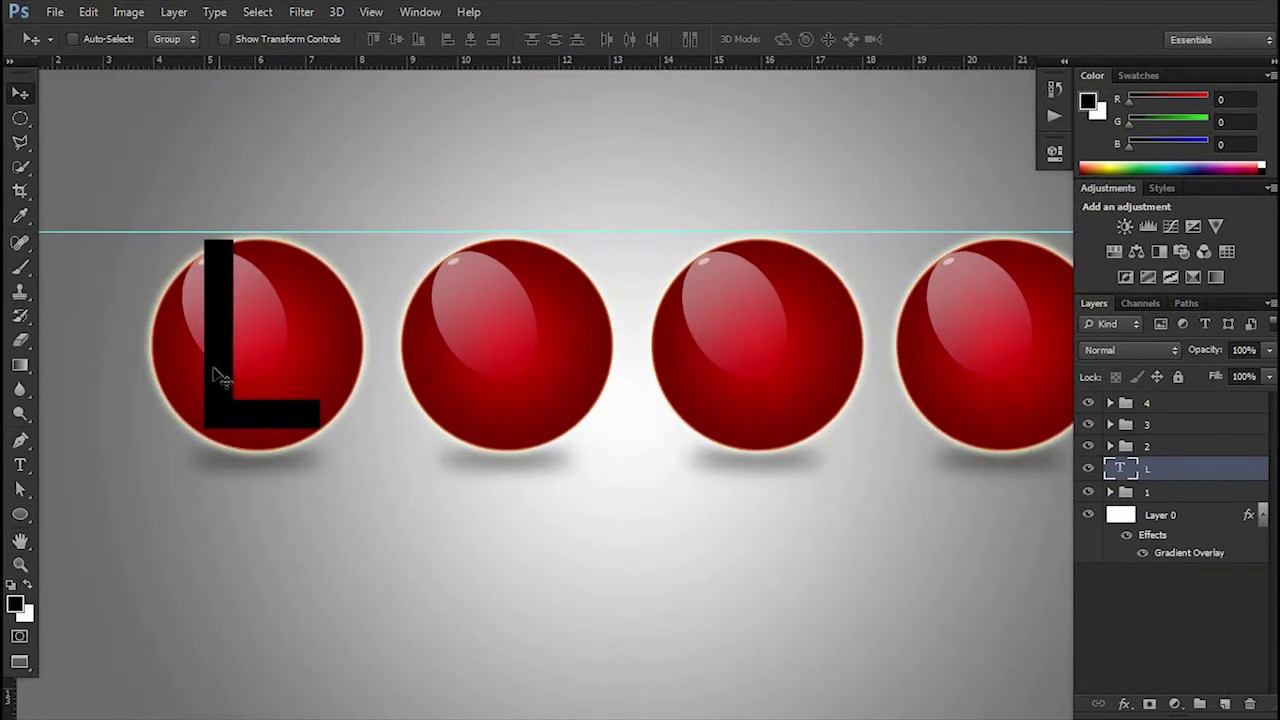
Scale the L down to about 63% and nudge it up and right to centre it.
{"action": "scroll", "coordinate": [222, 393], "scroll_direction": "up", "scroll_amount": 2}
{"action": "key", "text": "ctrl+t"}
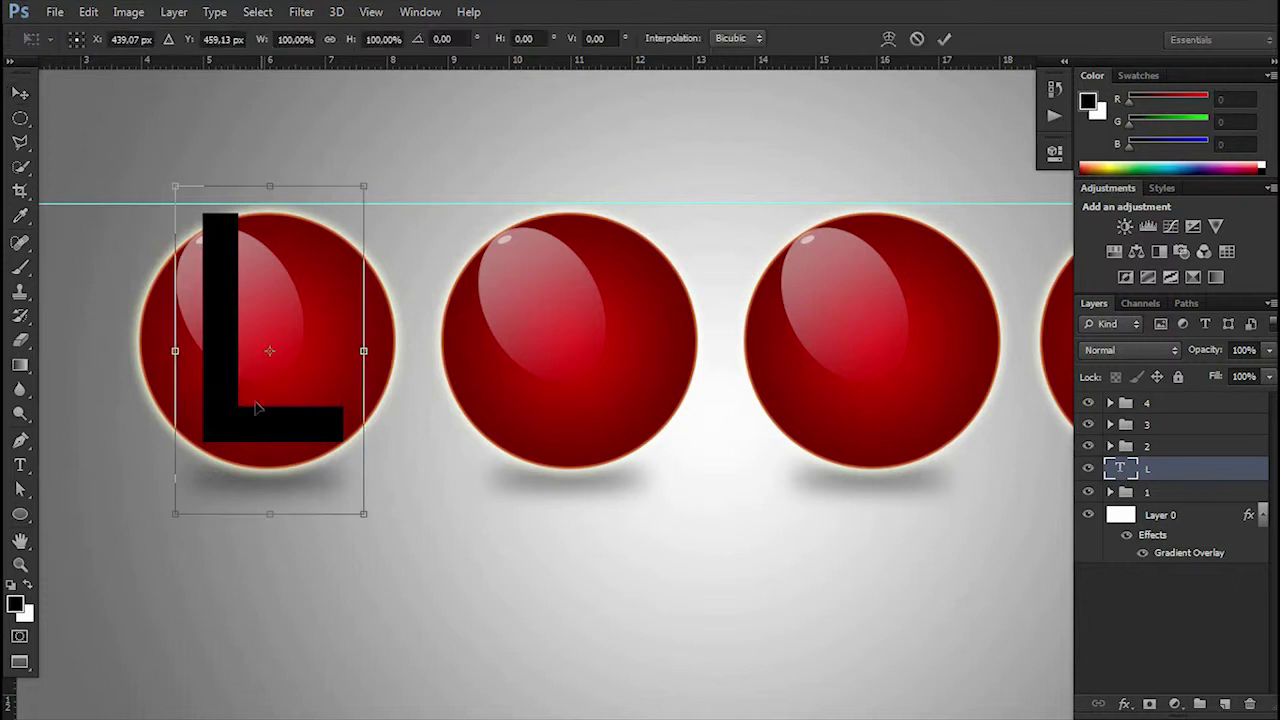
{"action": "left_click", "coordinate": [89, 12]}
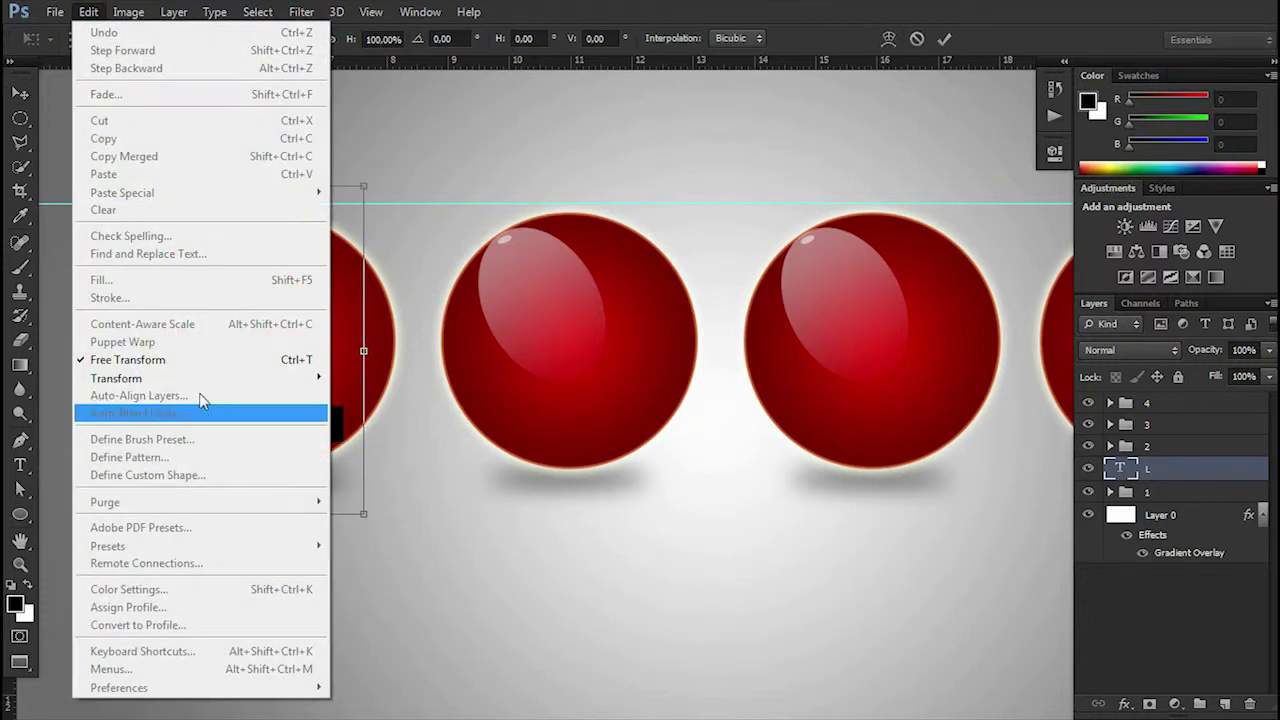
{"action": "left_click", "coordinate": [208, 362]}
{"action": "left_click_drag", "start_coordinate": [365, 515], "coordinate": [328, 455]}
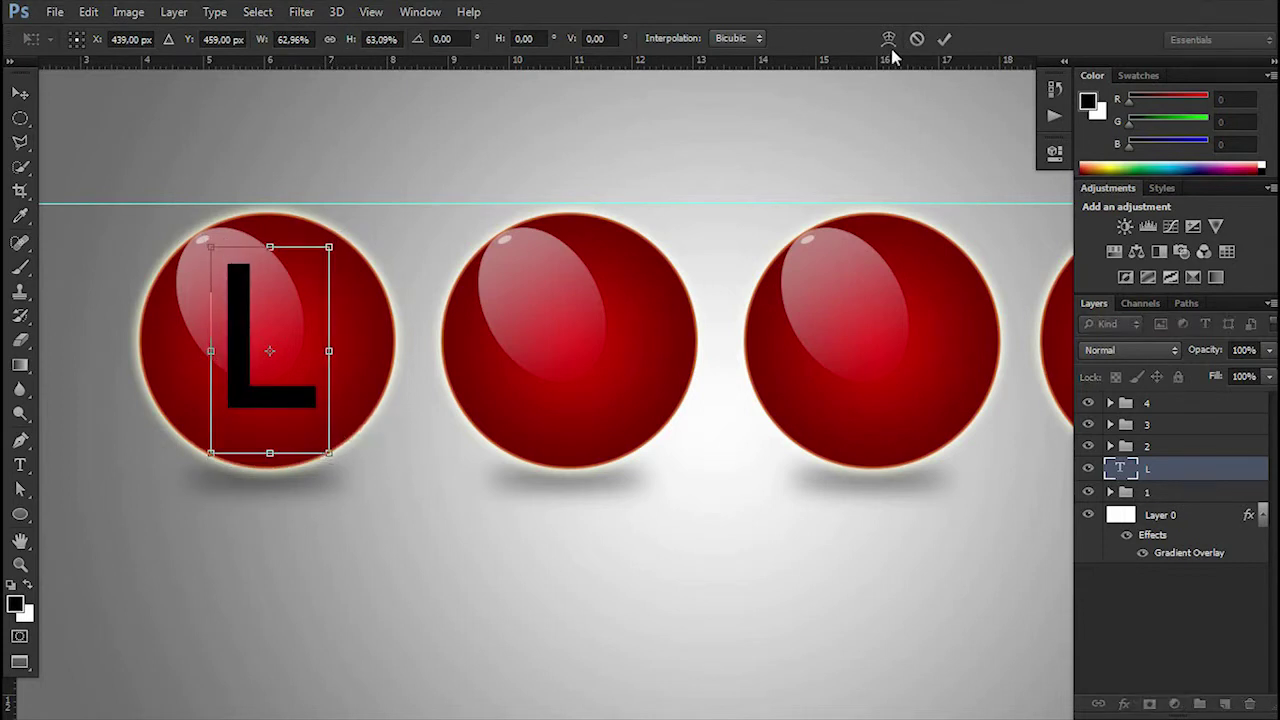
{"action": "left_click", "coordinate": [944, 39]}
{"action": "key", "text": "Up"}
{"action": "key", "text": "Up"}
{"action": "key", "text": "Up"}
{"action": "key", "text": "Right"}
{"action": "key", "text": "Right"}
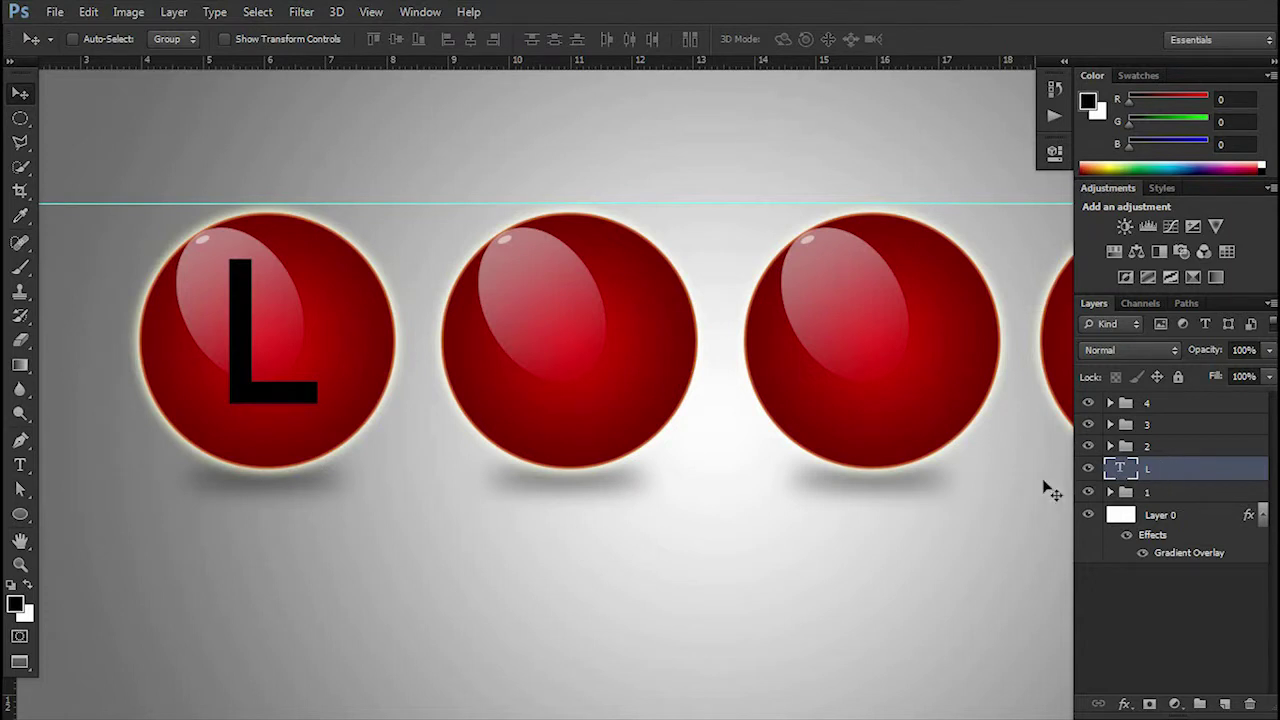
Duplicate the L text layer three times.
{"action": "key", "text": "ctrl+j"}
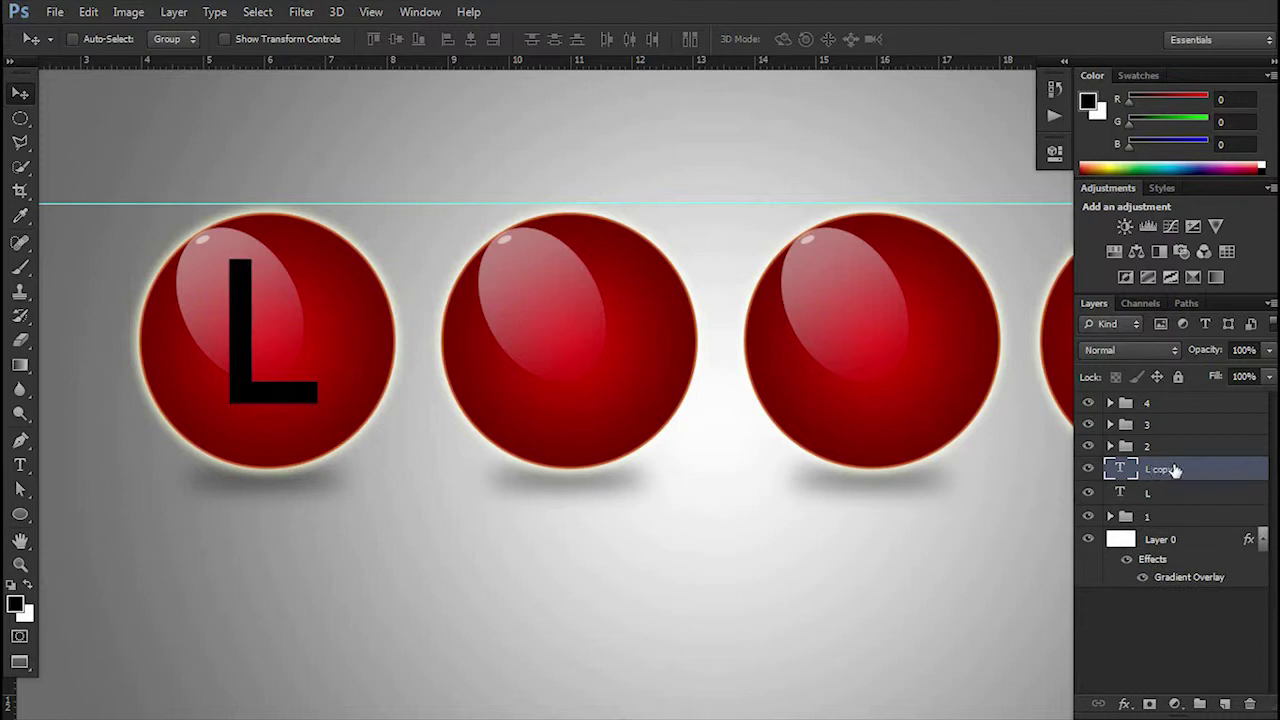
{"action": "right_click", "coordinate": [1175, 470]}
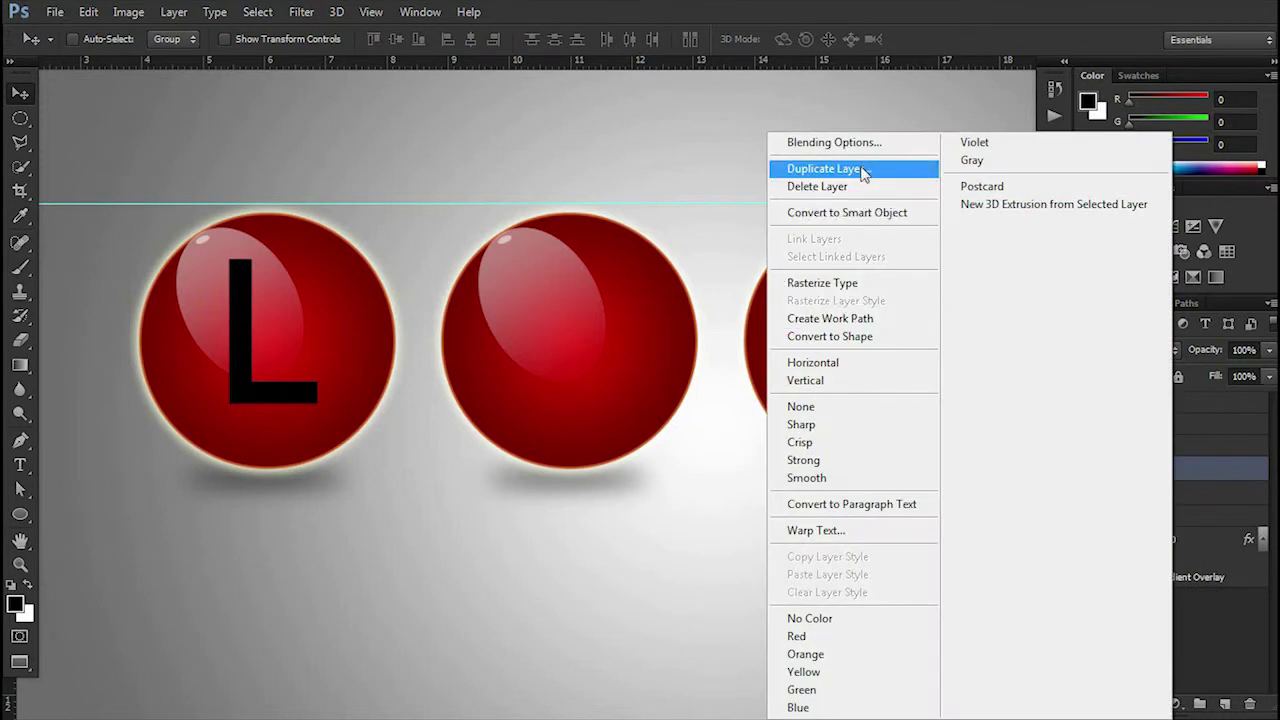
{"action": "left_click", "coordinate": [1205, 484]}
{"action": "key", "text": "ctrl+j"}
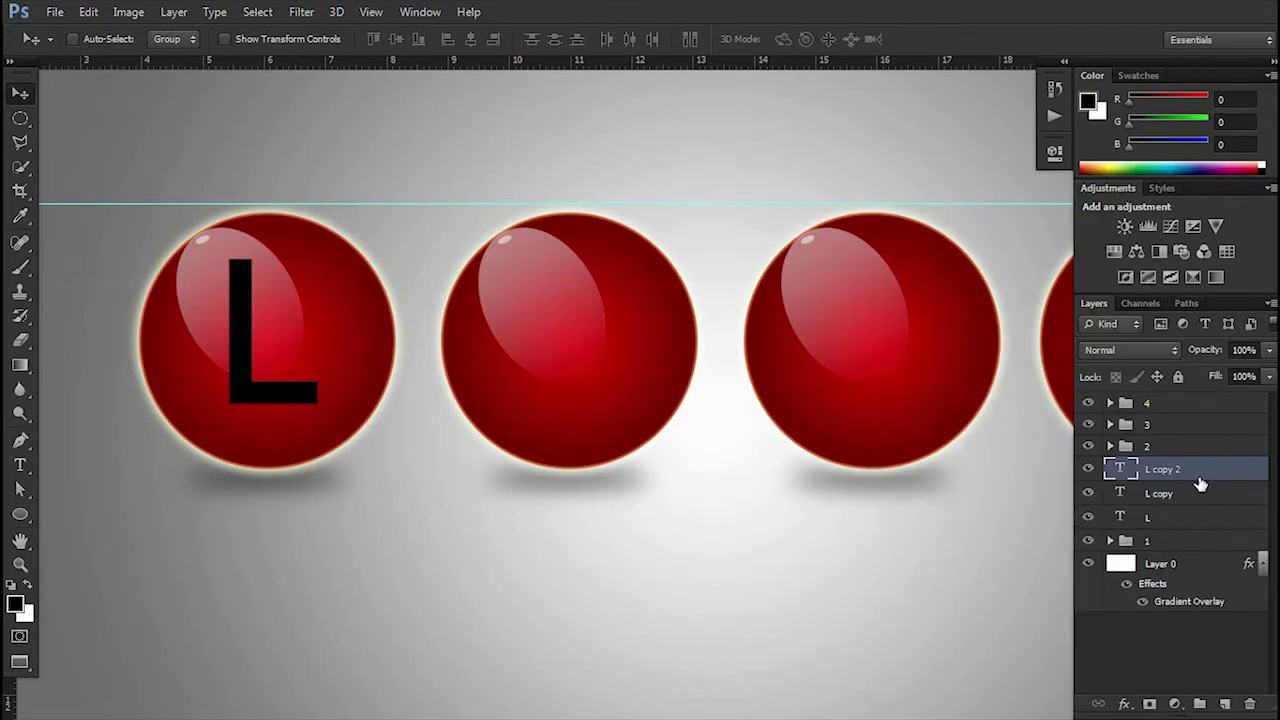
{"action": "left_click", "coordinate": [1177, 491]}
{"action": "left_click", "coordinate": [1177, 469]}
{"action": "key", "text": "ctrl+j"}
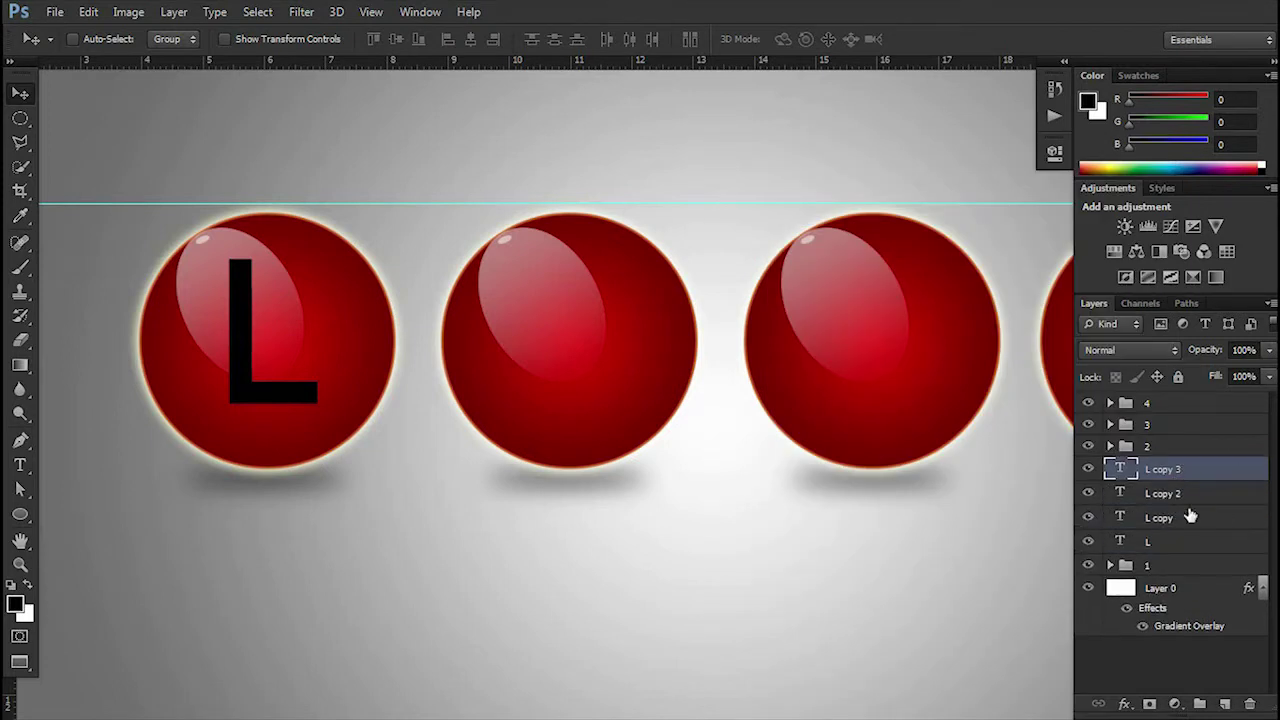
Move the three L copies into groups 2, 3 and 4, then select the original L.
{"action": "left_click", "coordinate": [1190, 516]}
{"action": "left_click_drag", "start_coordinate": [385, 380], "coordinate": [616, 383]}
{"action": "left_click_drag", "start_coordinate": [1178, 518], "coordinate": [1180, 447]}
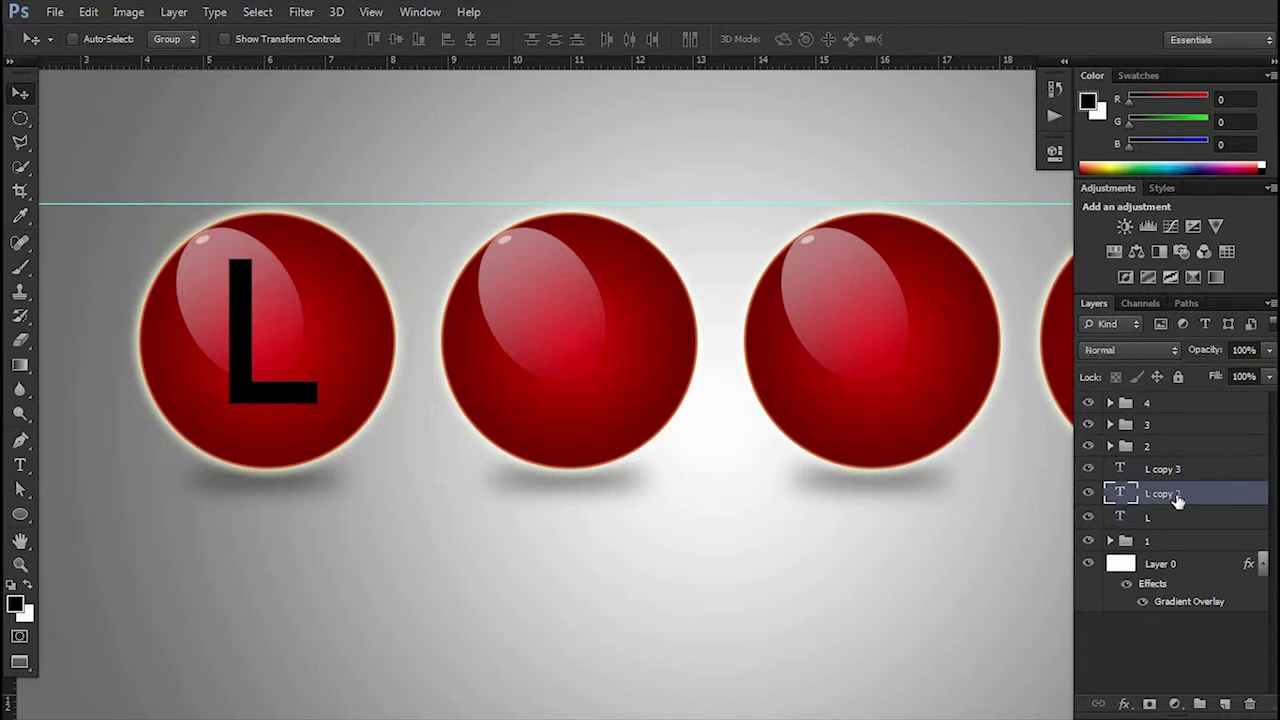
{"action": "left_click_drag", "start_coordinate": [1178, 497], "coordinate": [1177, 428]}
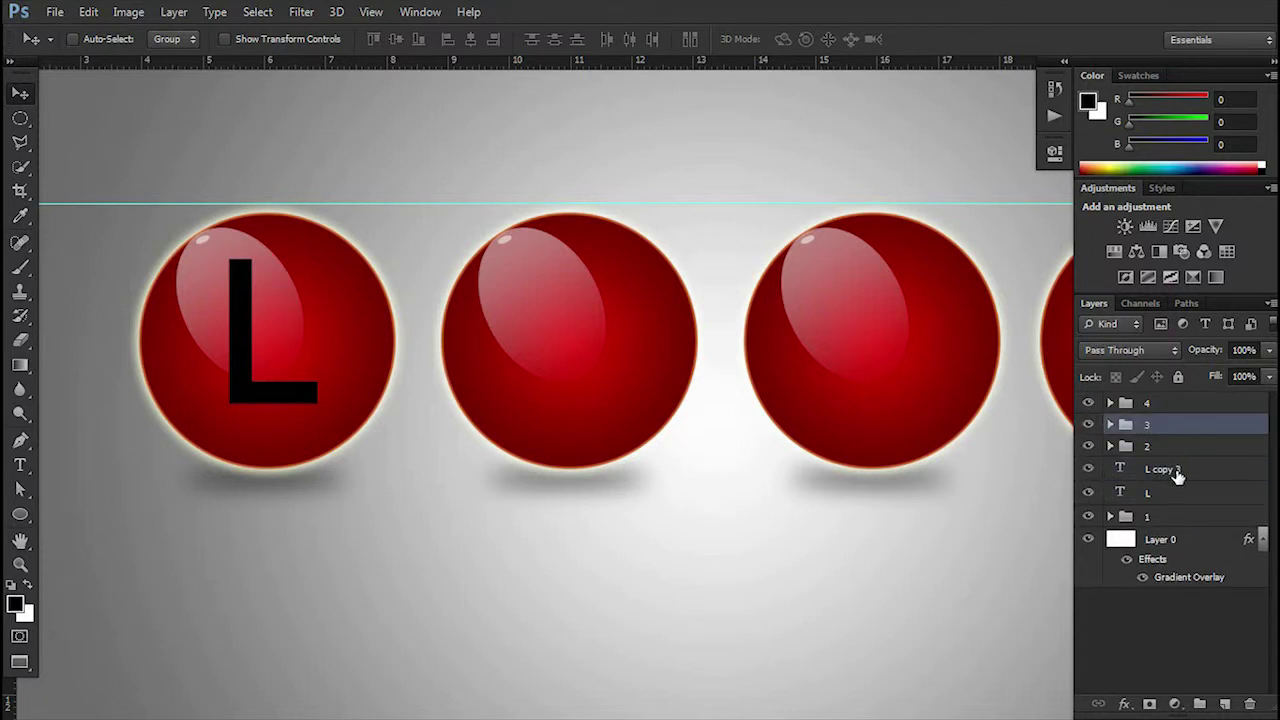
{"action": "left_click_drag", "start_coordinate": [1178, 477], "coordinate": [1177, 406]}
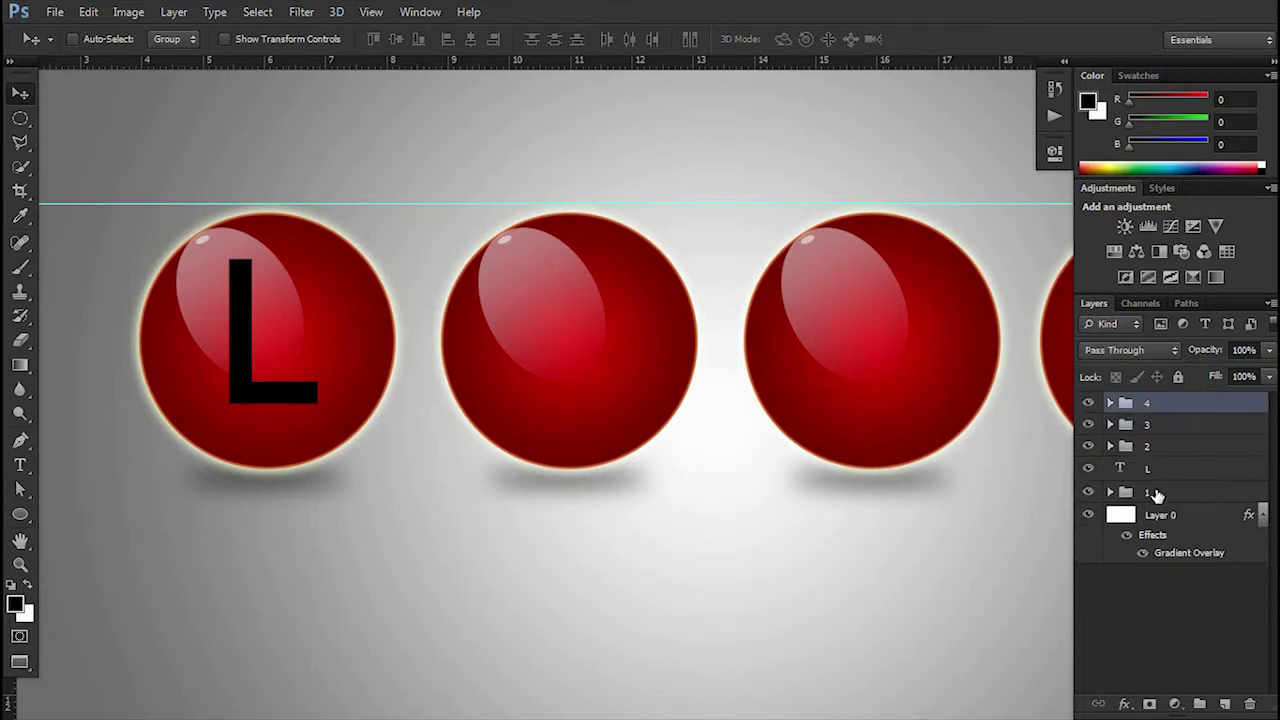
{"action": "left_click", "coordinate": [1156, 494]}
Place the L layer in group 1 between Ellipse 2 and Ellipse 1 at 50% opacity, then collapse the group.
{"action": "left_click_drag", "start_coordinate": [1158, 468], "coordinate": [1168, 494]}
{"action": "left_click", "coordinate": [1110, 468]}
{"action": "scroll", "coordinate": [1180, 600], "scroll_direction": "down", "scroll_amount": 2}
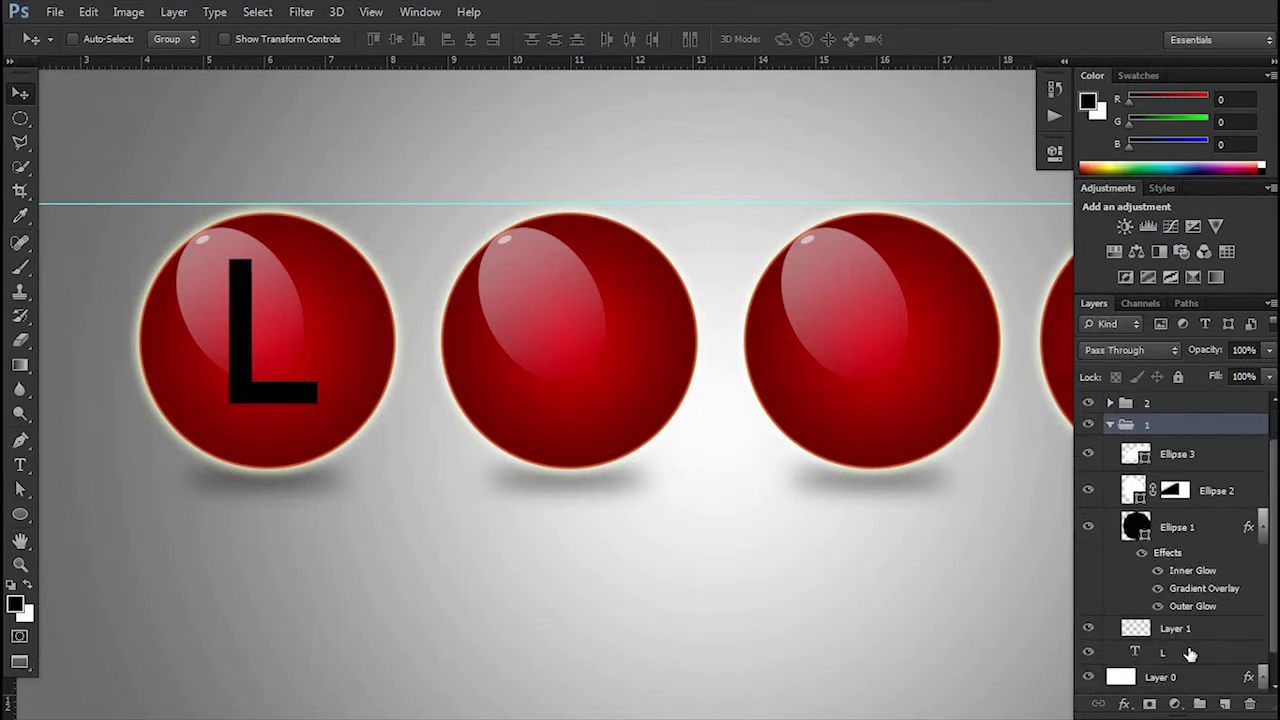
{"action": "left_click", "coordinate": [1189, 653]}
{"action": "left_click_drag", "start_coordinate": [1189, 653], "coordinate": [1200, 512]}
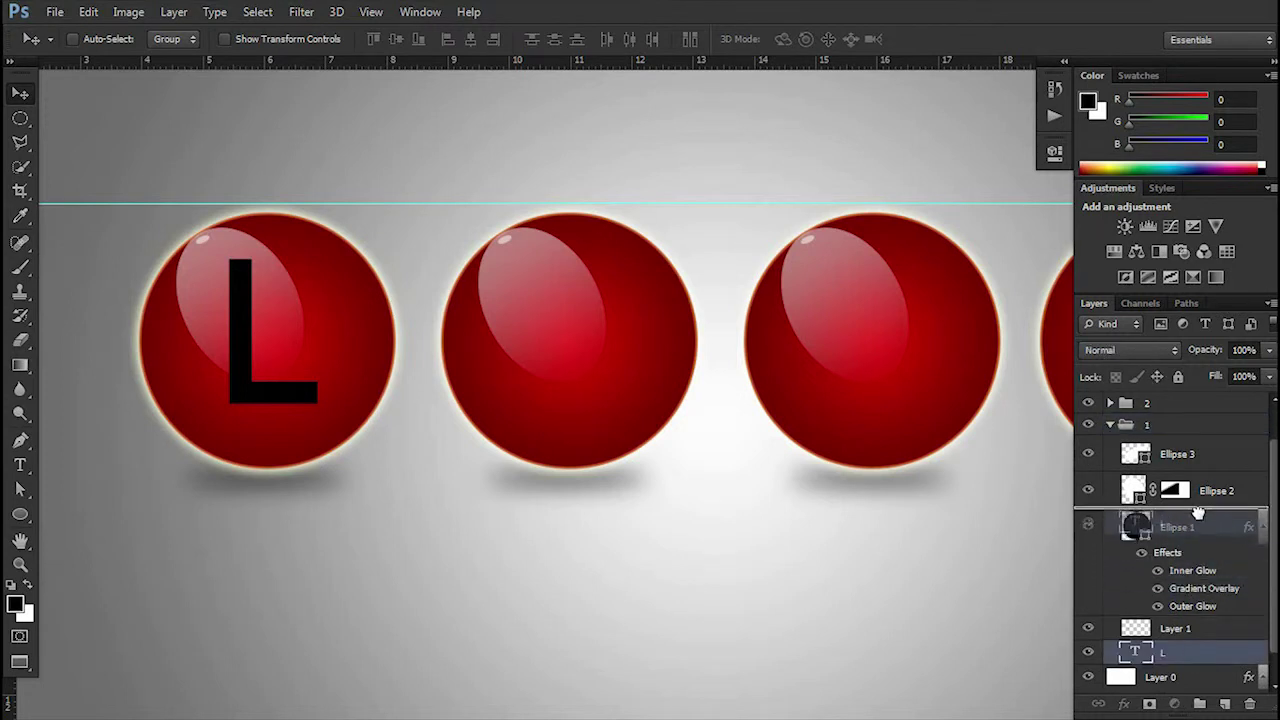
{"action": "left_click", "coordinate": [1258, 351]}
{"action": "type", "text": "50"}
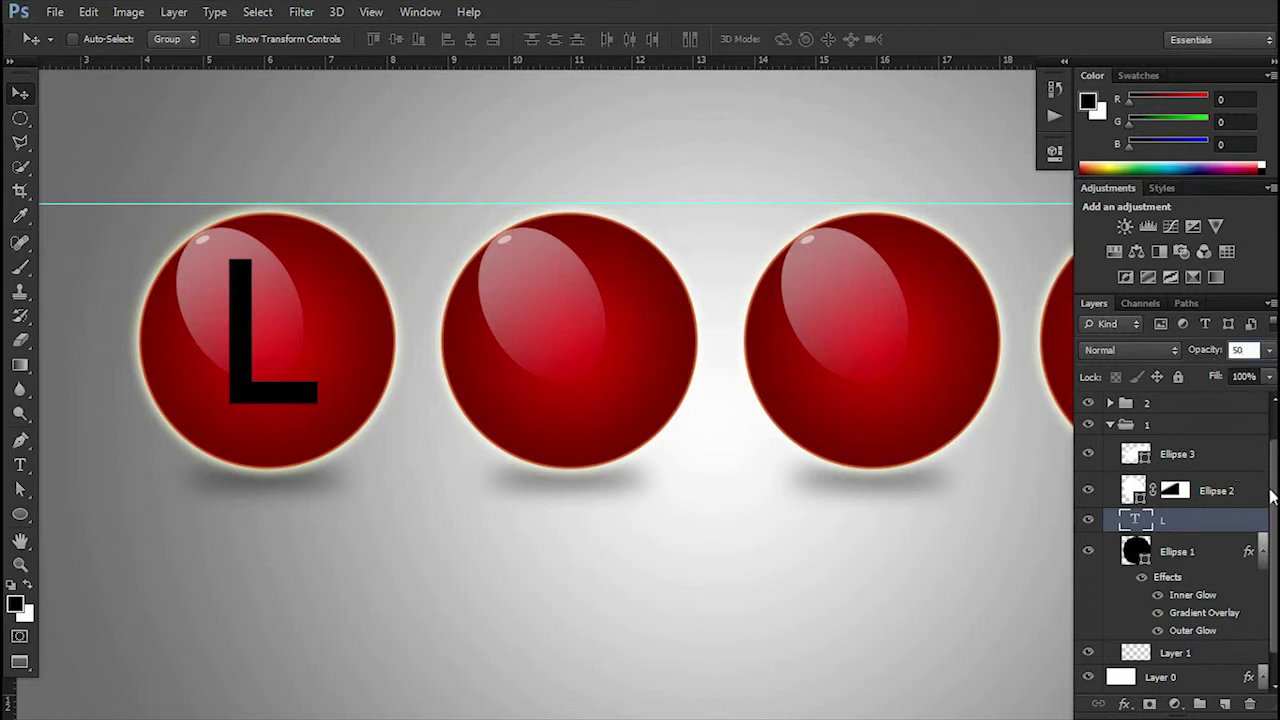
{"action": "left_click_drag", "start_coordinate": [1276, 480], "coordinate": [1272, 505]}
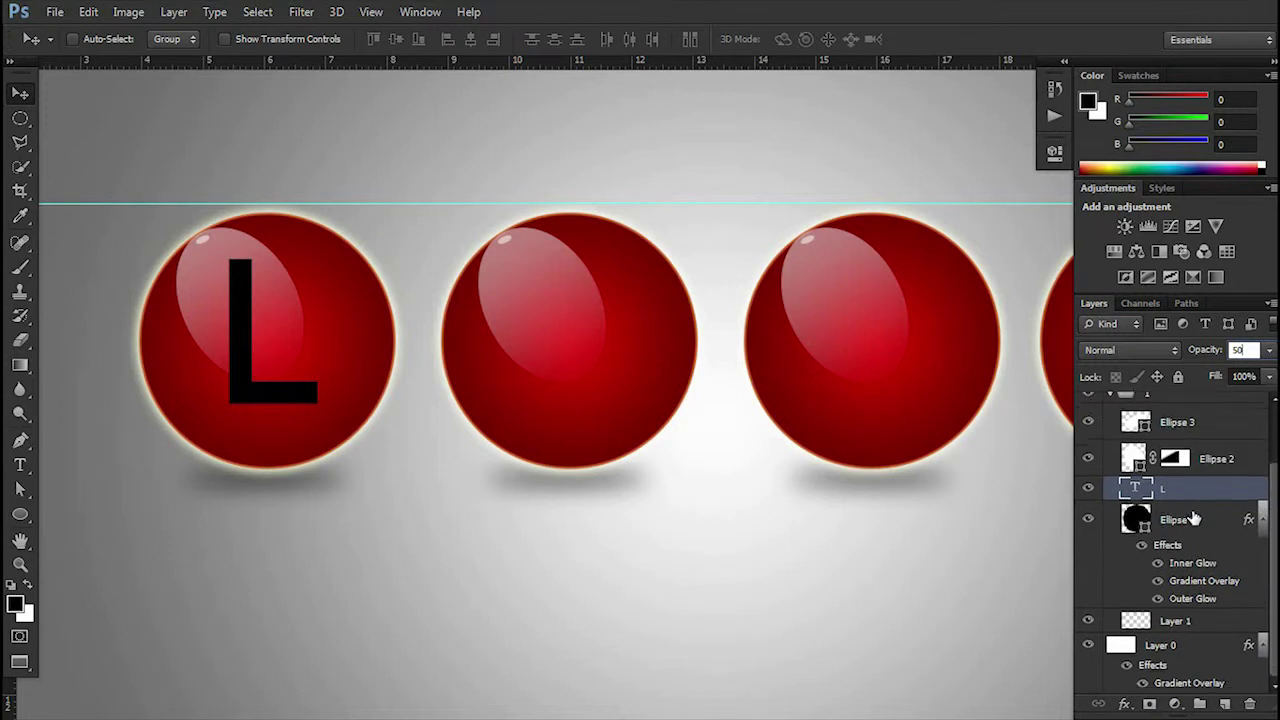
{"action": "scroll", "coordinate": [1150, 510], "scroll_direction": "up", "scroll_amount": 2}
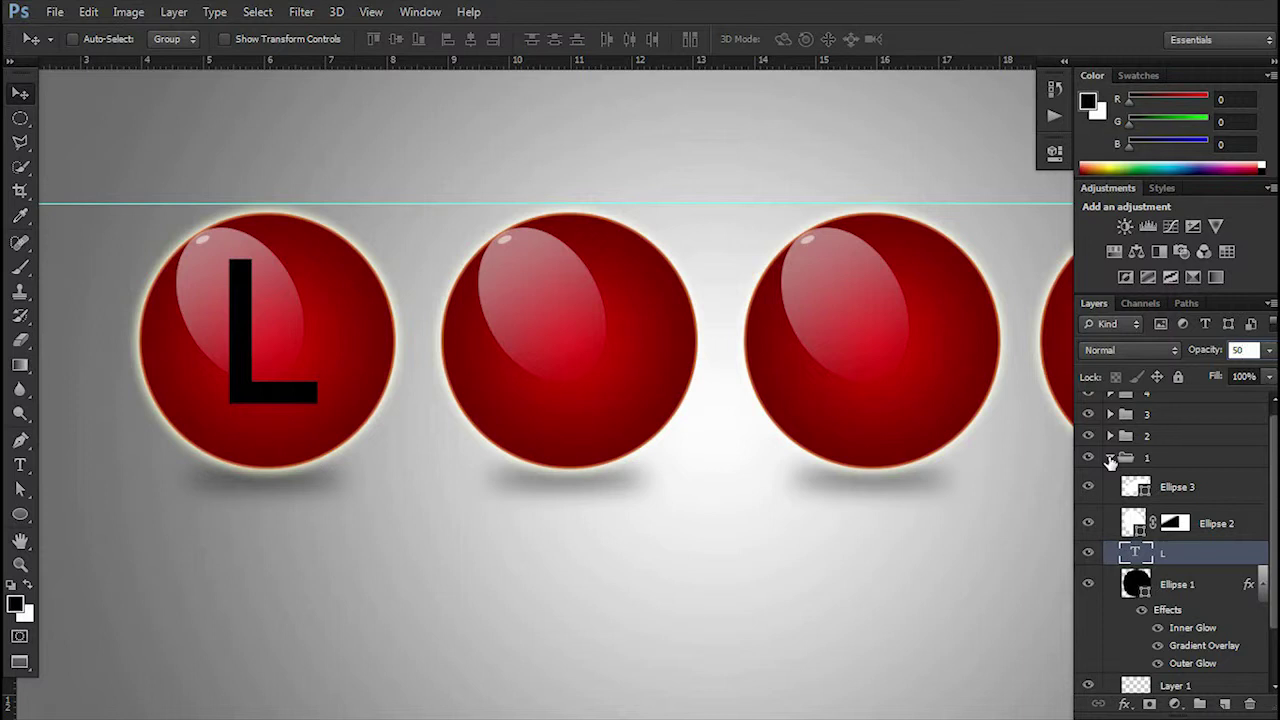
{"action": "left_click", "coordinate": [1110, 458]}
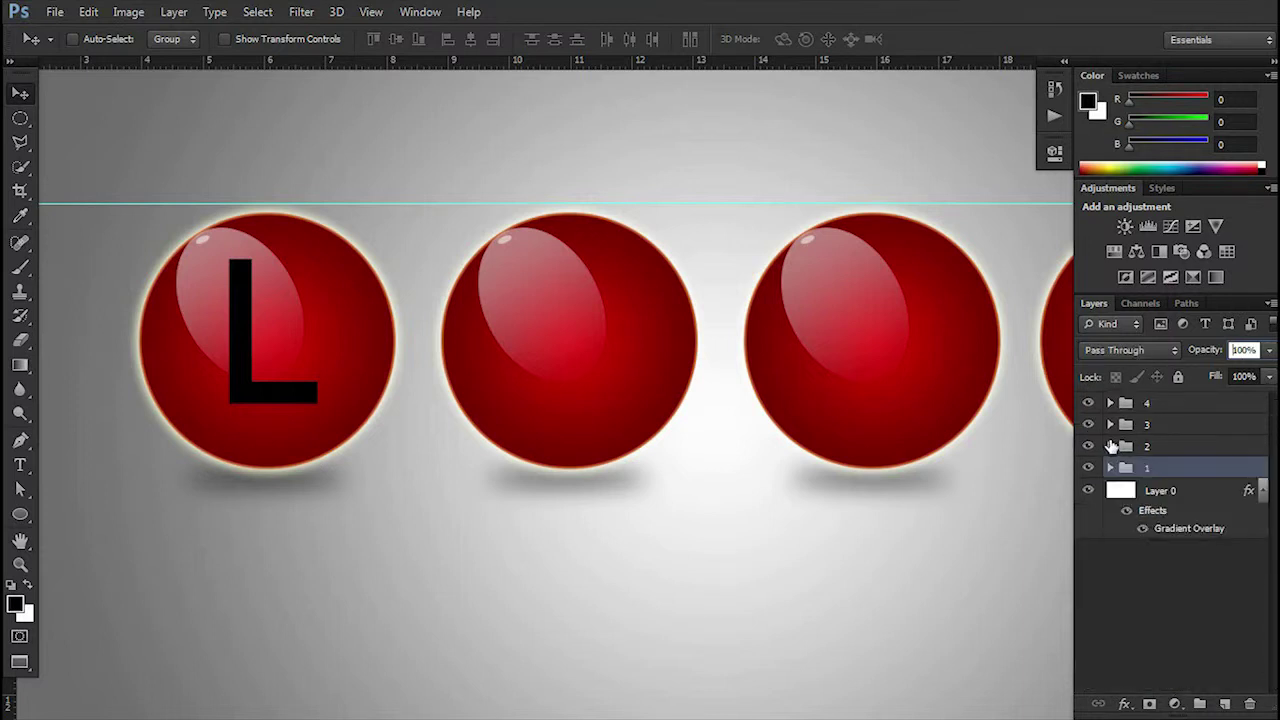
{"action": "left_click", "coordinate": [1110, 446]}
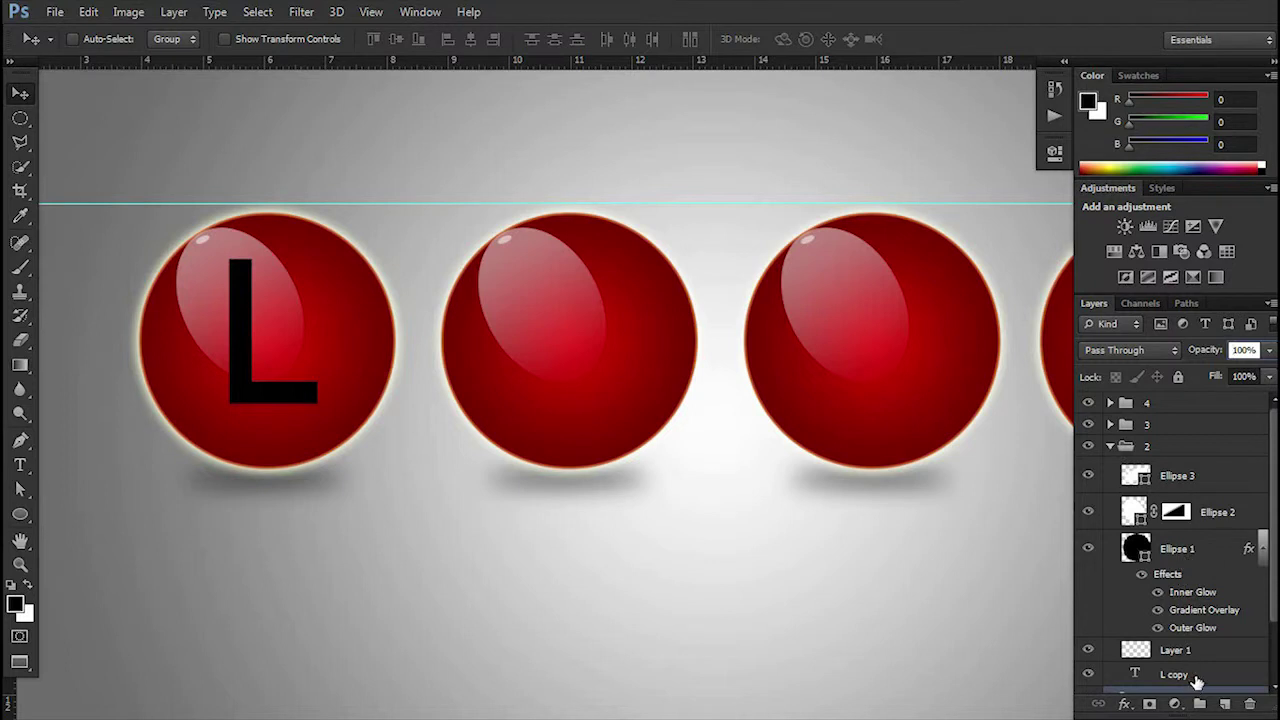
{"action": "left_click", "coordinate": [1110, 446]}
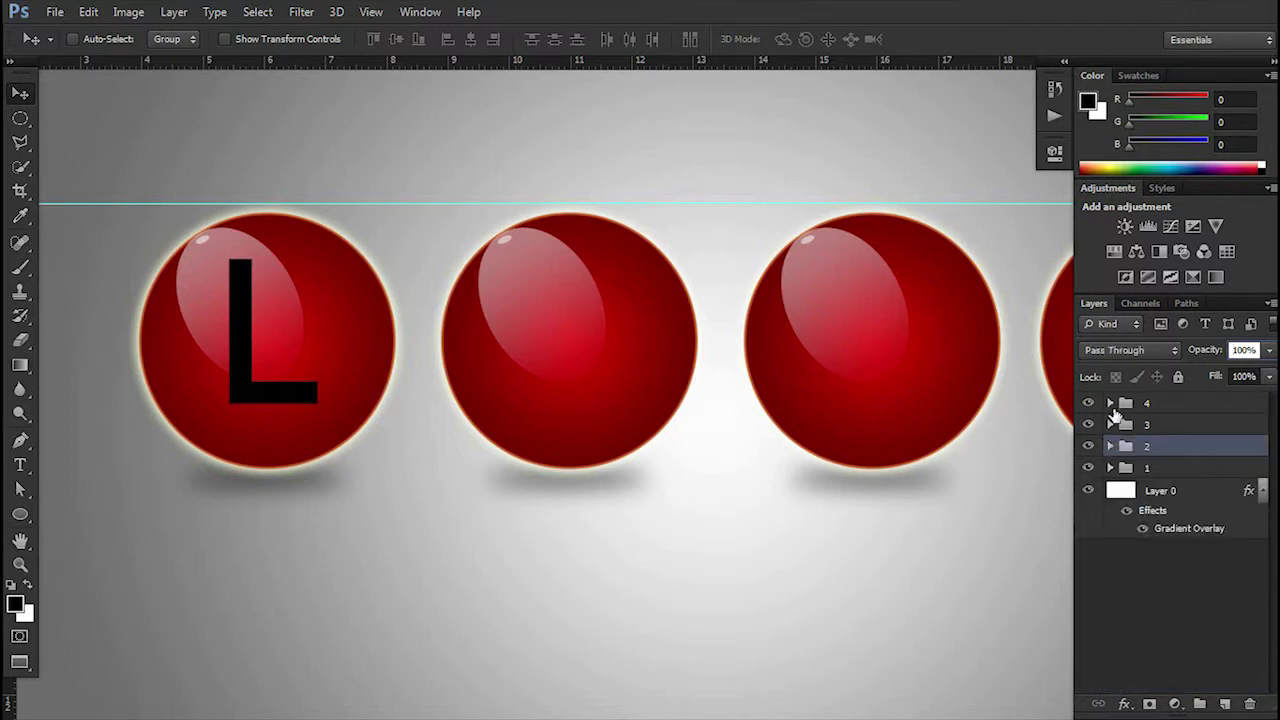
{"action": "left_click", "coordinate": [1110, 403]}
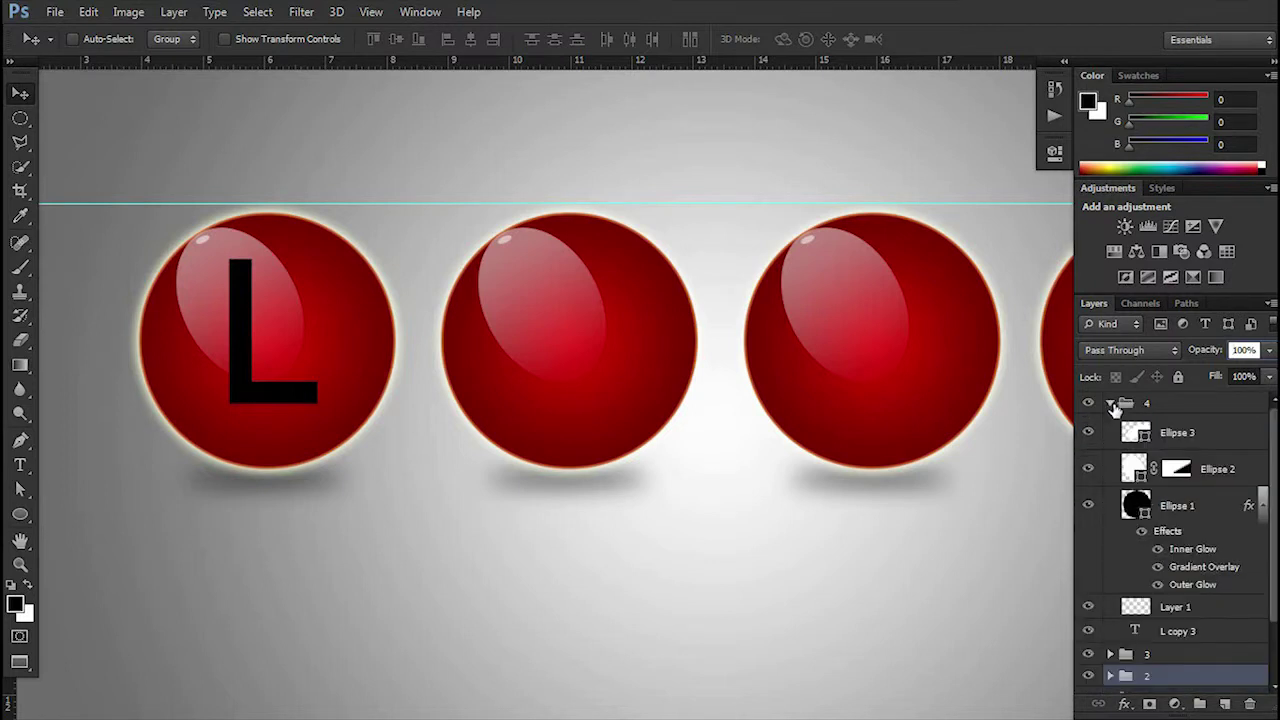
{"action": "left_click", "coordinate": [1111, 404]}
{"action": "left_click", "coordinate": [1250, 350]}
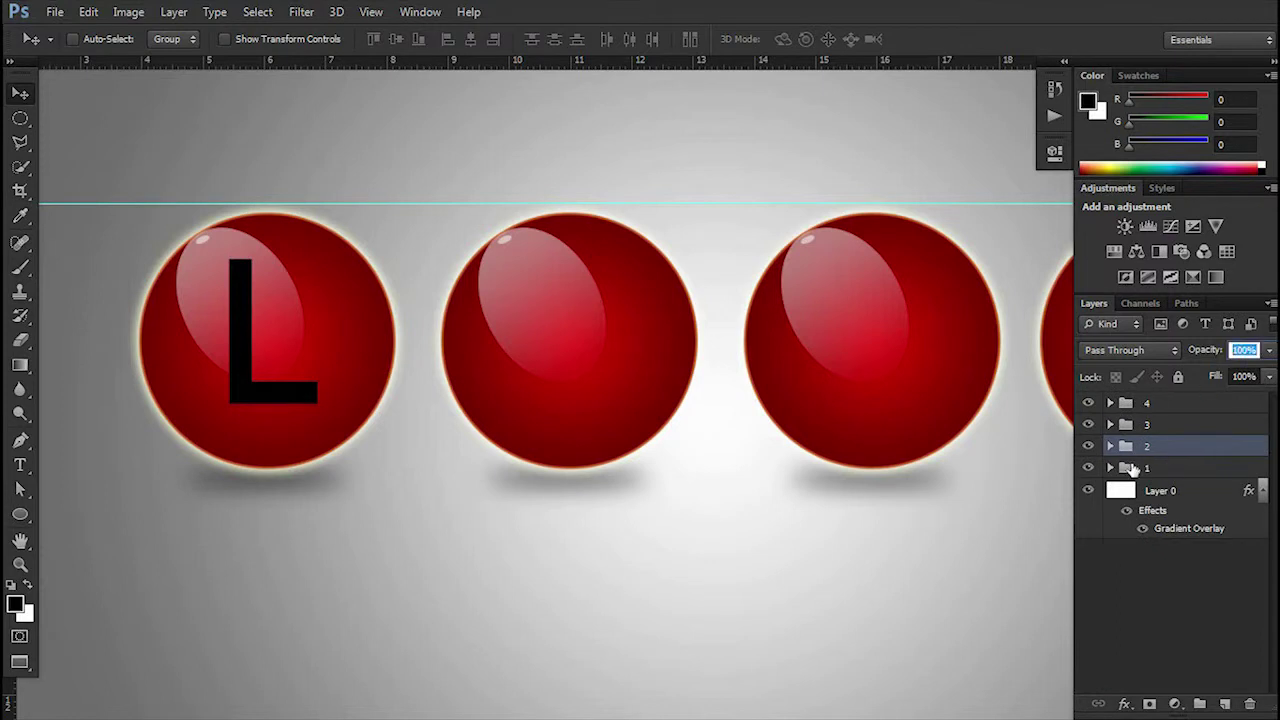
{"action": "left_click", "coordinate": [1111, 468]}
{"action": "left_click", "coordinate": [1185, 565]}
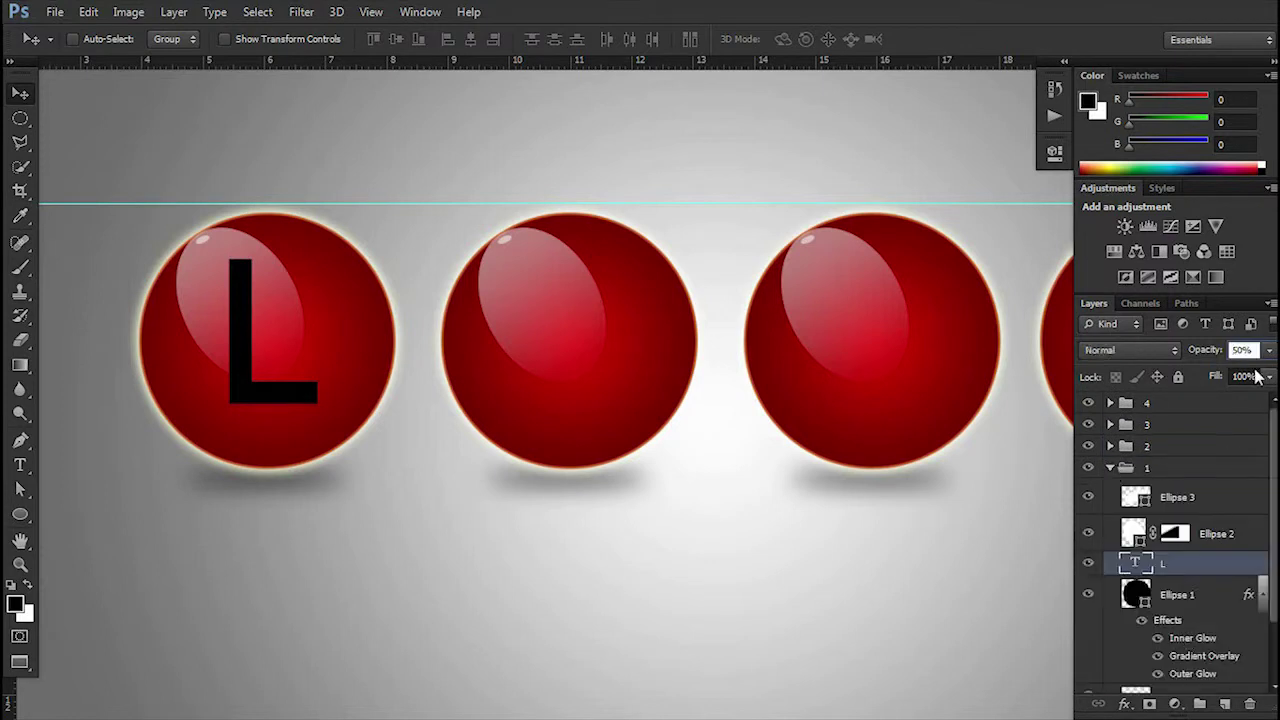
{"action": "key", "text": "Return"}
{"action": "right_click", "coordinate": [272, 403]}
{"action": "left_click", "coordinate": [327, 429]}
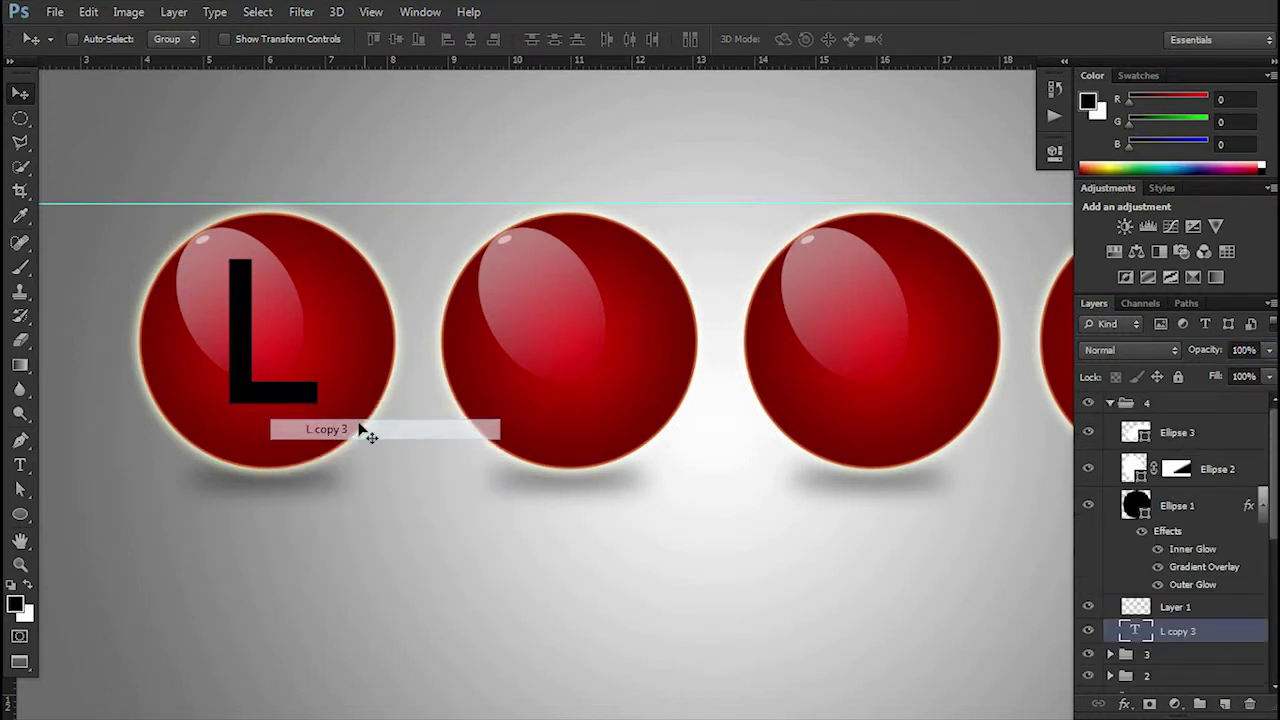
{"action": "left_click", "coordinate": [1088, 631]}
{"action": "left_click", "coordinate": [1088, 631]}
{"action": "left_click", "coordinate": [1088, 631]}
{"action": "left_click", "coordinate": [1088, 631]}
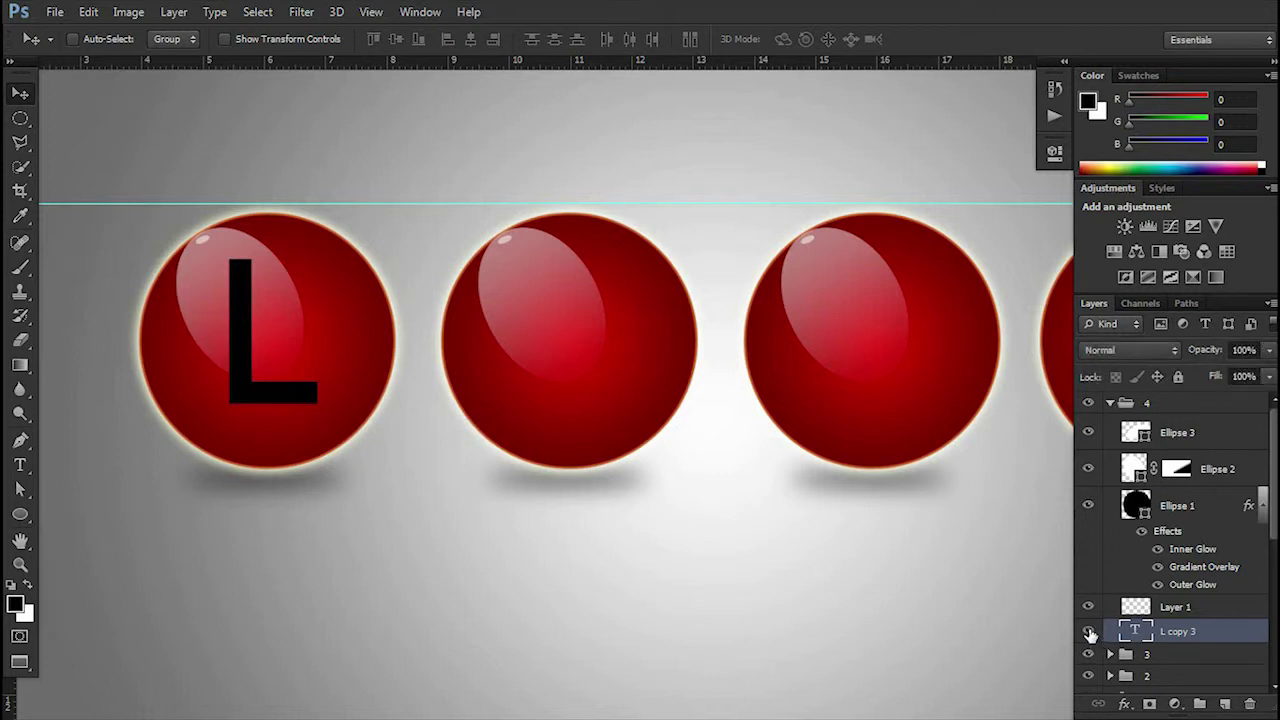
{"action": "left_click", "coordinate": [1110, 403]}
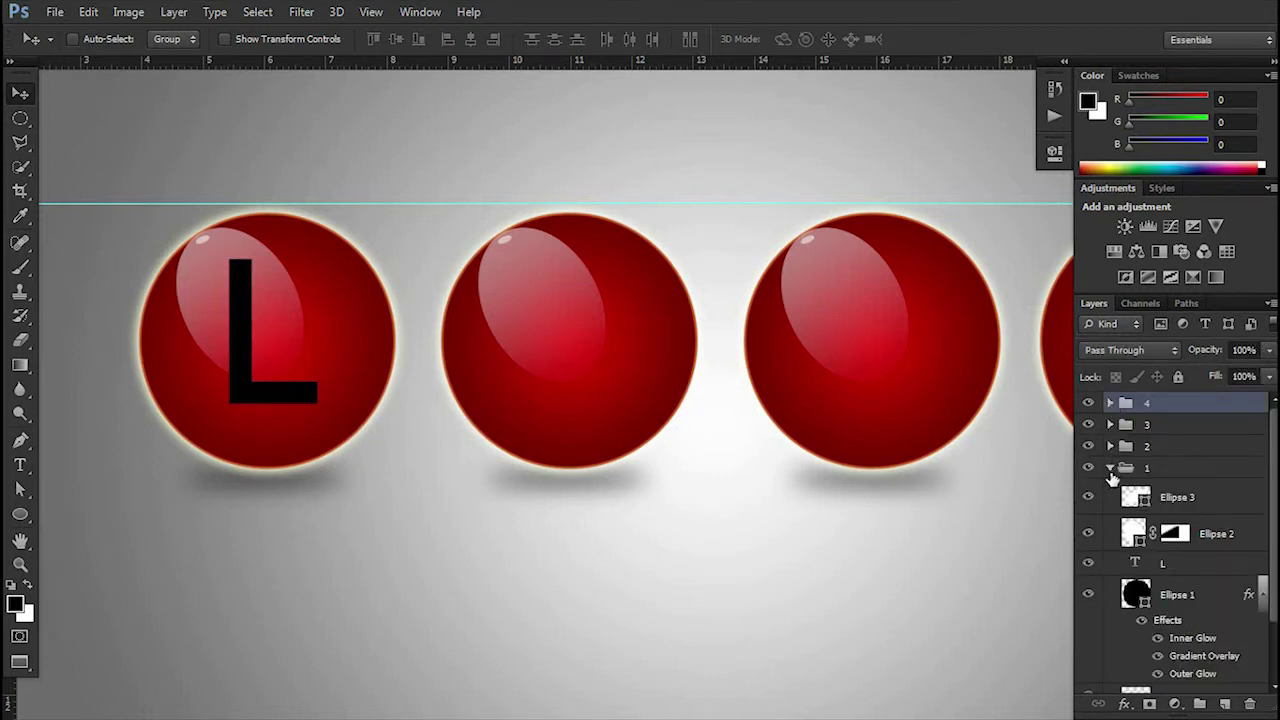
{"action": "left_click", "coordinate": [1110, 467]}
{"action": "left_click", "coordinate": [1110, 446]}
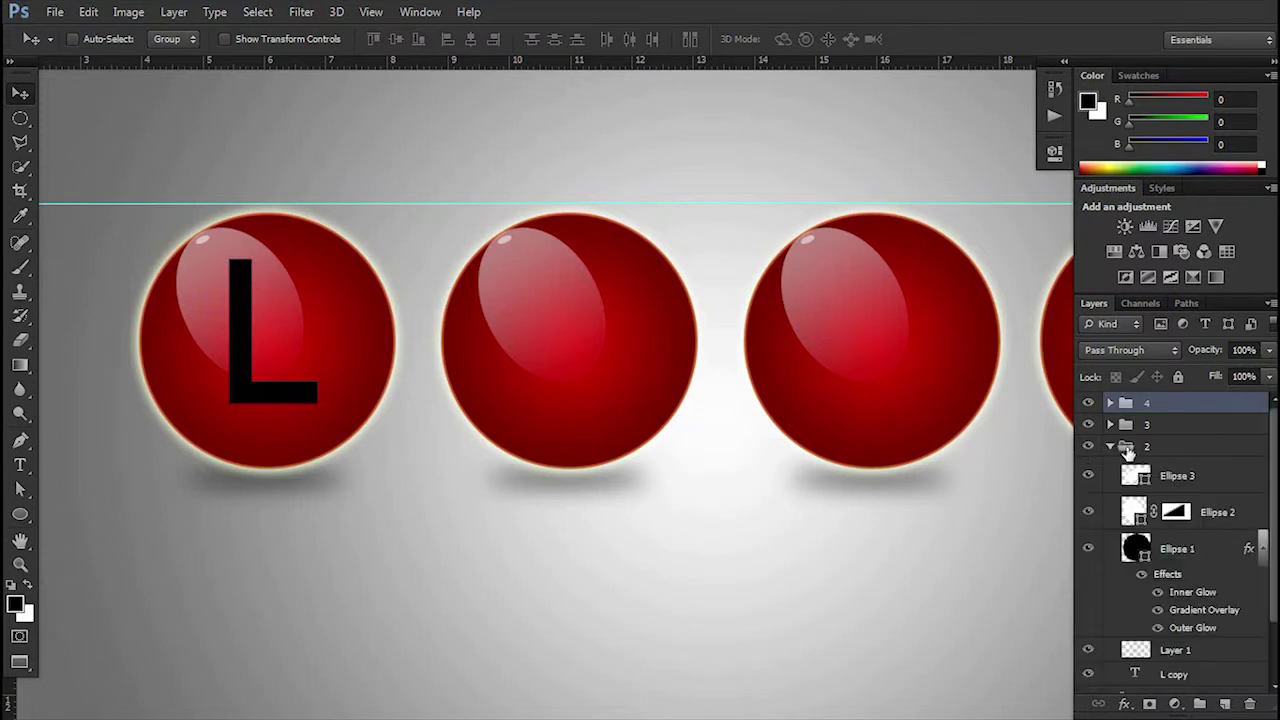
{"action": "scroll", "coordinate": [1185, 590], "scroll_direction": "down", "scroll_amount": 2}
{"action": "left_click", "coordinate": [1183, 608]}
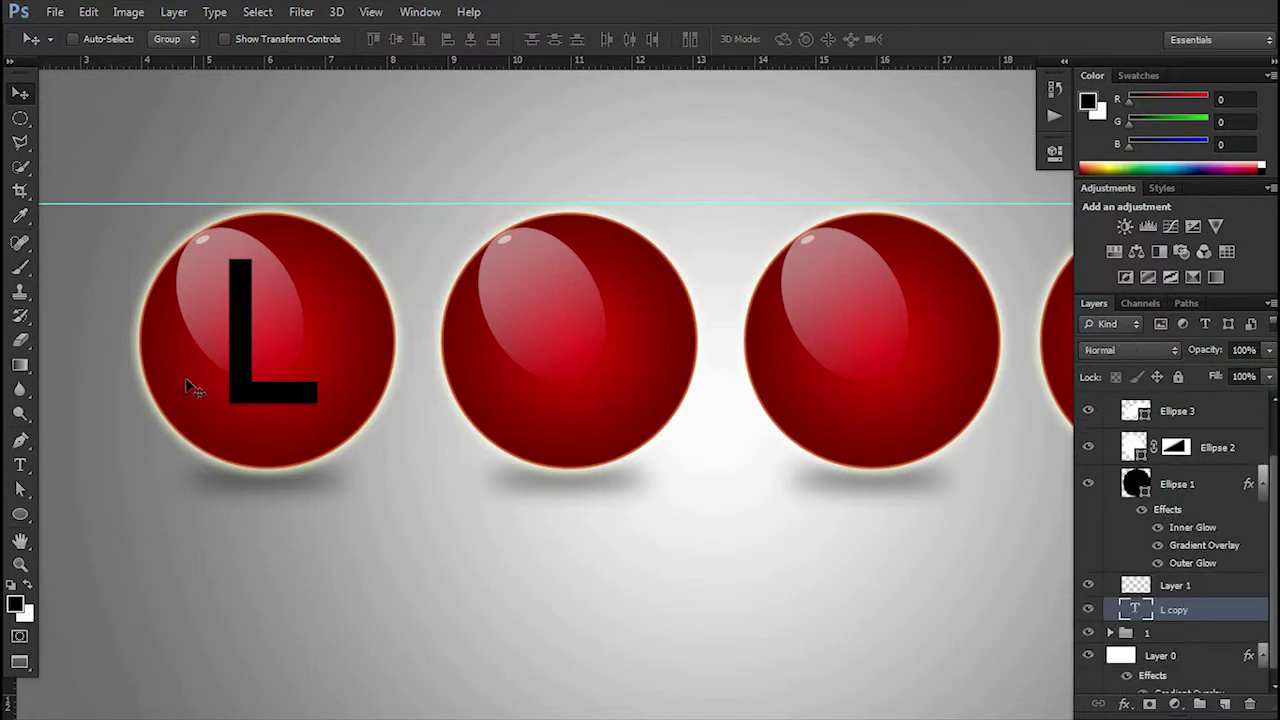
{"action": "left_click_drag", "start_coordinate": [243, 372], "coordinate": [655, 374]}
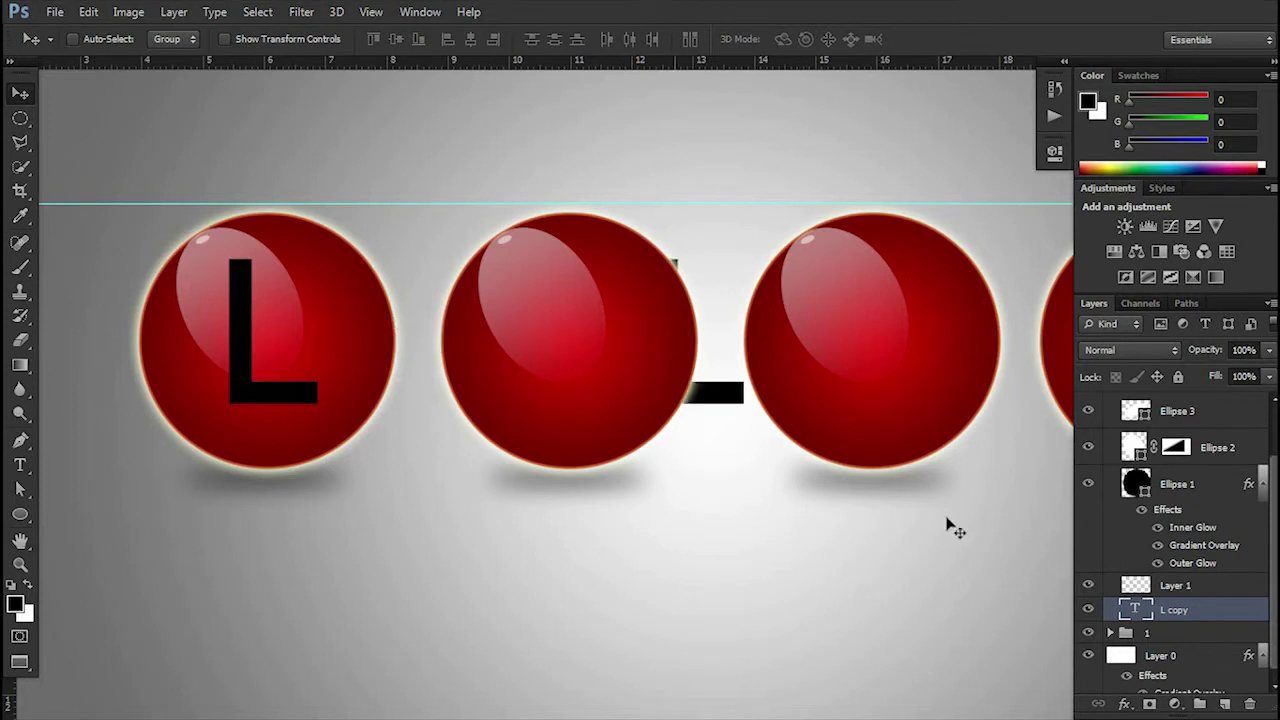
Put L copy above Ellipse 1 in group 2 and centre it on the second sphere.
{"action": "left_click_drag", "start_coordinate": [1177, 484], "coordinate": [1180, 470]}
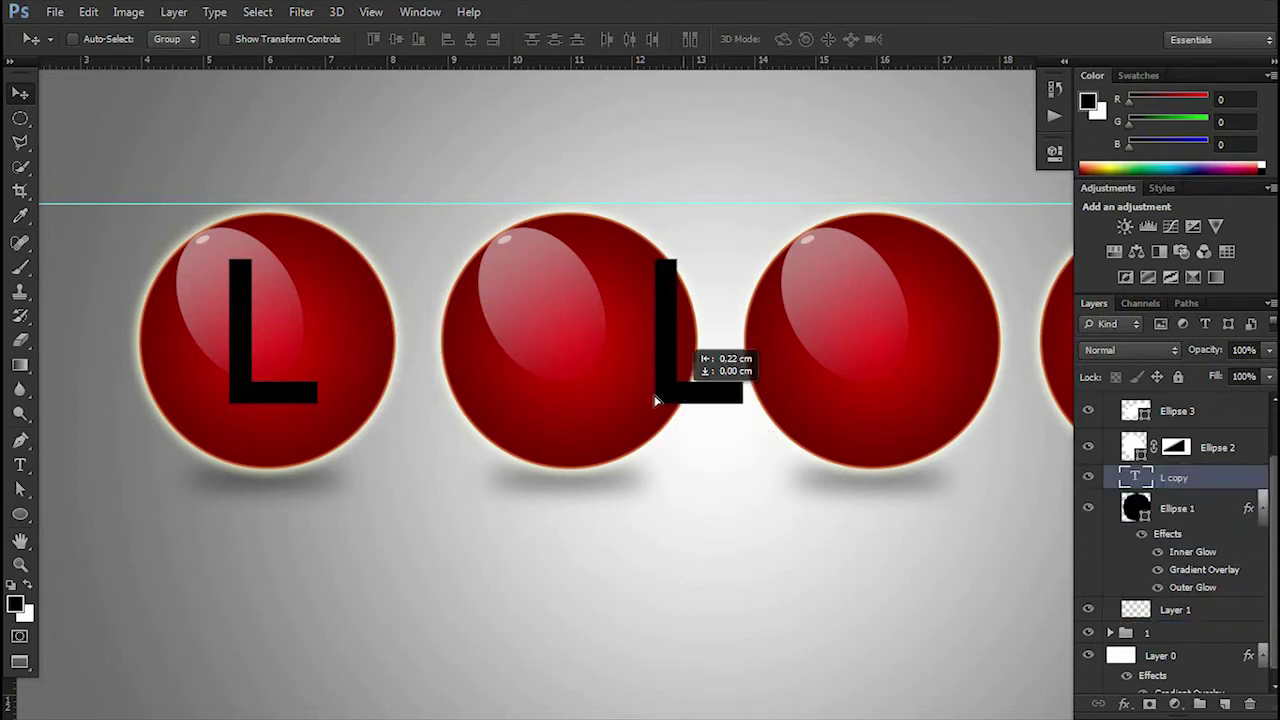
{"action": "left_click_drag", "start_coordinate": [718, 402], "coordinate": [605, 396]}
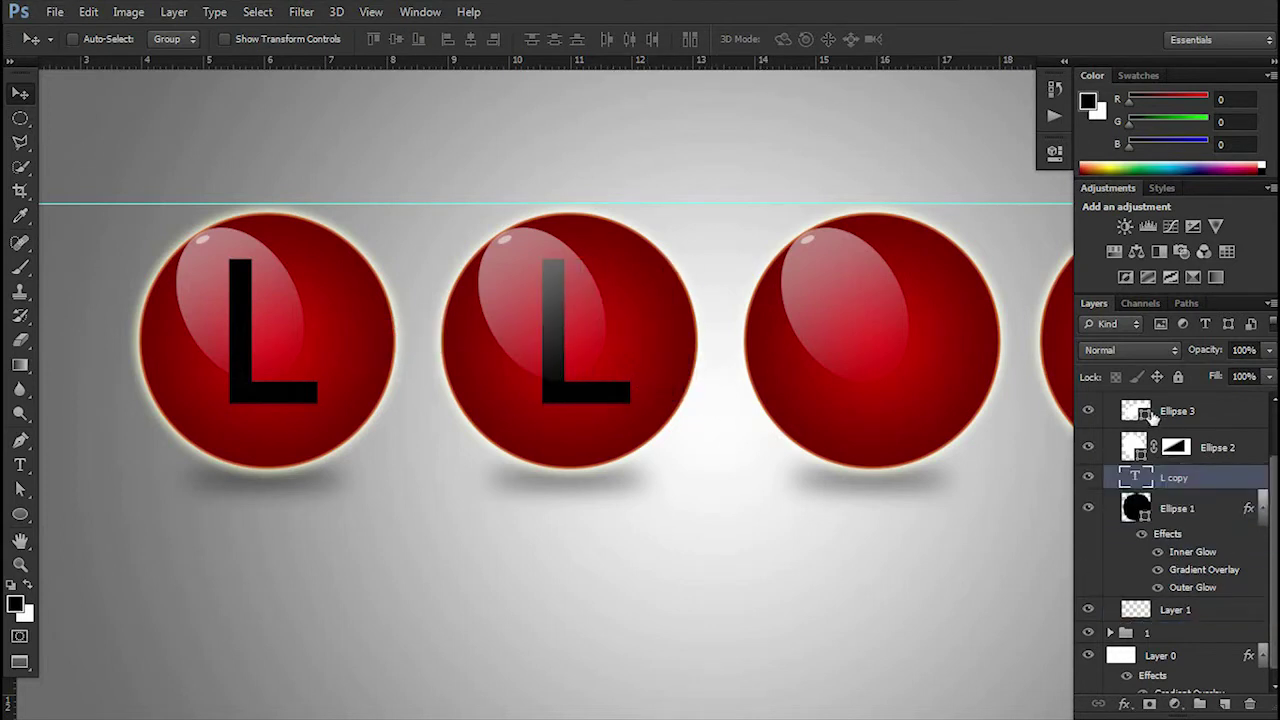
{"action": "scroll", "coordinate": [1175, 500], "scroll_direction": "up", "scroll_amount": 2}
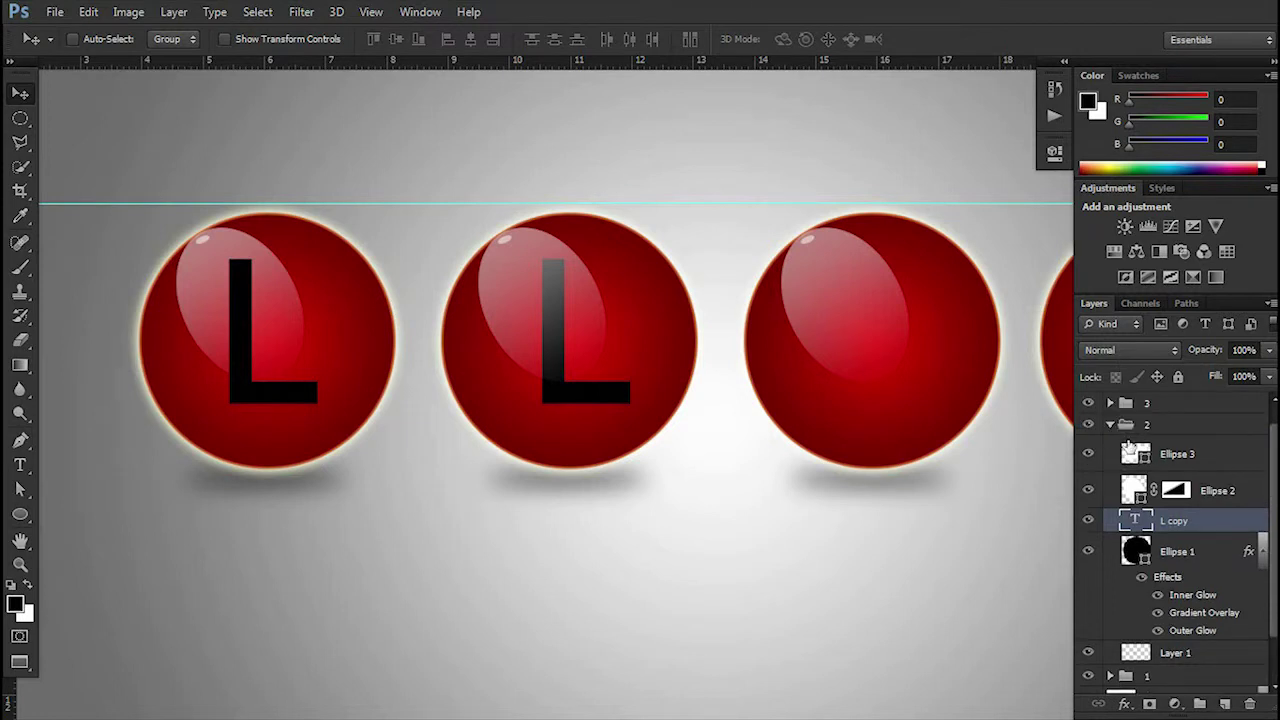
{"action": "left_click", "coordinate": [1111, 425]}
Move the L copy 3 letter in group 4 onto the third sphere and collapse the group.
{"action": "left_click", "coordinate": [1111, 402]}
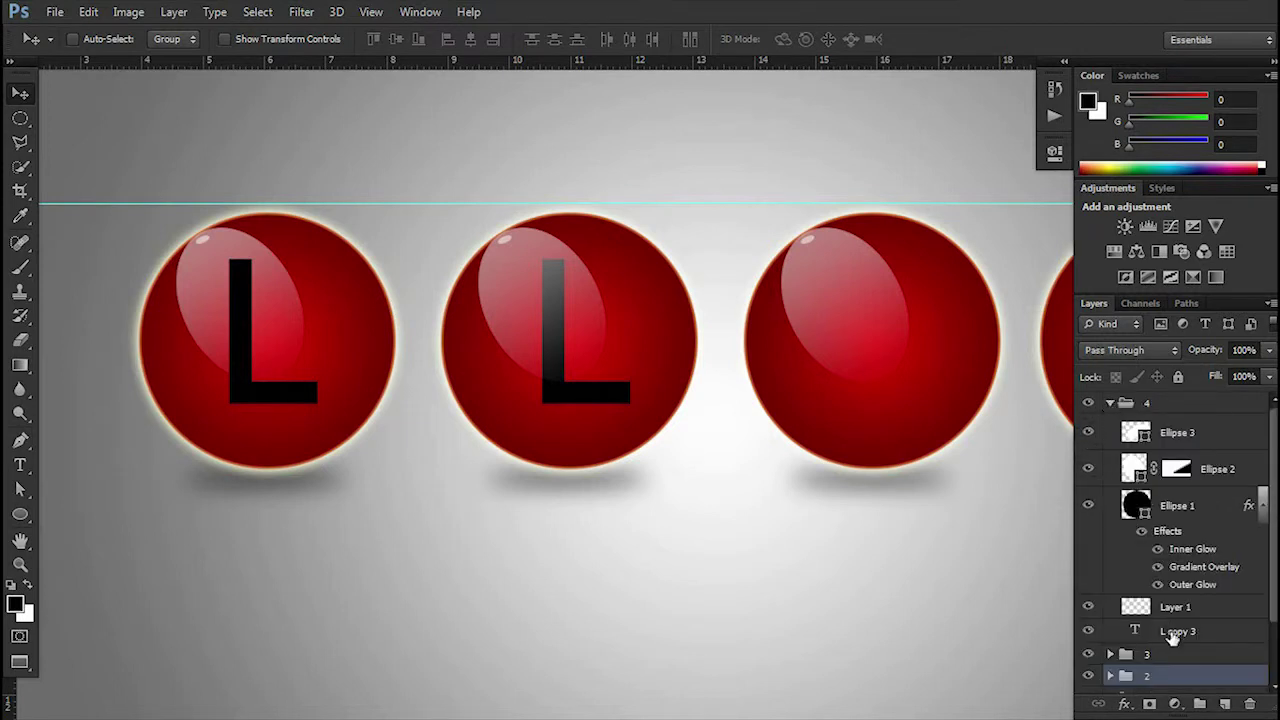
{"action": "left_click", "coordinate": [1150, 630]}
{"action": "left_click_drag", "start_coordinate": [306, 391], "coordinate": [922, 395]}
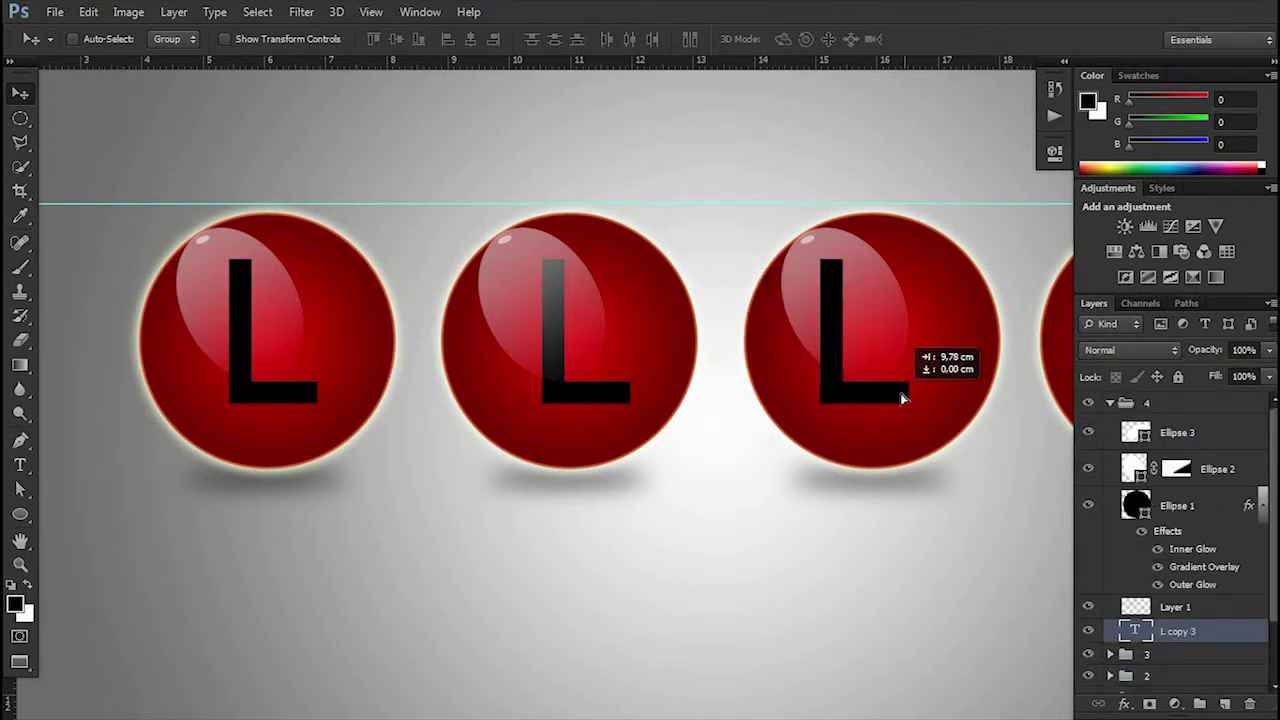
{"action": "left_click", "coordinate": [1120, 403]}
{"action": "left_click", "coordinate": [1111, 402]}
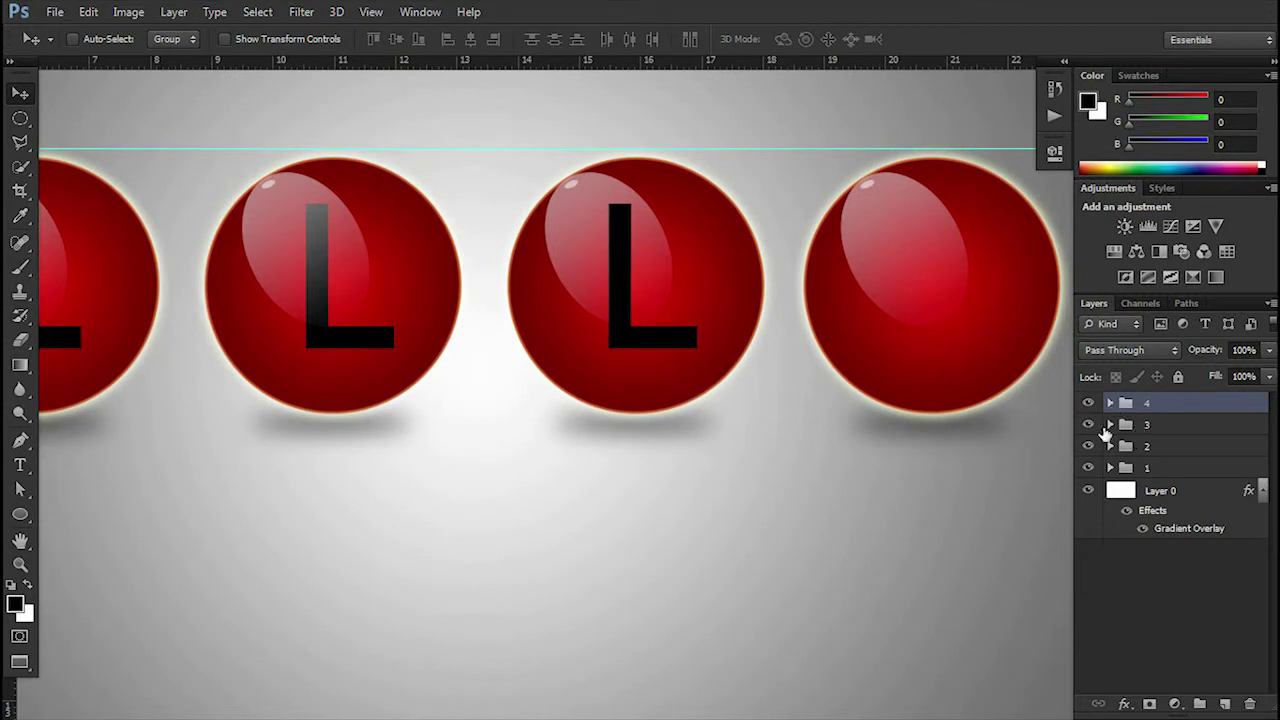
Check group visibility, then set L copy 3 between Ellipse 2 and Ellipse 1 and shift it right.
{"action": "left_click", "coordinate": [1088, 403]}
{"action": "left_click", "coordinate": [1088, 403]}
{"action": "left_click", "coordinate": [1088, 425]}
{"action": "left_click", "coordinate": [1088, 425]}
{"action": "left_click", "coordinate": [1110, 403]}
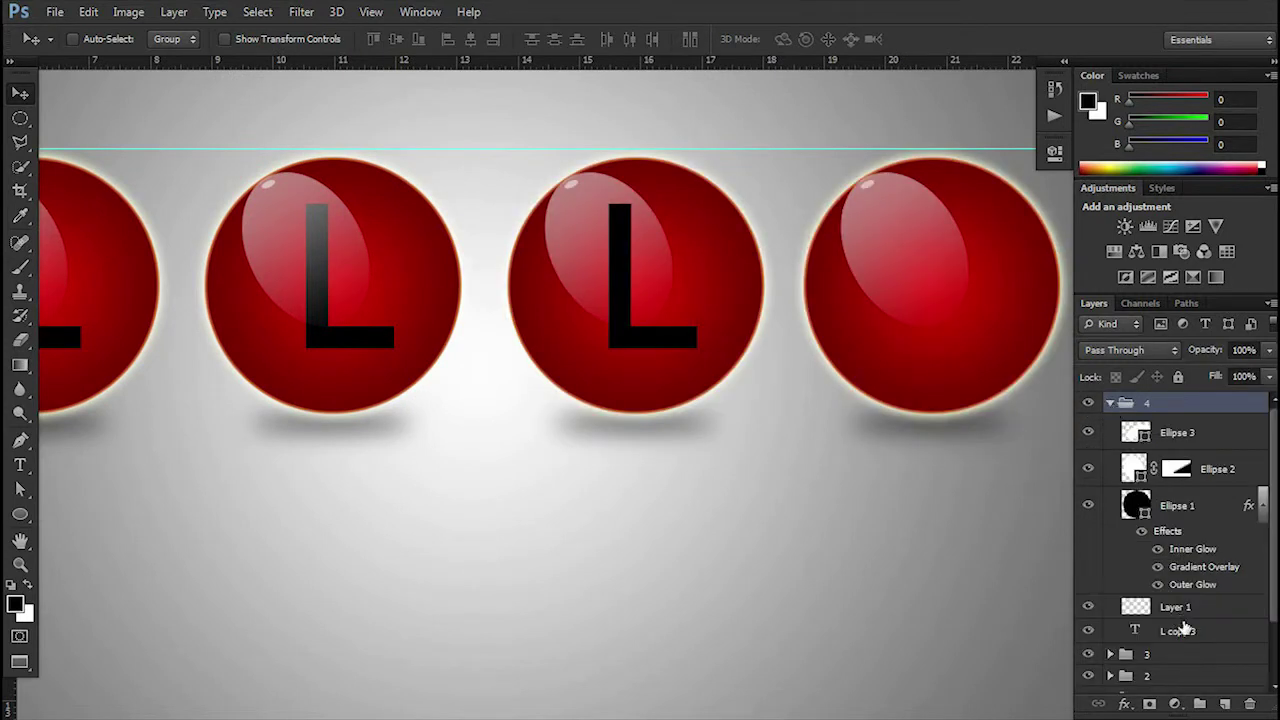
{"action": "left_click_drag", "start_coordinate": [1183, 628], "coordinate": [1180, 488]}
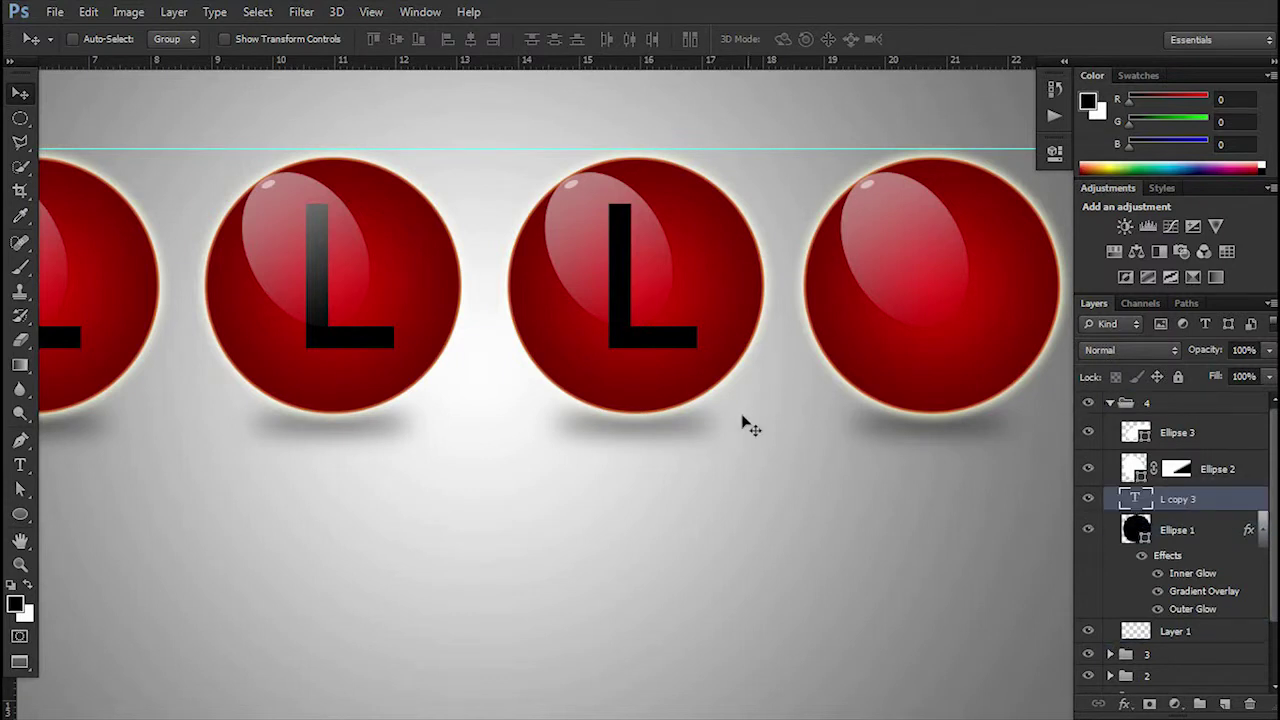
{"action": "scroll", "coordinate": [745, 425], "scroll_direction": "down", "scroll_amount": 1}
{"action": "left_click_drag", "start_coordinate": [196, 362], "coordinate": [921, 364]}
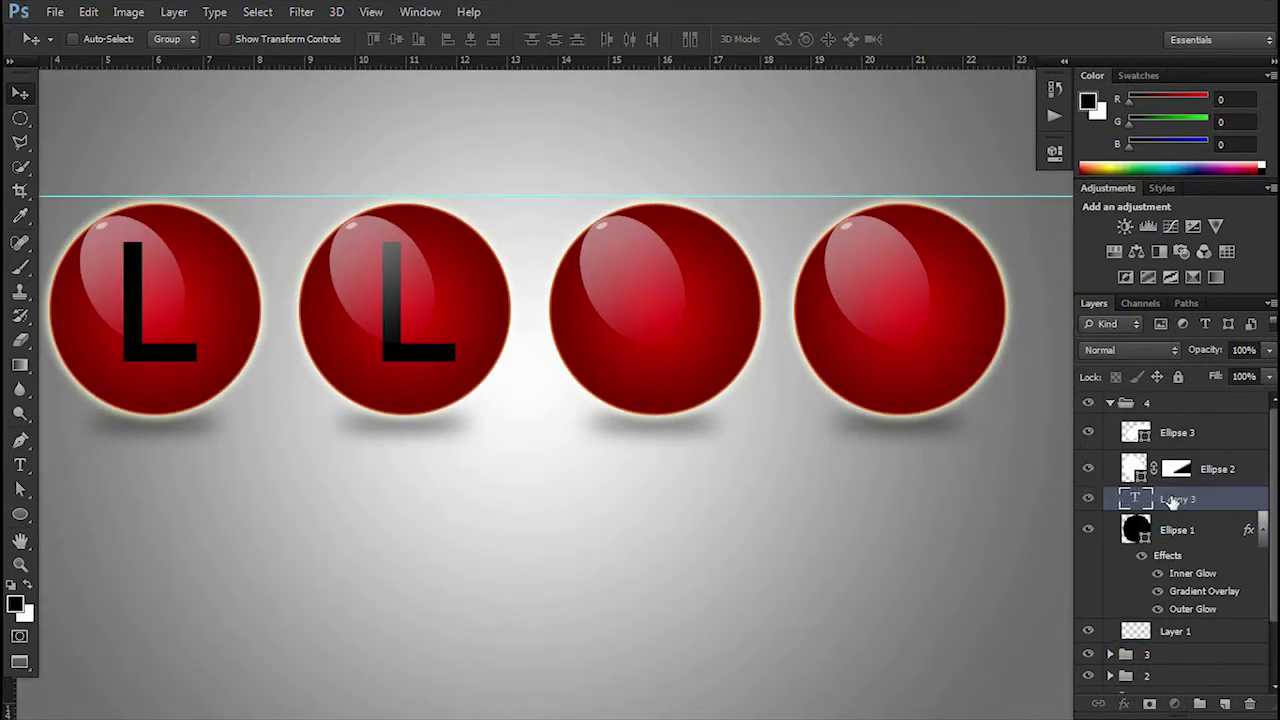
Drag the hidden L copy 3 letter toward the sphere row and show its bounding box.
{"action": "left_click_drag", "start_coordinate": [914, 386], "coordinate": [918, 473]}
{"action": "left_click_drag", "start_coordinate": [211, 377], "coordinate": [556, 466]}
{"action": "left_click_drag", "start_coordinate": [825, 456], "coordinate": [815, 612]}
{"action": "scroll", "coordinate": [790, 472], "scroll_direction": "down", "scroll_amount": 1}
{"action": "left_click_drag", "start_coordinate": [660, 480], "coordinate": [648, 398]}
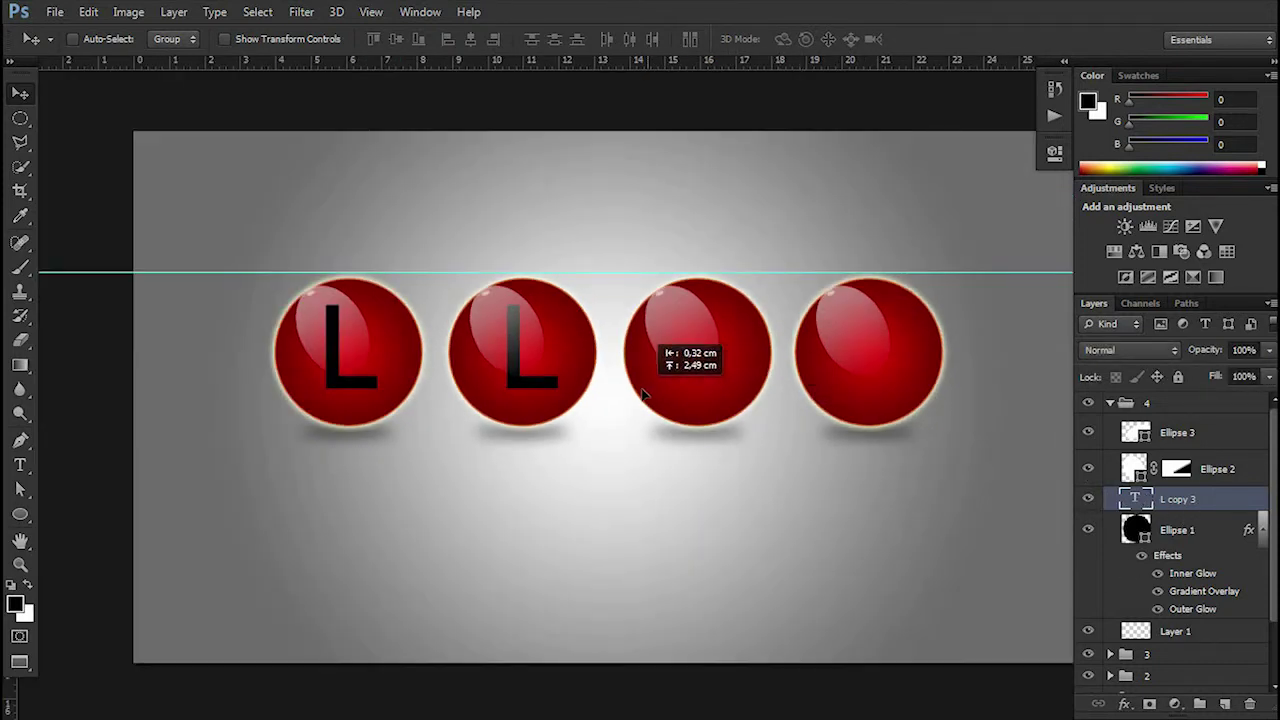
{"action": "key", "text": "ctrl+t"}
{"action": "scroll", "coordinate": [705, 491], "scroll_direction": "down", "scroll_amount": 1}
{"action": "scroll", "coordinate": [709, 500], "scroll_direction": "down", "scroll_amount": 1}
{"action": "scroll", "coordinate": [709, 503], "scroll_direction": "down", "scroll_amount": 1}
{"action": "scroll", "coordinate": [709, 503], "scroll_direction": "down", "scroll_amount": 1}
{"action": "scroll", "coordinate": [849, 509], "scroll_direction": "up", "scroll_amount": 1}
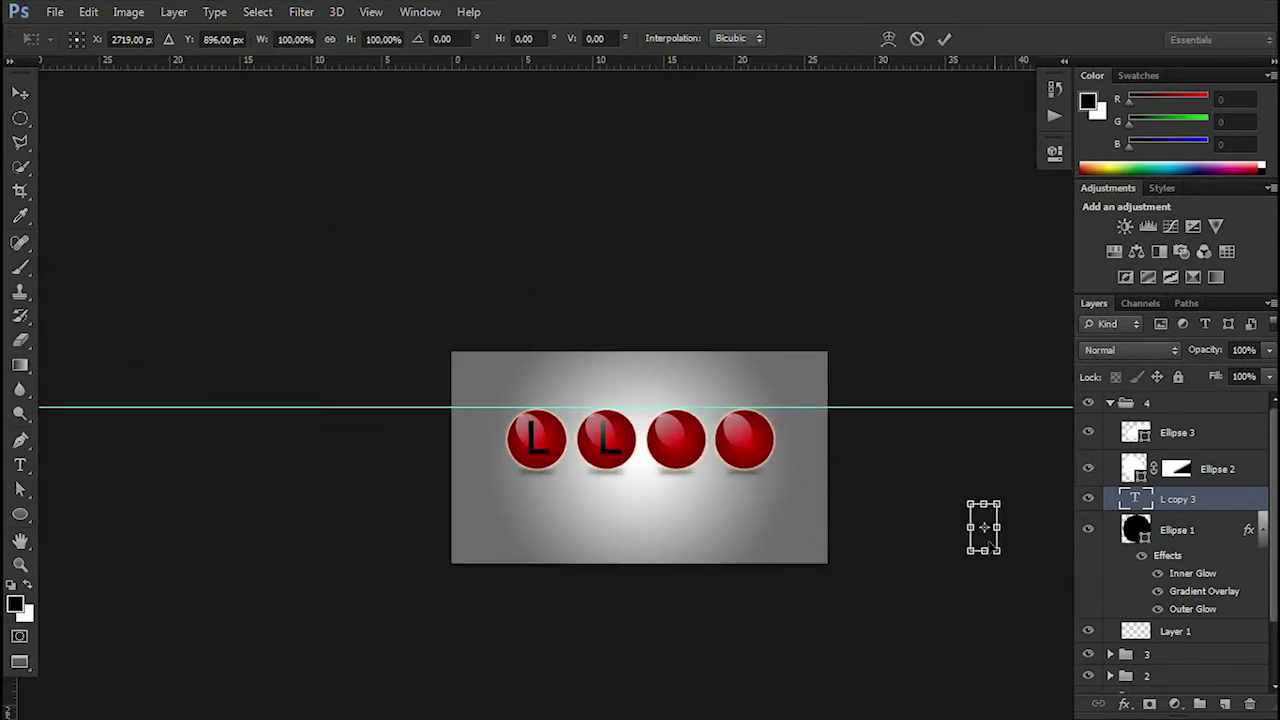
Centre the L on the fourth sphere, apply the transform, and select group 3.
{"action": "left_click_drag", "start_coordinate": [985, 530], "coordinate": [745, 445]}
{"action": "scroll", "coordinate": [745, 445], "scroll_direction": "up", "scroll_amount": 1}
{"action": "scroll", "coordinate": [740, 455], "scroll_direction": "up", "scroll_amount": 1}
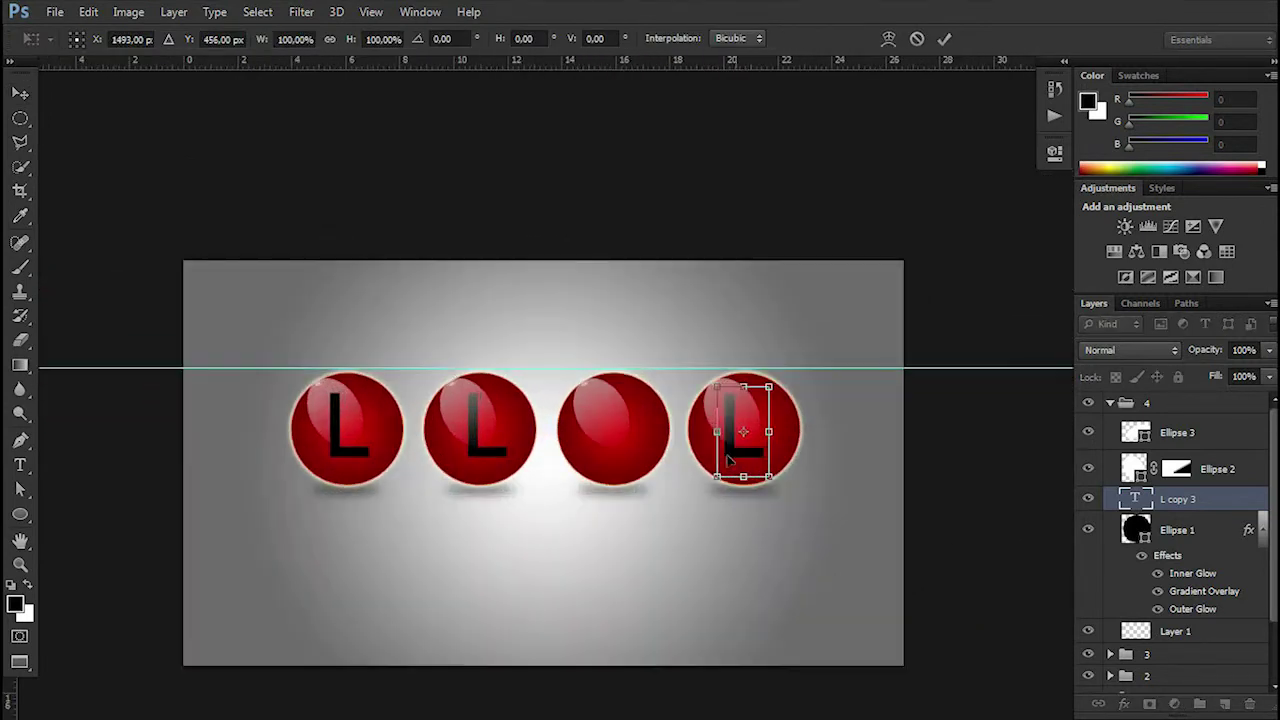
{"action": "scroll", "coordinate": [735, 460], "scroll_direction": "up", "scroll_amount": 1}
{"action": "scroll", "coordinate": [735, 460], "scroll_direction": "up", "scroll_amount": 1}
{"action": "left_click_drag", "start_coordinate": [760, 456], "coordinate": [776, 455]}
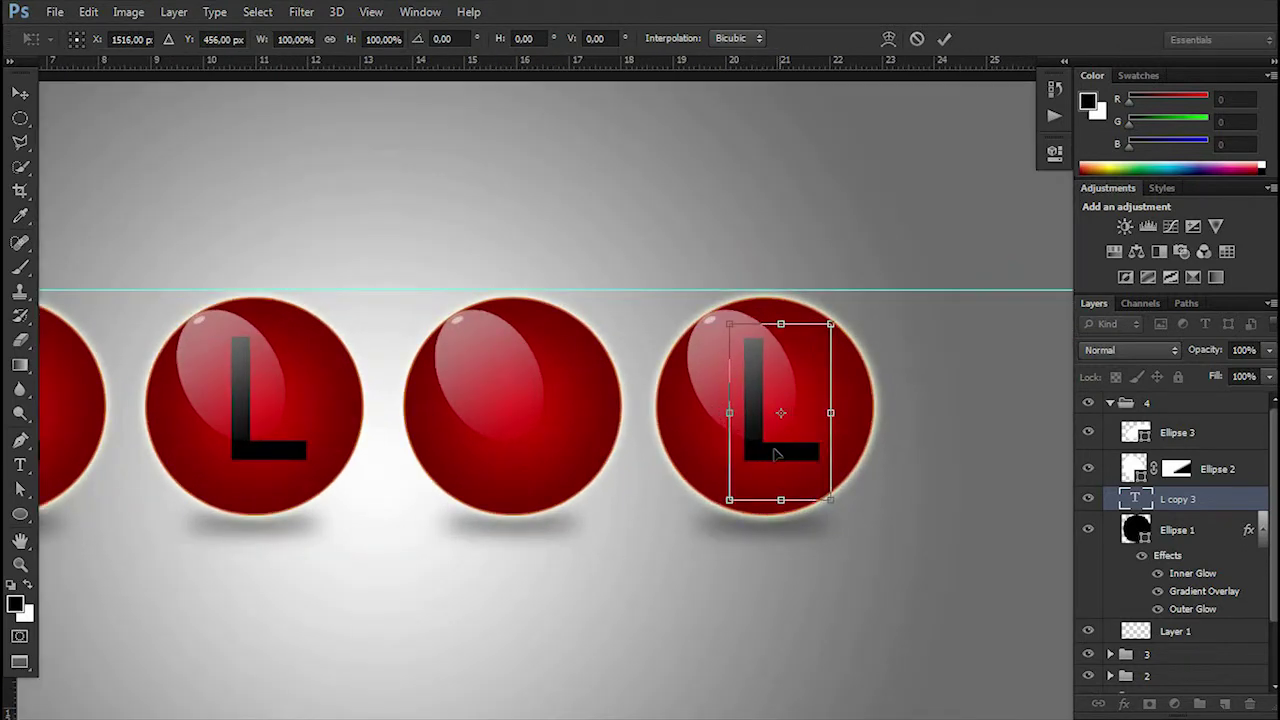
{"action": "left_click", "coordinate": [944, 38]}
{"action": "scroll", "coordinate": [808, 349], "scroll_direction": "down", "scroll_amount": 1}
{"action": "scroll", "coordinate": [808, 349], "scroll_direction": "down", "scroll_amount": 1}
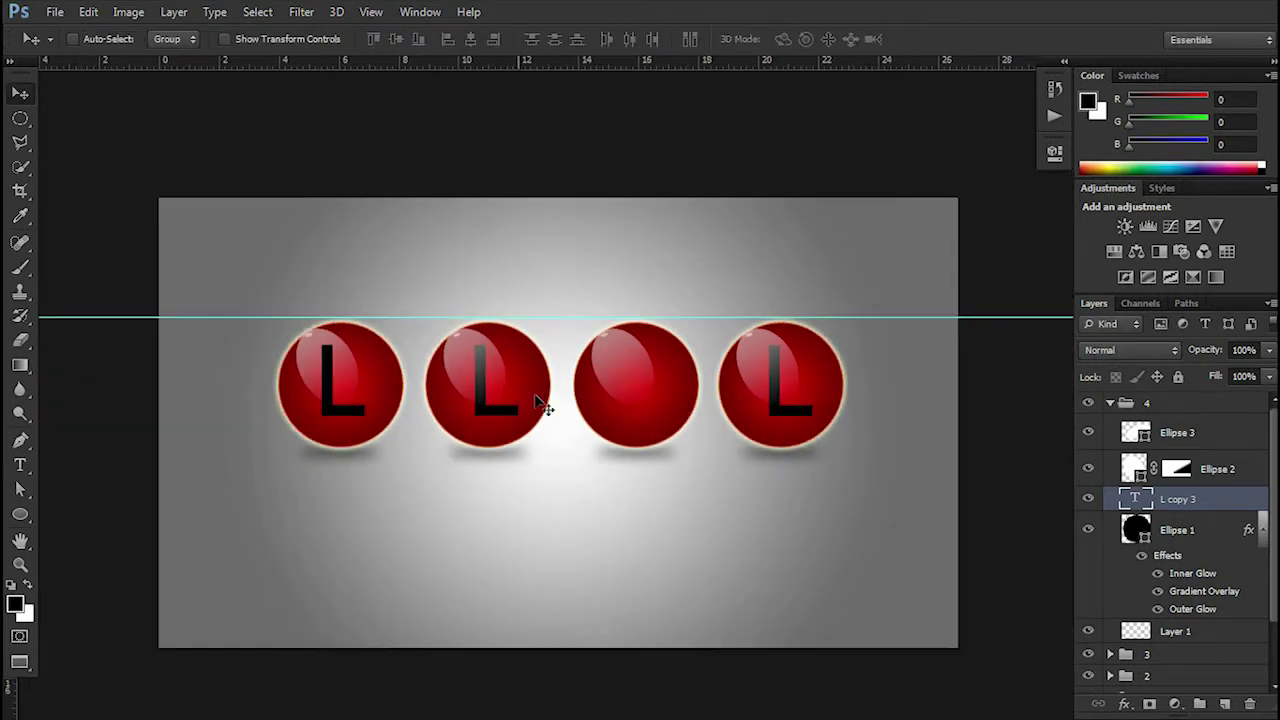
{"action": "scroll", "coordinate": [1180, 566], "scroll_direction": "down", "scroll_amount": 1}
{"action": "left_click", "coordinate": [1118, 593]}
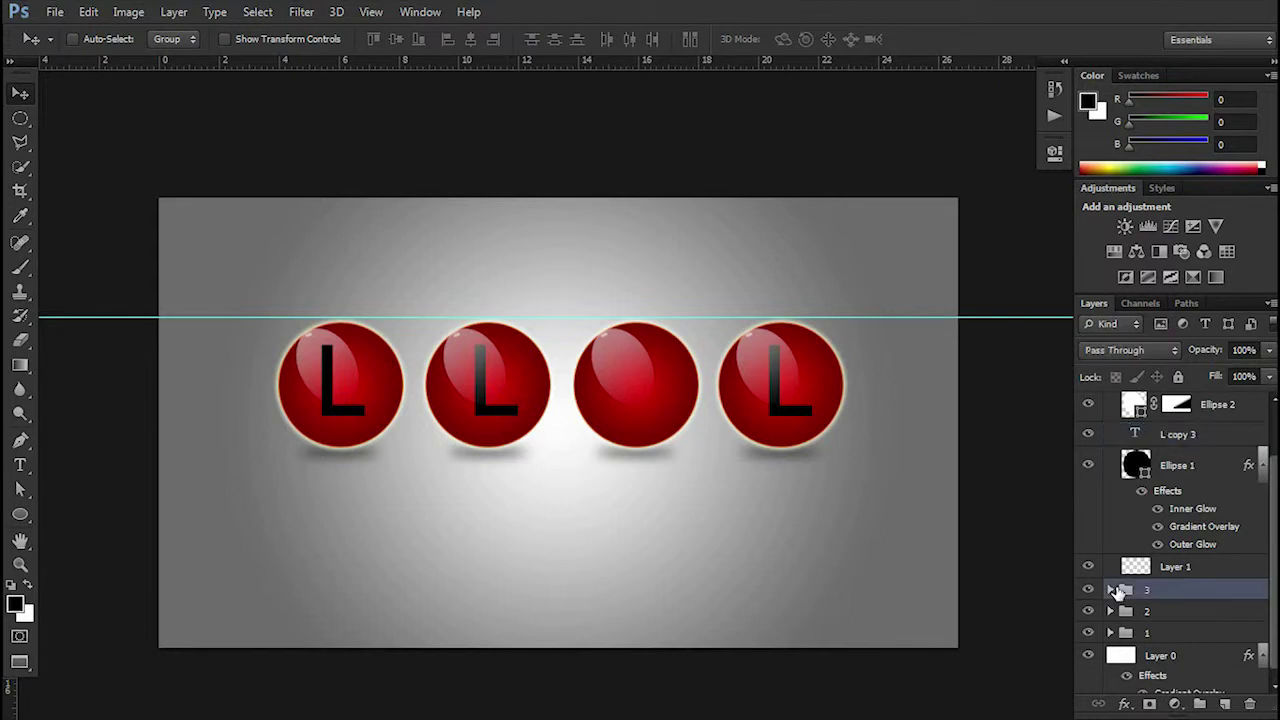
Move the L copy 2 text layer above Ellipse 1 inside group 3.
{"action": "left_click", "coordinate": [1111, 590]}
{"action": "left_click", "coordinate": [1111, 590]}
{"action": "left_click", "coordinate": [1111, 590]}
{"action": "scroll", "coordinate": [1180, 650], "scroll_direction": "down", "scroll_amount": 1}
{"action": "scroll", "coordinate": [1180, 650], "scroll_direction": "down", "scroll_amount": 1}
{"action": "left_click", "coordinate": [1178, 645]}
{"action": "double_click", "coordinate": [1182, 669]}
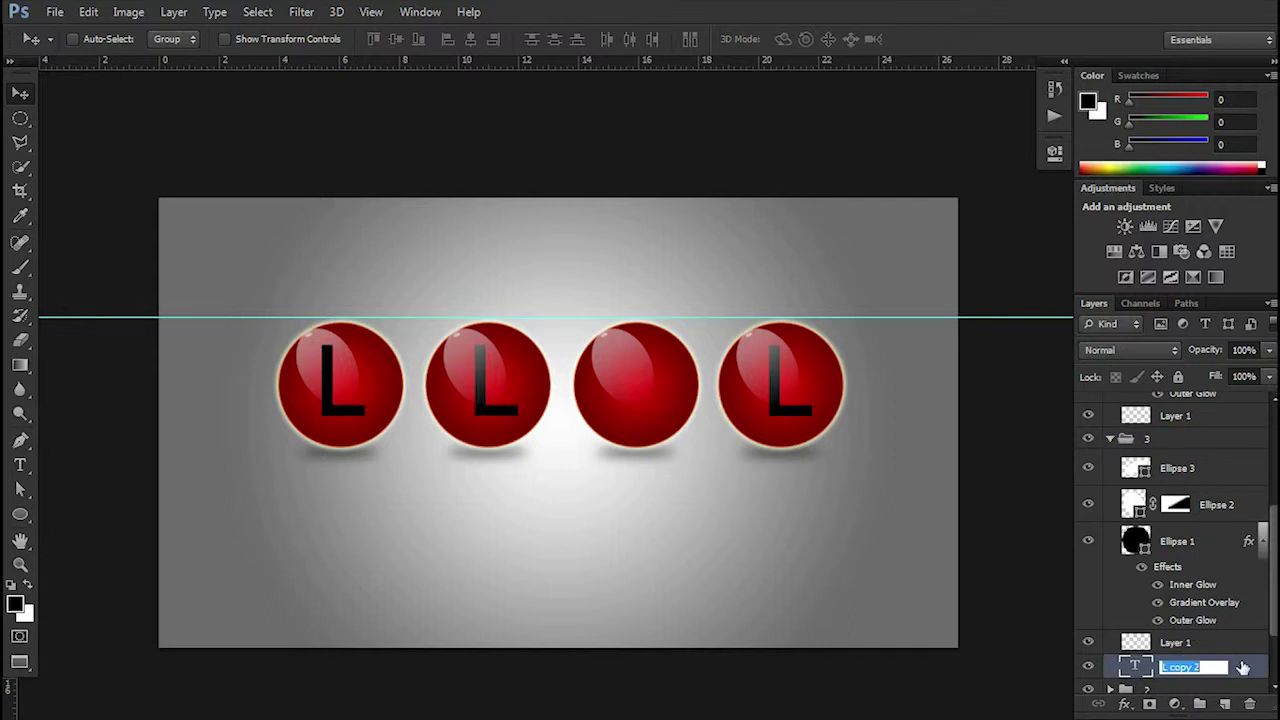
{"action": "left_click_drag", "start_coordinate": [1222, 668], "coordinate": [1203, 535]}
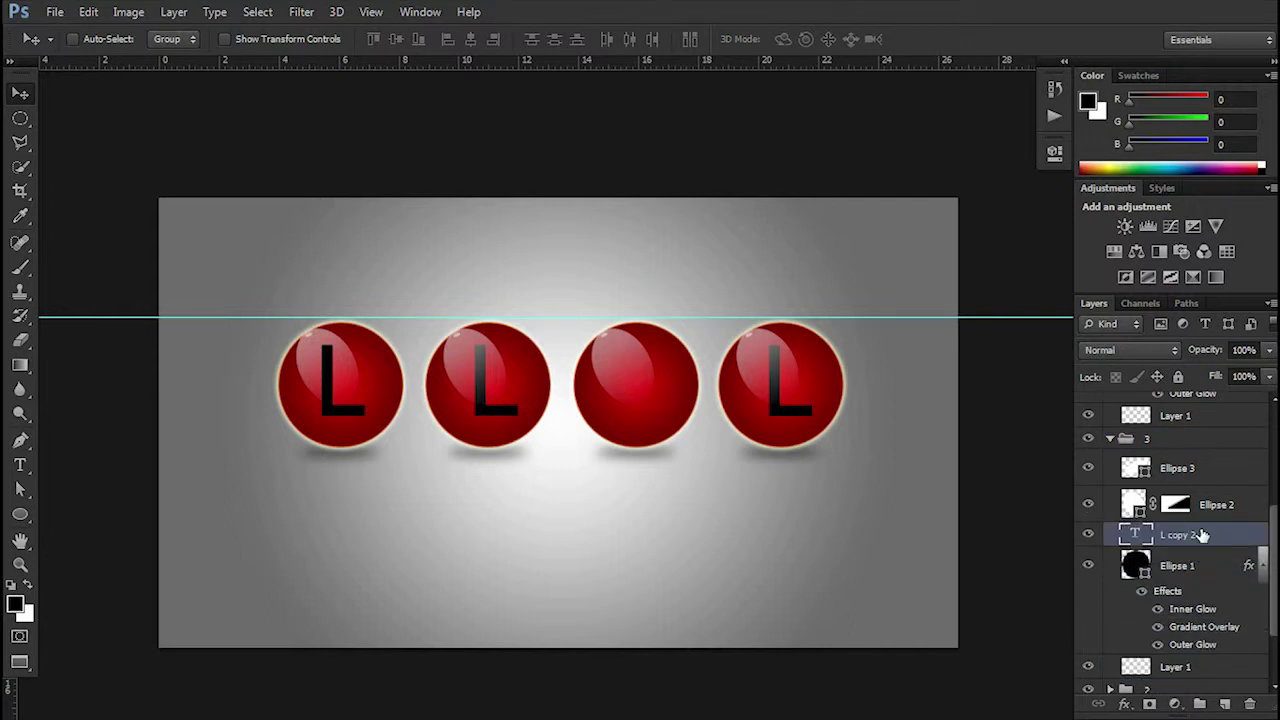
Shift the L onto the third sphere and add a horizontal guide along the spheres' tops.
{"action": "mouse_move", "coordinate": [366, 412]}
{"action": "left_mouse_down"}
{"action": "mouse_move", "coordinate": [695, 415]}
{"action": "mouse_move", "coordinate": [659, 406]}
{"action": "left_mouse_up"}
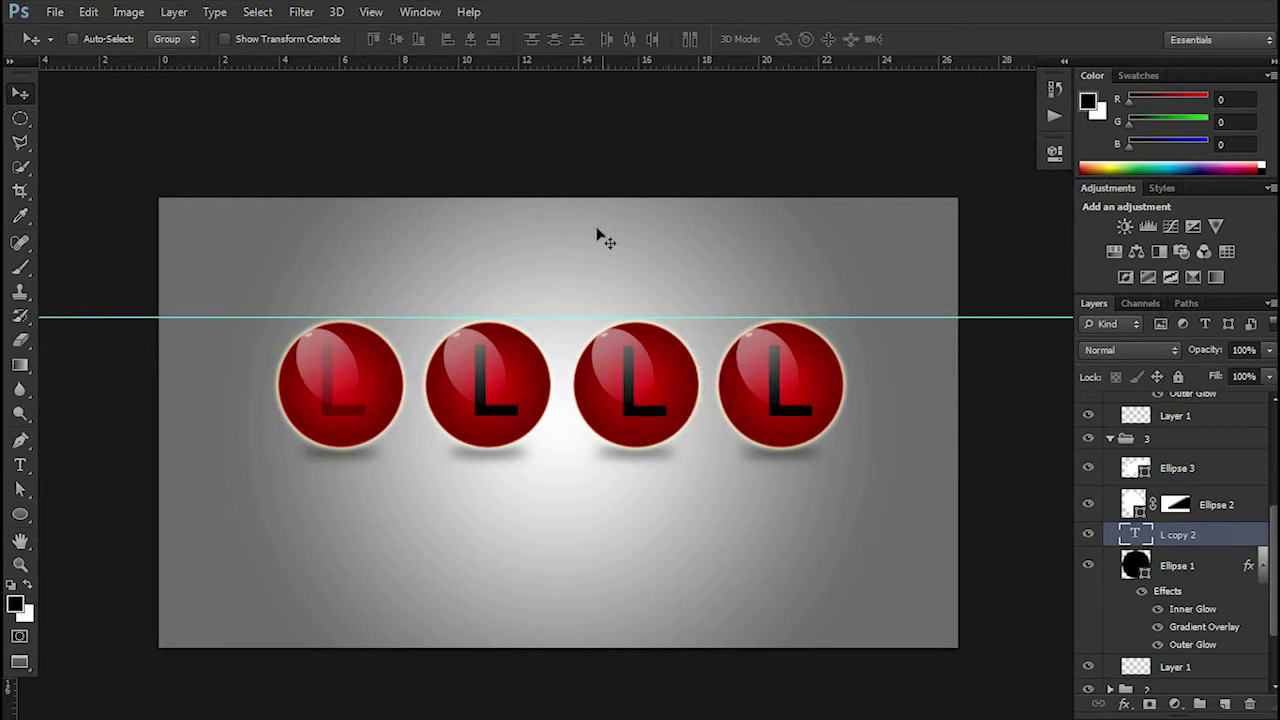
{"action": "scroll", "coordinate": [585, 320], "scroll_direction": "up", "scroll_amount": 1}
{"action": "mouse_move", "coordinate": [586, 61]}
{"action": "left_mouse_down"}
{"action": "mouse_move", "coordinate": [607, 357]}
{"action": "mouse_move", "coordinate": [606, 346]}
{"action": "left_mouse_up"}
{"action": "scroll", "coordinate": [651, 420], "scroll_direction": "up", "scroll_amount": 2}
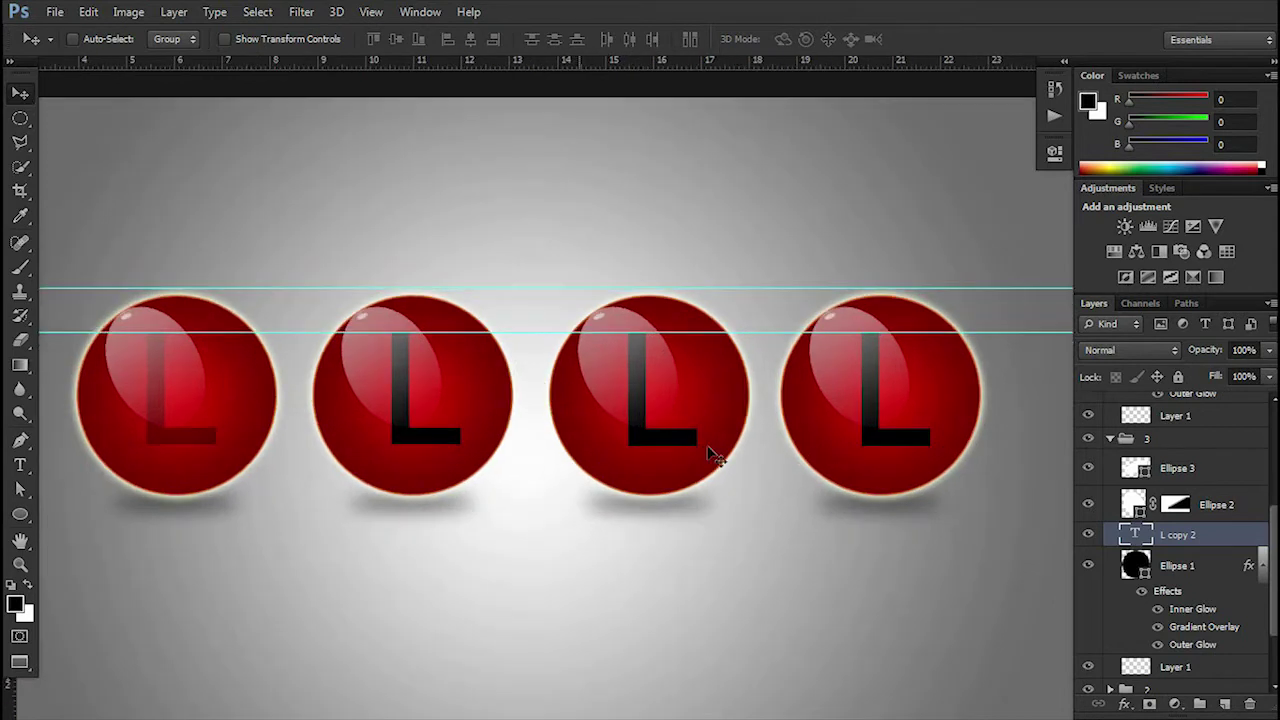
{"action": "scroll", "coordinate": [1113, 491], "scroll_direction": "down", "scroll_amount": 2}
{"action": "scroll", "coordinate": [1113, 491], "scroll_direction": "up", "scroll_amount": 2}
Collapse groups 3 and 4 and select the L copy text layer in group 2.
{"action": "left_click", "coordinate": [1111, 440]}
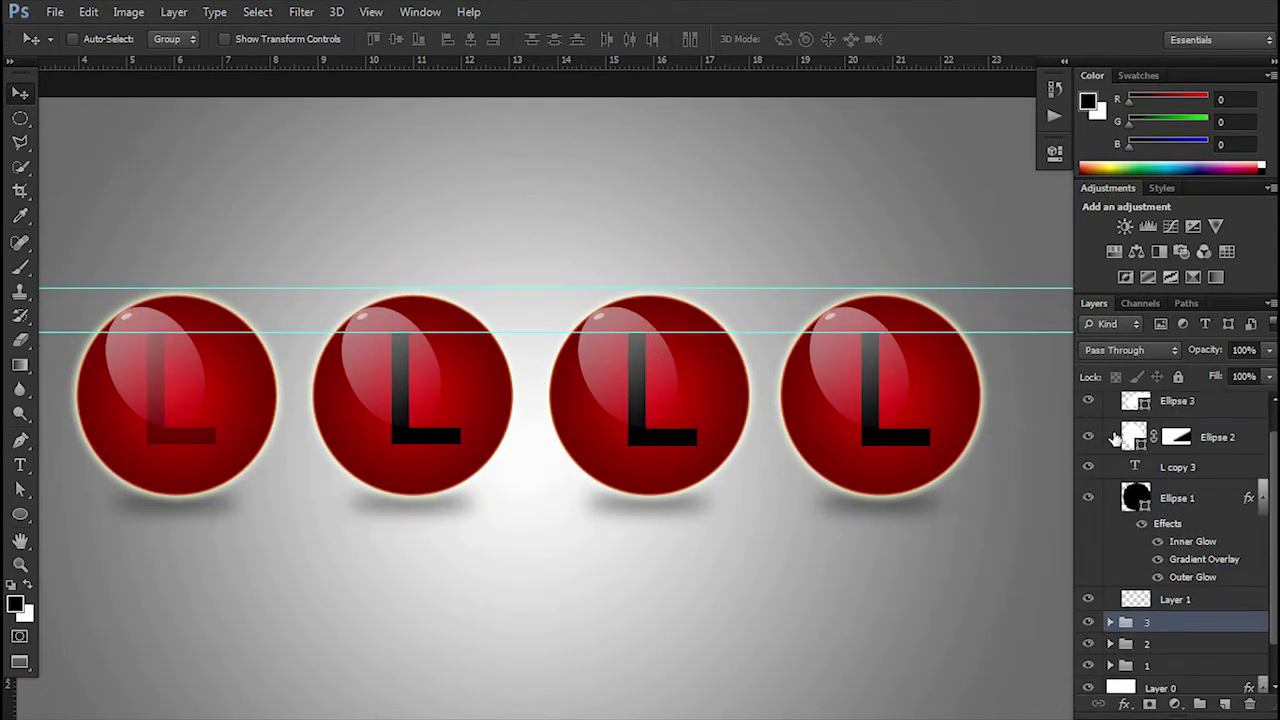
{"action": "left_click", "coordinate": [1108, 403]}
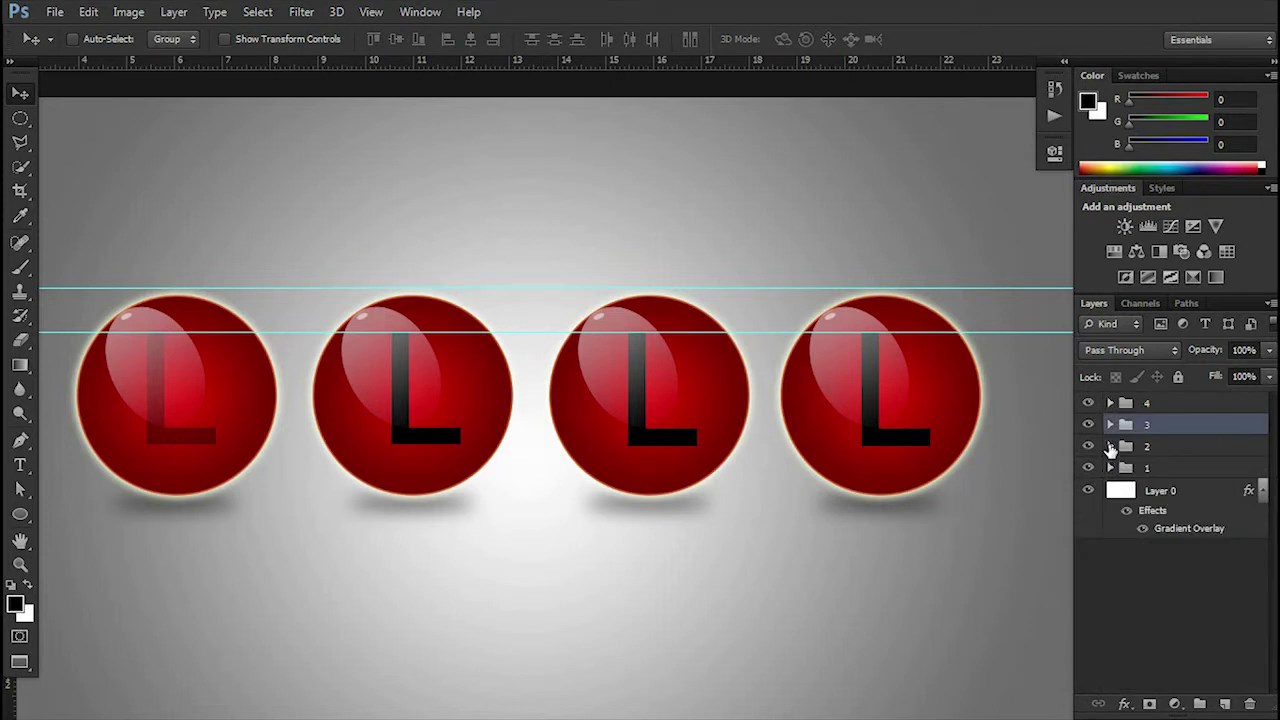
{"action": "left_click", "coordinate": [1110, 446]}
{"action": "left_click", "coordinate": [1177, 552]}
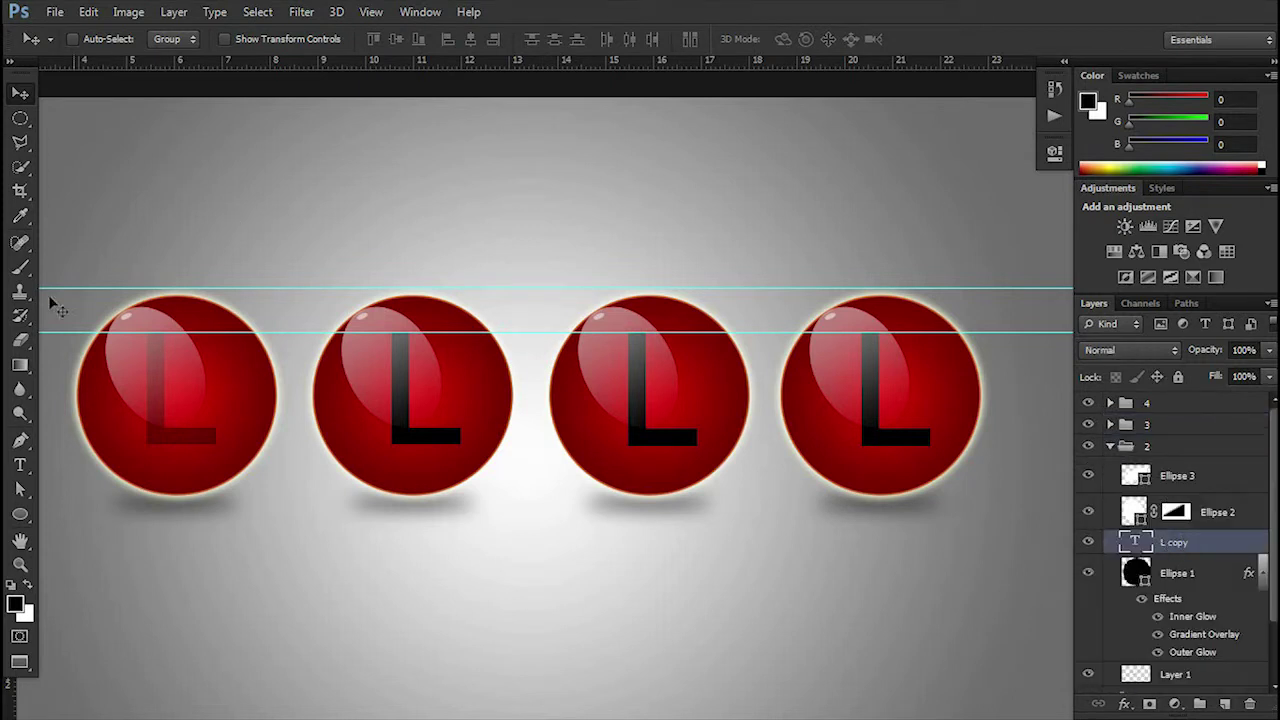
{"action": "left_click", "coordinate": [18, 467]}
Replace the second sphere's L with a capital O and nudge it slightly right.
{"action": "left_click", "coordinate": [455, 416]}
{"action": "left_click_drag", "start_coordinate": [455, 416], "coordinate": [413, 418]}
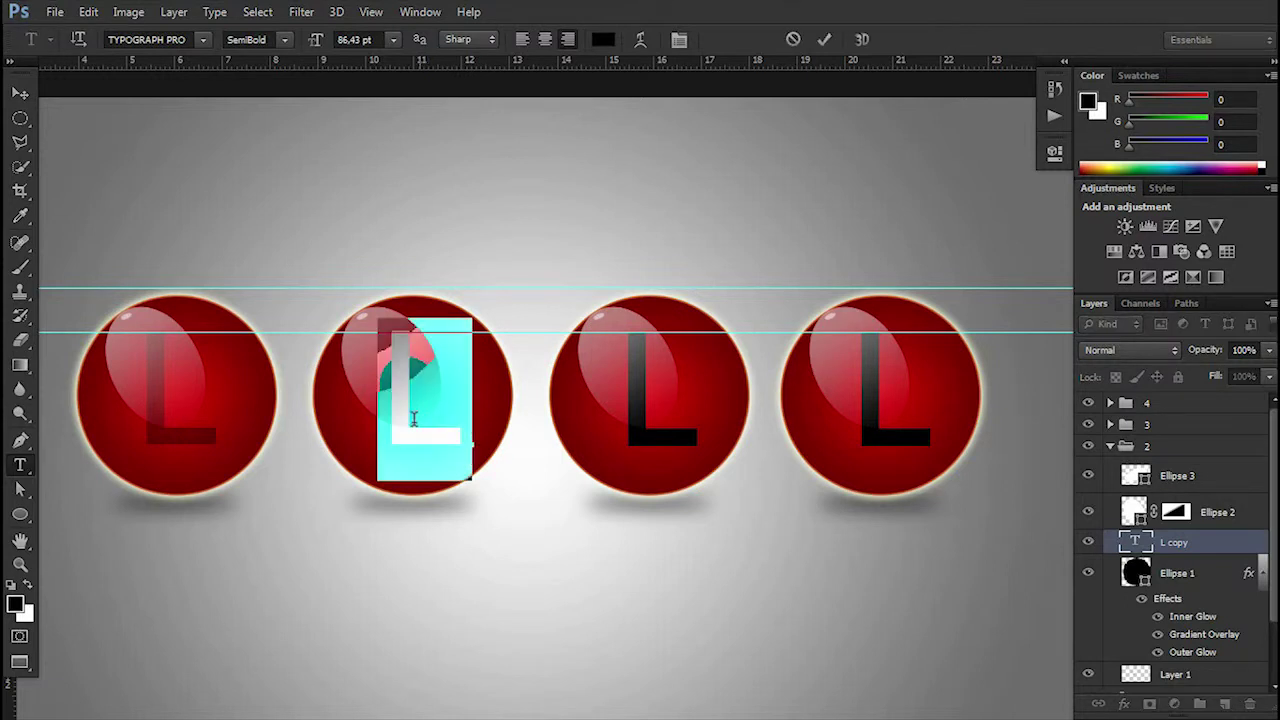
{"action": "type", "text": "o"}
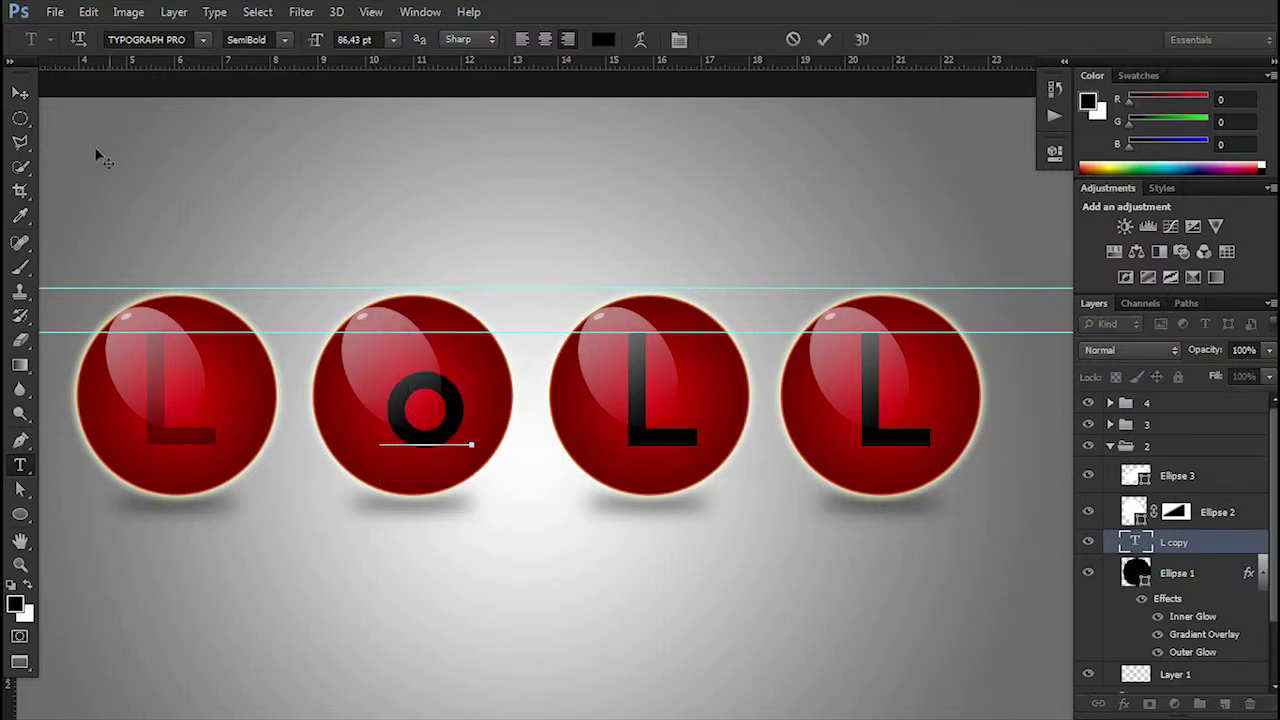
{"action": "key", "text": "ctrl+a"}
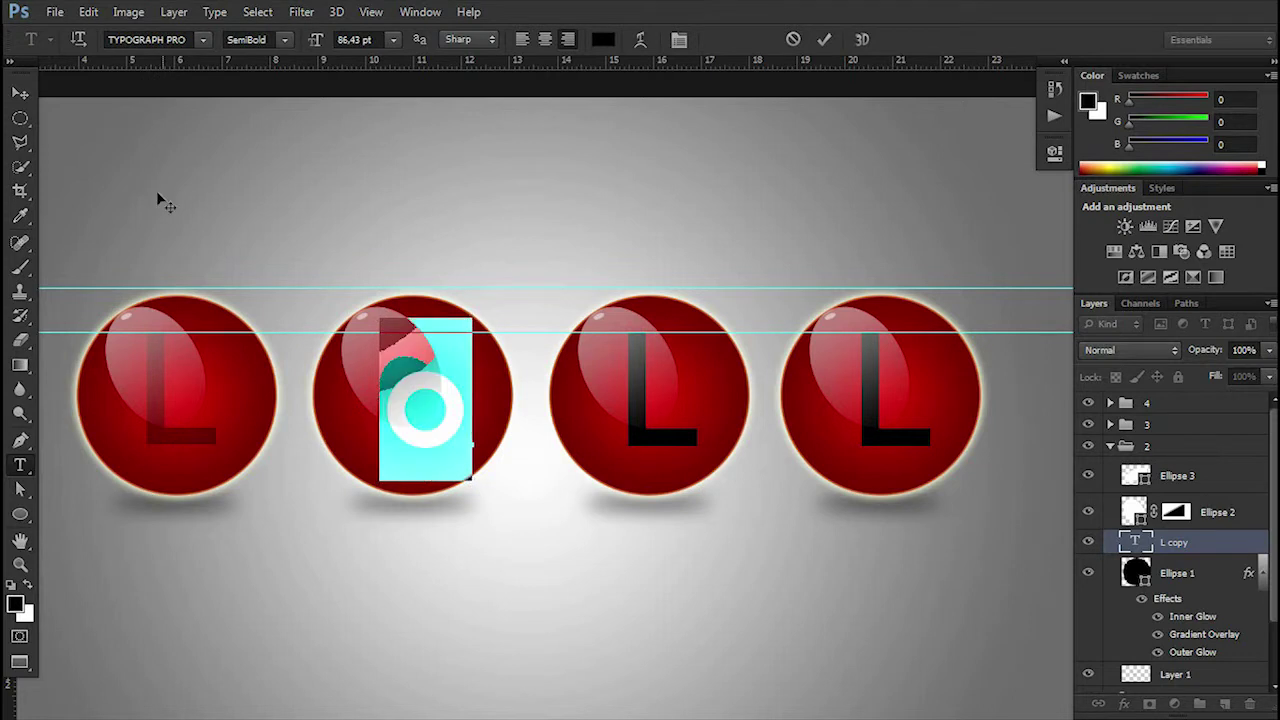
{"action": "type", "text": "O"}
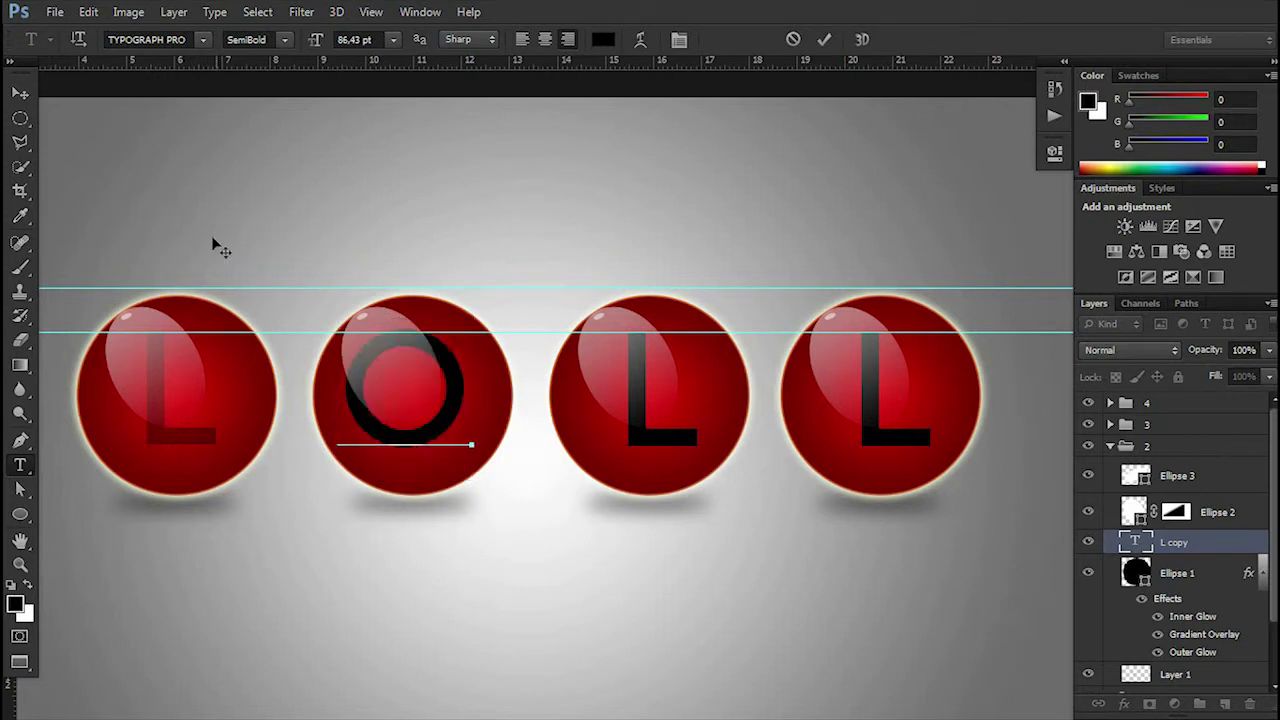
{"action": "left_click", "coordinate": [20, 92]}
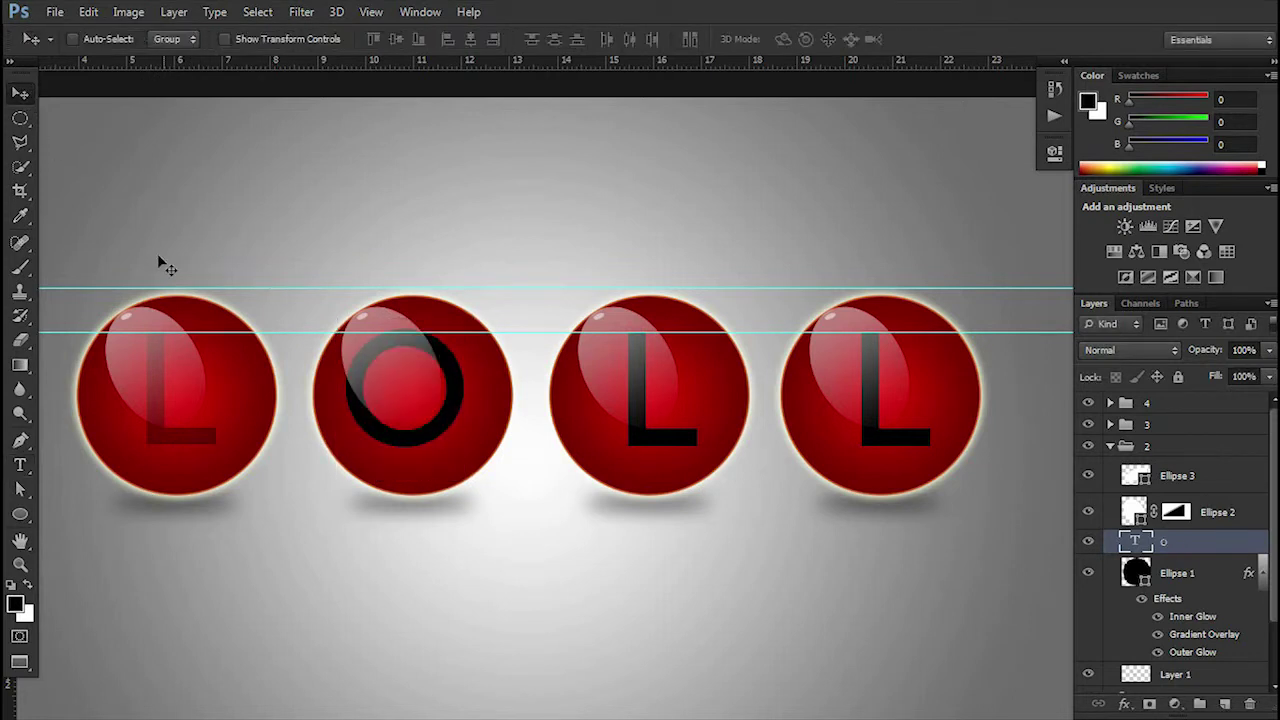
{"action": "key", "text": "Right"}
{"action": "key", "text": "Right"}
{"action": "key", "text": "Right"}
{"action": "key", "text": "Right"}
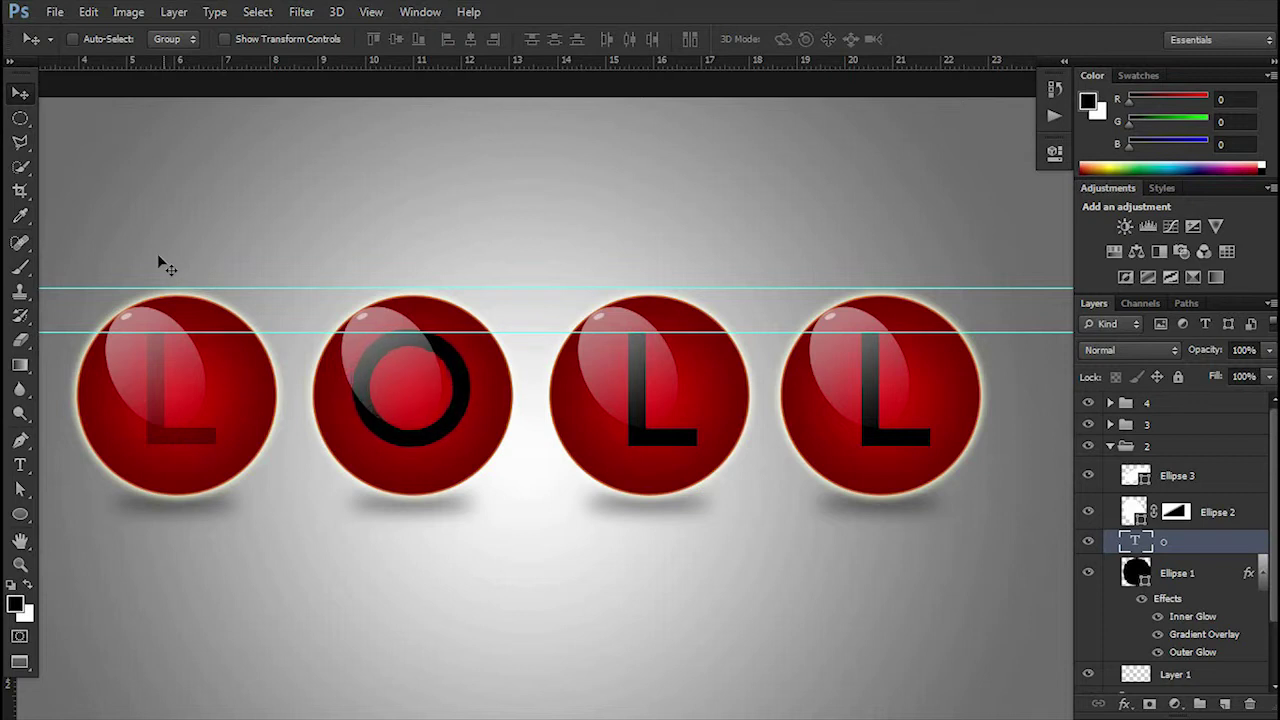
{"action": "key", "text": "Right"}
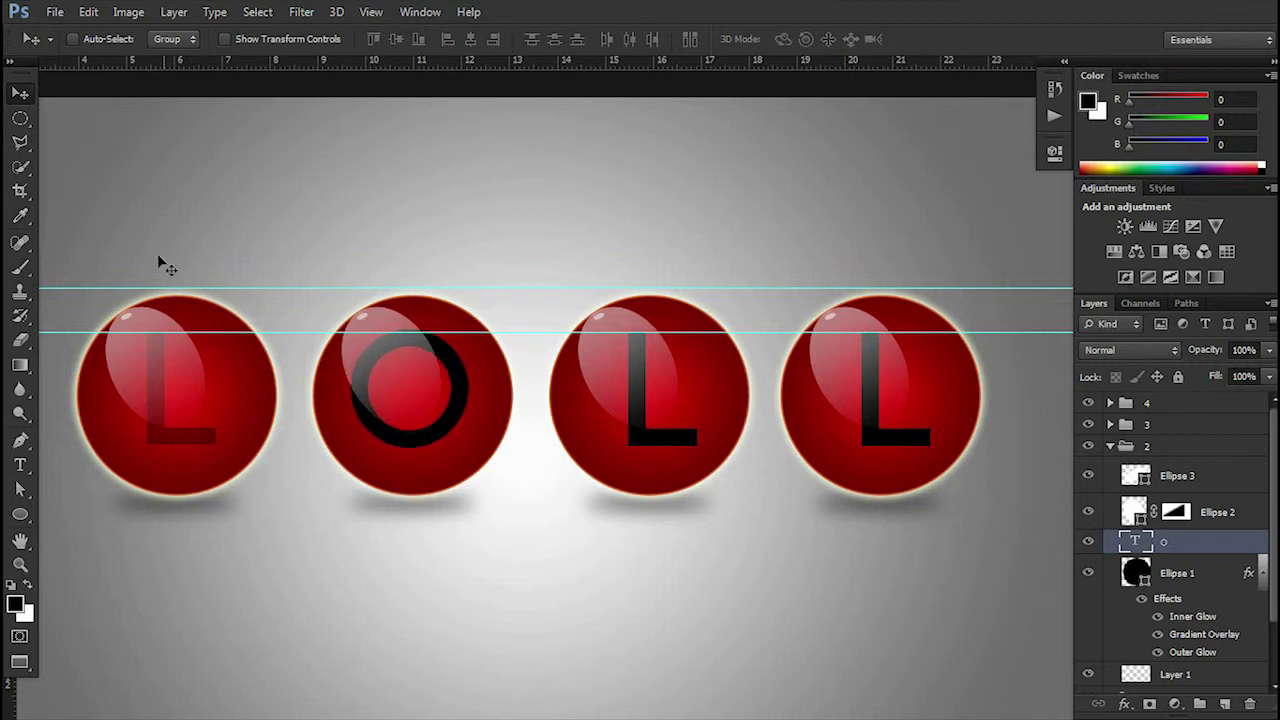
{"action": "key", "text": "Right"}
{"action": "key", "text": "Right"}
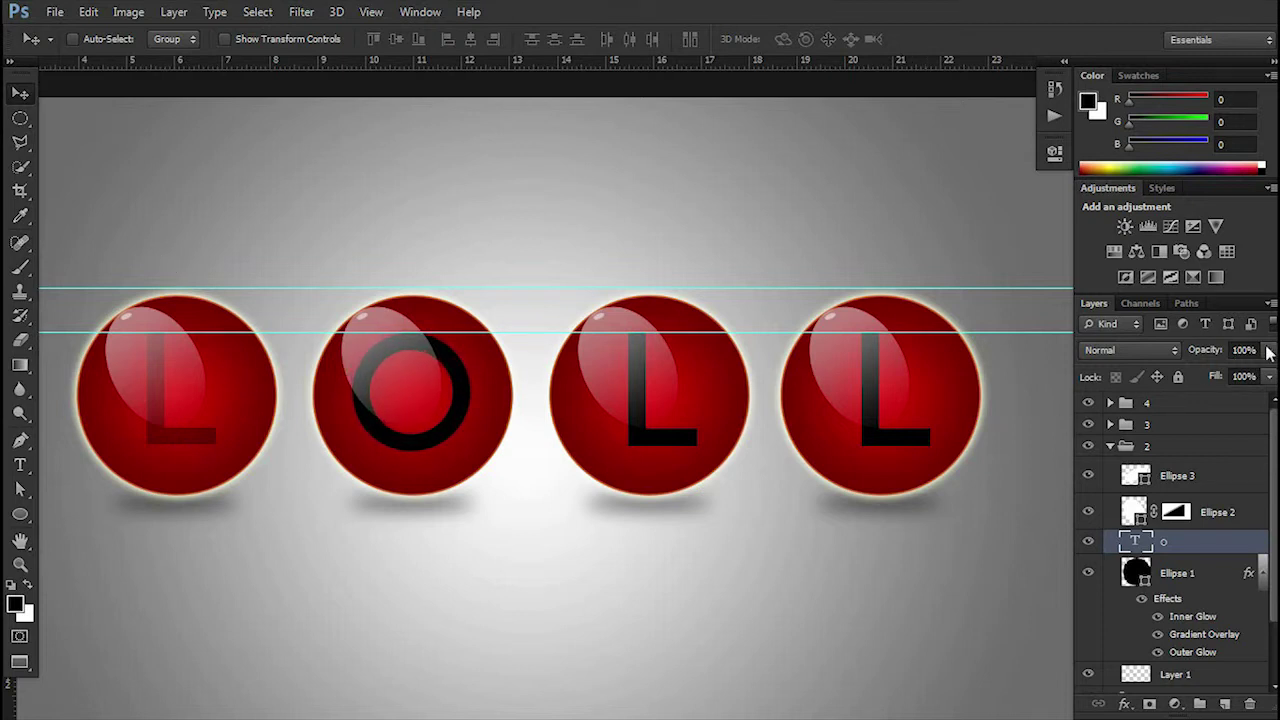
Lower the O layer's opacity to 50% and select L copy 2 in group 3.
{"action": "left_click", "coordinate": [1245, 350]}
{"action": "type", "text": "50"}
{"action": "left_click", "coordinate": [19, 97]}
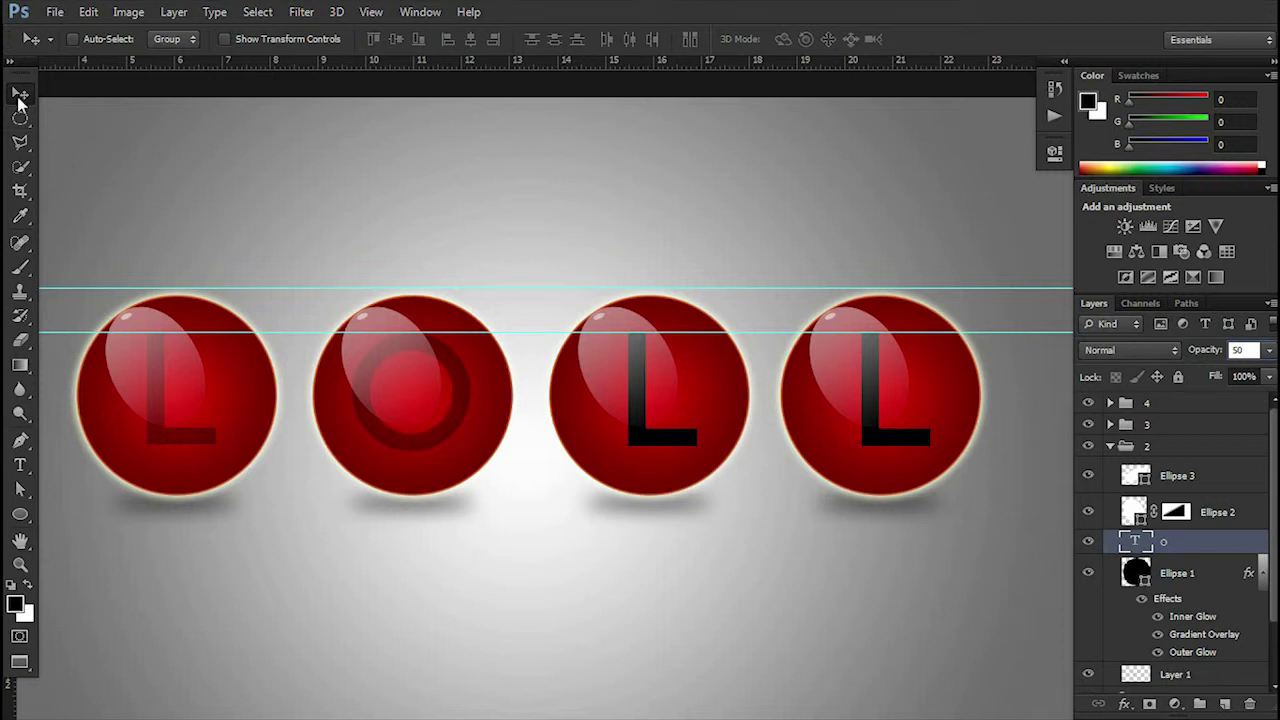
{"action": "left_click", "coordinate": [1113, 447]}
{"action": "left_click", "coordinate": [1110, 424]}
{"action": "left_click", "coordinate": [1190, 528]}
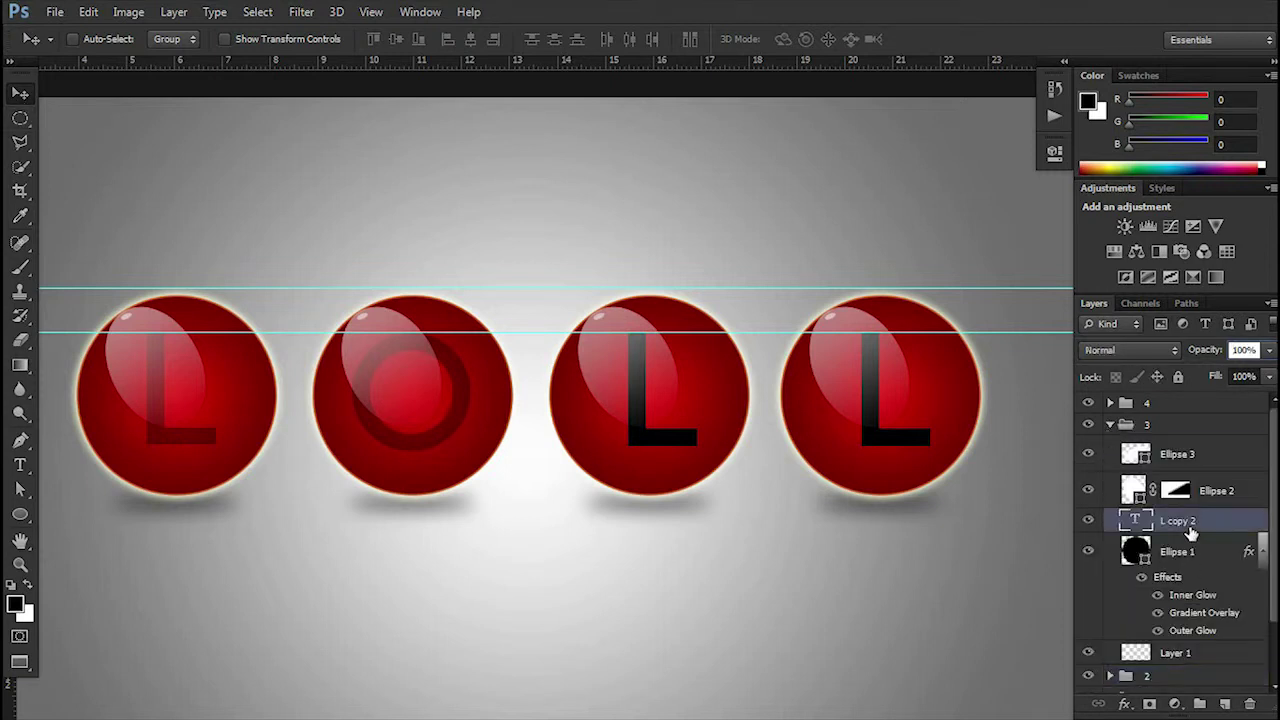
Change the third sphere's L to a capital O.
{"action": "left_click", "coordinate": [19, 465]}
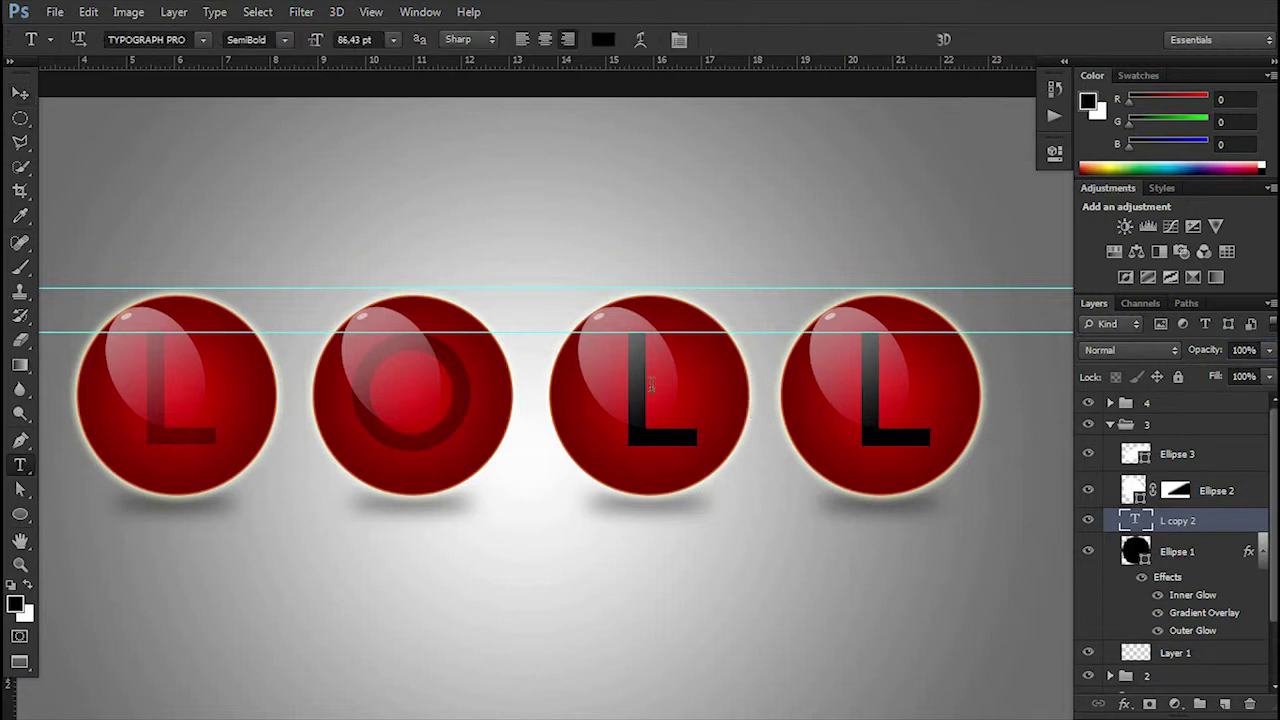
{"action": "left_click", "coordinate": [700, 443]}
{"action": "key", "text": "ctrl+a"}
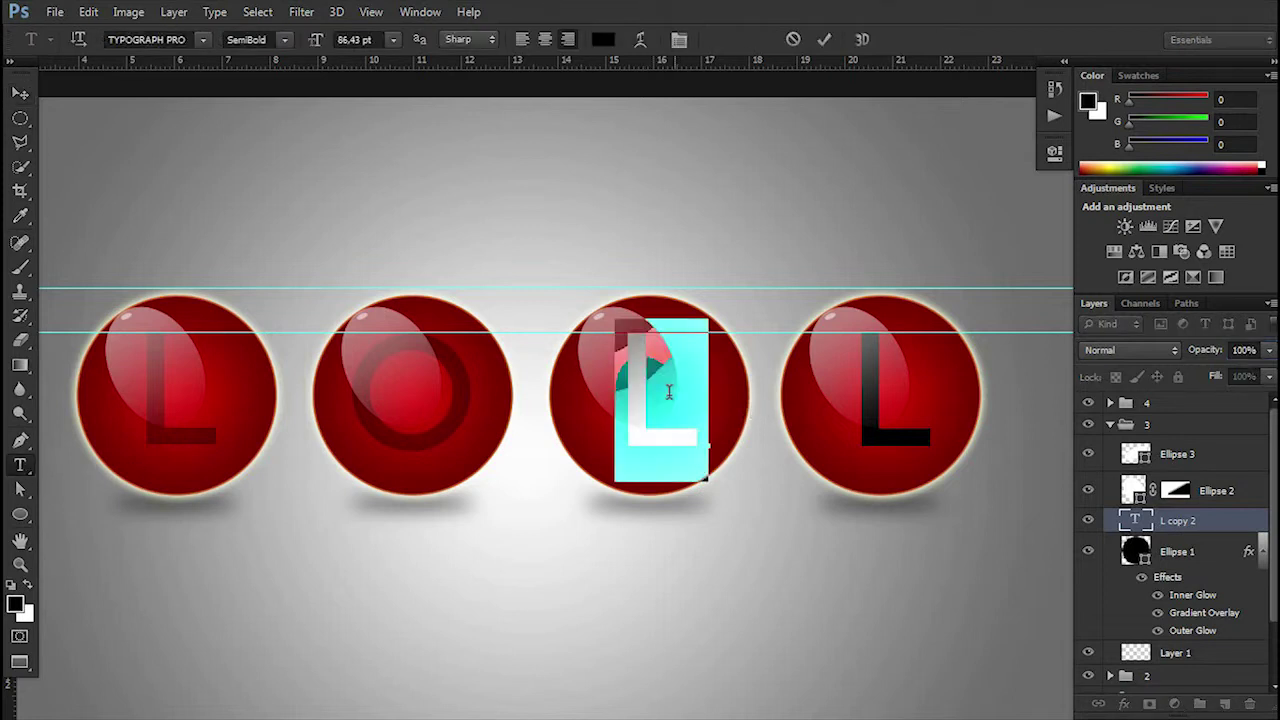
{"action": "type", "text": "O"}
{"action": "left_click", "coordinate": [20, 92]}
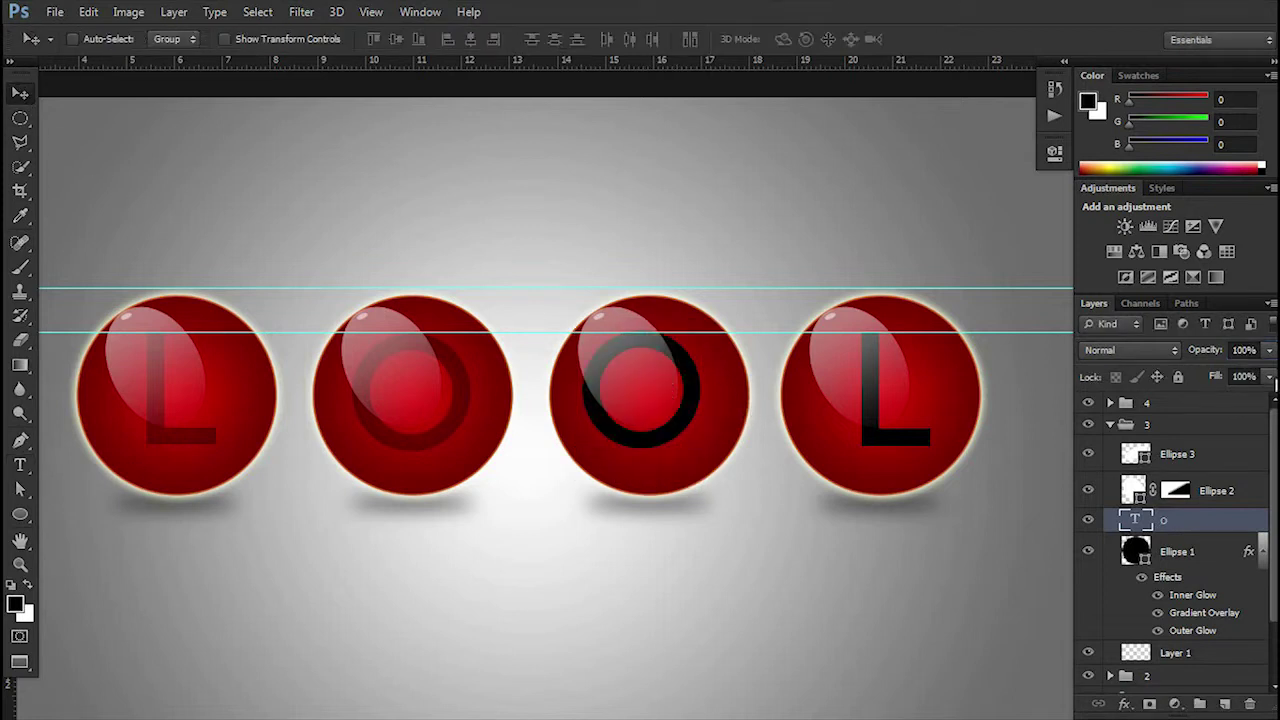
Set the O layer to 50% opacity, shift it slightly, and expand group 4.
{"action": "left_click", "coordinate": [1195, 351]}
{"action": "type", "text": "50"}
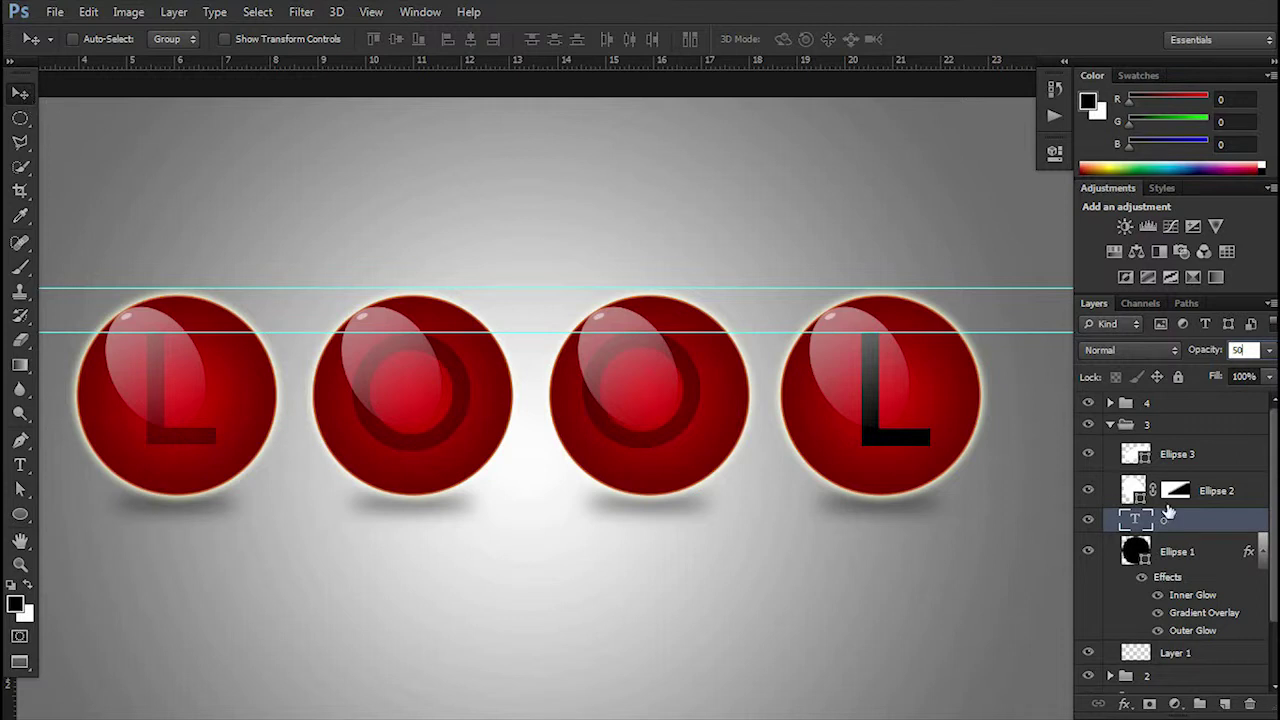
{"action": "left_click_drag", "start_coordinate": [676, 426], "coordinate": [688, 437]}
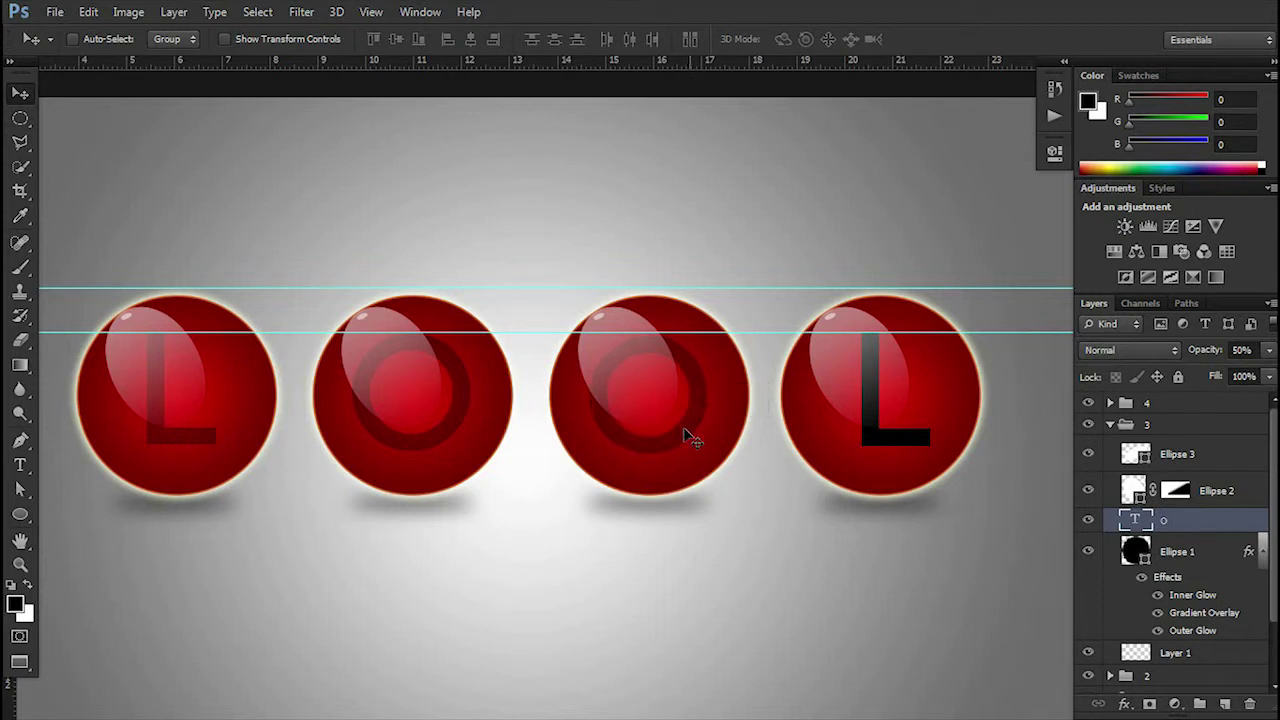
{"action": "left_click", "coordinate": [1152, 427]}
{"action": "left_click", "coordinate": [1110, 402]}
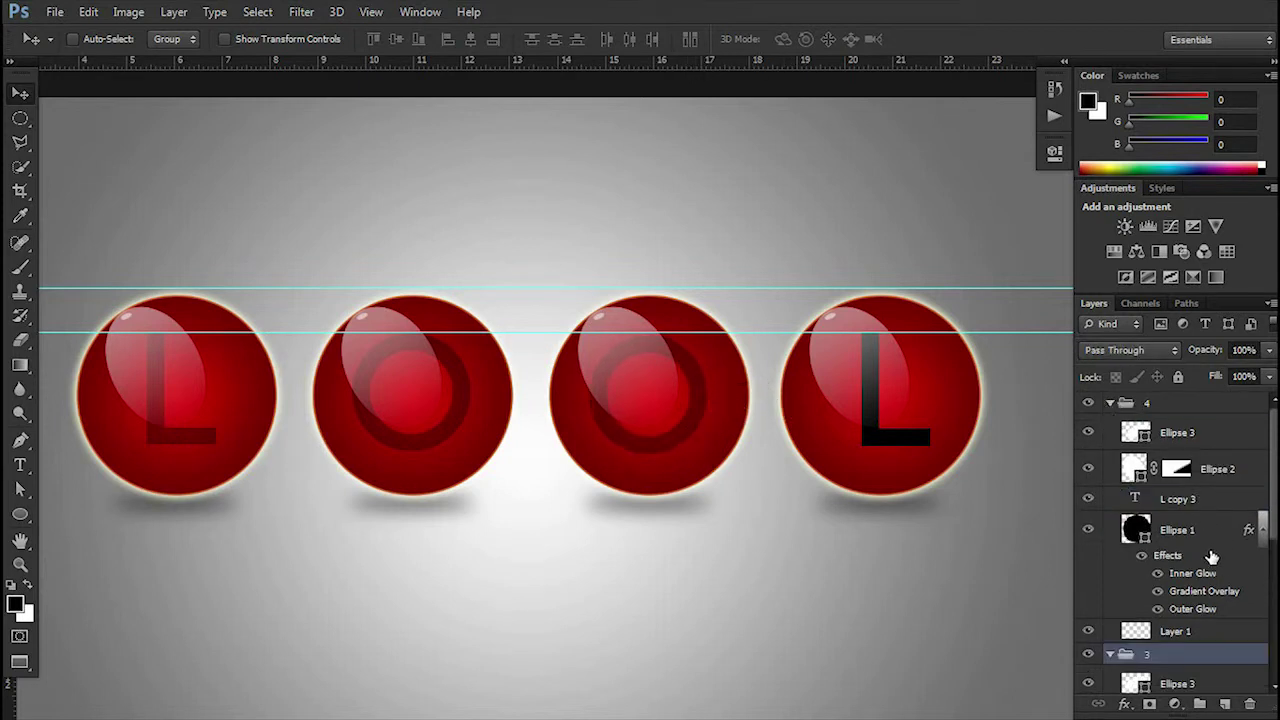
Change the fourth sphere's L copy 3 letter to K.
{"action": "left_click", "coordinate": [1200, 499]}
{"action": "left_click", "coordinate": [19, 465]}
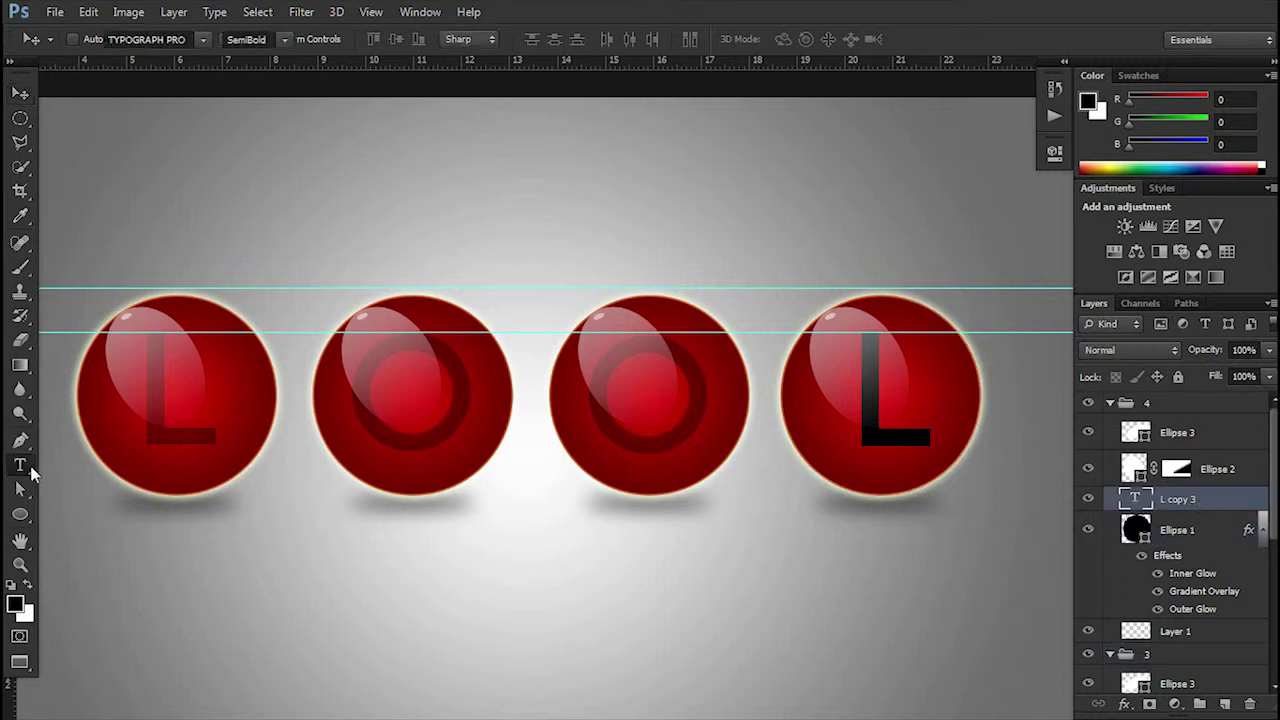
{"action": "double_click", "coordinate": [902, 415]}
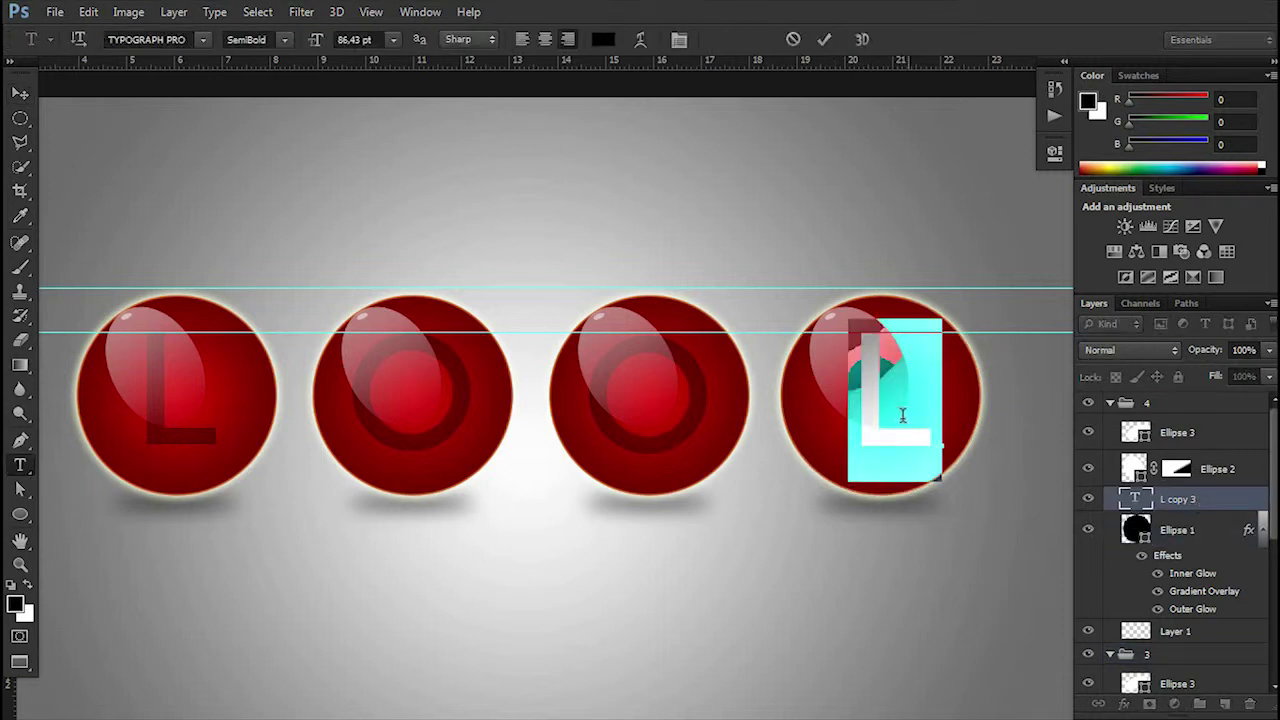
{"action": "type", "text": "K"}
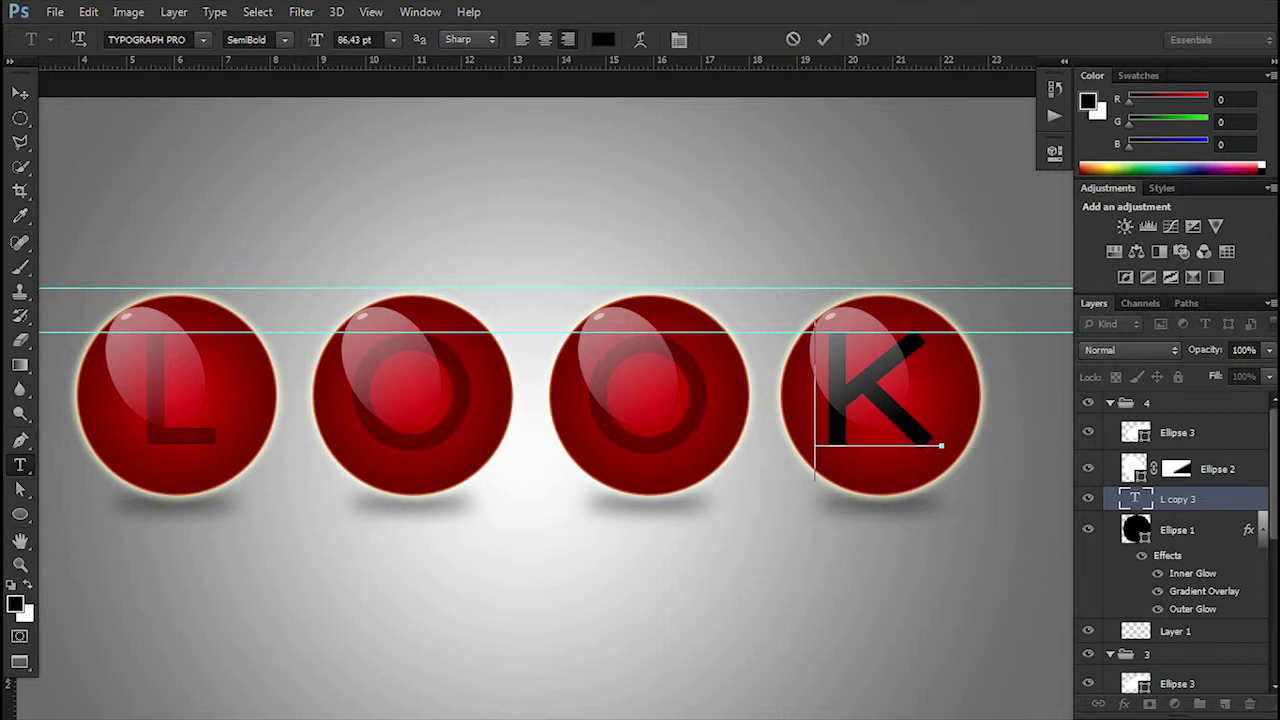
{"action": "left_click", "coordinate": [25, 93]}
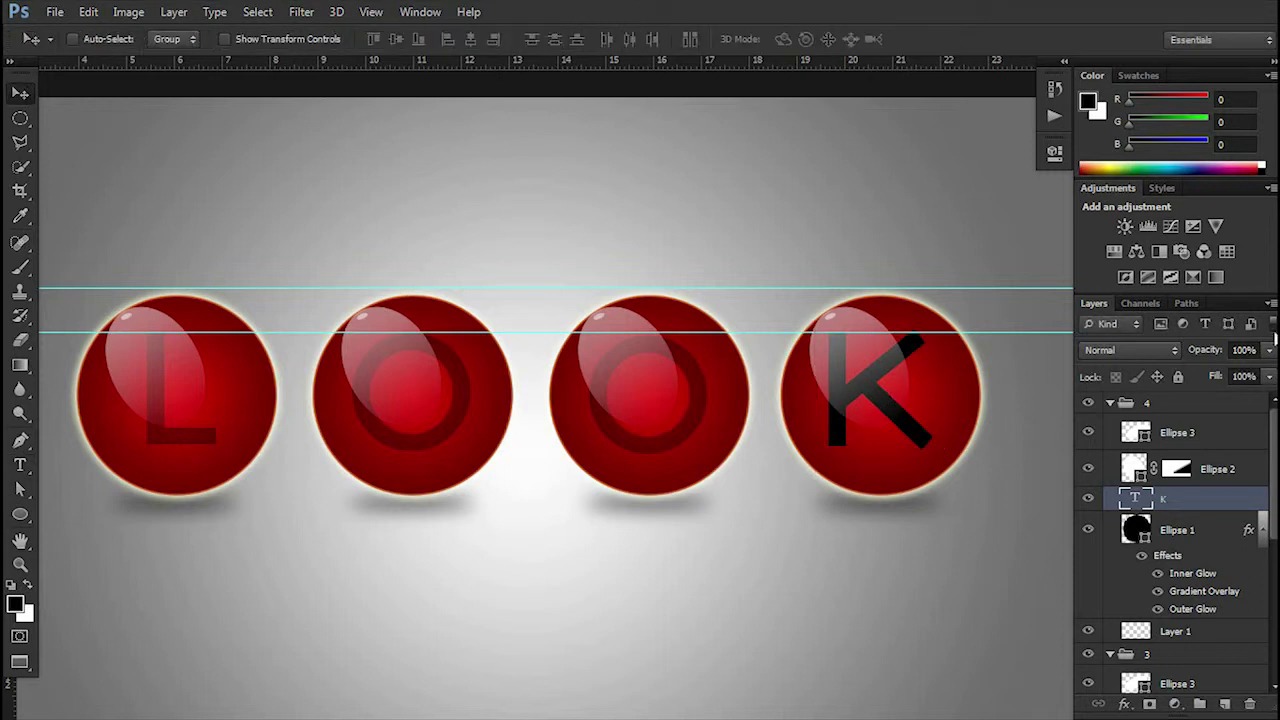
Set the K layer to 50% opacity and reselect it inside group 4.
{"action": "left_click", "coordinate": [1265, 350]}
{"action": "type", "text": "50"}
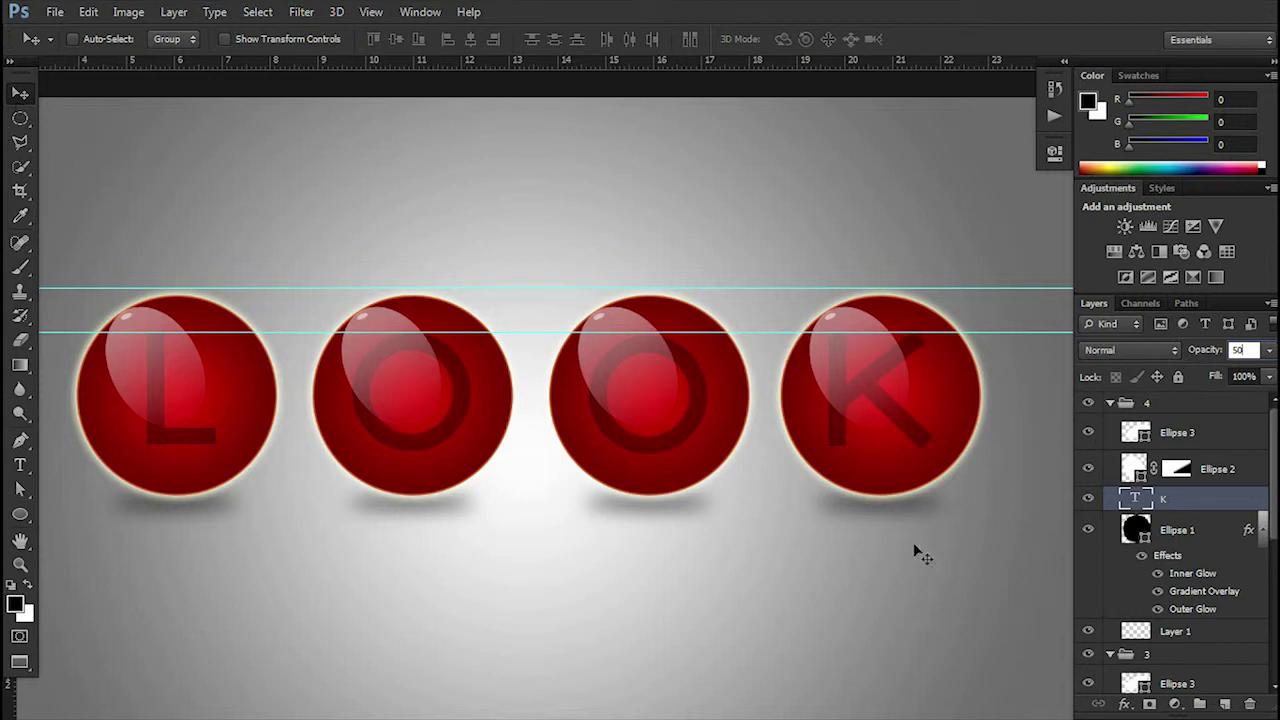
{"action": "left_click", "coordinate": [1110, 402]}
{"action": "left_click", "coordinate": [1110, 424]}
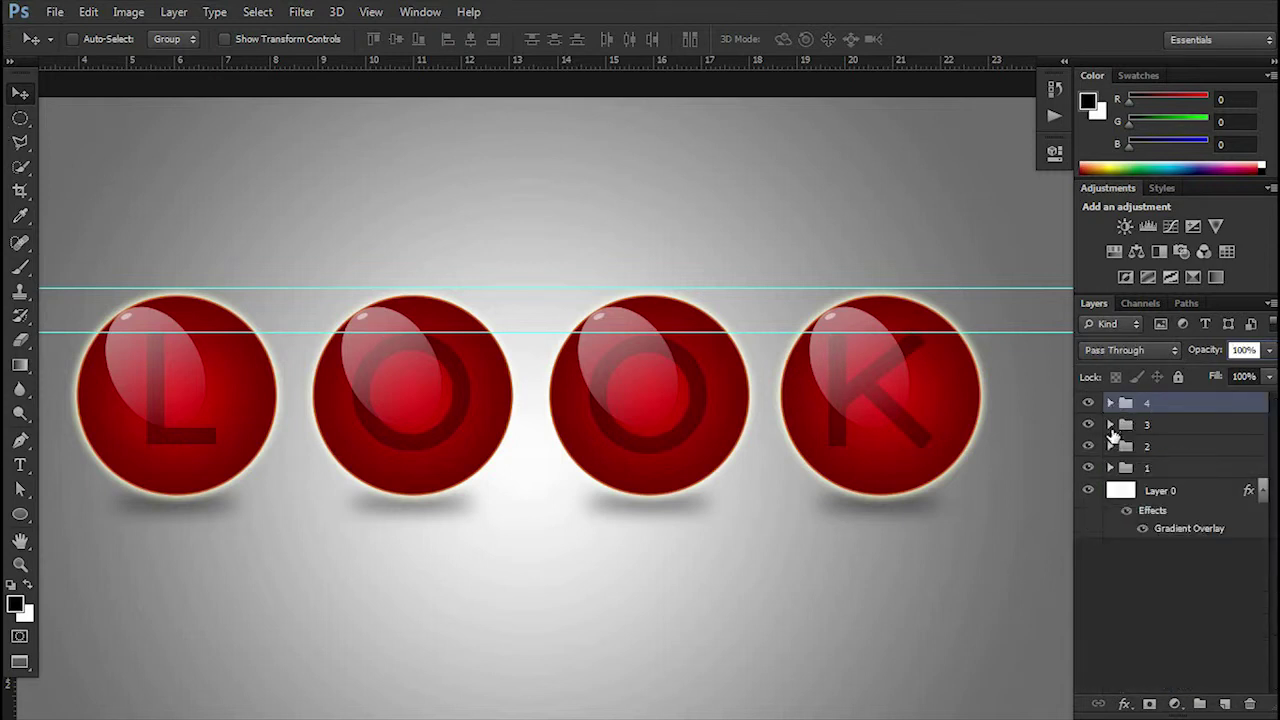
{"action": "left_click", "coordinate": [917, 437]}
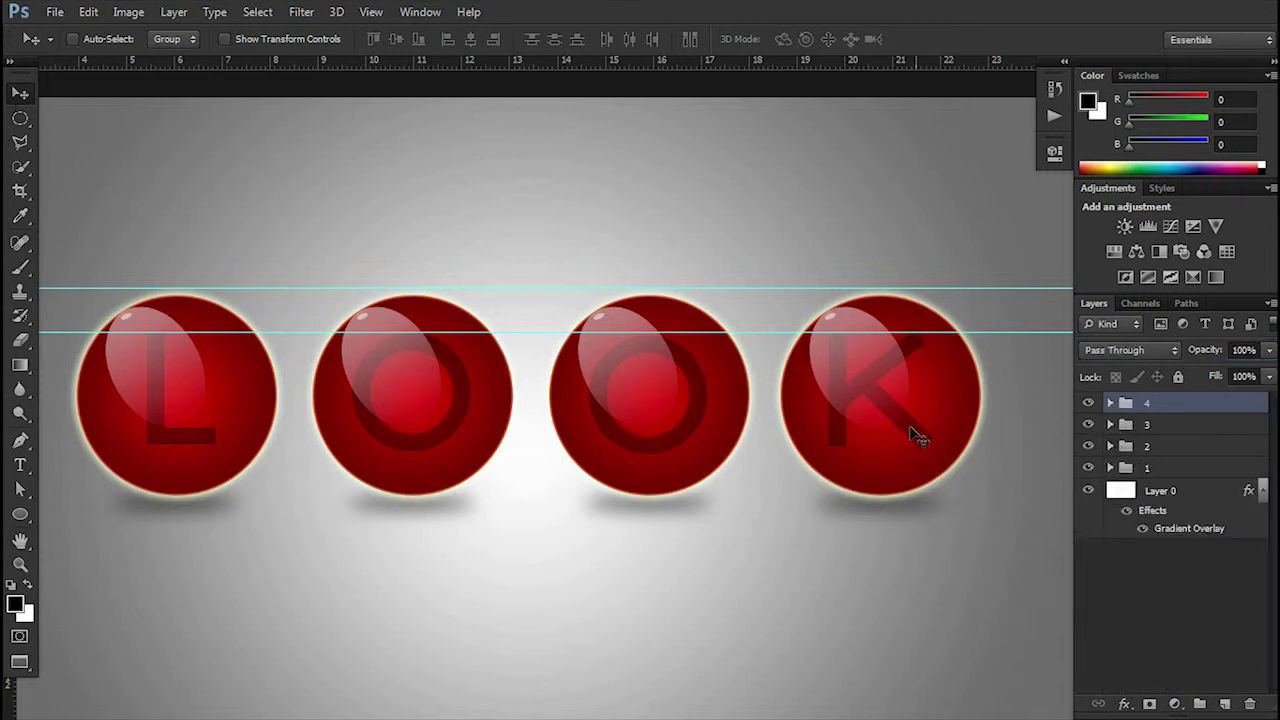
{"action": "left_click", "coordinate": [1110, 402]}
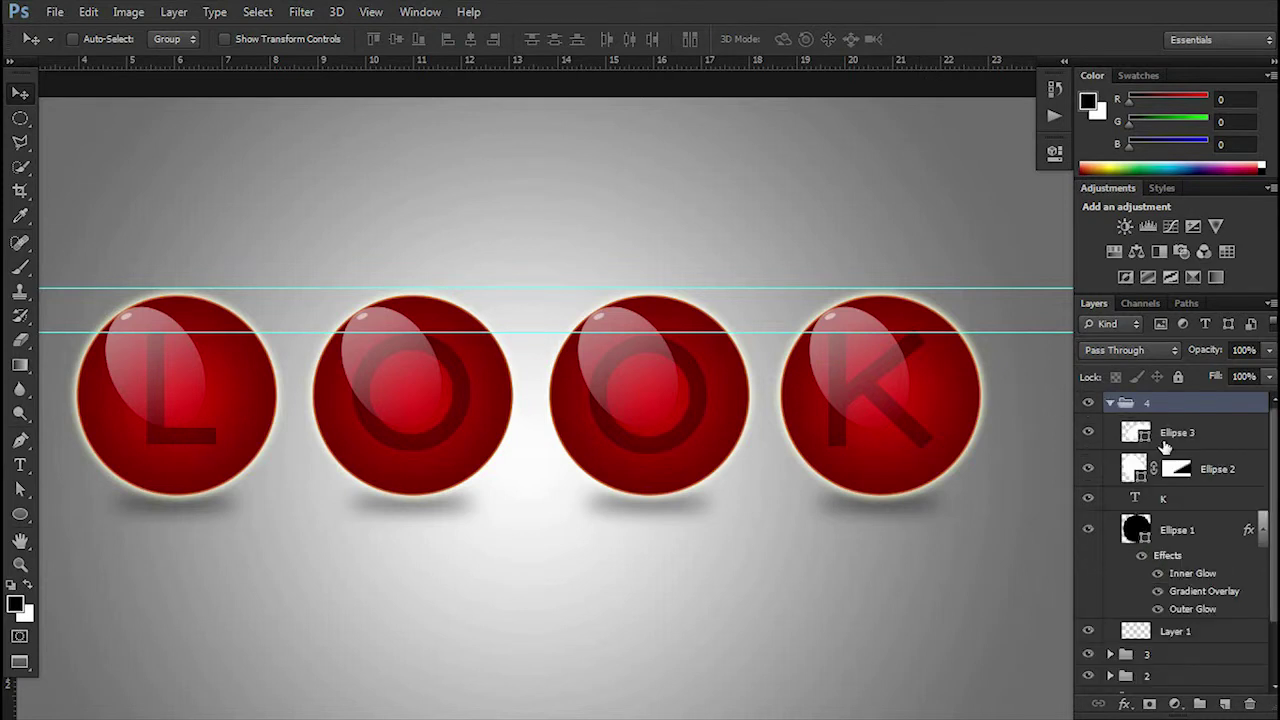
{"action": "left_click", "coordinate": [1173, 500]}
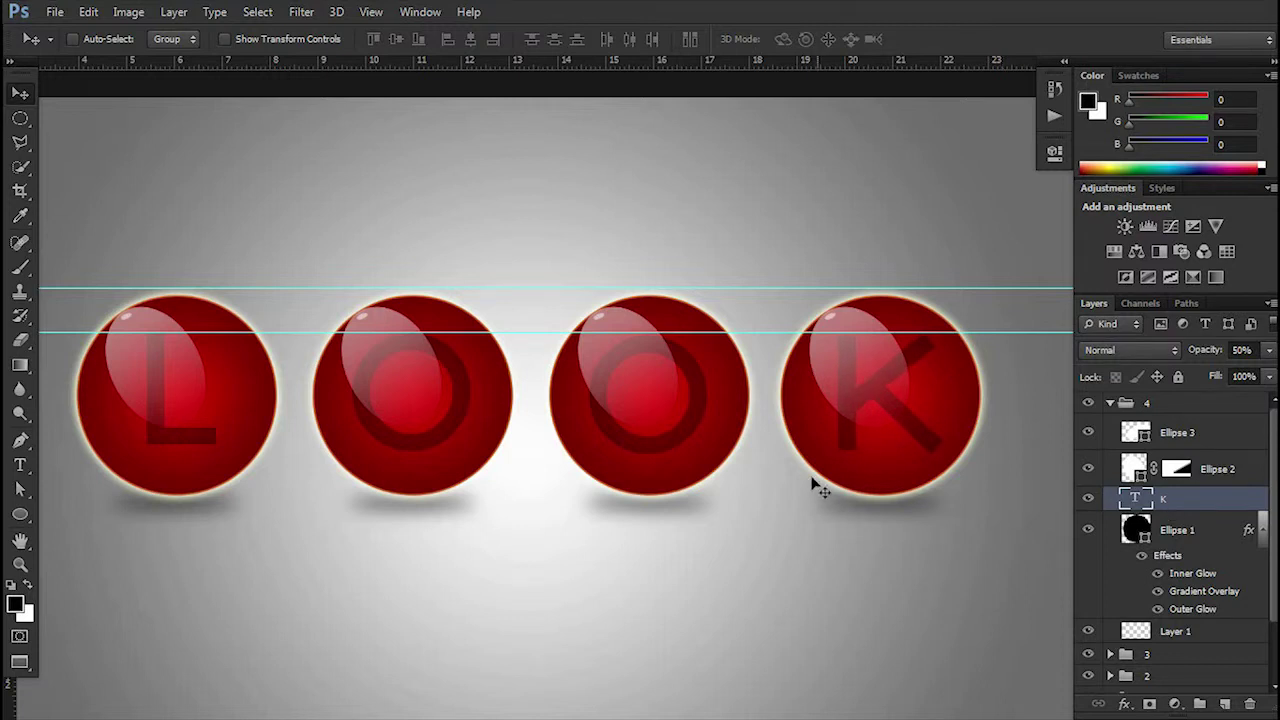
Select letter groups 4 through 1 and duplicate them with Ctrl+J.
{"action": "scroll", "coordinate": [814, 470], "scroll_direction": "down", "scroll_amount": 2}
{"action": "scroll", "coordinate": [600, 490], "scroll_direction": "down", "scroll_amount": 1}
{"action": "scroll", "coordinate": [651, 457], "scroll_direction": "down", "scroll_amount": 1}
{"action": "scroll", "coordinate": [700, 520], "scroll_direction": "down", "scroll_amount": 1}
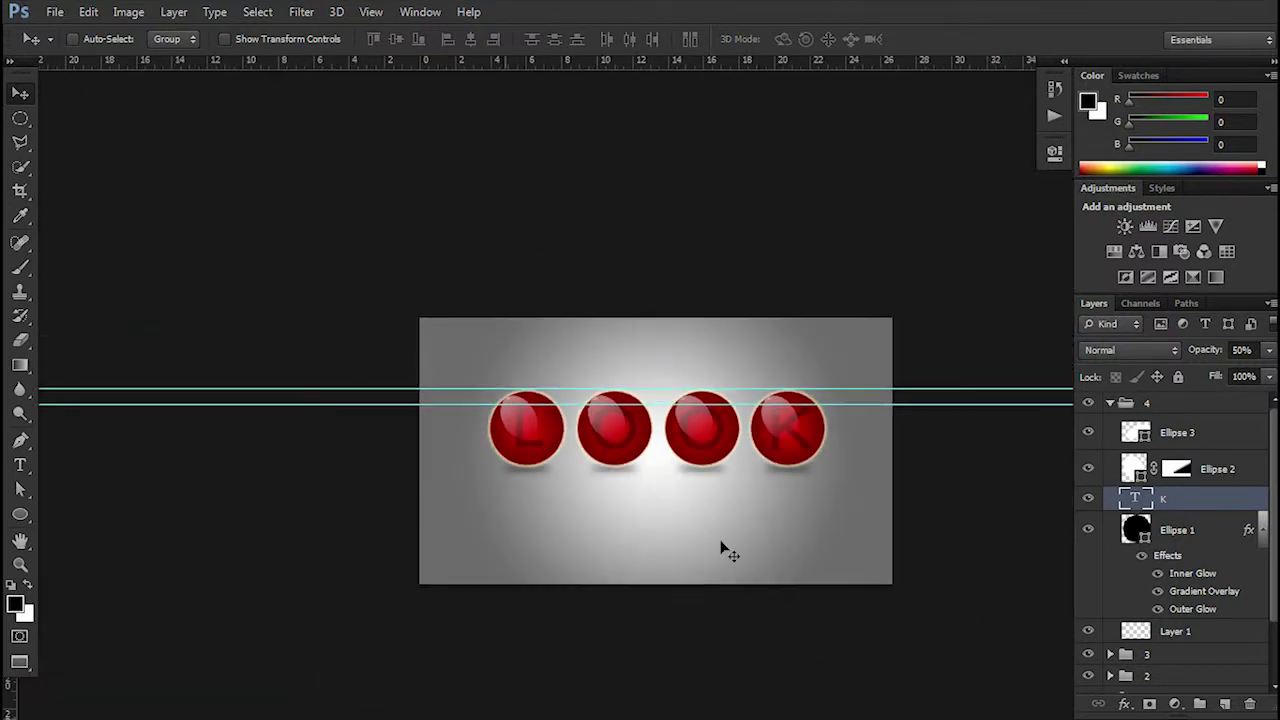
{"action": "scroll", "coordinate": [818, 420], "scroll_direction": "up", "scroll_amount": 1}
{"action": "scroll", "coordinate": [914, 466], "scroll_direction": "up", "scroll_amount": 1}
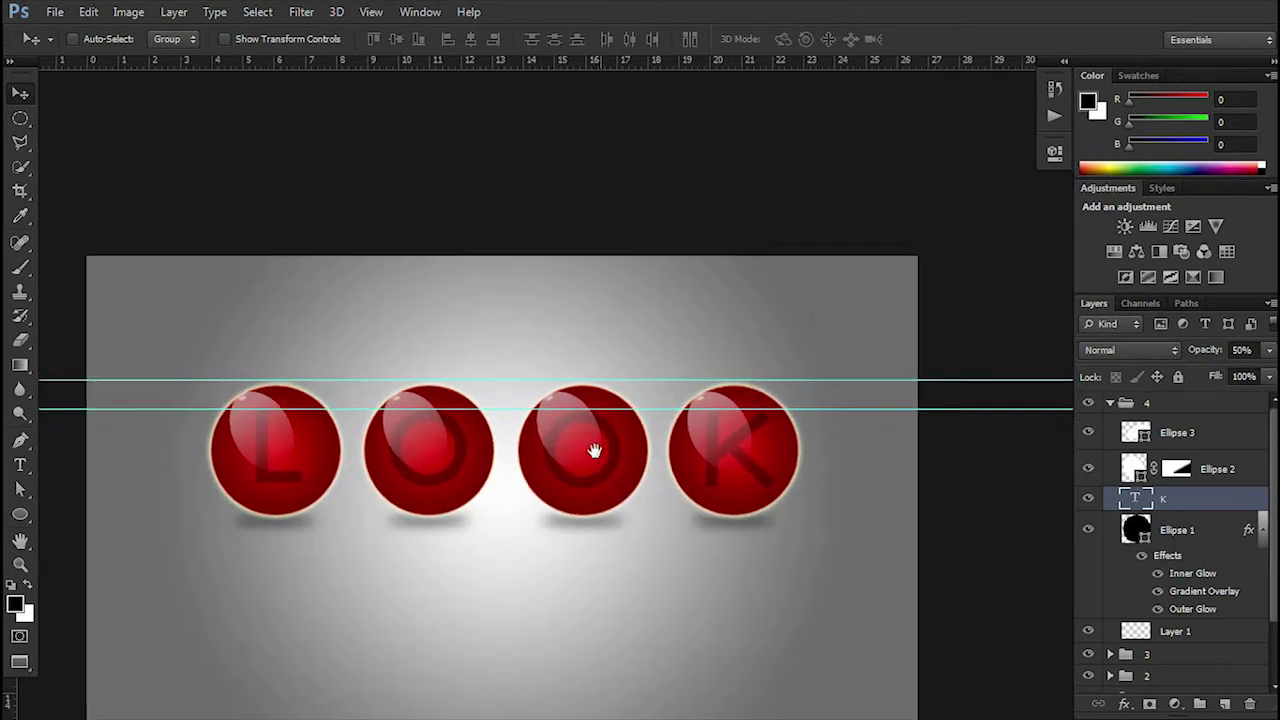
{"action": "scroll", "coordinate": [594, 451], "scroll_direction": "down", "scroll_amount": 1}
{"action": "left_click", "coordinate": [1120, 405]}
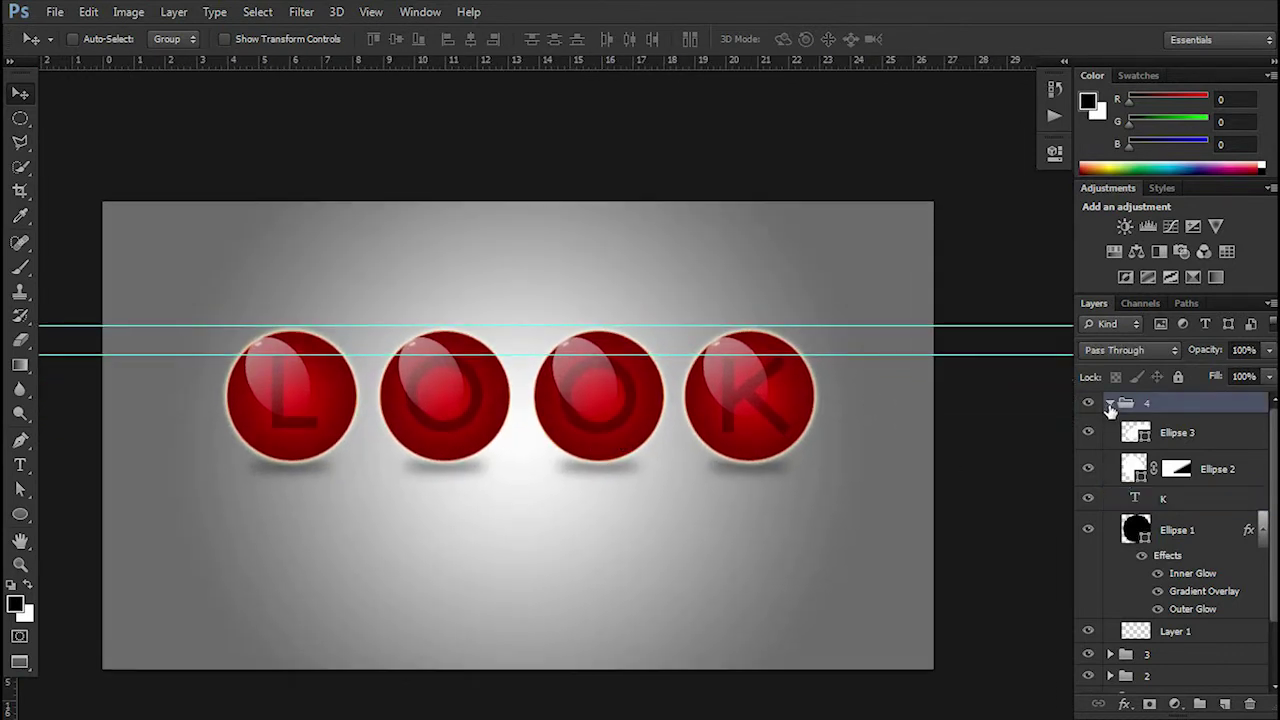
{"action": "left_click", "coordinate": [1110, 403]}
{"action": "left_click", "coordinate": [1177, 470], "text": "shift"}
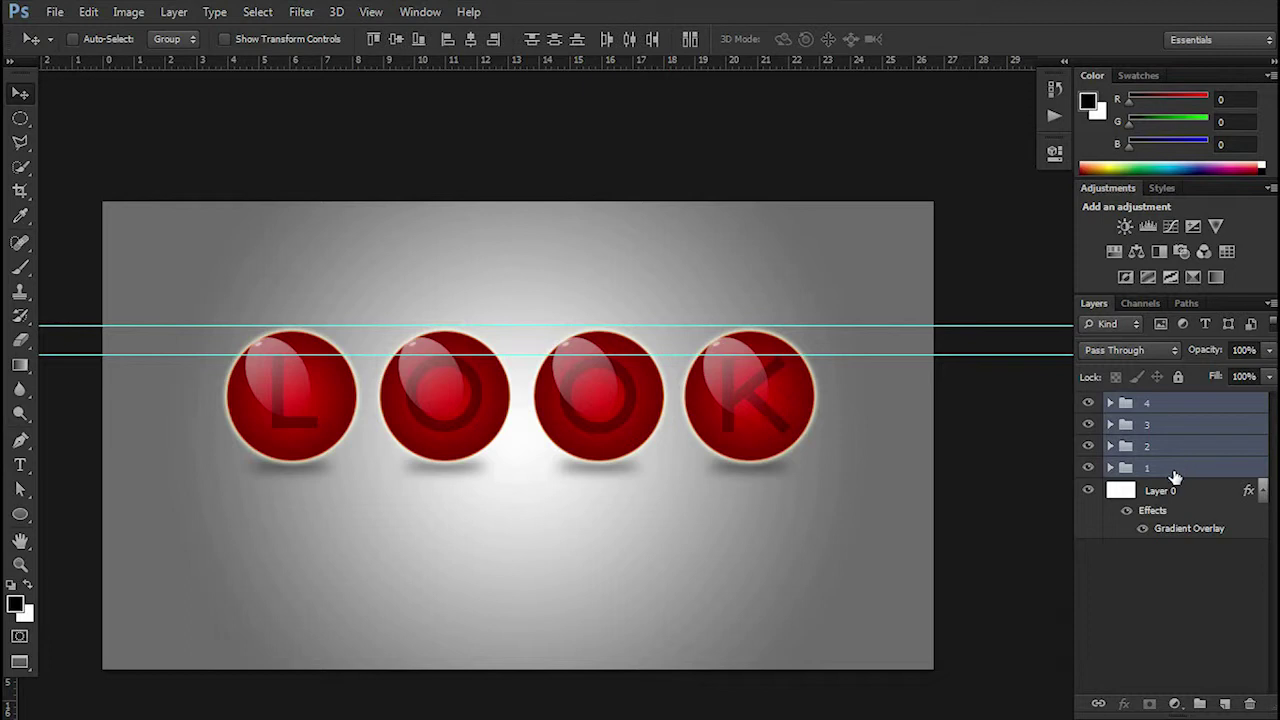
{"action": "key", "text": "ctrl+j"}
Put the four group copies into one new group named mirror.
{"action": "right_click", "coordinate": [1179, 449]}
{"action": "left_click", "coordinate": [1231, 413]}
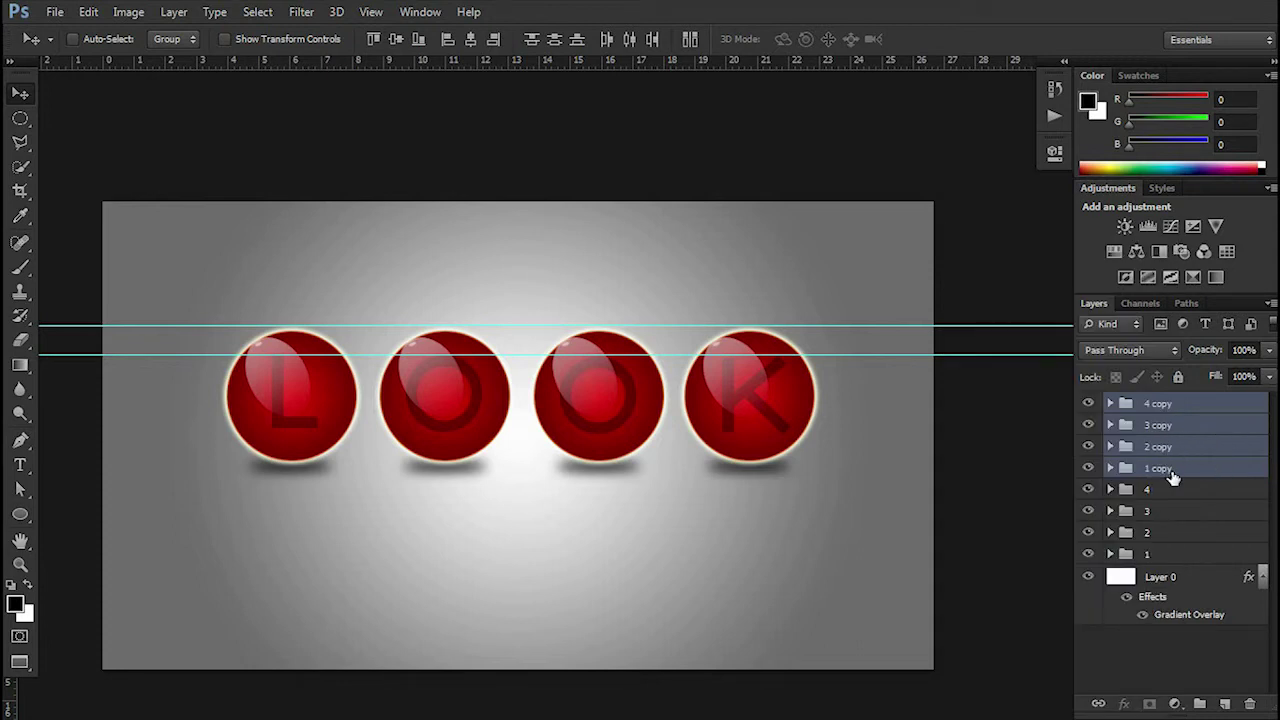
{"action": "left_click", "coordinate": [1199, 703]}
{"action": "left_click", "coordinate": [1196, 430]}
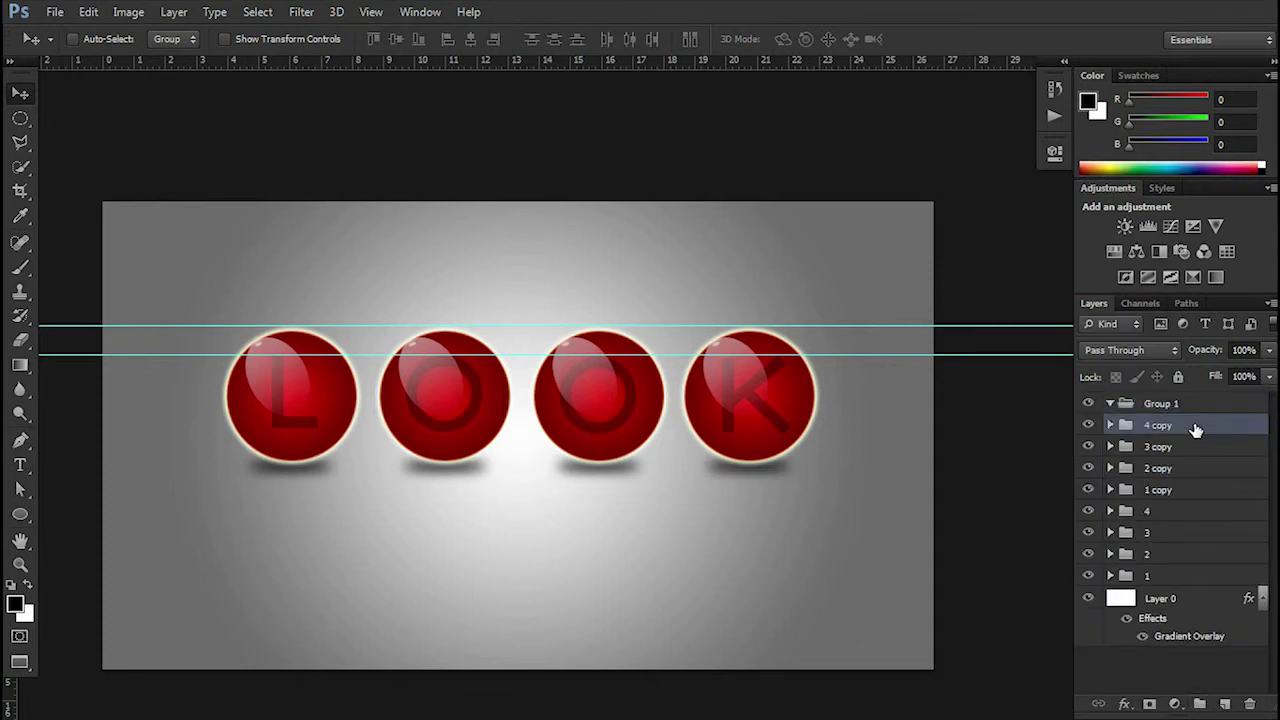
{"action": "left_click", "coordinate": [1182, 489], "text": "shift"}
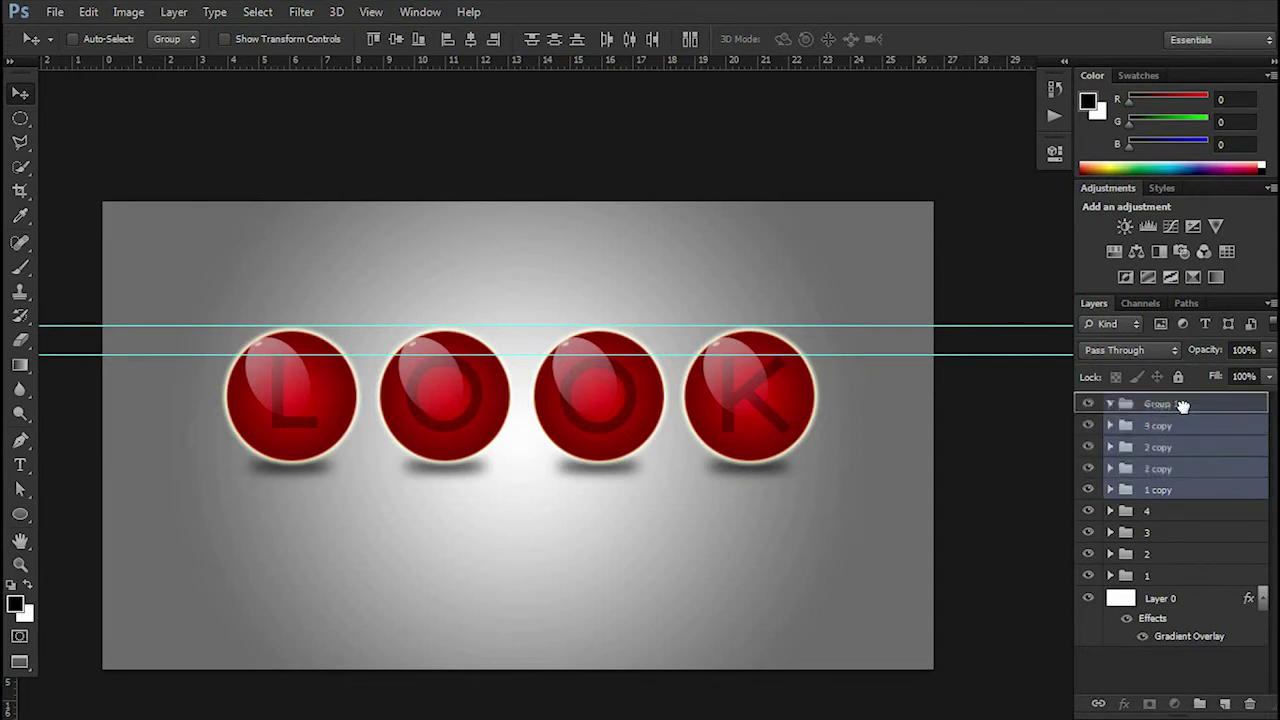
{"action": "left_click_drag", "start_coordinate": [1183, 433], "coordinate": [1137, 412]}
{"action": "left_click", "coordinate": [1111, 404]}
{"action": "double_click", "coordinate": [1162, 403]}
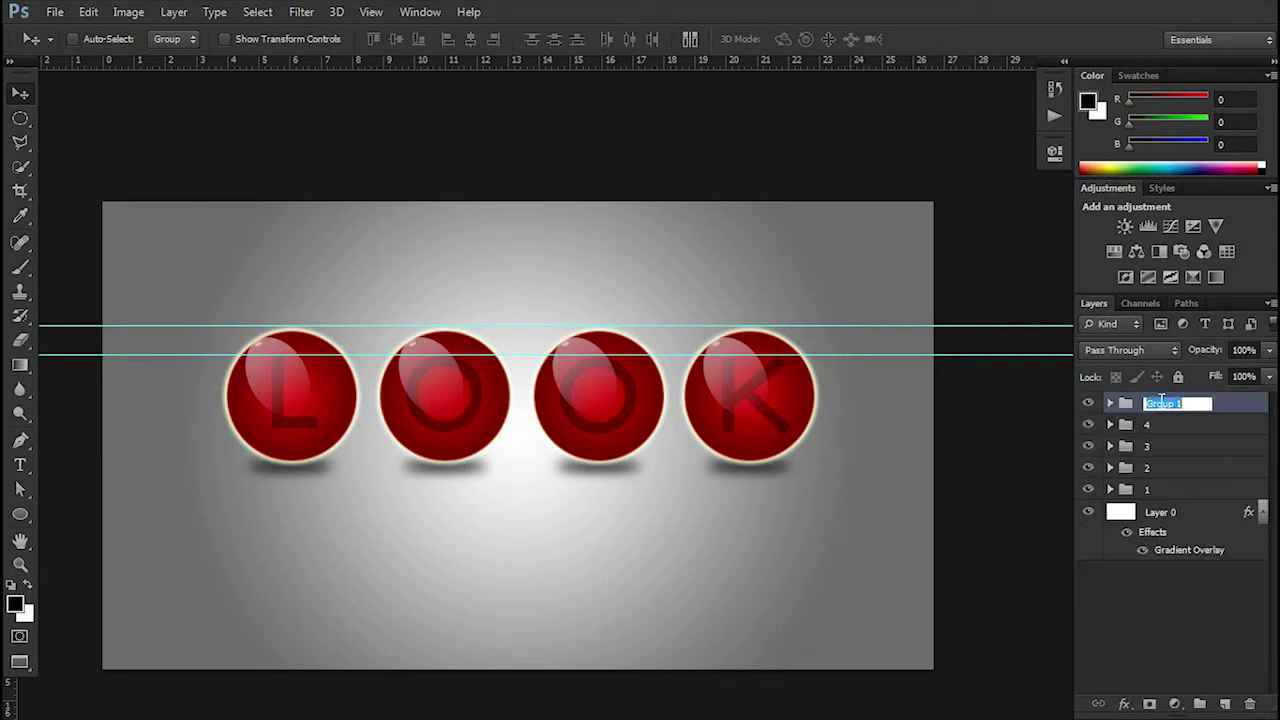
{"action": "type", "text": "mirror"}
{"action": "key", "text": "Return"}
Rotate the mirror group 180° and flip it horizontally so it reads as a reflection.
{"action": "key", "text": "ctrl+t"}
{"action": "right_click", "coordinate": [626, 362]}
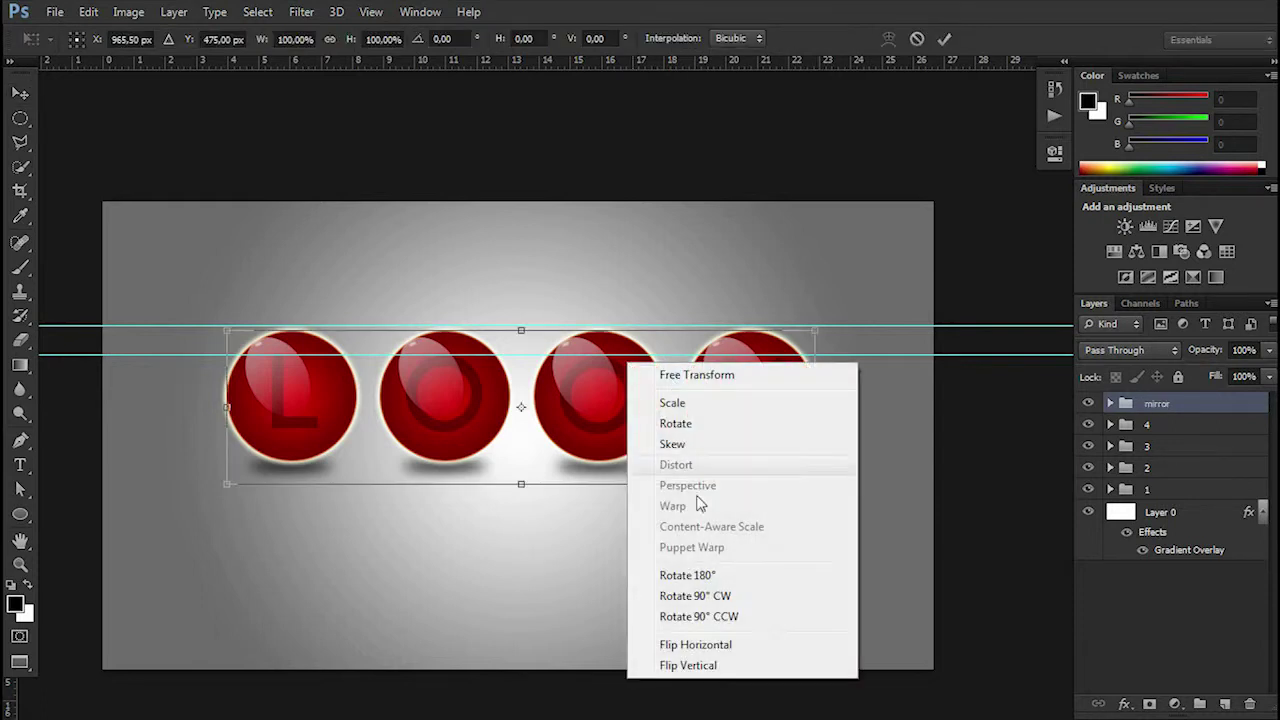
{"action": "left_click", "coordinate": [730, 577]}
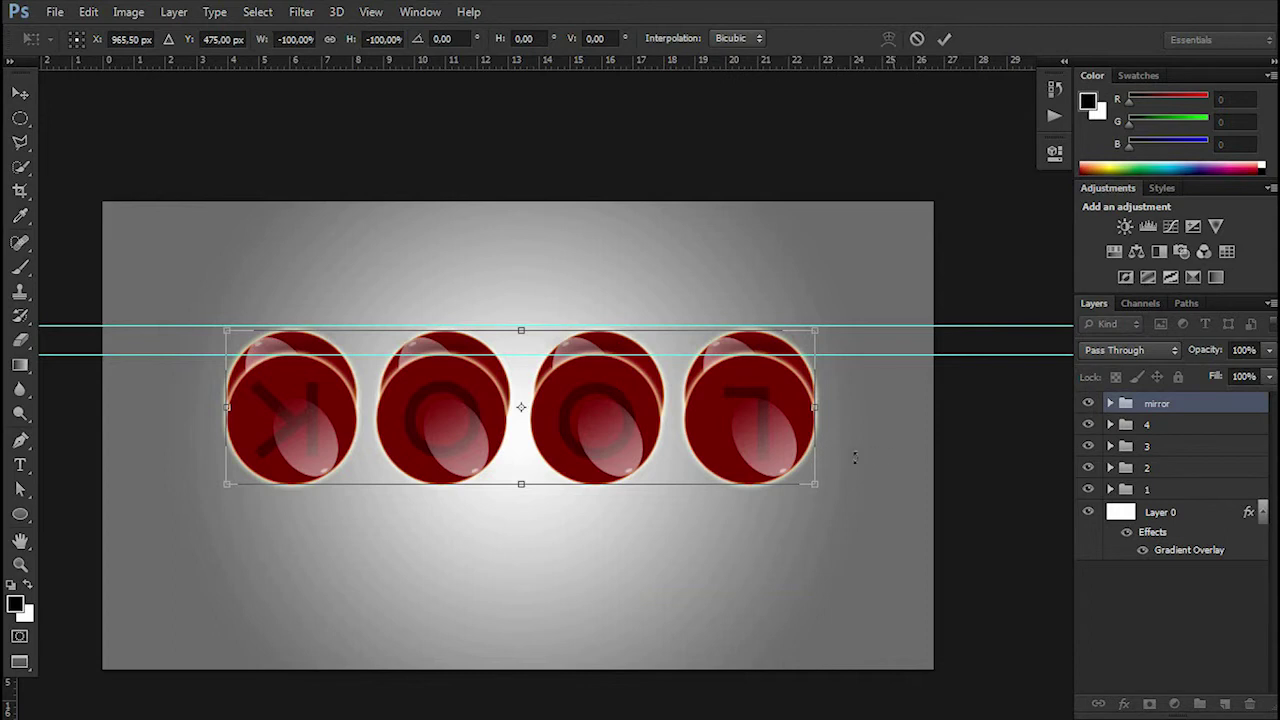
{"action": "right_click", "coordinate": [736, 456]}
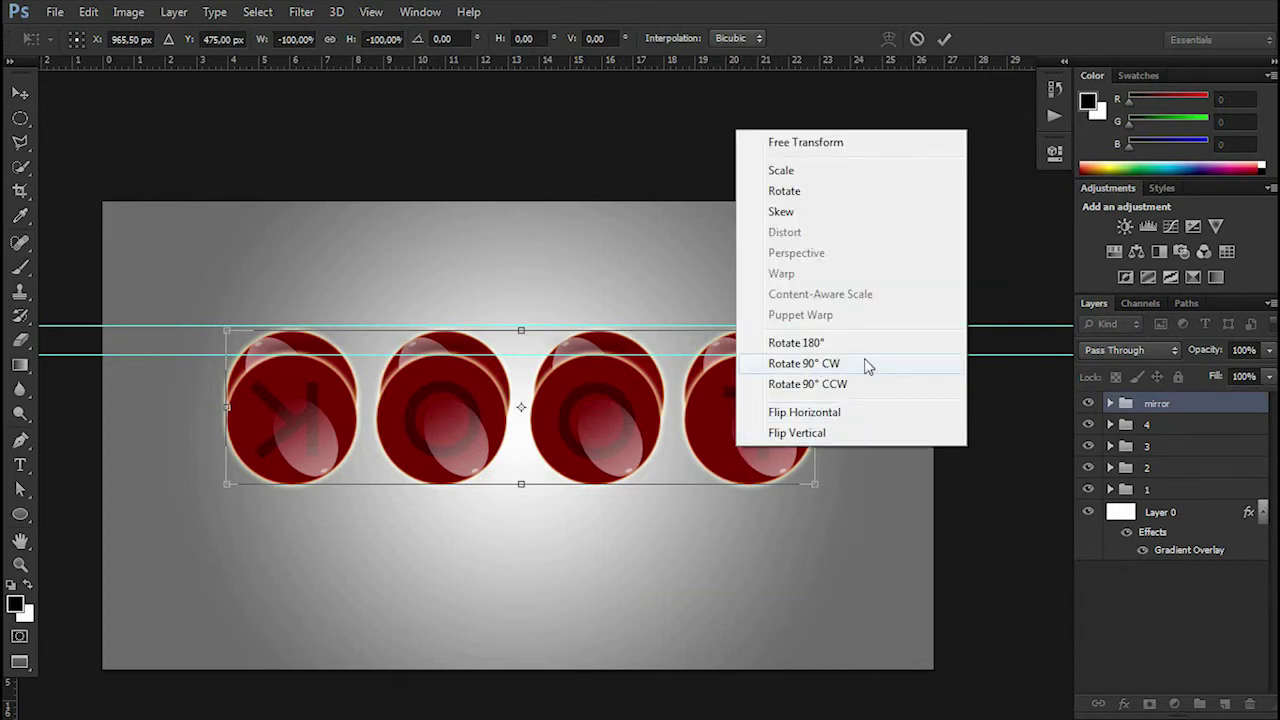
{"action": "left_click", "coordinate": [834, 412]}
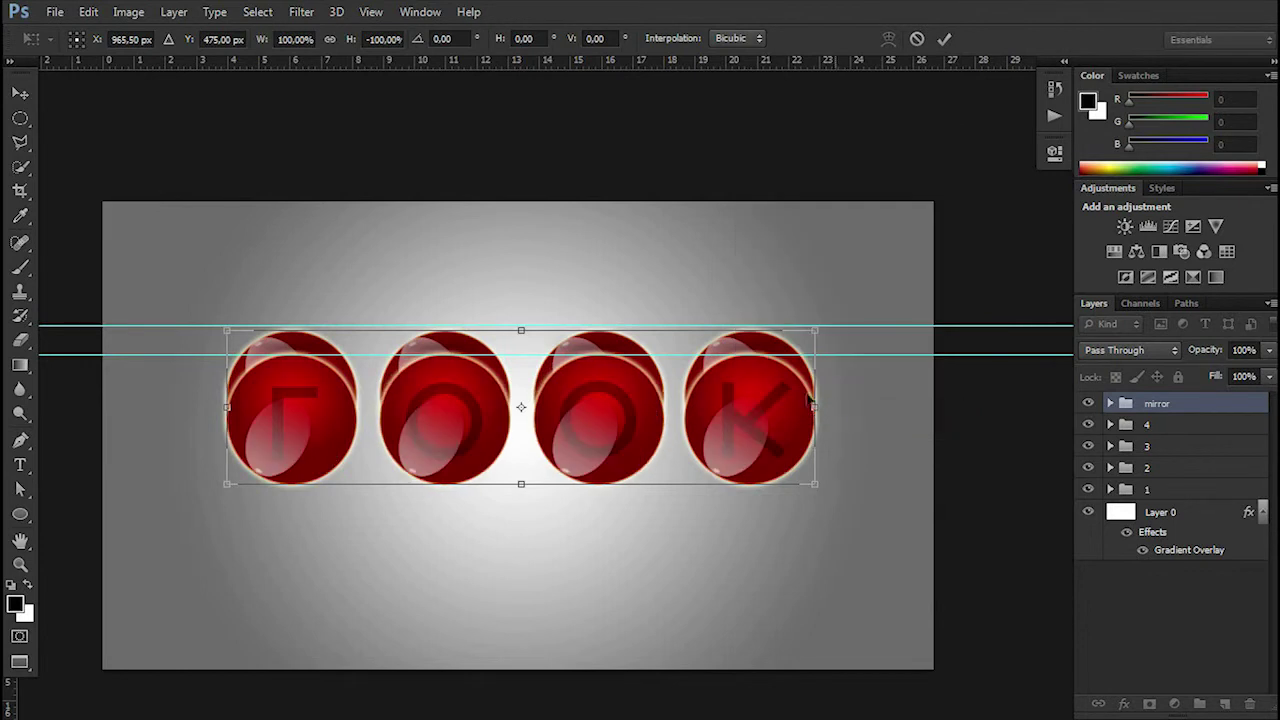
{"action": "left_click", "coordinate": [20, 92]}
{"action": "left_click", "coordinate": [594, 289]}
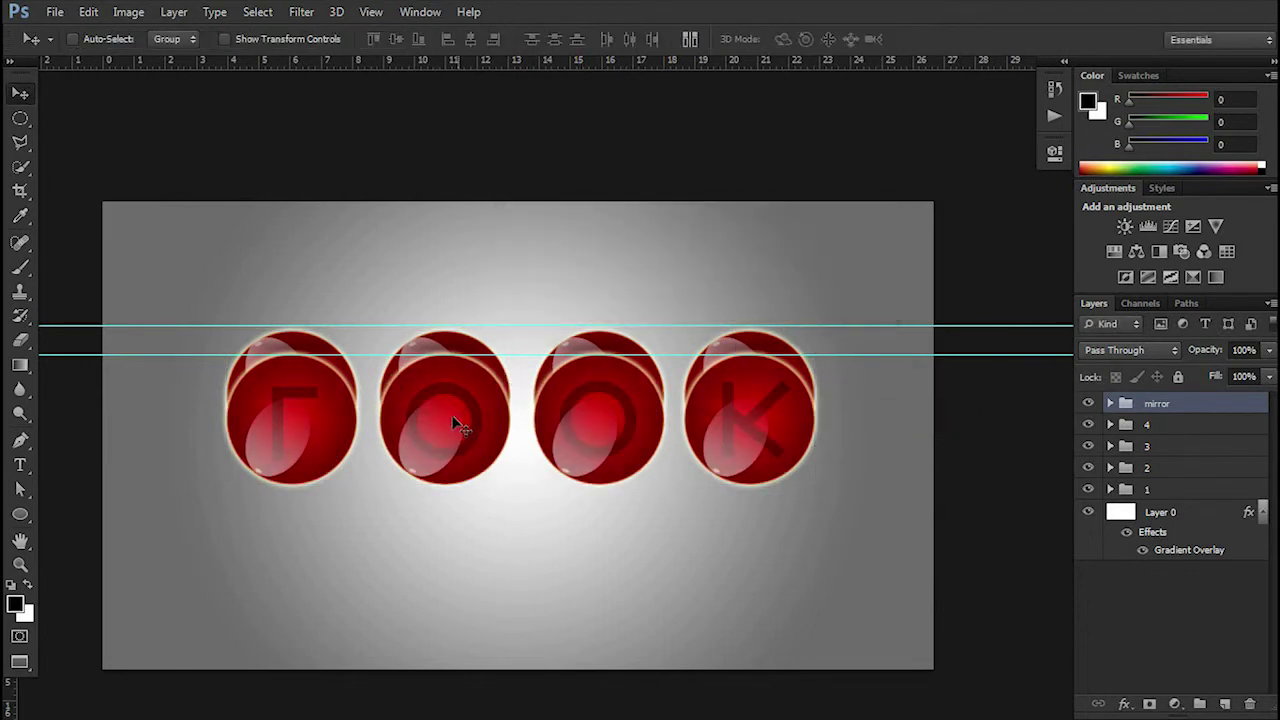
Move the mirrored row down just beneath the original spheres.
{"action": "left_click_drag", "start_coordinate": [449, 424], "coordinate": [449, 548]}
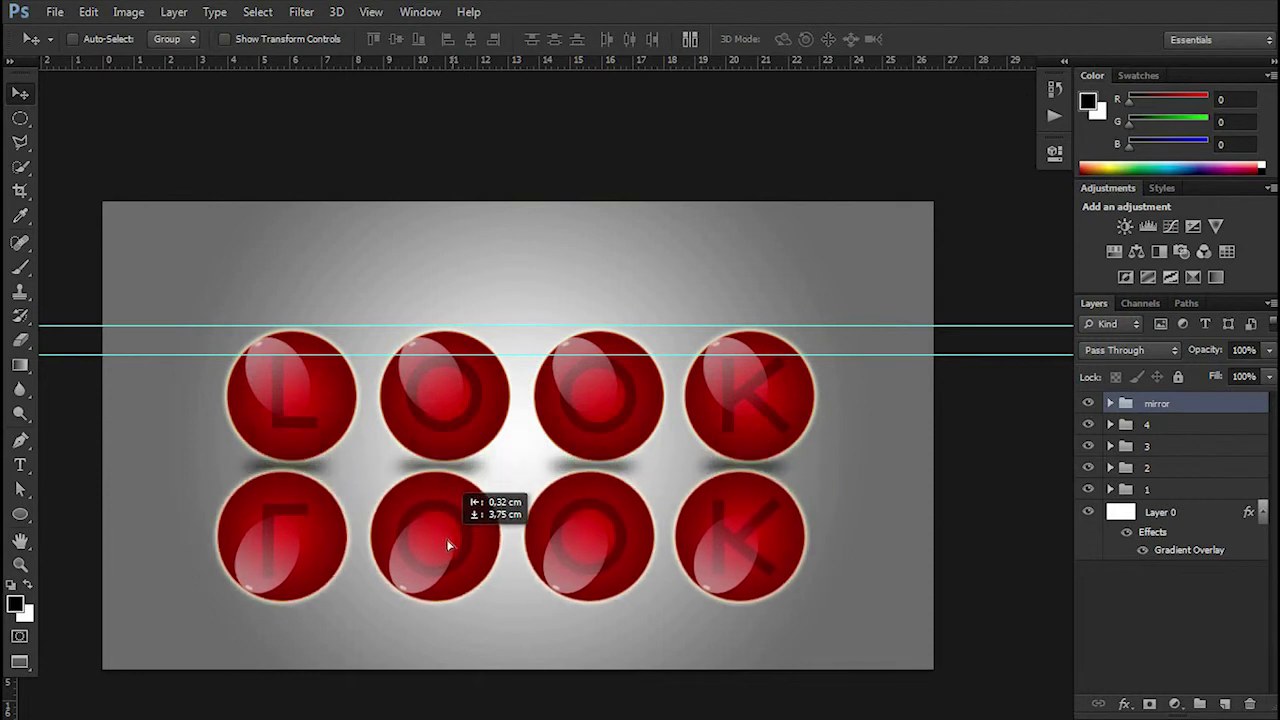
{"action": "left_click_drag", "start_coordinate": [448, 542], "coordinate": [451, 534]}
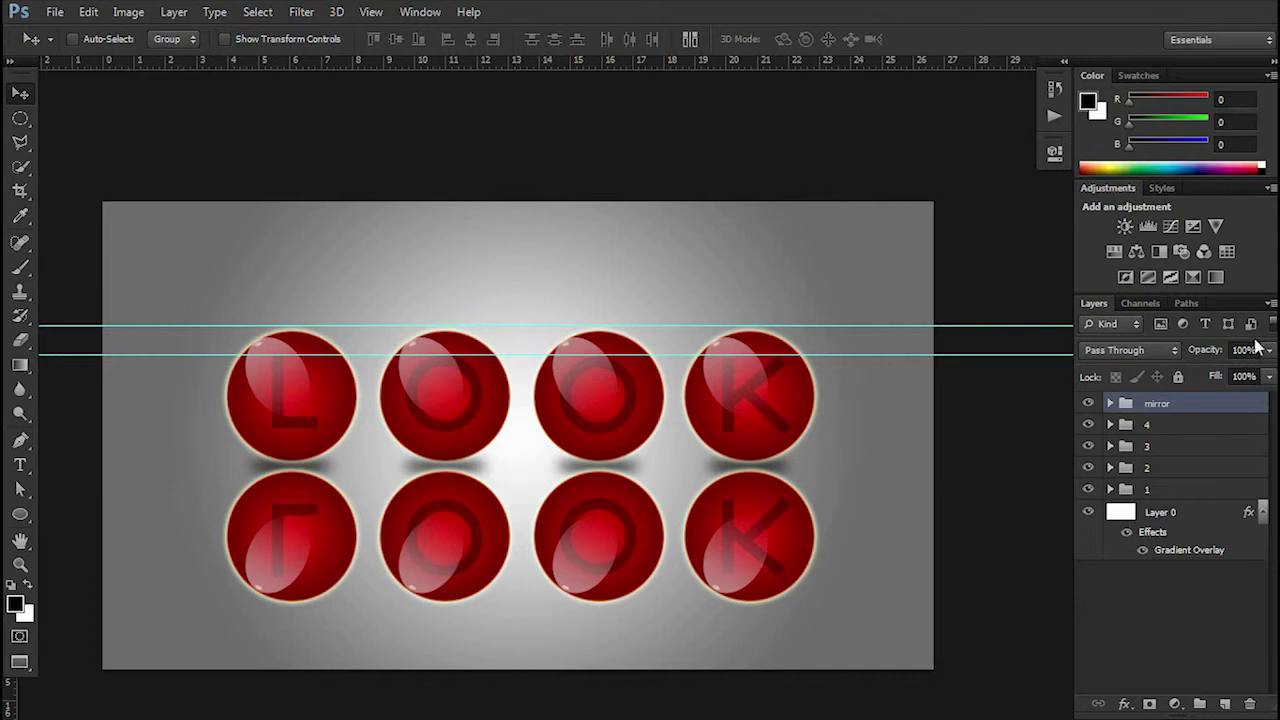
{"action": "left_click", "coordinate": [1186, 351]}
Set the mirror group to 30% opacity and mask it with a downward-fading gradient.
{"action": "type", "text": "50"}
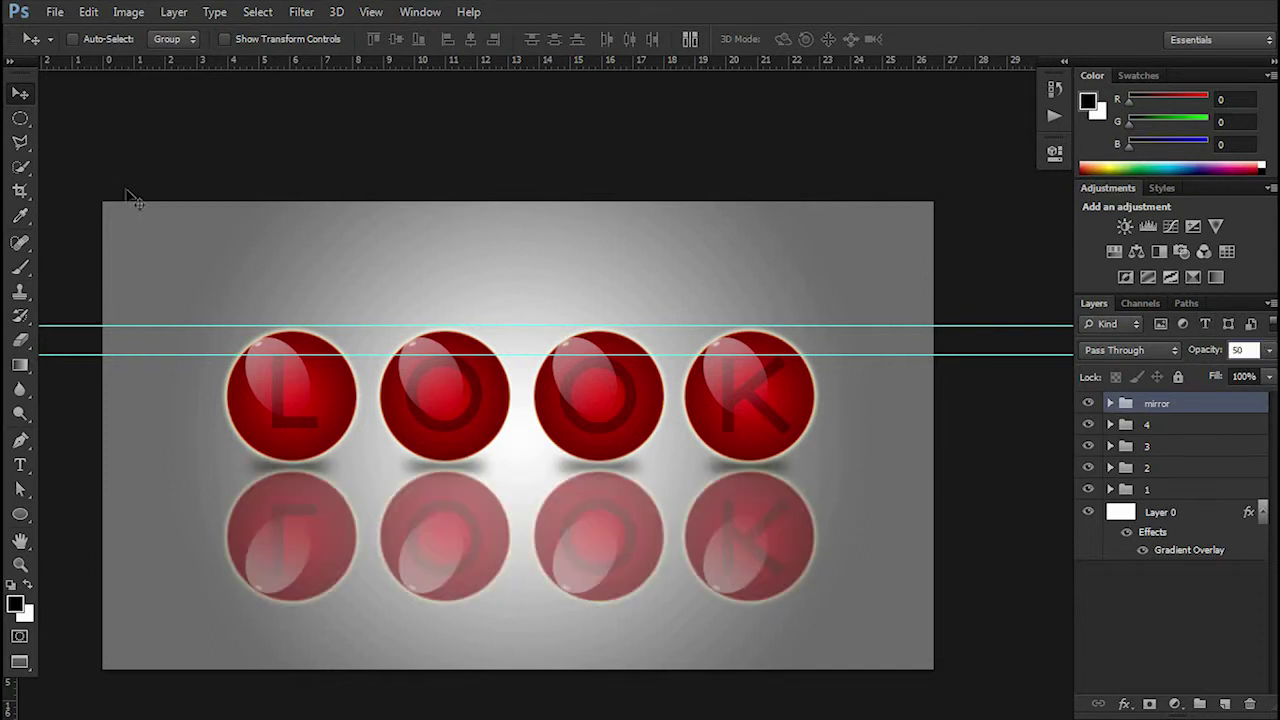
{"action": "key", "text": "Return"}
{"action": "type", "text": "30"}
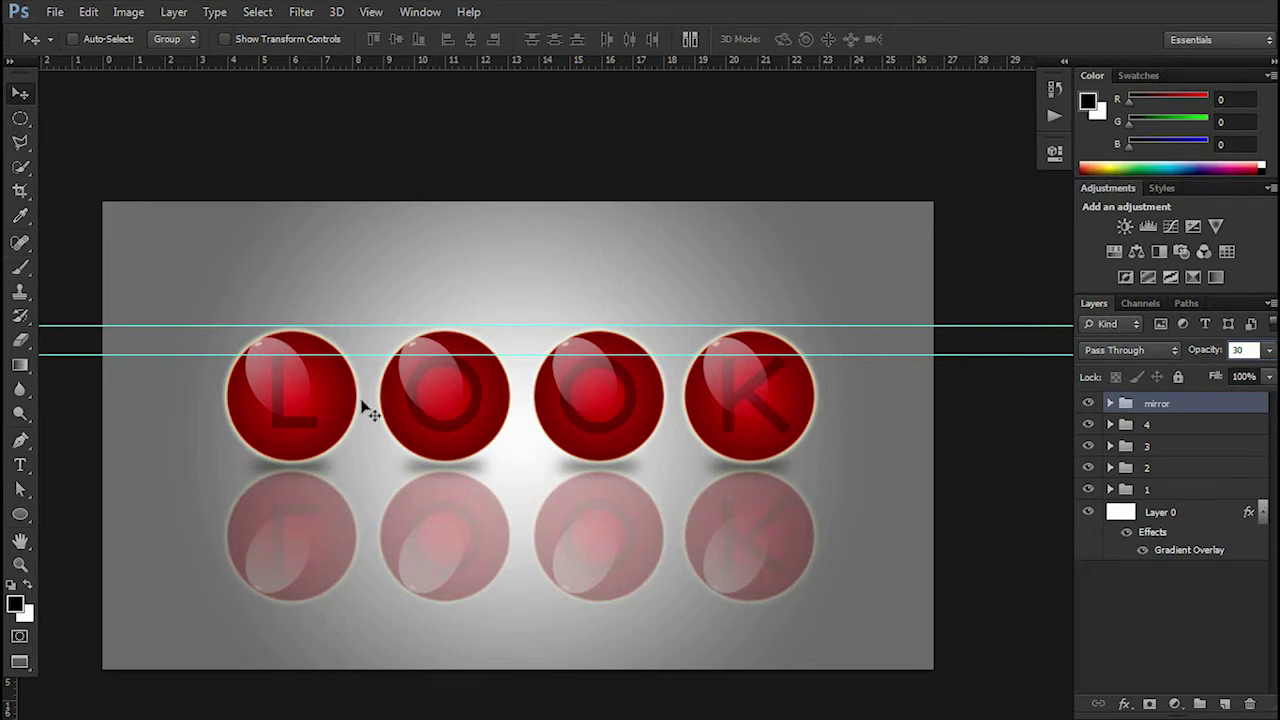
{"action": "left_click", "coordinate": [1148, 702]}
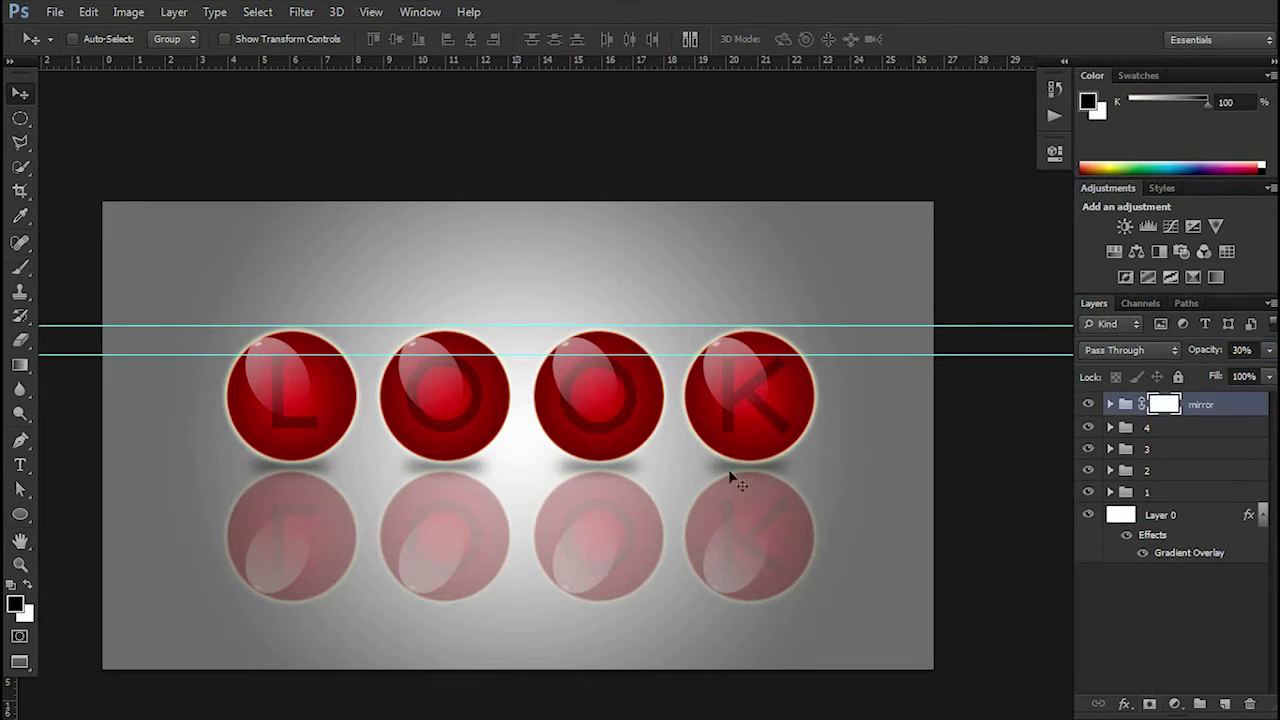
{"action": "left_click", "coordinate": [28, 366]}
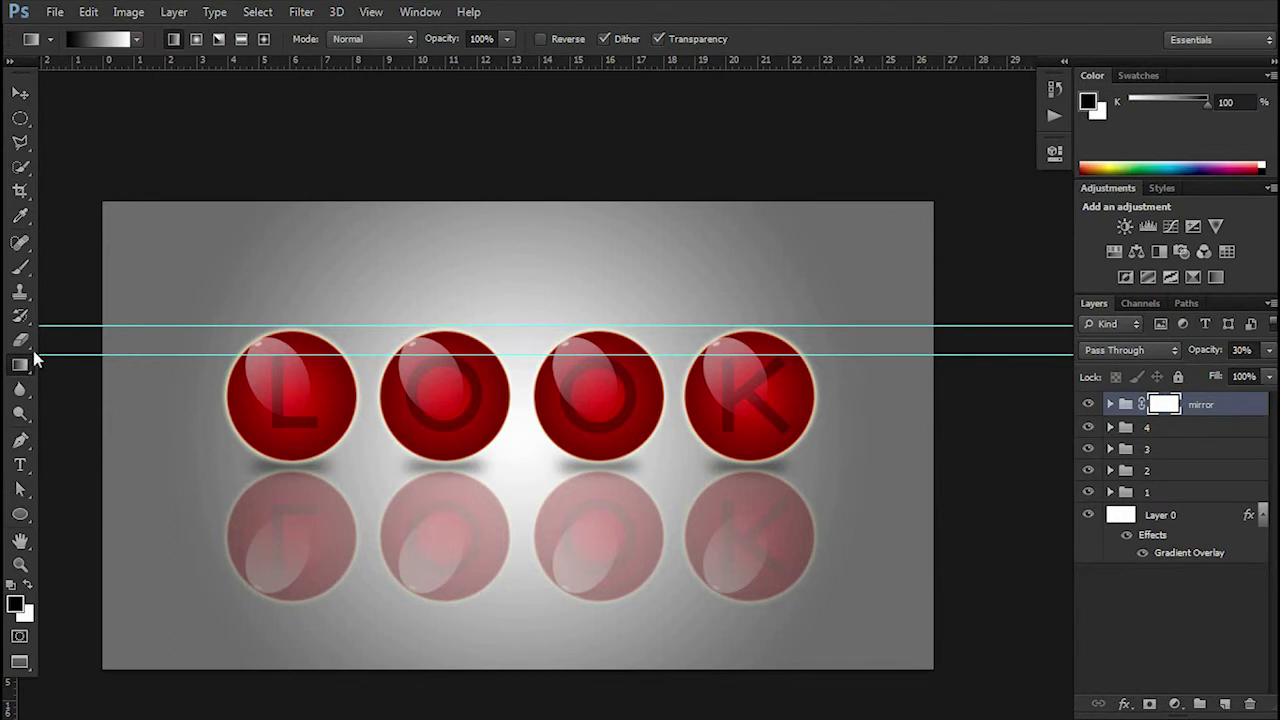
{"action": "scroll", "coordinate": [440, 620], "scroll_direction": "down", "scroll_amount": 2}
{"action": "left_click_drag", "start_coordinate": [507, 432], "coordinate": [510, 665]}
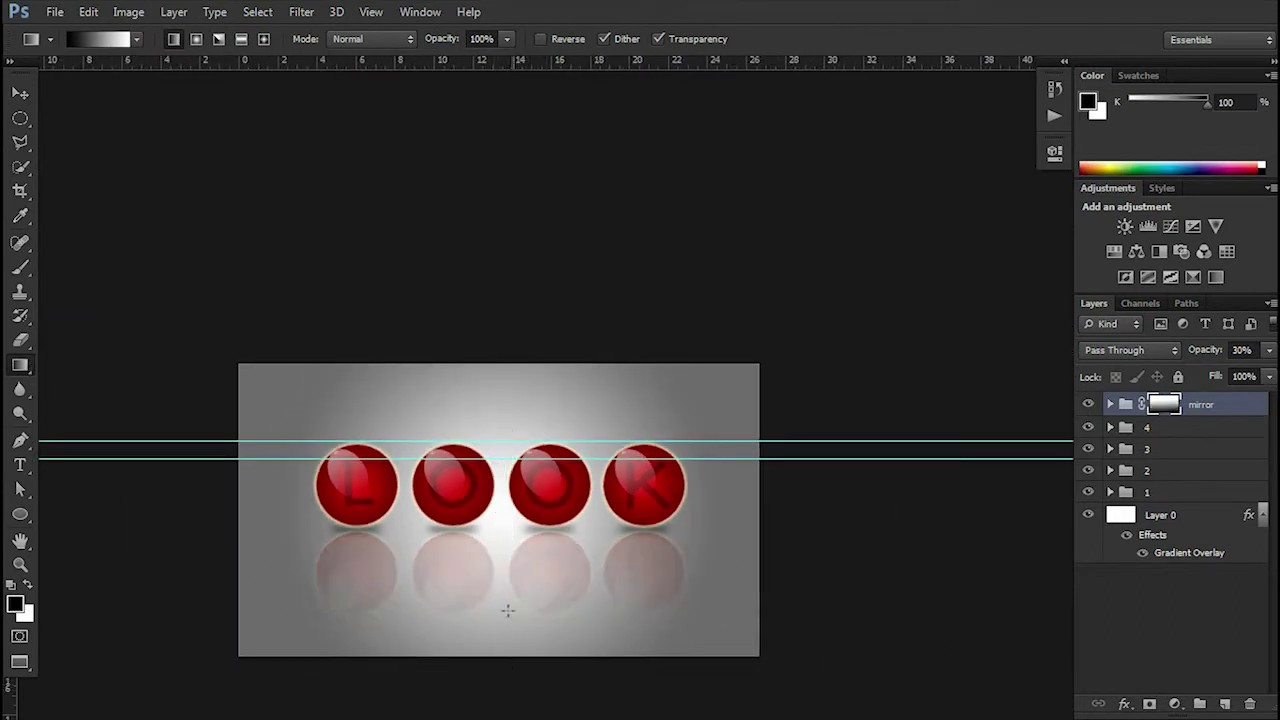
Move the mirror group below letter groups 1–4 in the Layers panel.
{"action": "scroll", "coordinate": [508, 590], "scroll_direction": "up", "scroll_amount": 2}
{"action": "scroll", "coordinate": [506, 610], "scroll_direction": "up", "scroll_amount": 2}
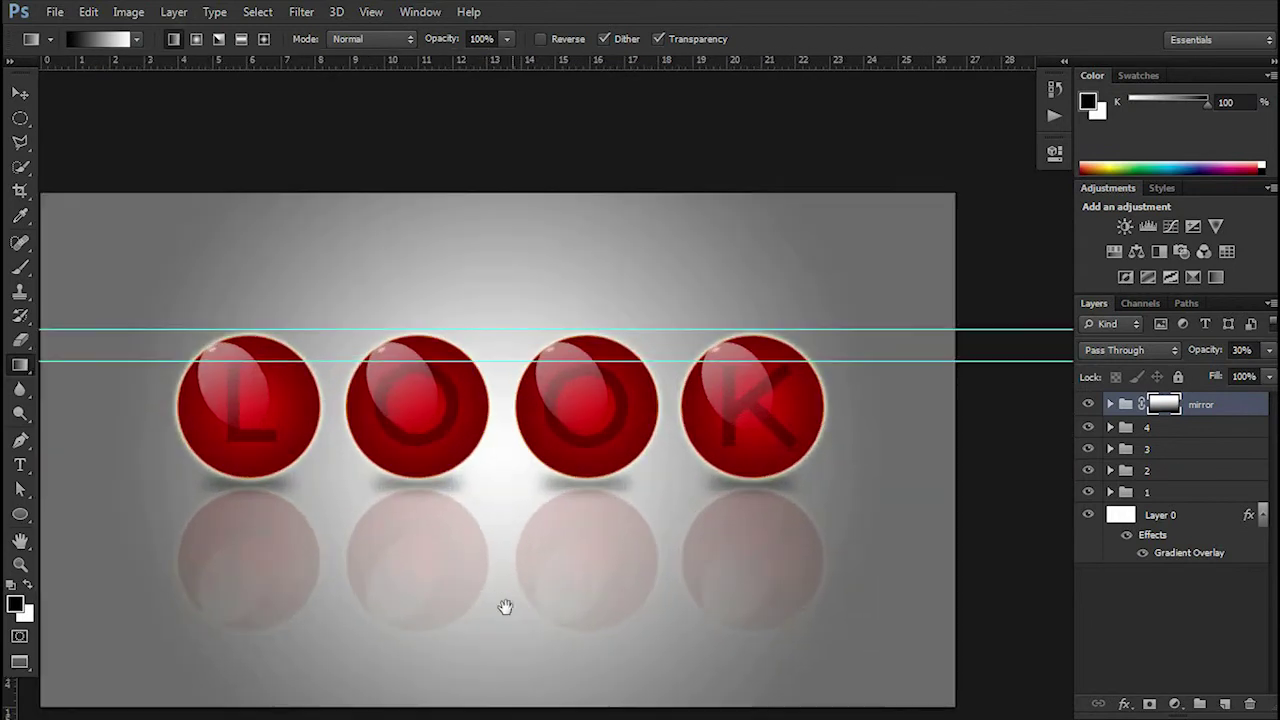
{"action": "left_click_drag", "start_coordinate": [506, 612], "coordinate": [477, 490]}
{"action": "scroll", "coordinate": [477, 490], "scroll_direction": "down", "scroll_amount": 1}
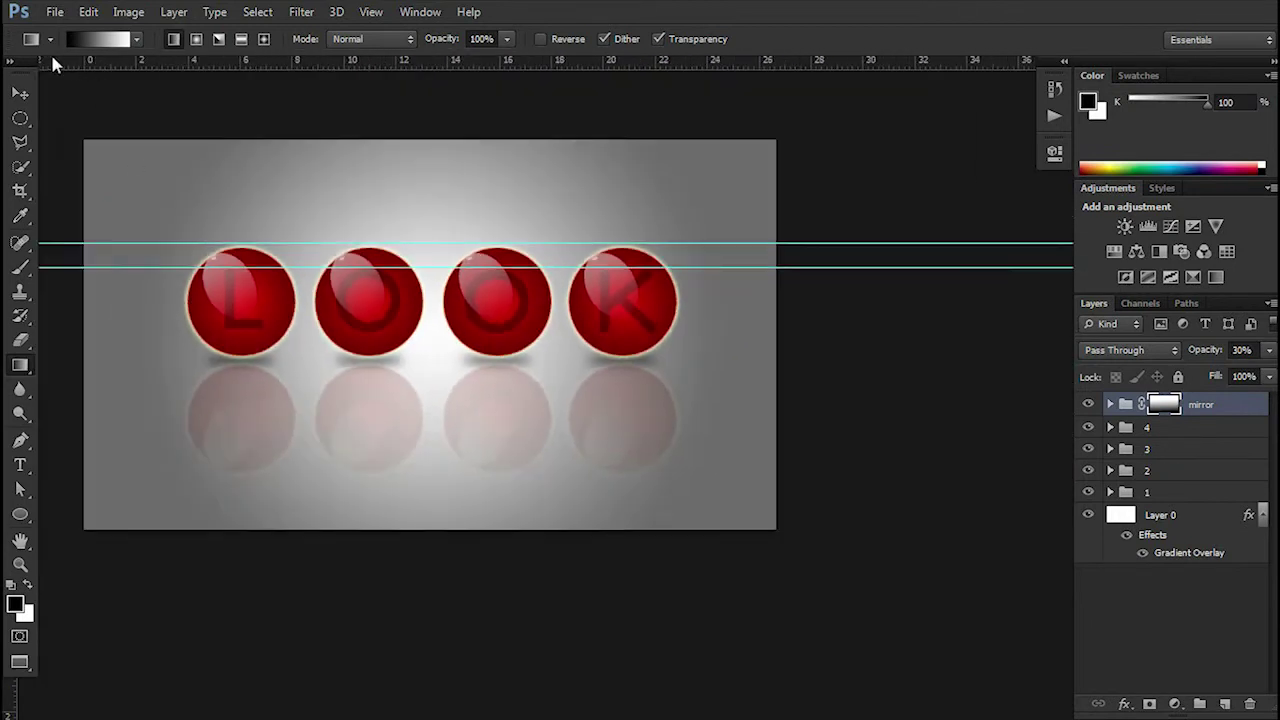
{"action": "left_click", "coordinate": [20, 92]}
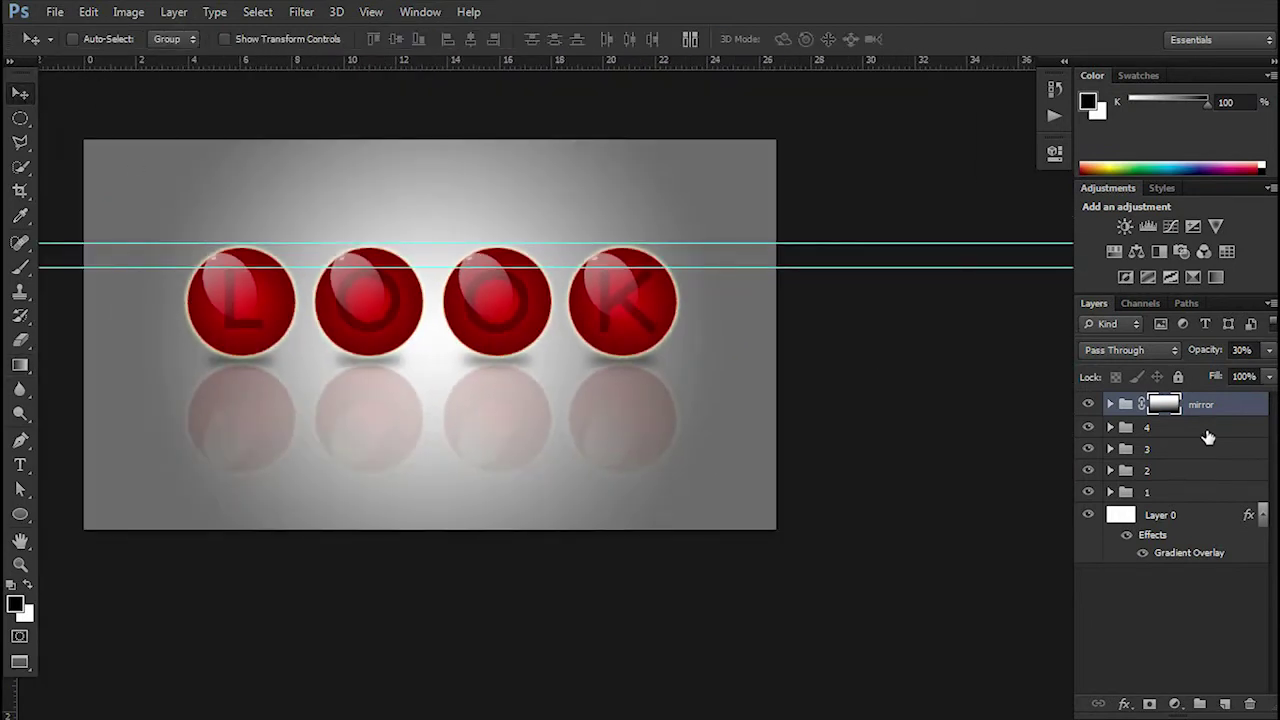
{"action": "left_click", "coordinate": [1214, 491], "text": "shift"}
{"action": "mouse_move", "coordinate": [1203, 404]}
{"action": "left_mouse_down"}
{"action": "mouse_move", "coordinate": [1221, 451]}
{"action": "mouse_move", "coordinate": [1203, 513]}
{"action": "left_mouse_up"}
{"action": "left_click", "coordinate": [1210, 410], "text": "shift"}
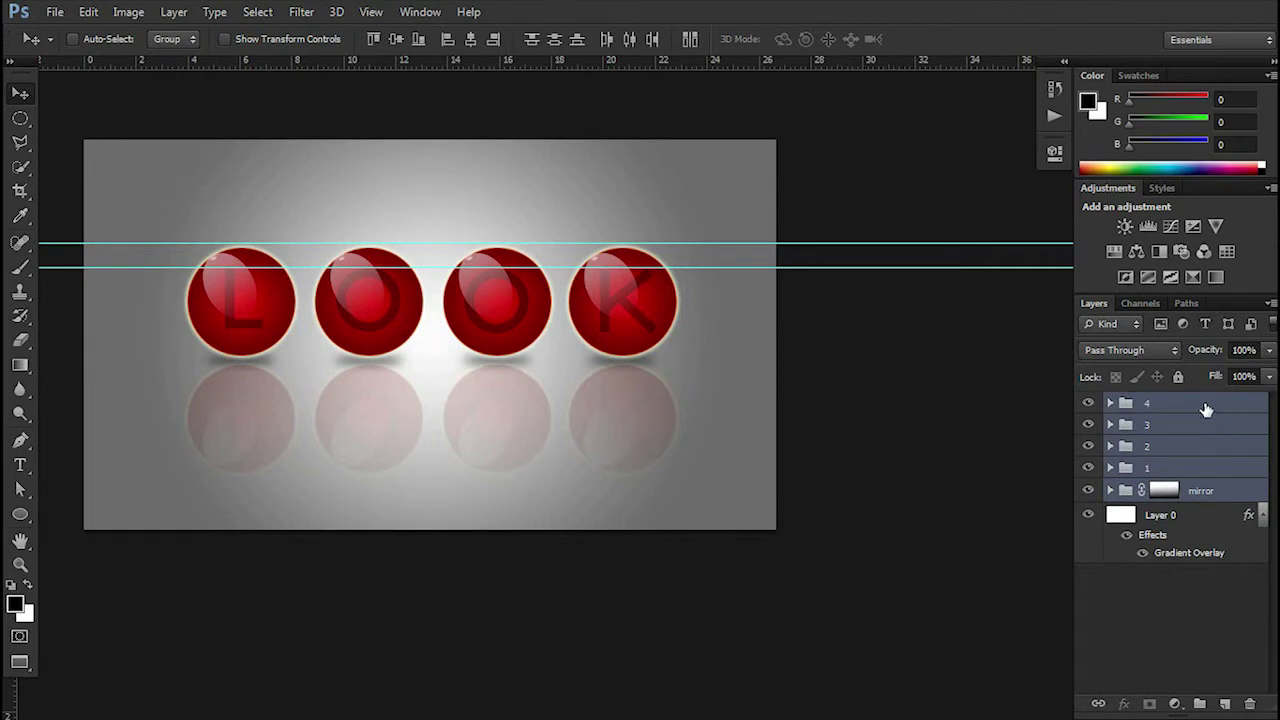
Scale all four letter groups down to about 88% and apply.
{"action": "scroll", "coordinate": [784, 416], "scroll_direction": "down", "scroll_amount": 2}
{"action": "key", "text": "ctrl+t"}
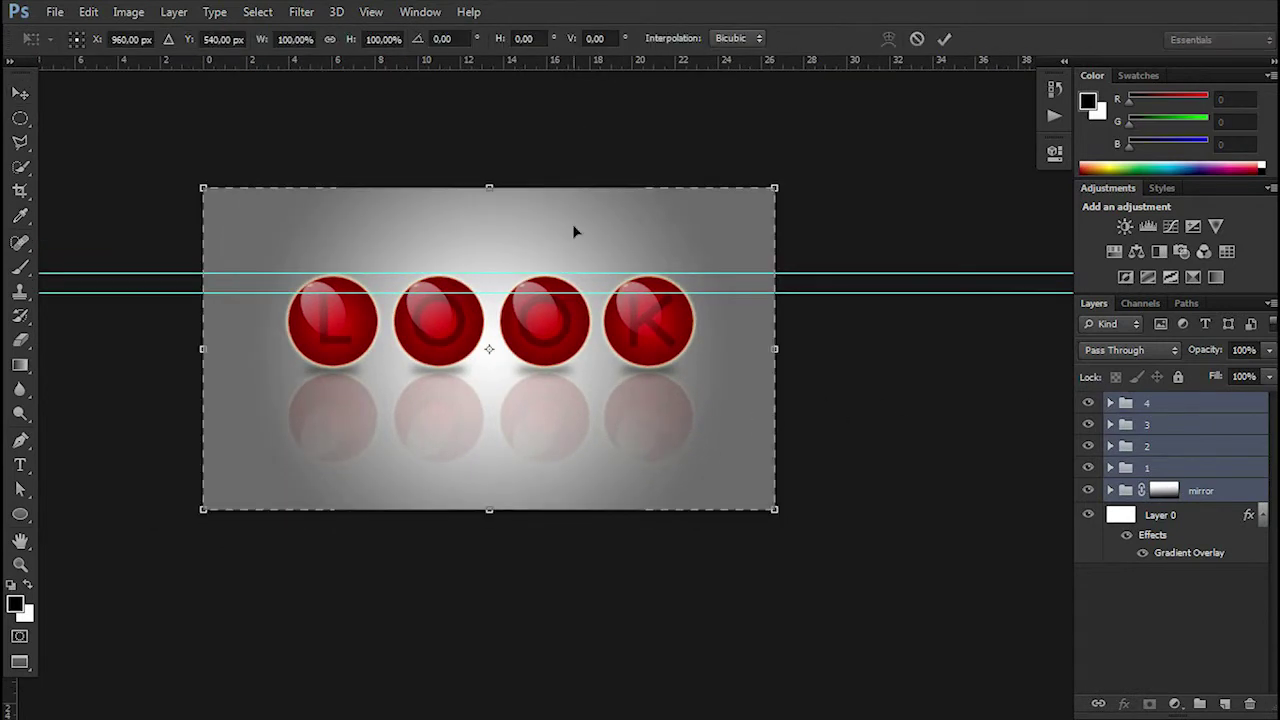
{"action": "scroll", "coordinate": [677, 505], "scroll_direction": "up", "scroll_amount": 1}
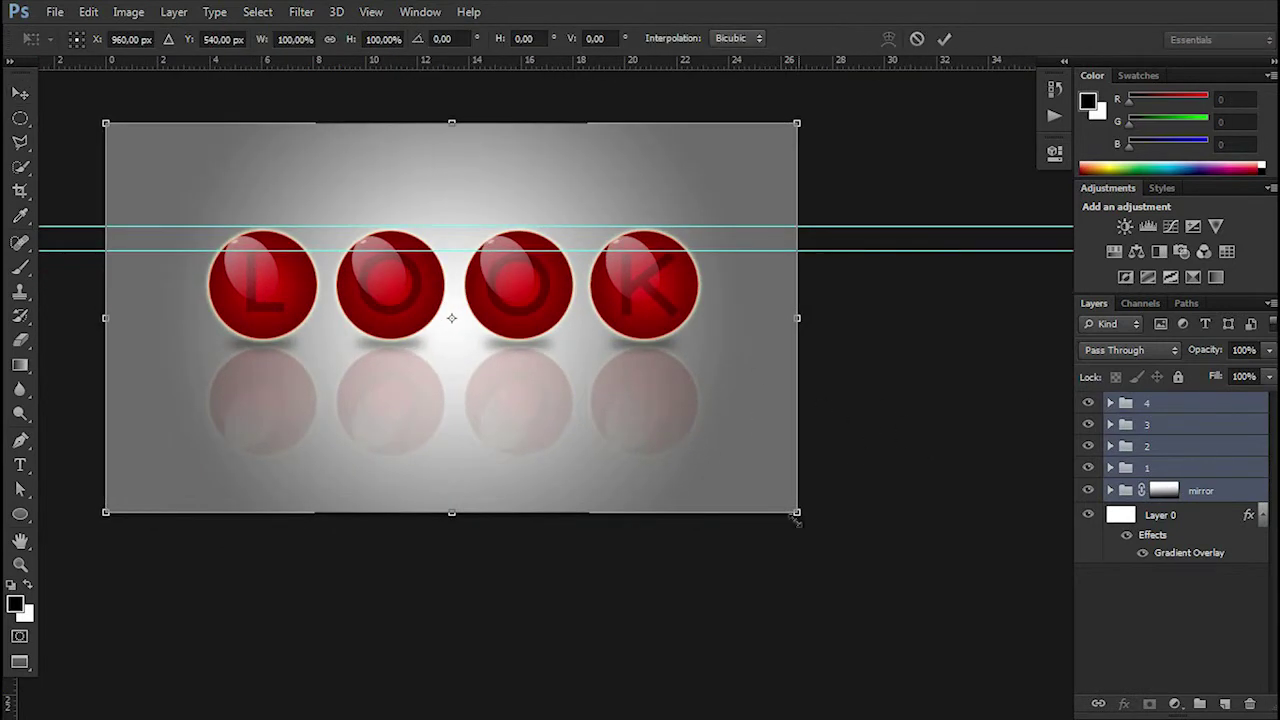
{"action": "left_click_drag", "start_coordinate": [784, 502], "coordinate": [752, 492]}
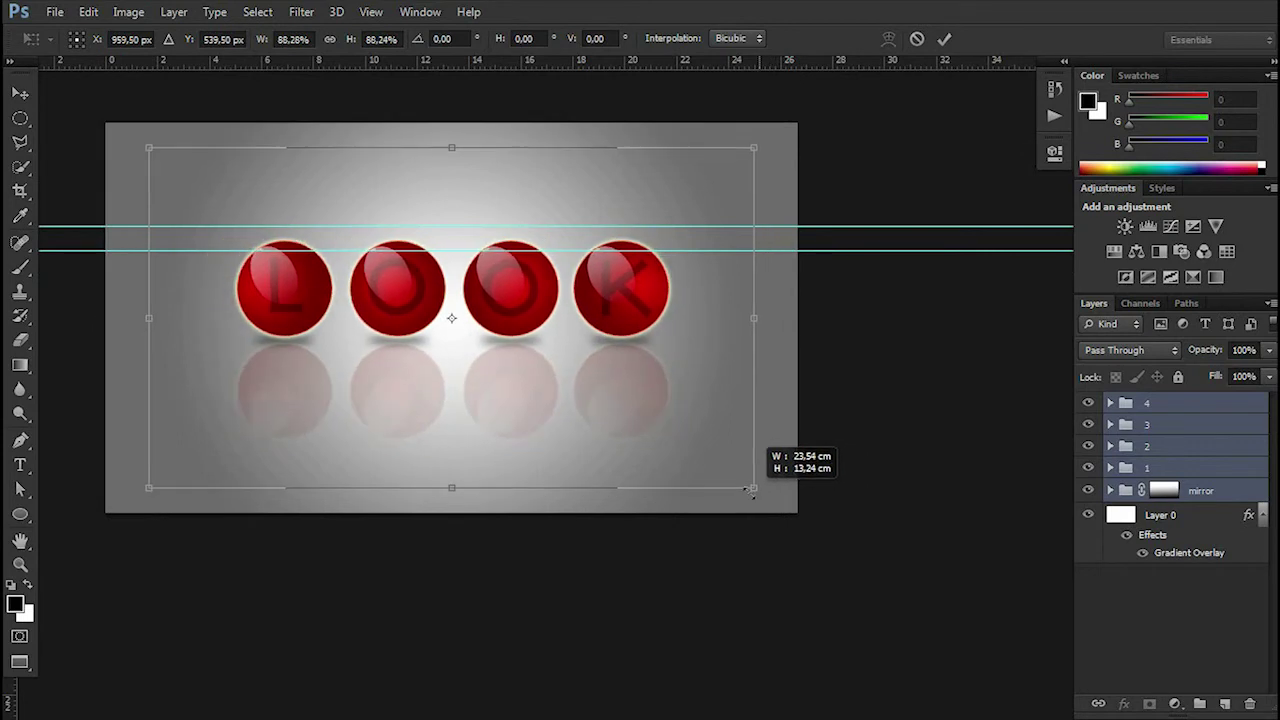
{"action": "left_click", "coordinate": [944, 38]}
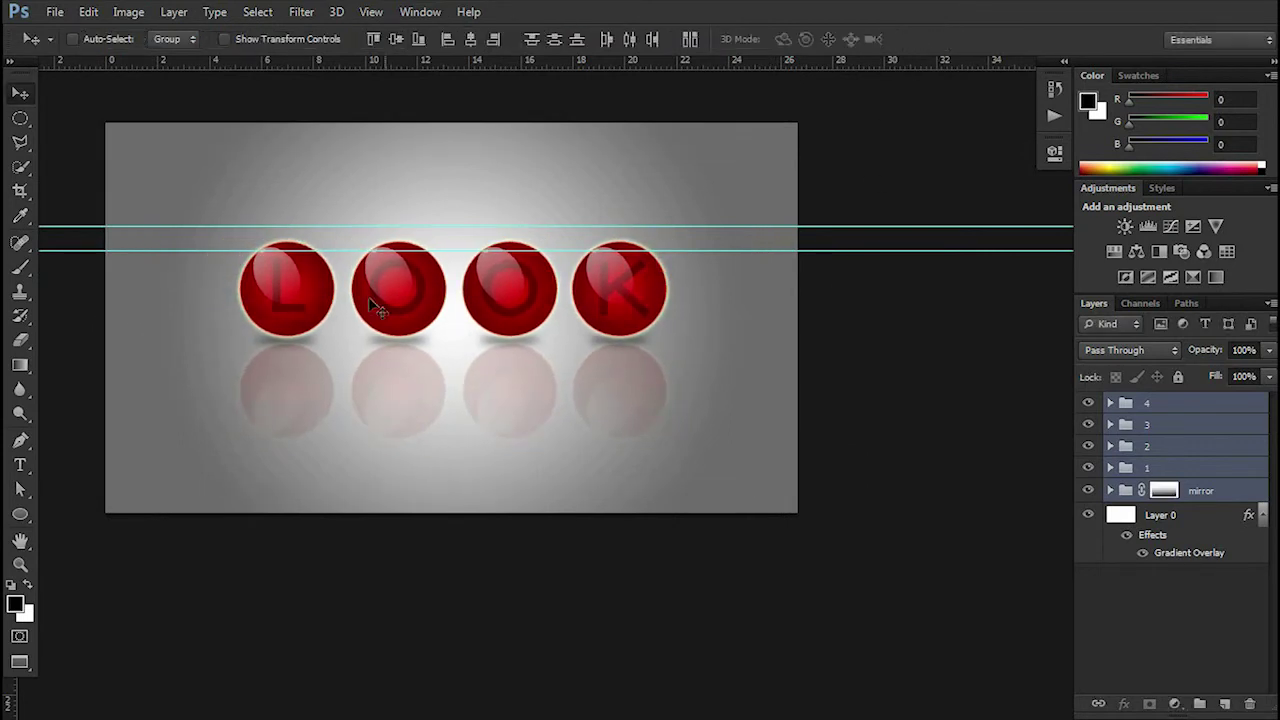
Remove the upper guide, nudge the spheres down, and select group 4 alone.
{"action": "scroll", "coordinate": [310, 345], "scroll_direction": "up", "scroll_amount": 1}
{"action": "scroll", "coordinate": [310, 345], "scroll_direction": "up", "scroll_amount": 1}
{"action": "mouse_move", "coordinate": [449, 204]}
{"action": "left_mouse_down"}
{"action": "mouse_move", "coordinate": [452, 234]}
{"action": "mouse_move", "coordinate": [480, 30]}
{"action": "left_mouse_up"}
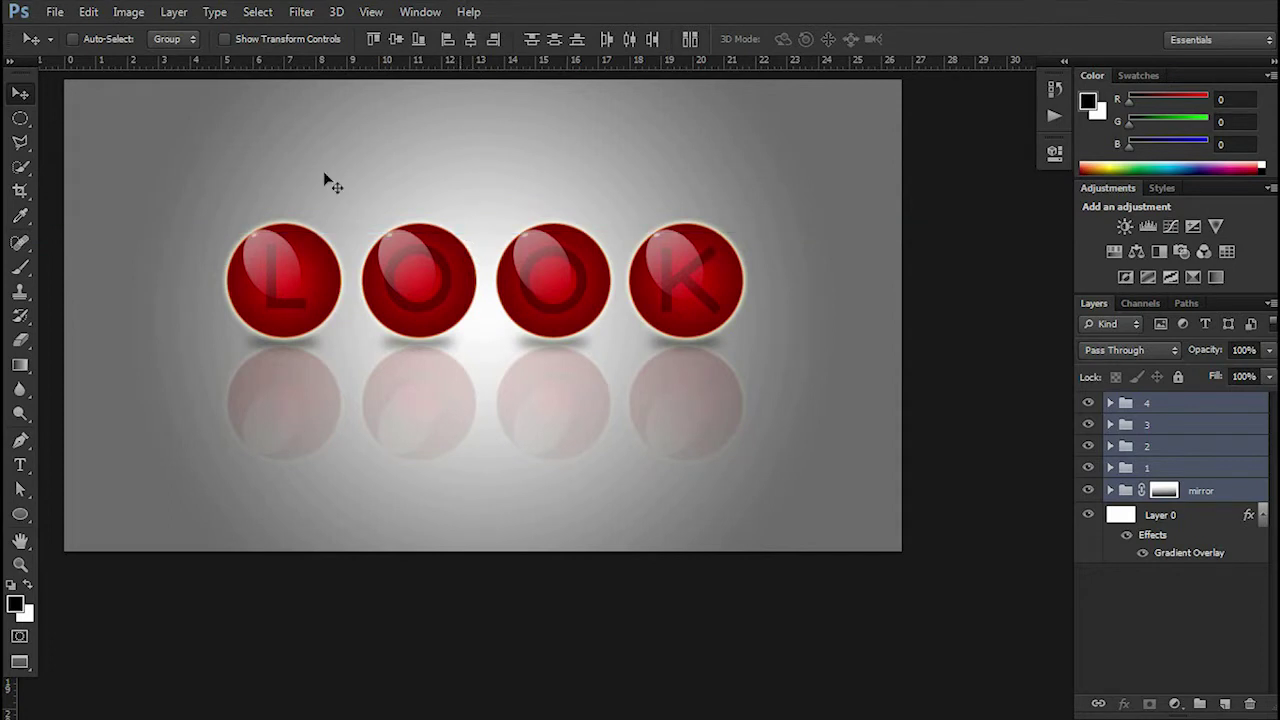
{"action": "scroll", "coordinate": [360, 326], "scroll_direction": "down", "scroll_amount": 1}
{"action": "key", "text": "Down"}
{"action": "key", "text": "Down"}
{"action": "key", "text": "Down"}
{"action": "key", "text": "Down"}
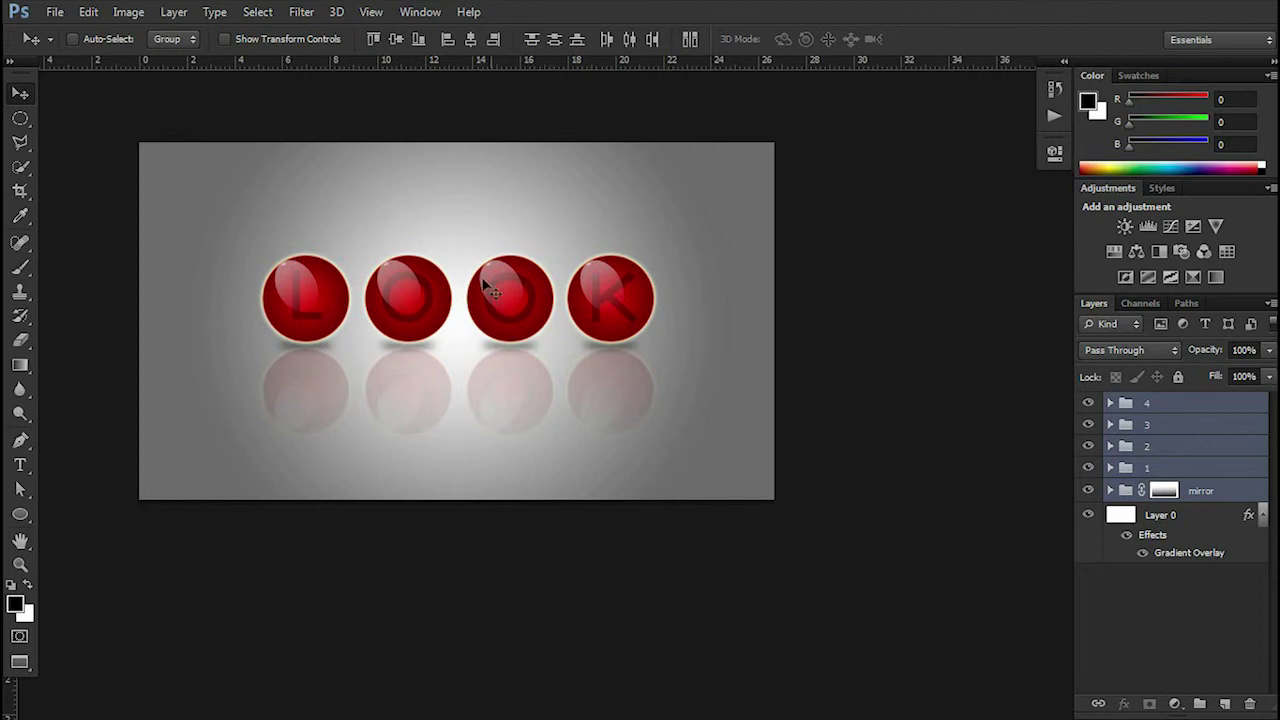
{"action": "scroll", "coordinate": [398, 480], "scroll_direction": "up", "scroll_amount": 1}
{"action": "scroll", "coordinate": [435, 345], "scroll_direction": "up", "scroll_amount": 1}
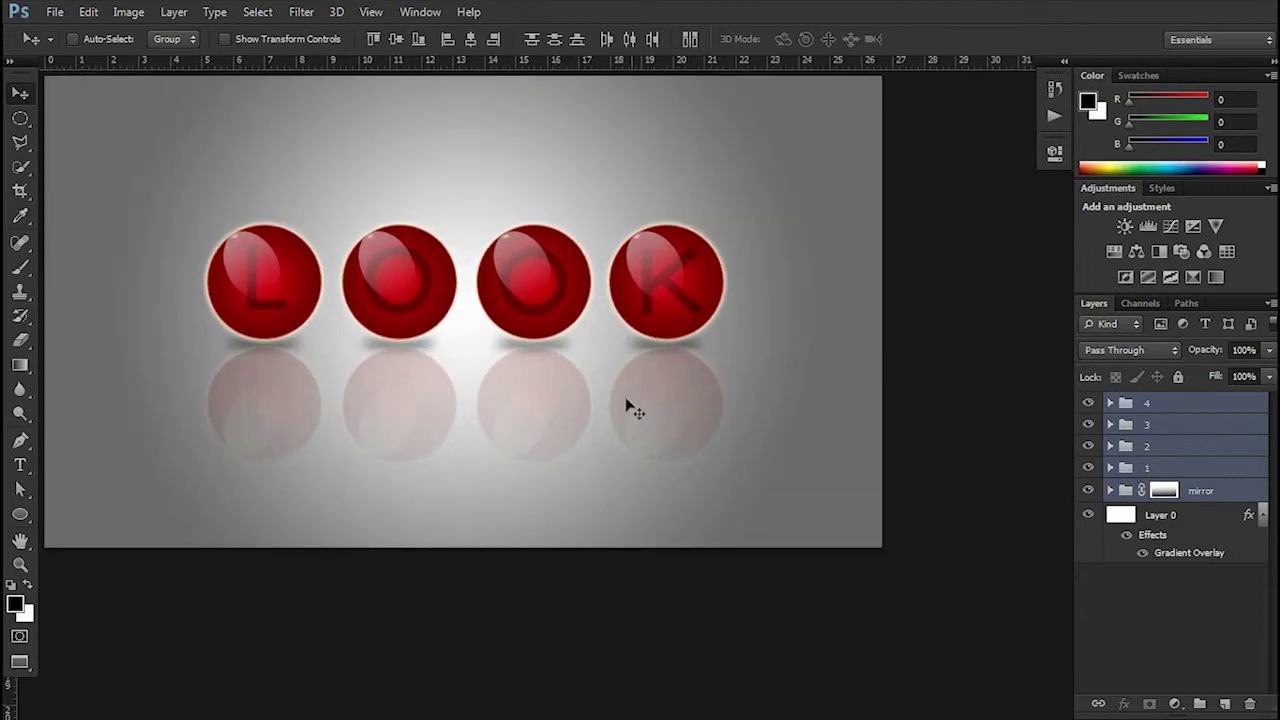
{"action": "left_click", "coordinate": [1140, 403]}
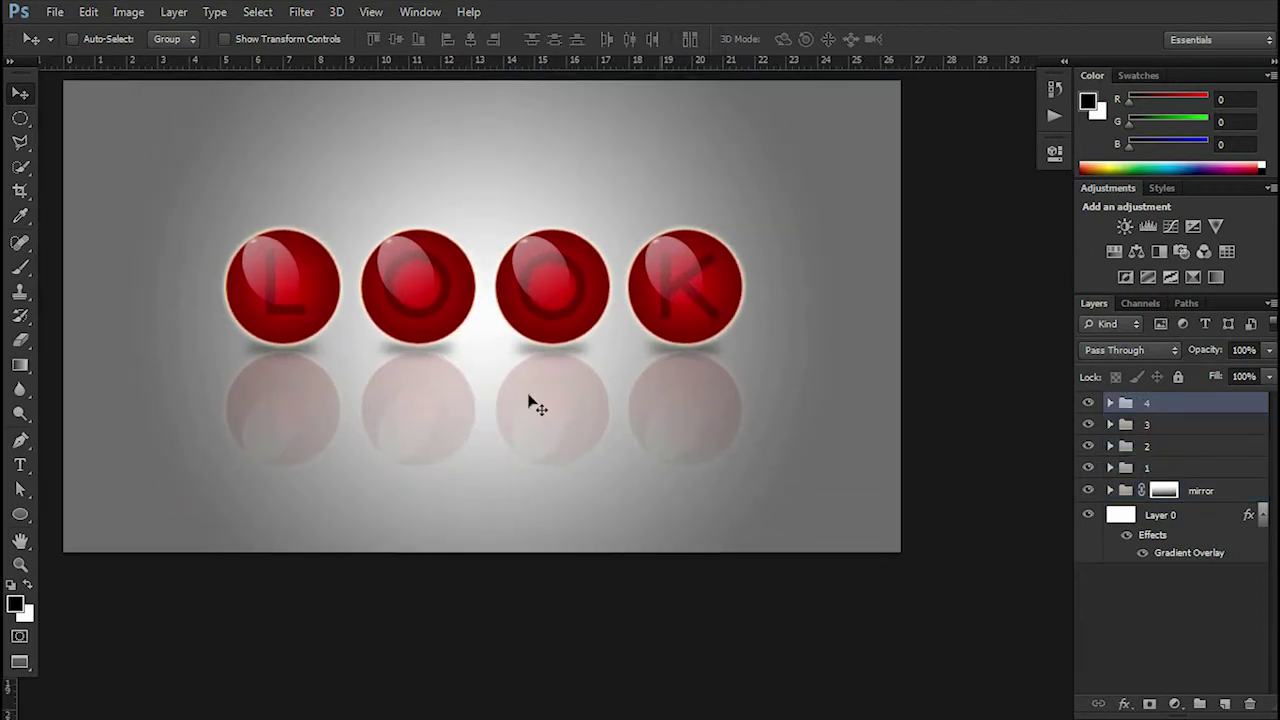
Draw a black rectangle bar across the top edge of the image.
{"action": "key", "text": "u"}
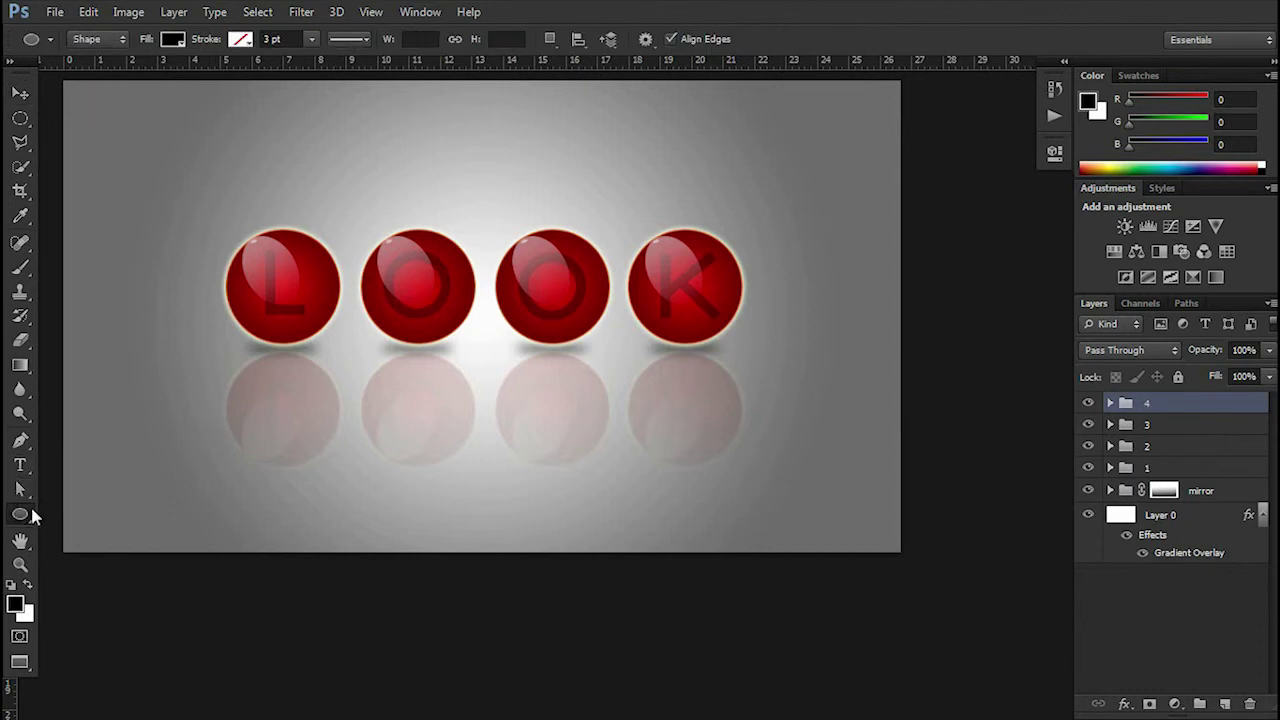
{"action": "right_click", "coordinate": [20, 514]}
{"action": "left_click", "coordinate": [110, 514]}
{"action": "key", "text": "ctrl+minus"}
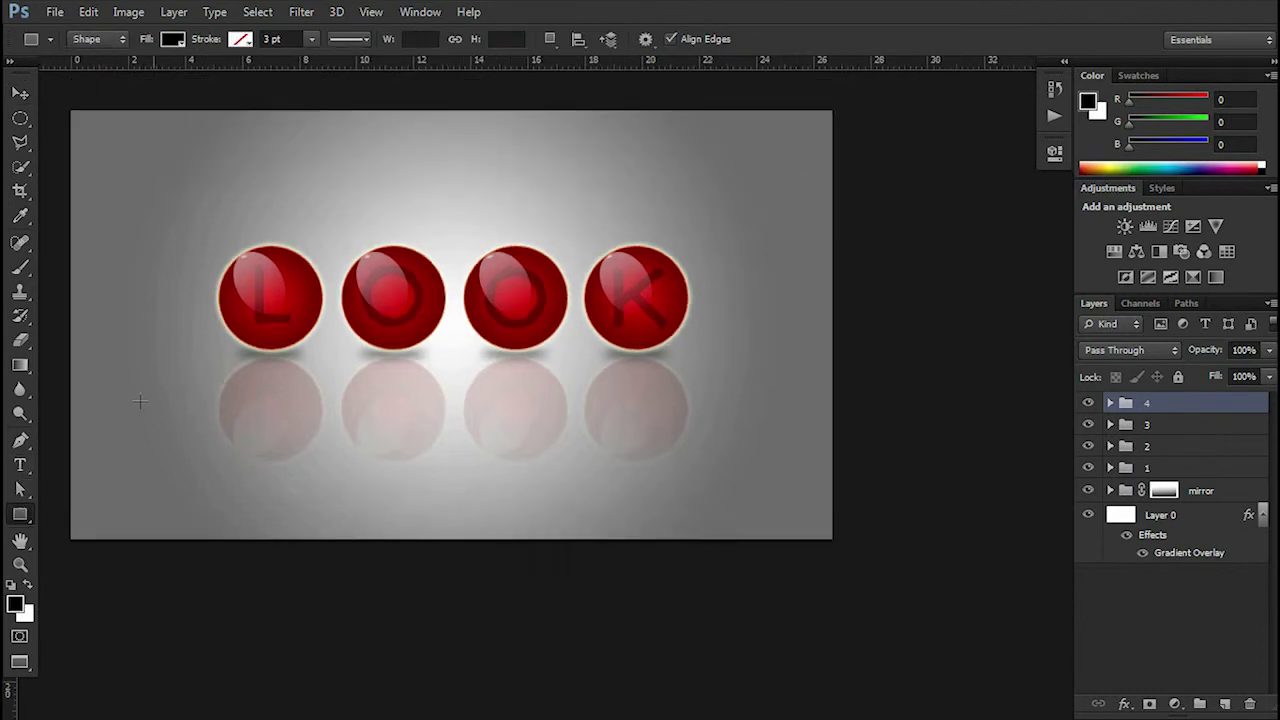
{"action": "left_click_drag", "start_coordinate": [81, 159], "coordinate": [719, 210]}
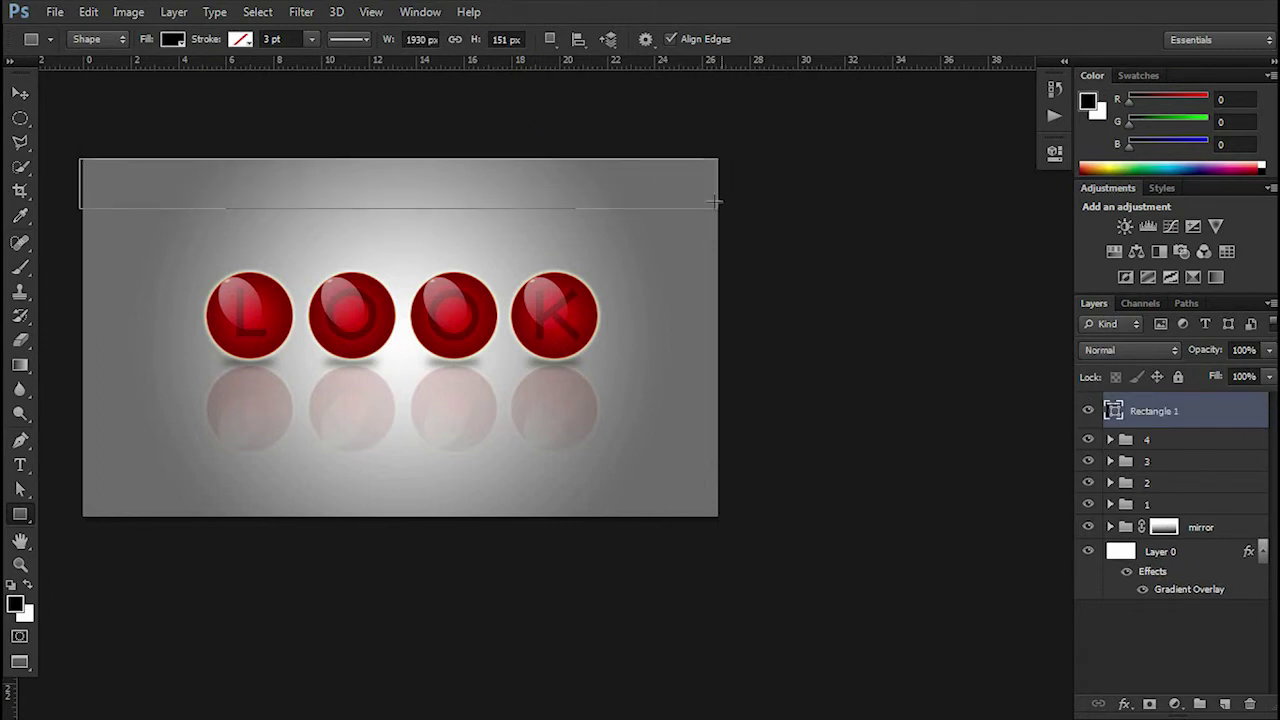
Duplicate the black bar and move the copy to align with the image's bottom edge.
{"action": "key", "text": "ctrl+j"}
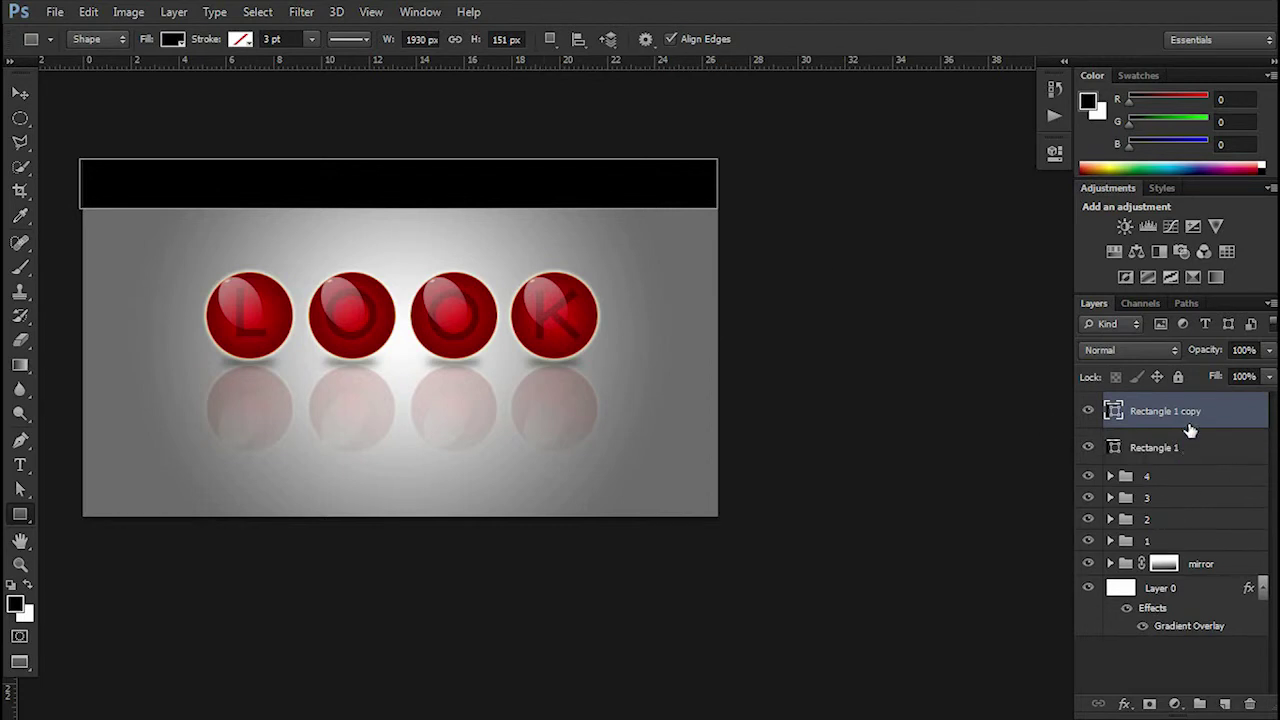
{"action": "left_click", "coordinate": [30, 95]}
{"action": "left_click_drag", "start_coordinate": [493, 283], "coordinate": [495, 503]}
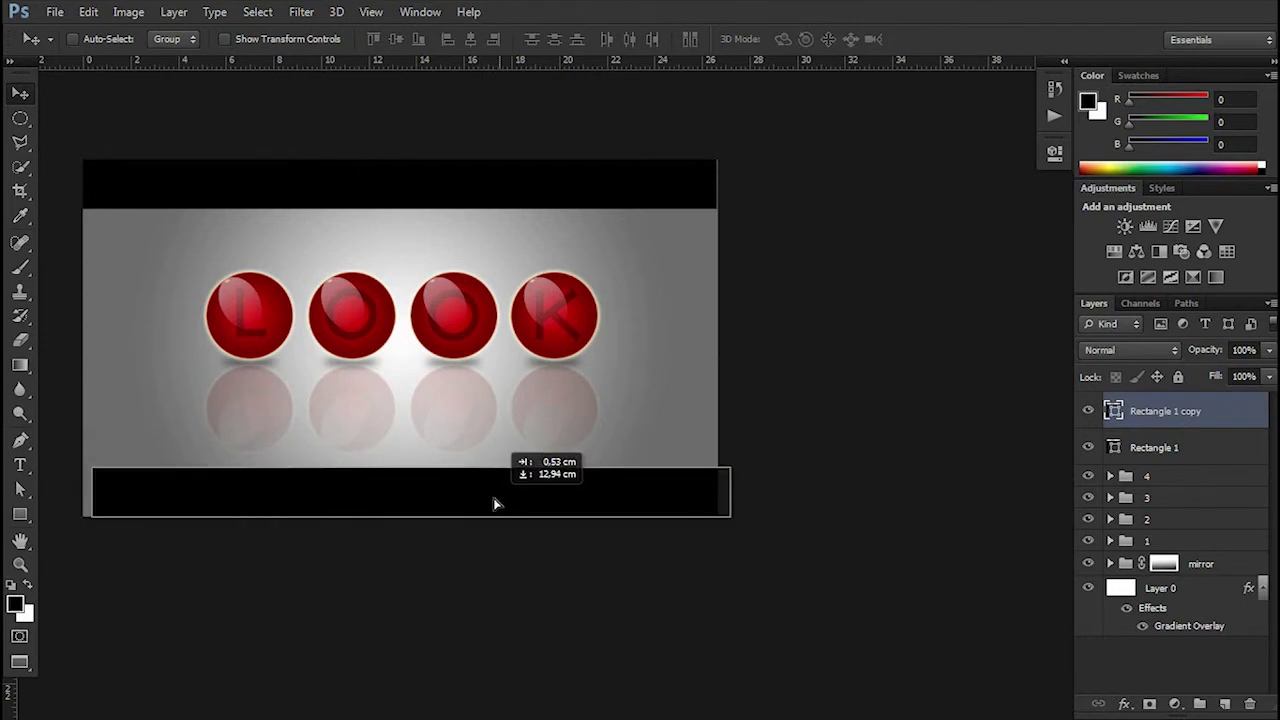
{"action": "left_click_drag", "start_coordinate": [495, 503], "coordinate": [485, 503]}
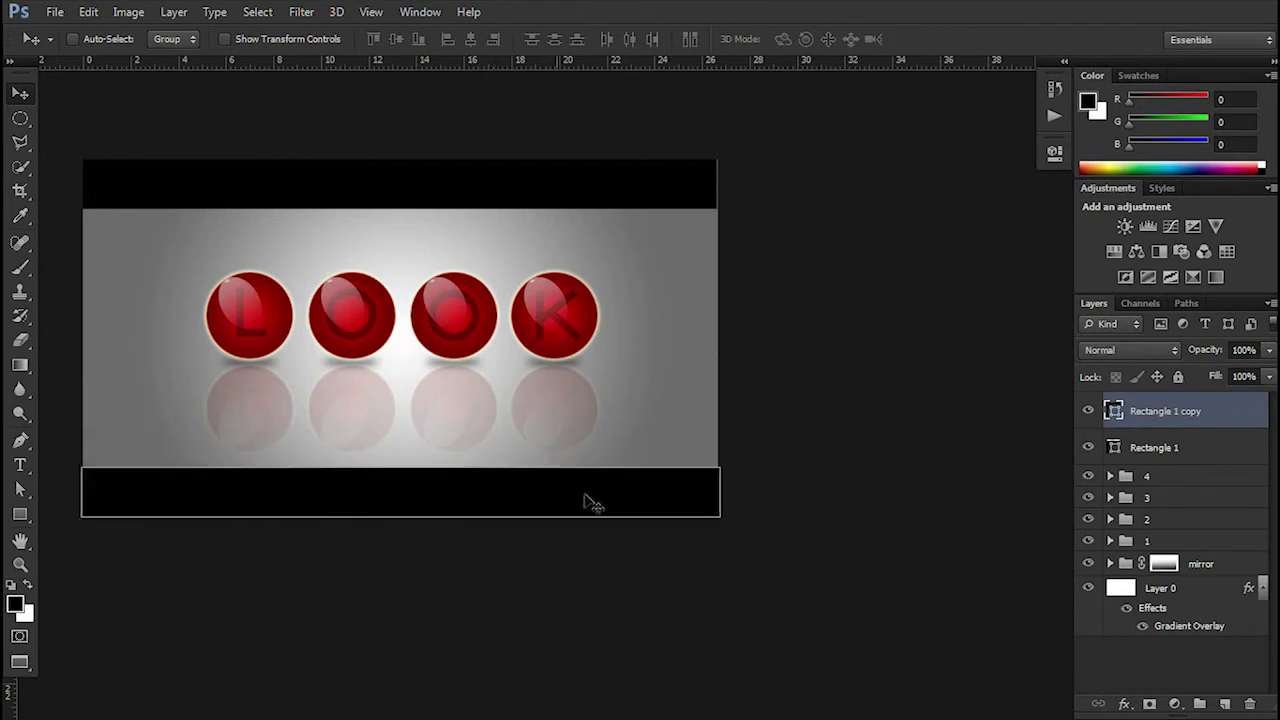
{"action": "left_click", "coordinate": [1179, 595]}
{"action": "scroll", "coordinate": [400, 363], "scroll_direction": "up", "scroll_amount": 5}
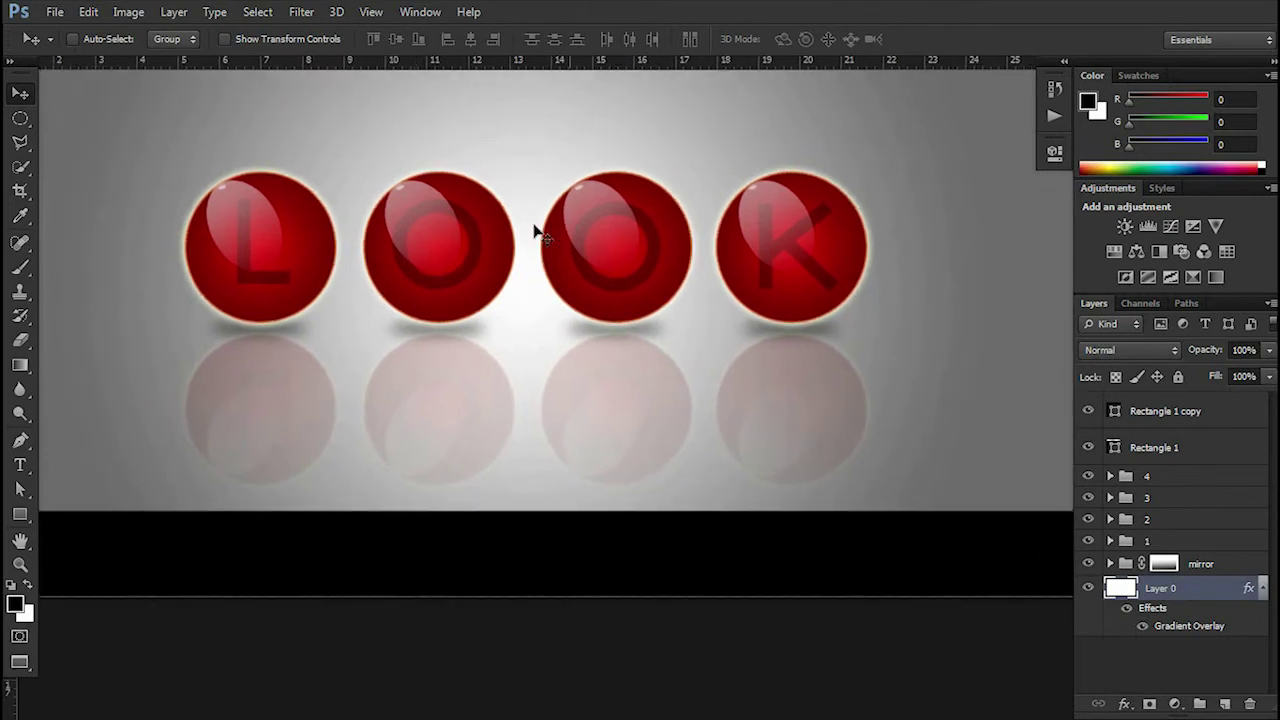
Preview the letterboxed LOOK design in full-screen mode, then return to normal view.
{"action": "scroll", "coordinate": [494, 334], "scroll_direction": "down", "scroll_amount": 1}
{"action": "scroll", "coordinate": [482, 293], "scroll_direction": "down", "scroll_amount": 1}
{"action": "scroll", "coordinate": [556, 352], "scroll_direction": "down", "scroll_amount": 2}
{"action": "scroll", "coordinate": [563, 372], "scroll_direction": "up", "scroll_amount": 1}
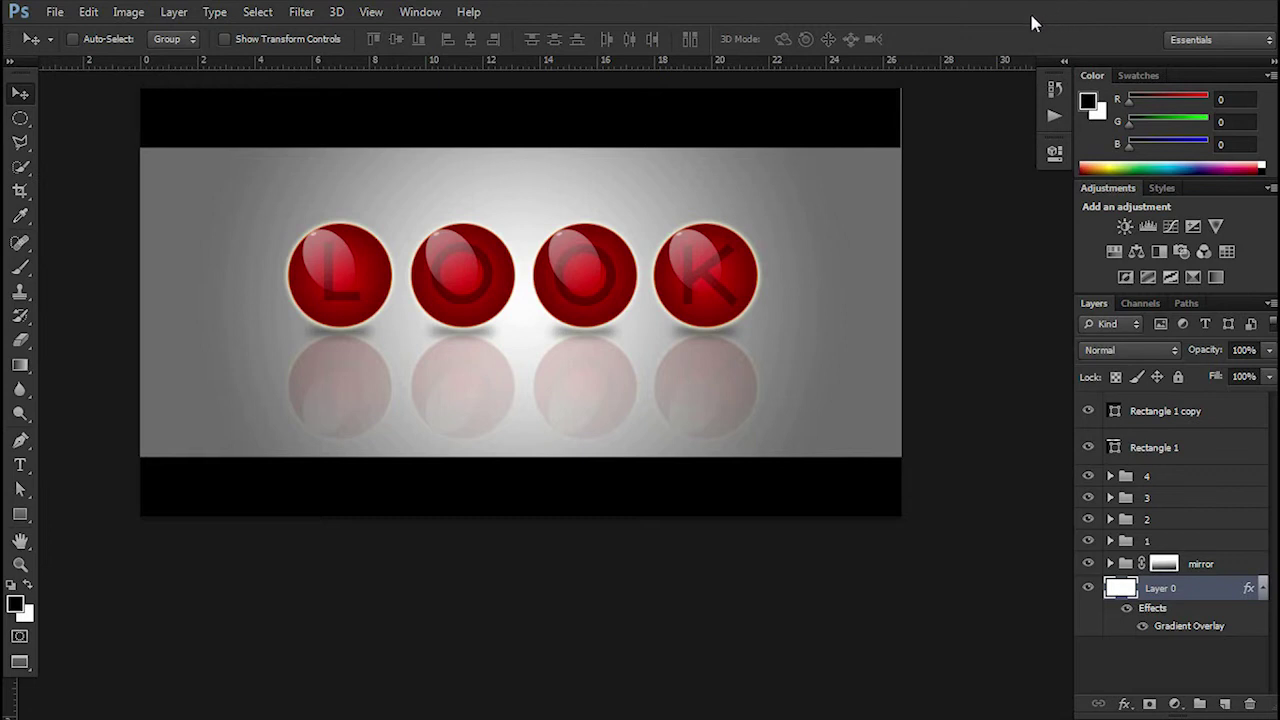
{"action": "key", "text": "f"}
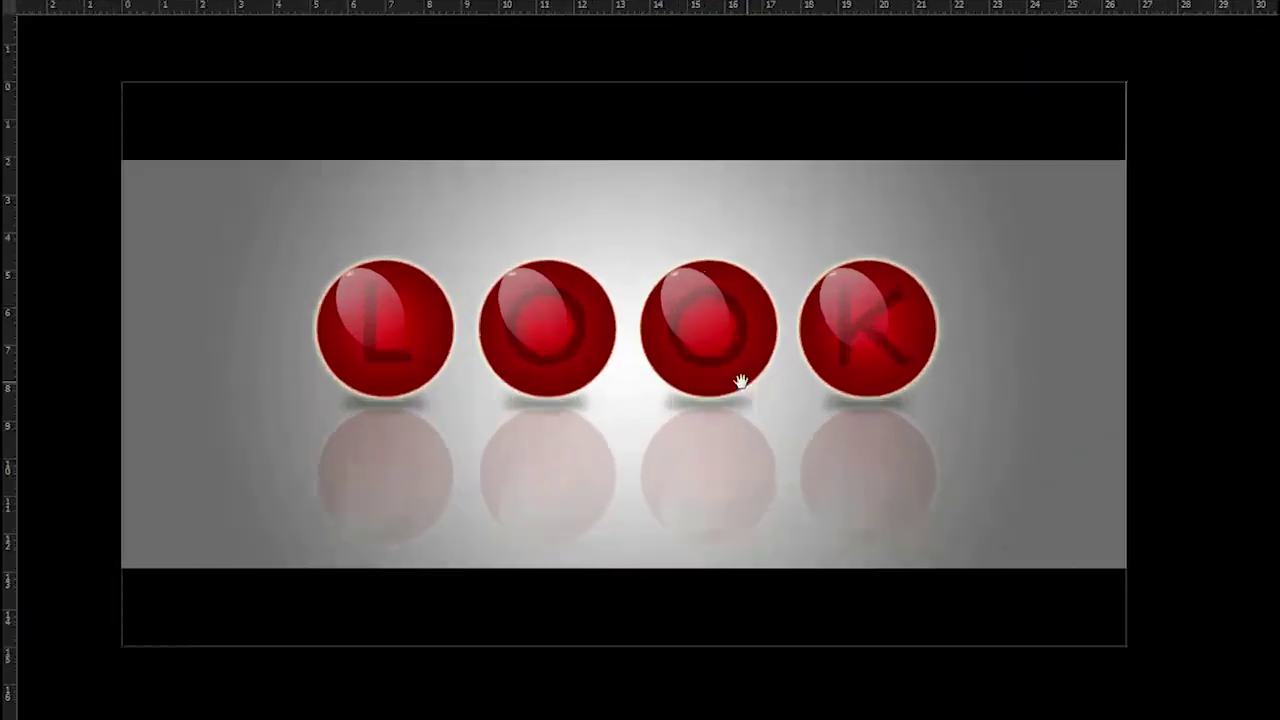
{"action": "key", "text": "f"}
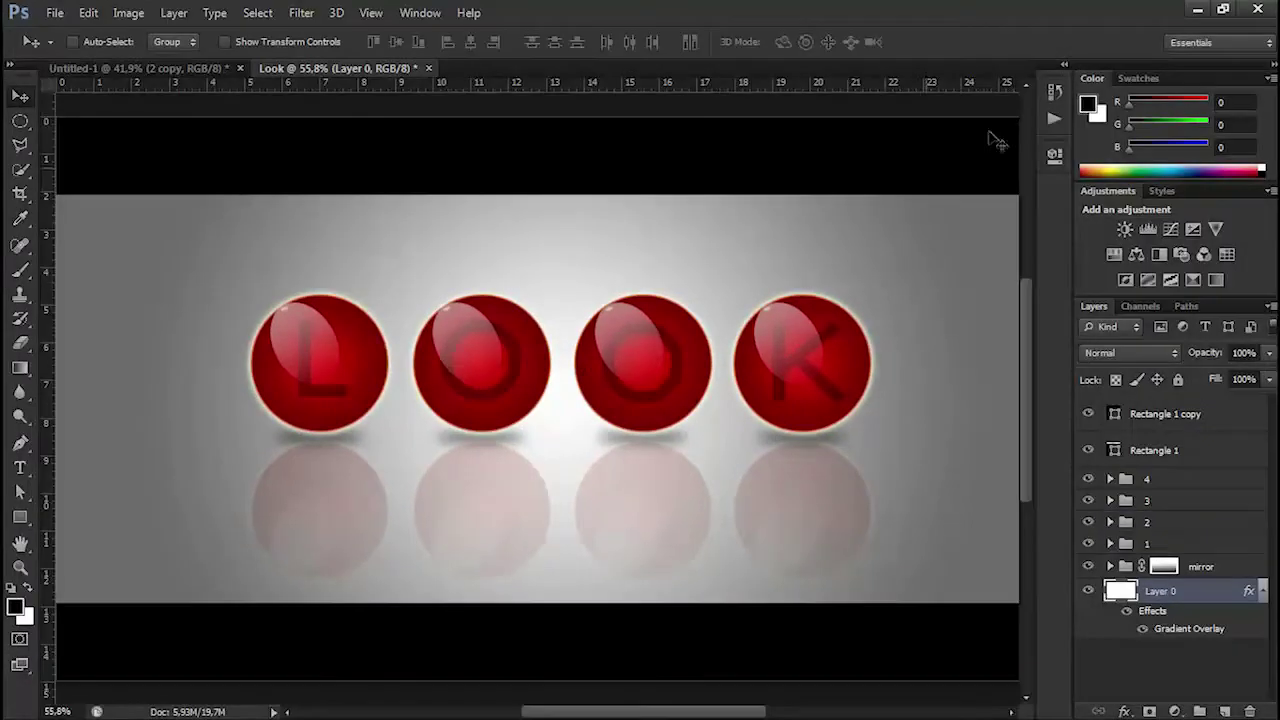
Minimize Photoshop and refresh the desktop.
{"action": "left_click", "coordinate": [1197, 9]}
{"action": "right_click", "coordinate": [677, 249]}
{"action": "left_click", "coordinate": [728, 304]}
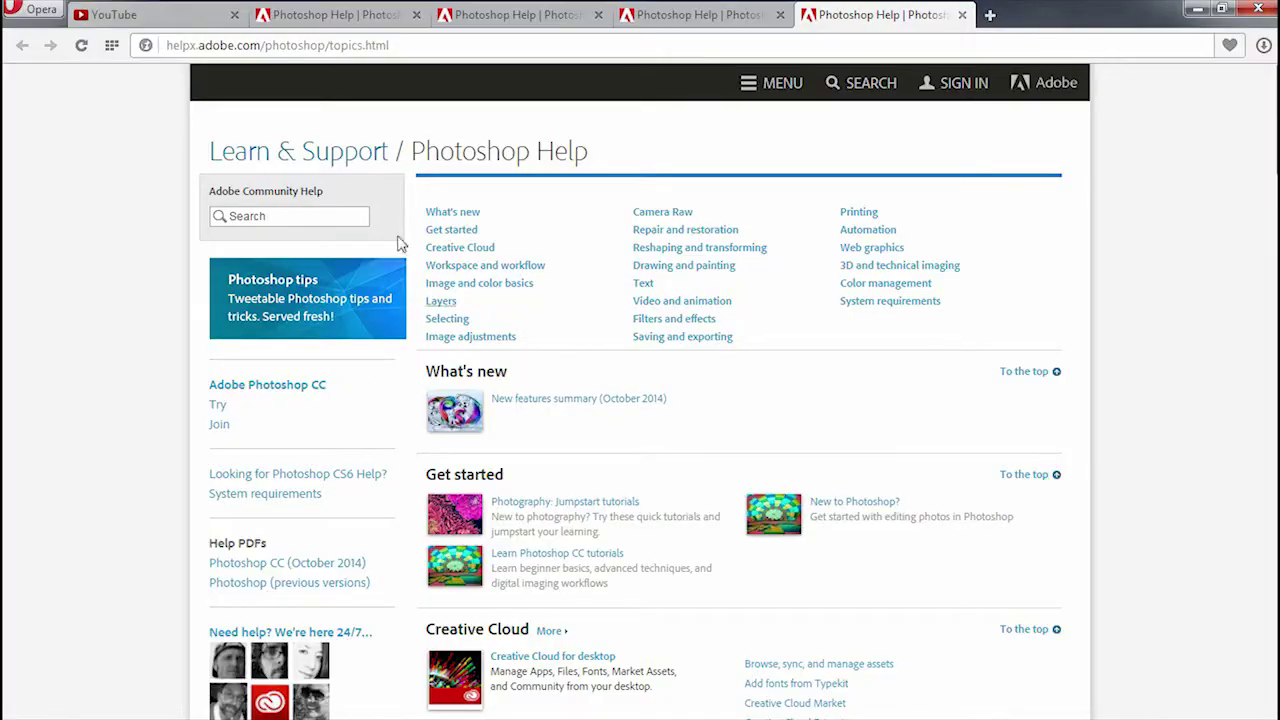
Go to facebook.com and open the user's own profile timeline.
{"action": "left_click", "coordinate": [928, 43]}
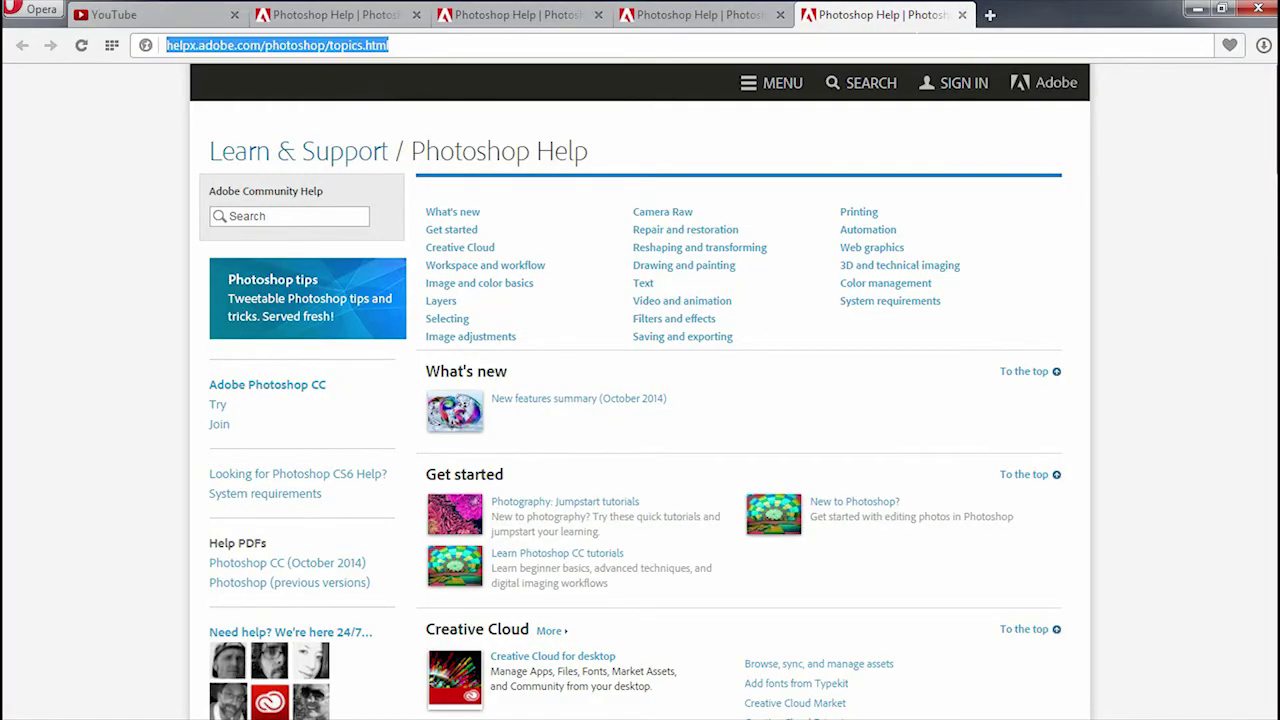
{"action": "type", "text": "face"}
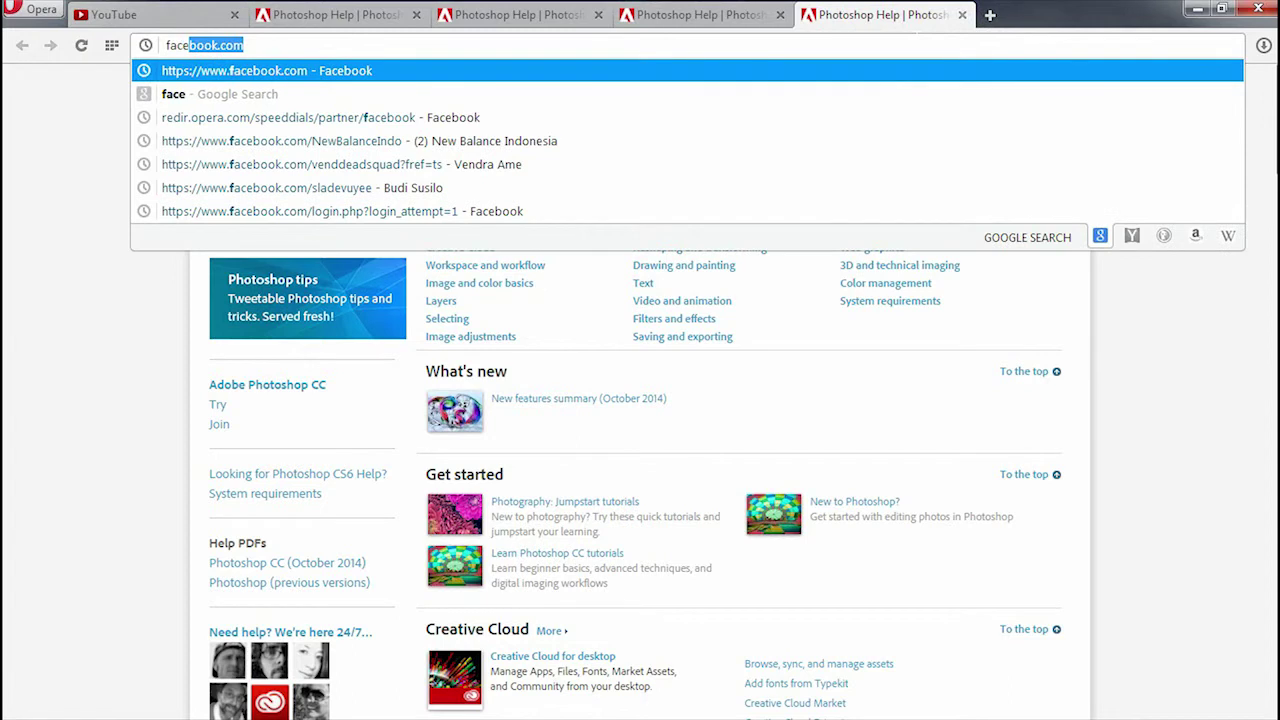
{"action": "key", "text": "Return"}
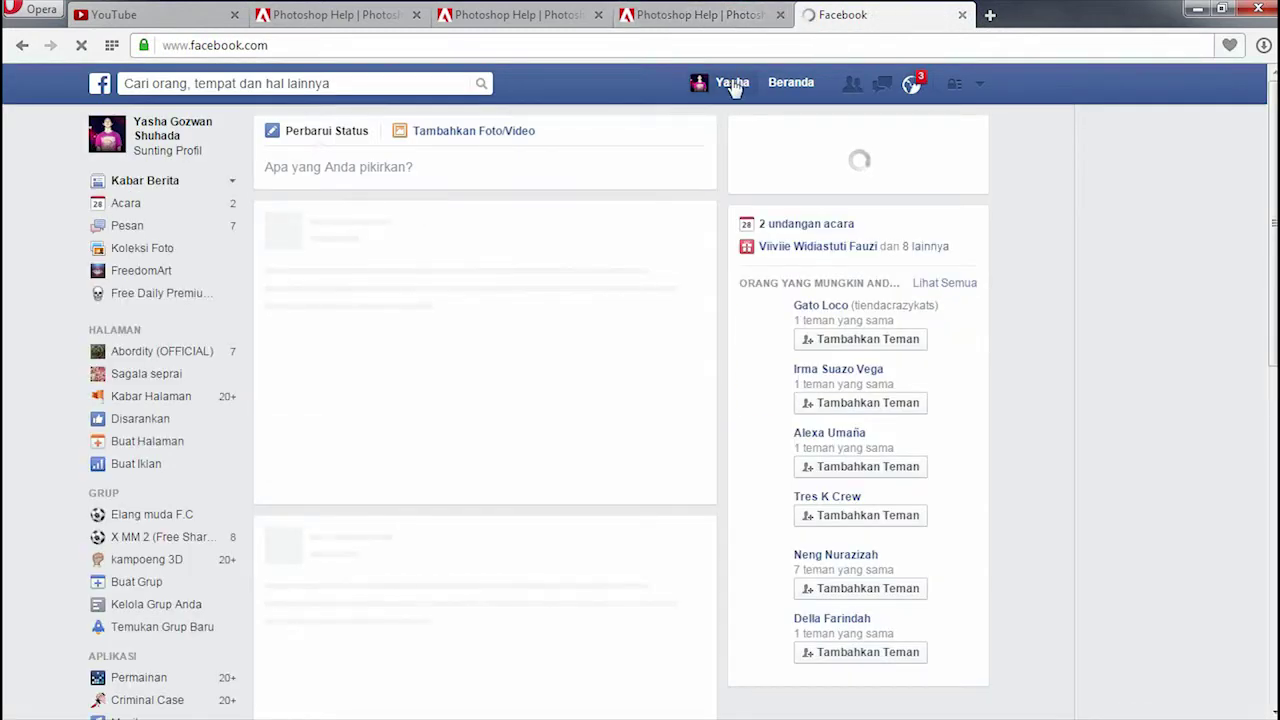
{"action": "left_click", "coordinate": [733, 84]}
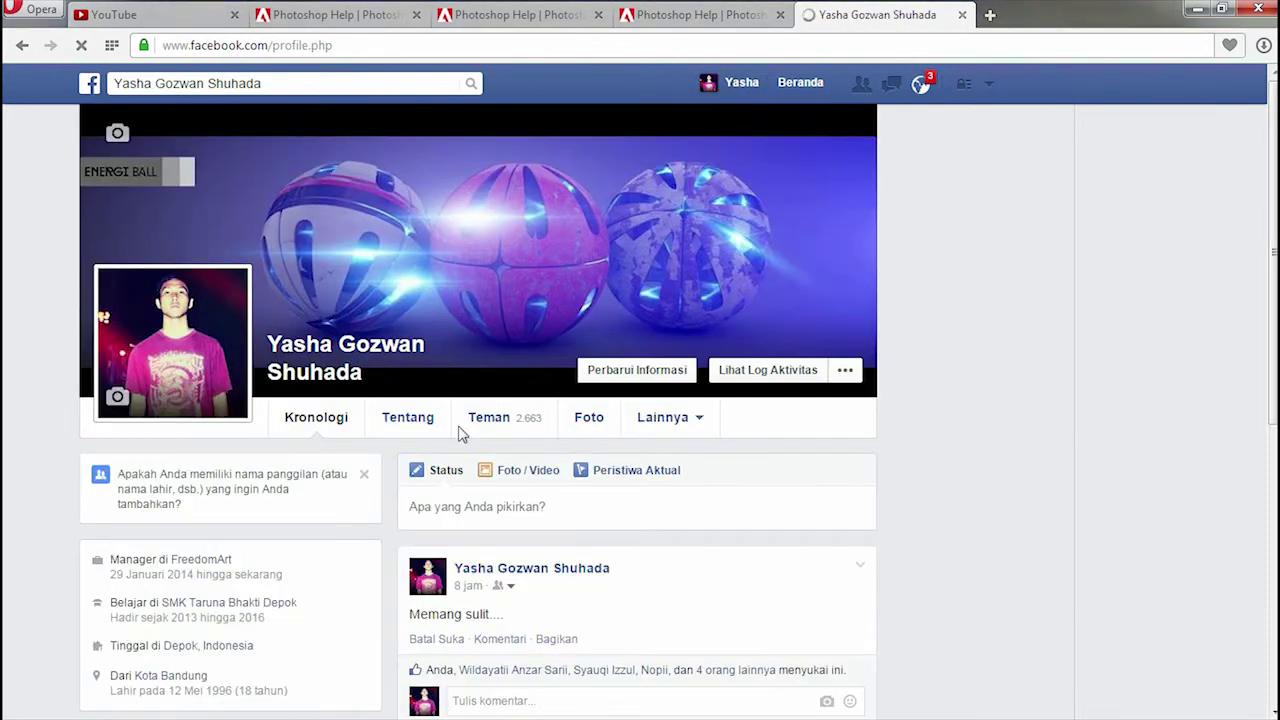
{"action": "scroll", "coordinate": [608, 590], "scroll_direction": "down", "scroll_amount": 5}
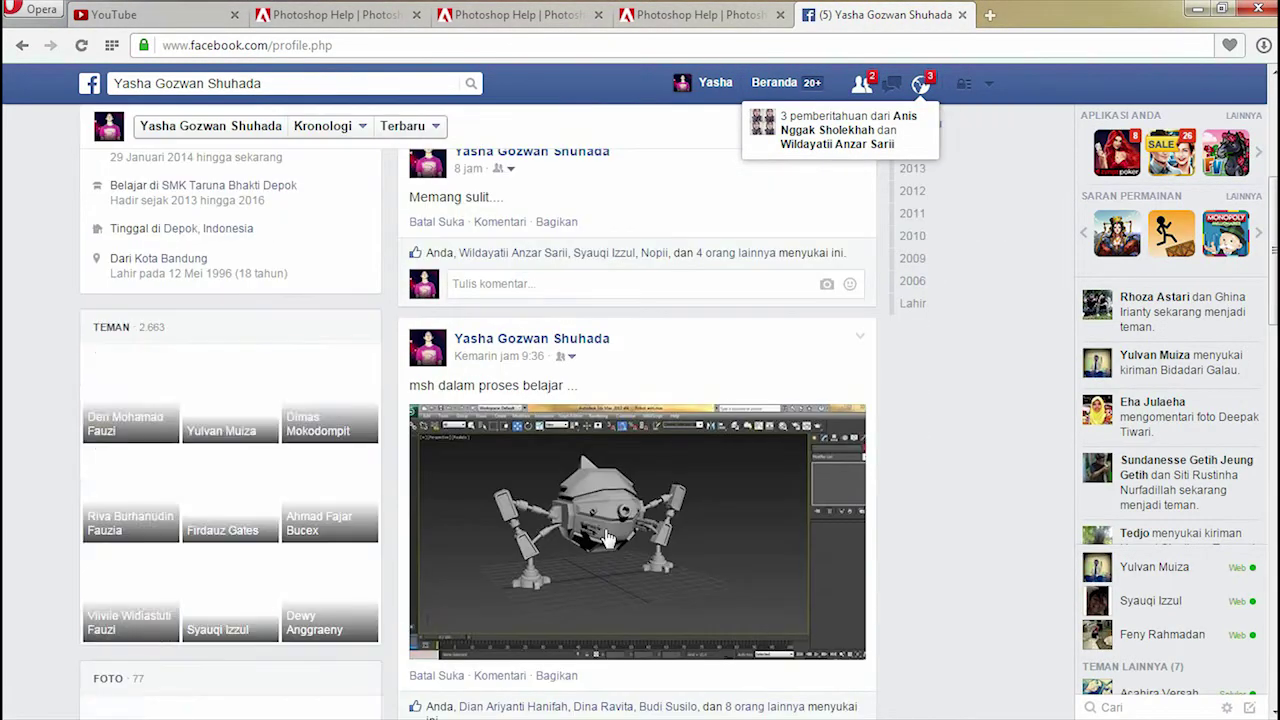
Browse the timeline posts, viewing the robot model photo and then closing it.
{"action": "left_click", "coordinate": [597, 538]}
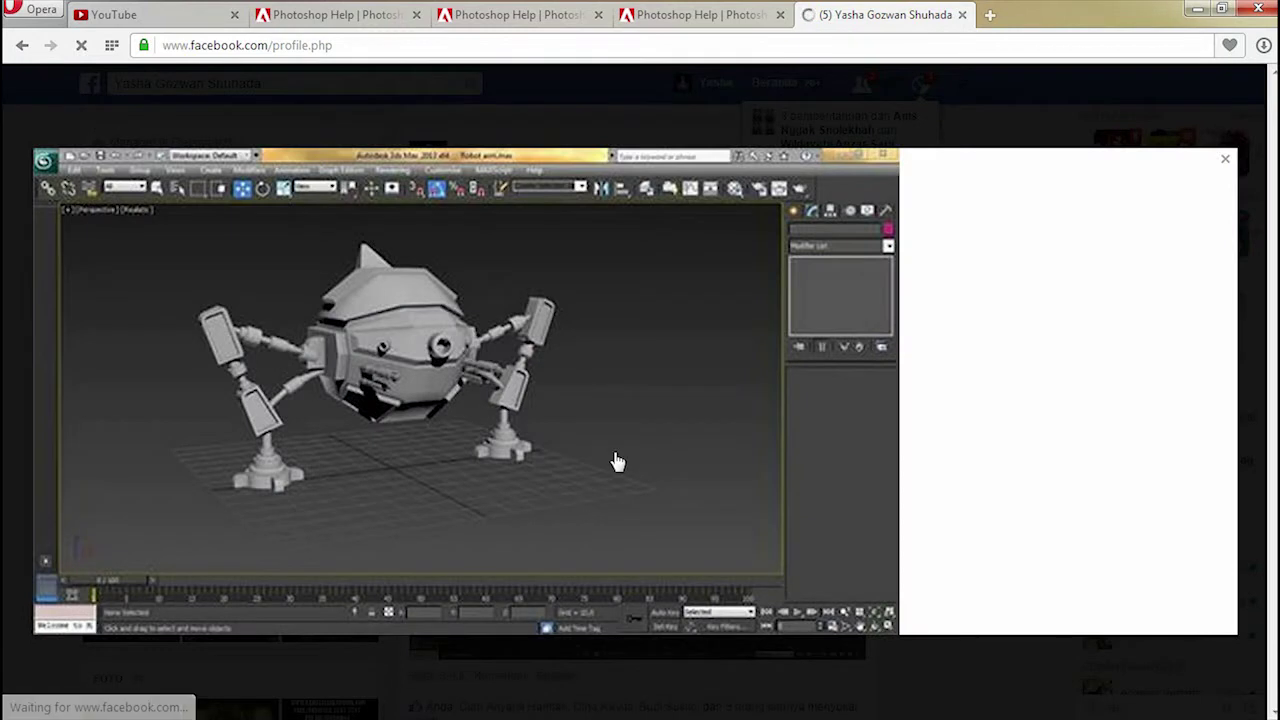
{"action": "left_click", "coordinate": [6, 371]}
{"action": "scroll", "coordinate": [370, 511], "scroll_direction": "up", "scroll_amount": 3}
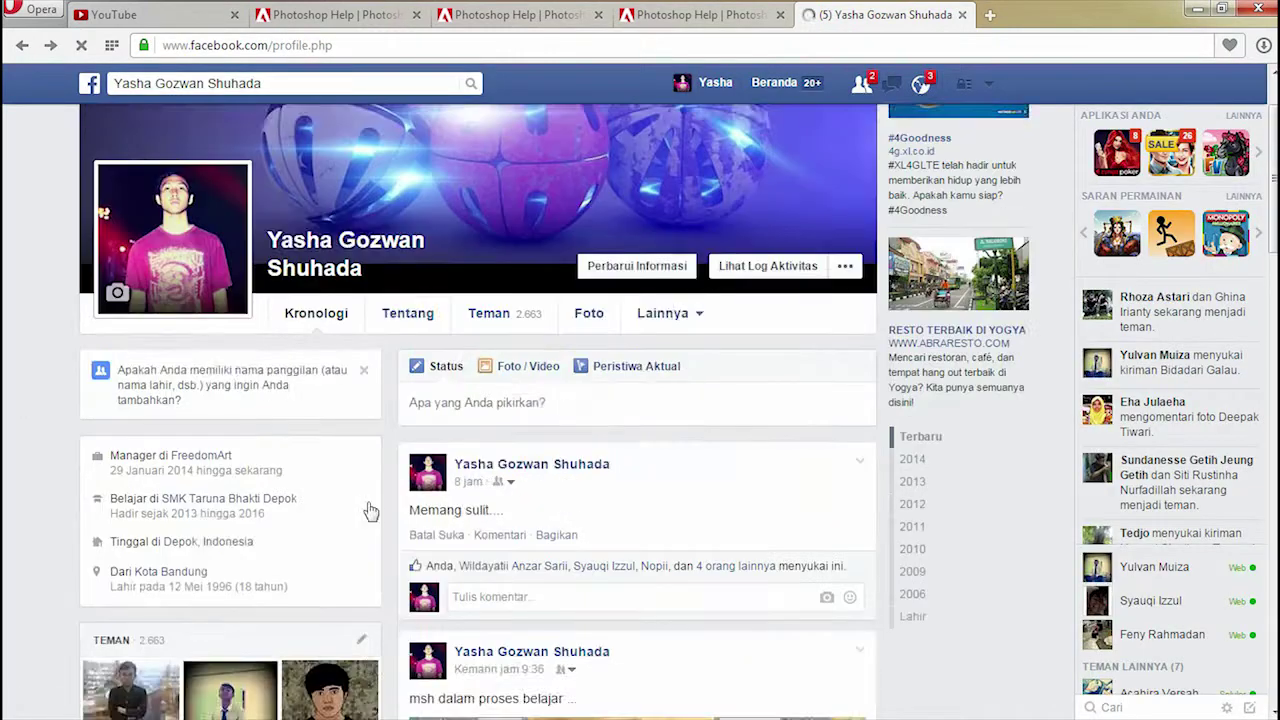
{"action": "scroll", "coordinate": [370, 511], "scroll_direction": "up", "scroll_amount": 1}
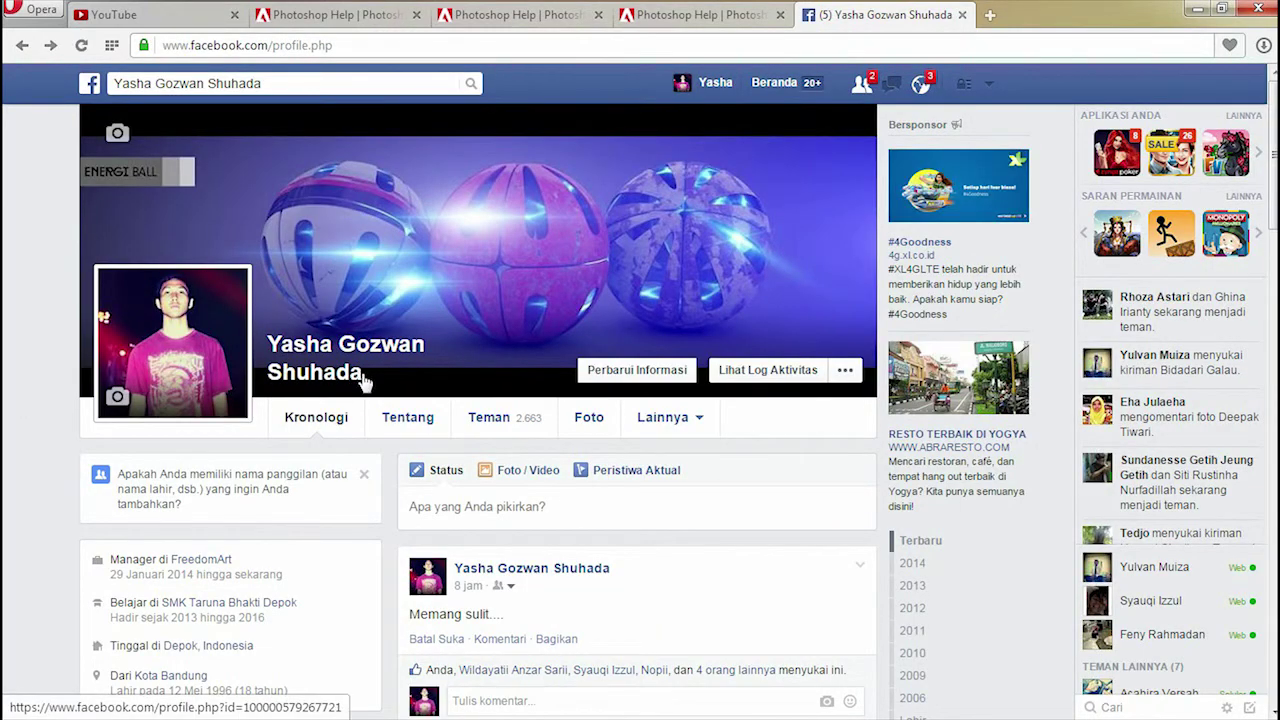
{"action": "left_click_drag", "start_coordinate": [612, 570], "coordinate": [452, 570]}
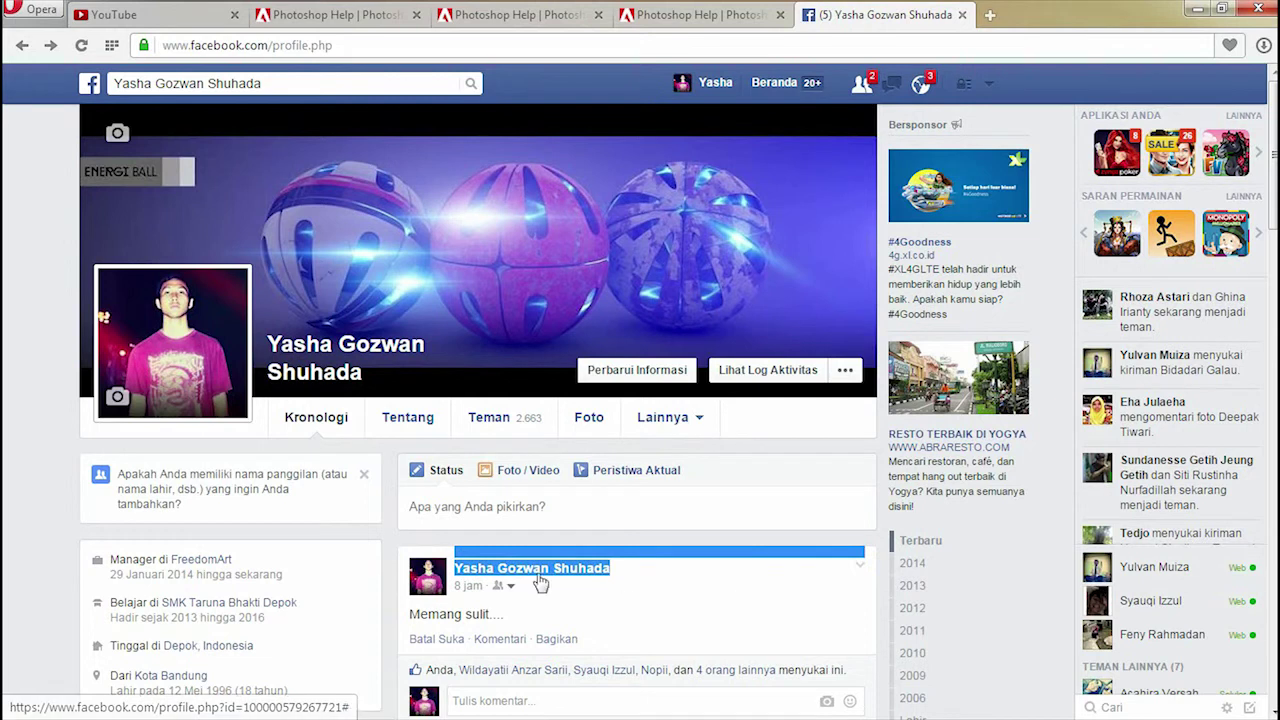
{"action": "left_click", "coordinate": [716, 586]}
{"action": "scroll", "coordinate": [615, 562], "scroll_direction": "down", "scroll_amount": 2}
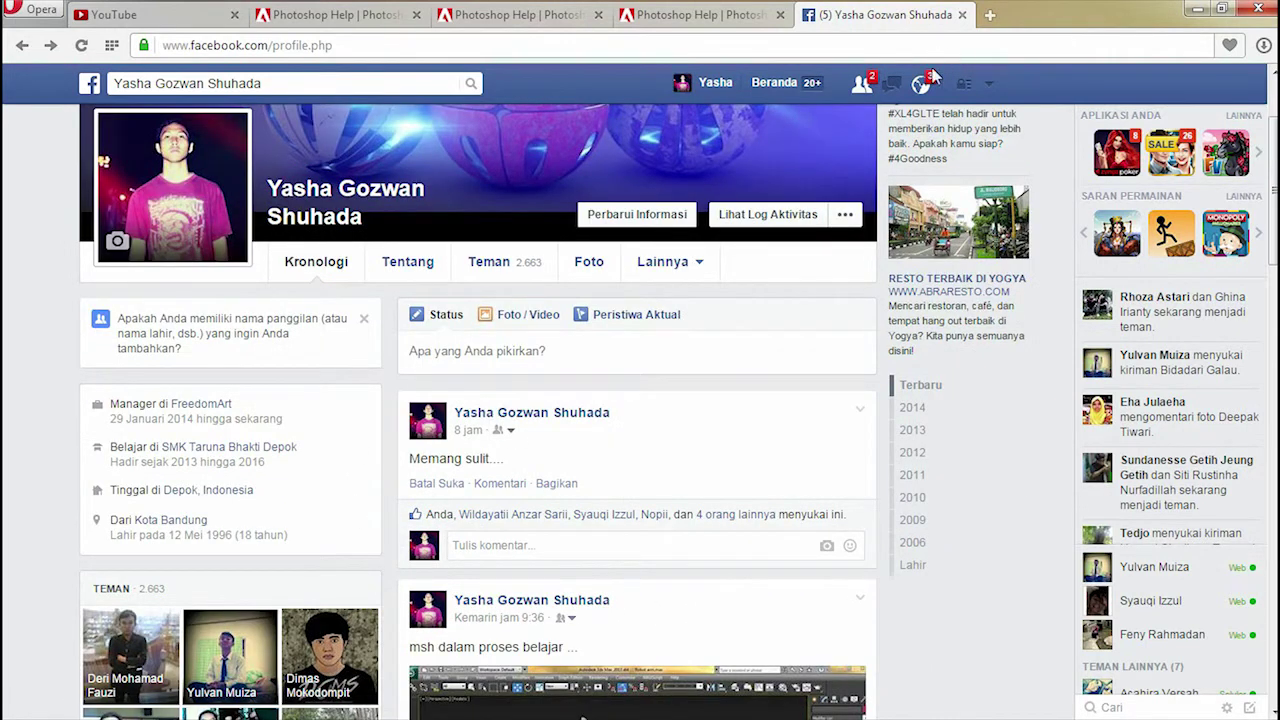